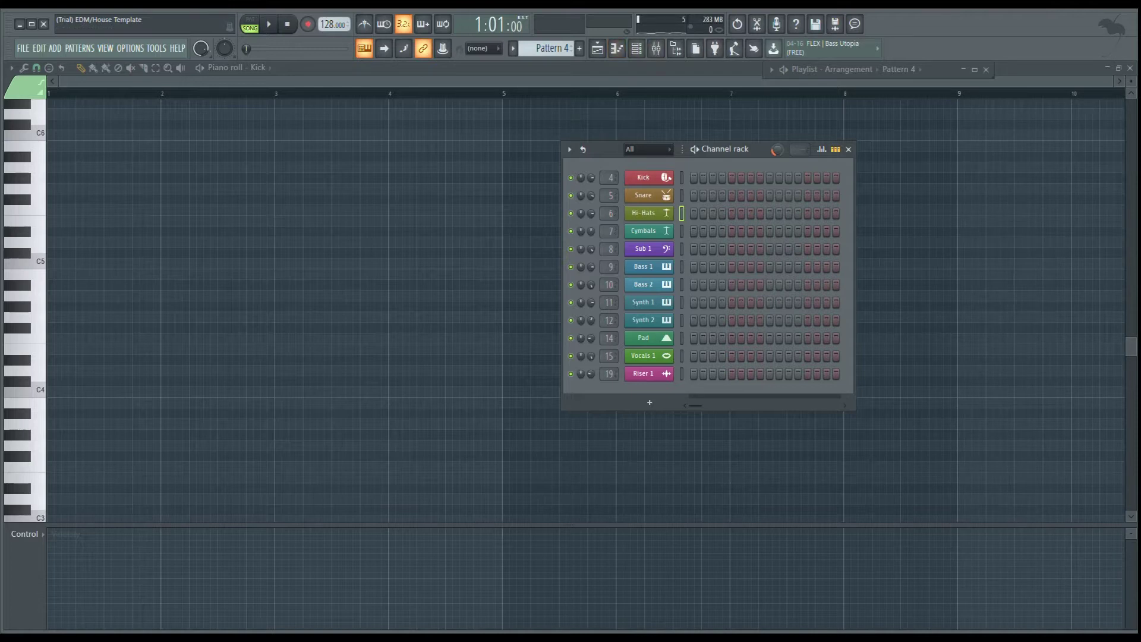
Step: Add a cymbal hit on the first step of Pattern 4 and paint the pattern across bars 1 to 9 of the Cymbals track
left_click(975, 69)
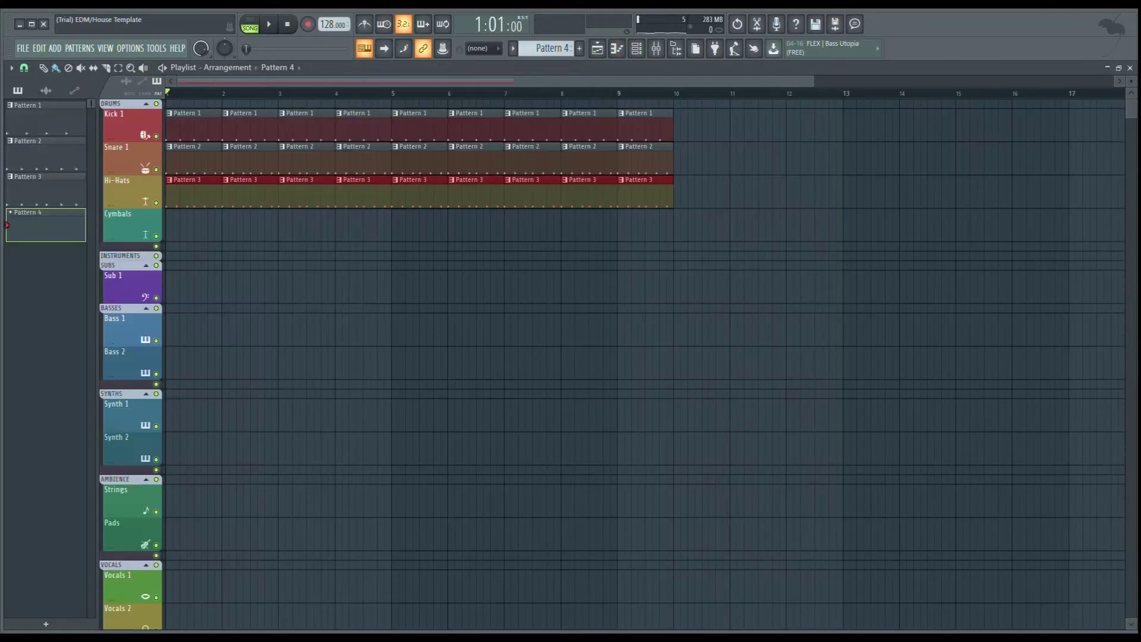
left_click(637, 48)
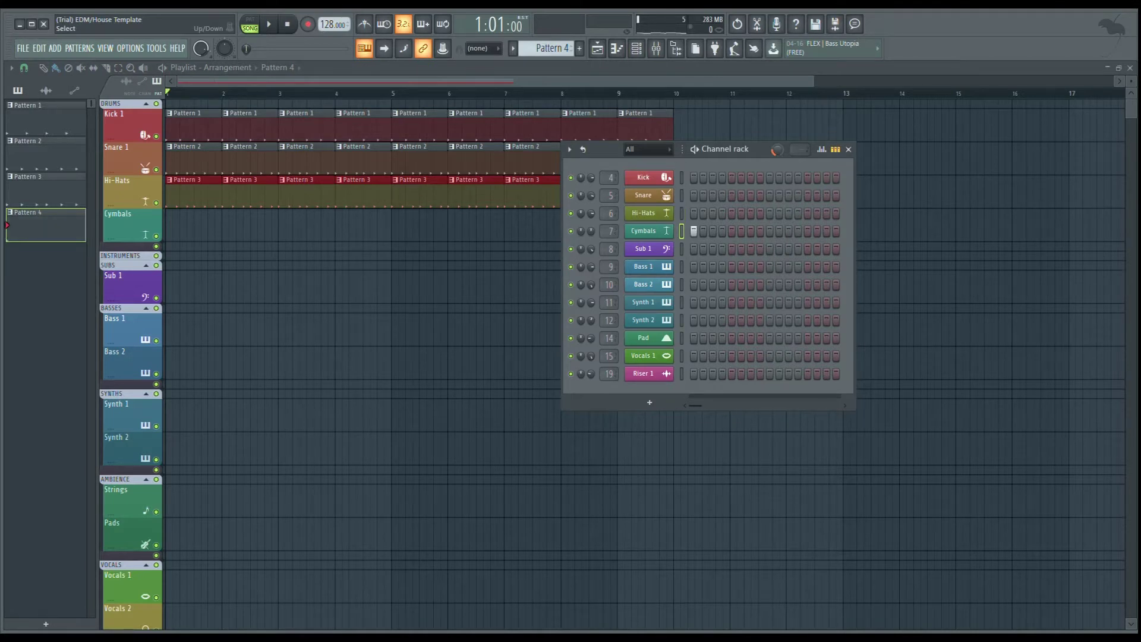
left_click(848, 149)
left_click_drag(189, 226, 645, 226)
Step: Play the arrangement and delete the Pattern 4 clips at bars 2, 3, 5, 6, 8 and 9 of the Cymbals track
key("space")
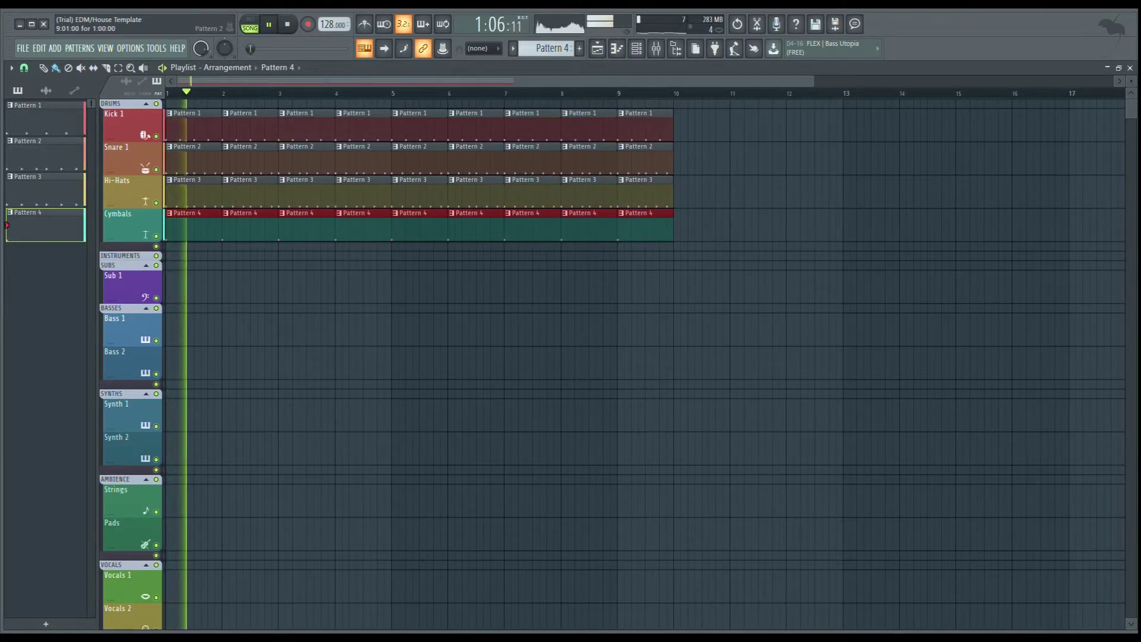
right_click(250, 227)
right_click(307, 227)
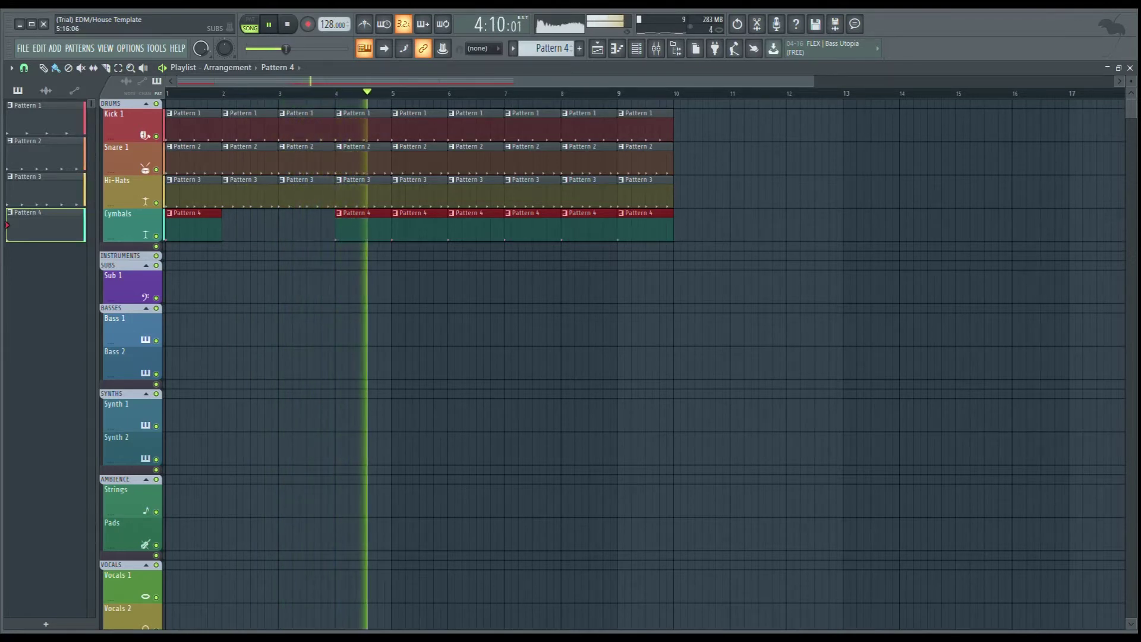
right_click(419, 227)
right_click(476, 227)
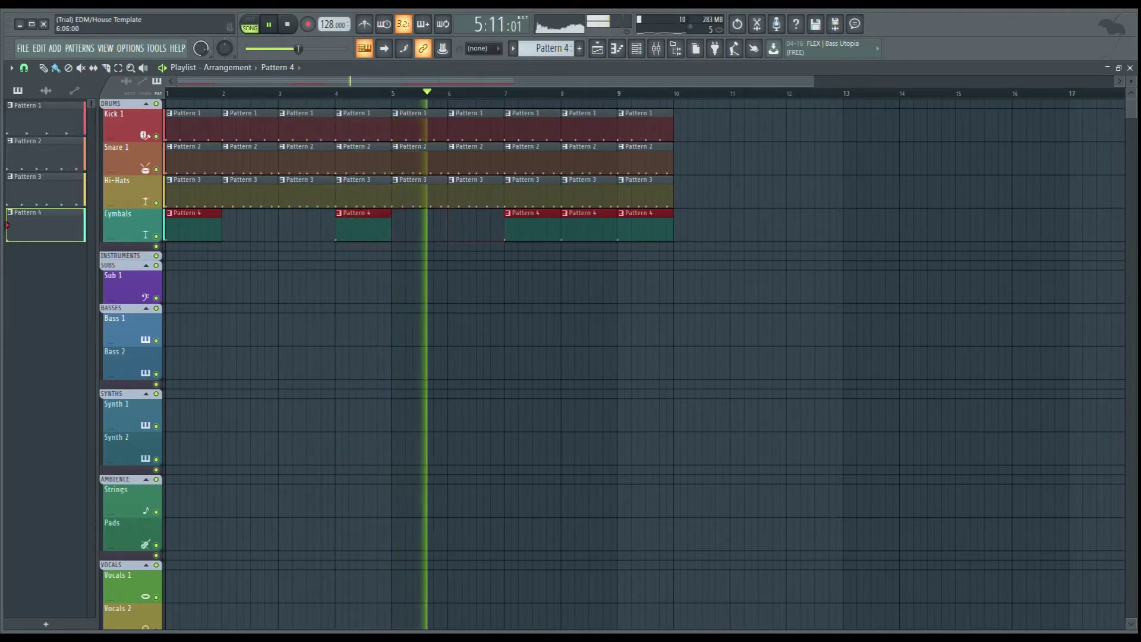
right_click(589, 227)
right_click(646, 227)
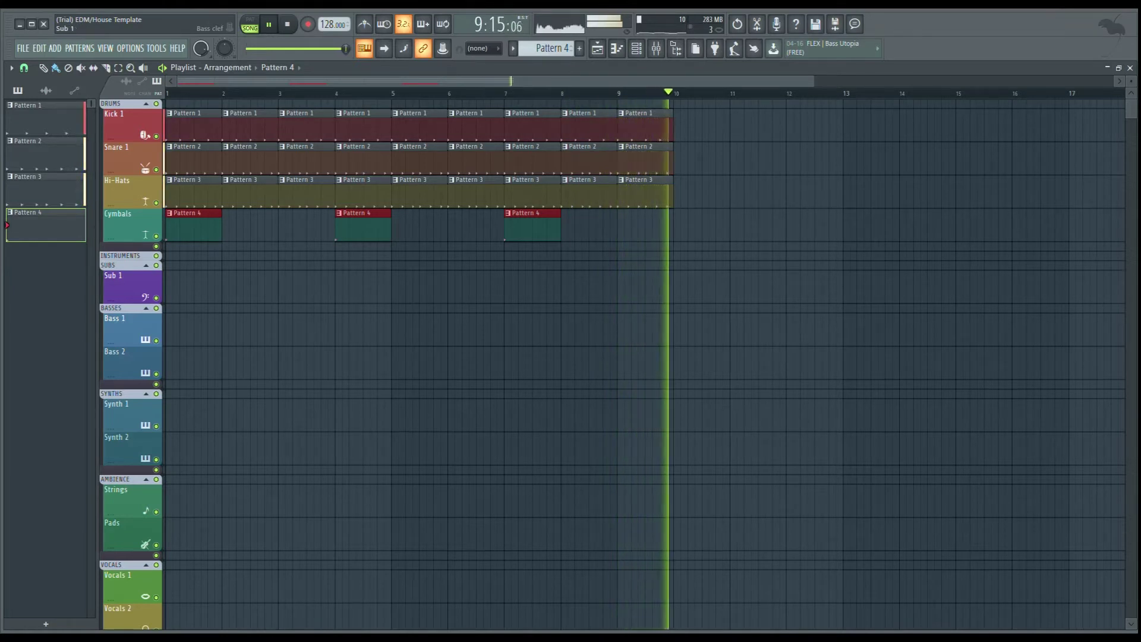
Step: Create an empty Pattern 5, open the Sub 1 channel's piano roll and audition the sound around C4
left_click(579, 48)
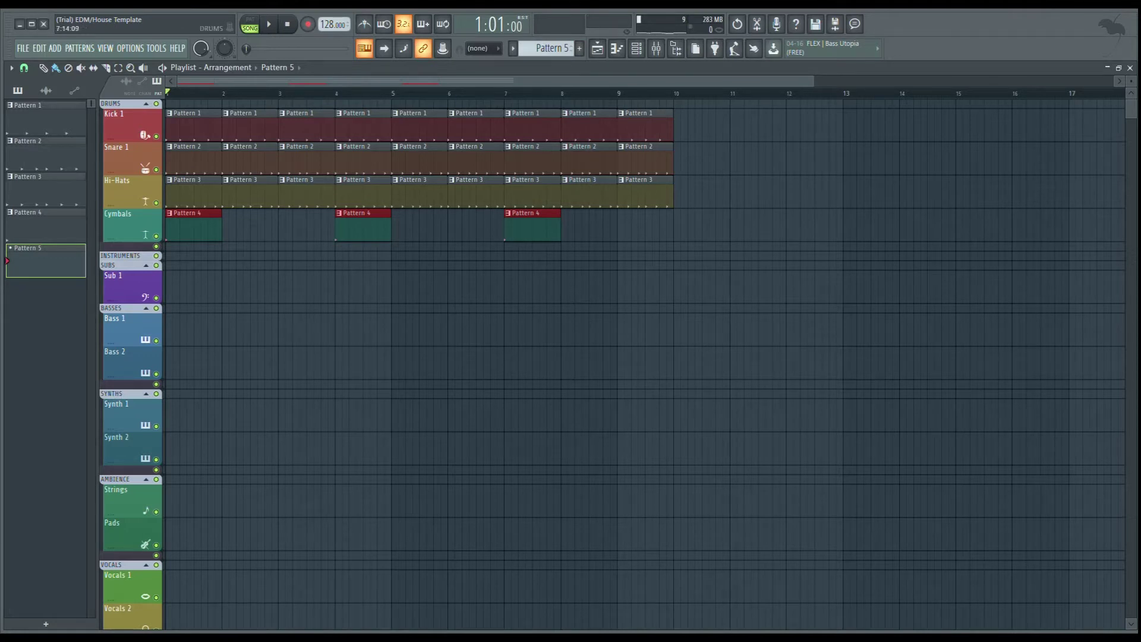
key("F6")
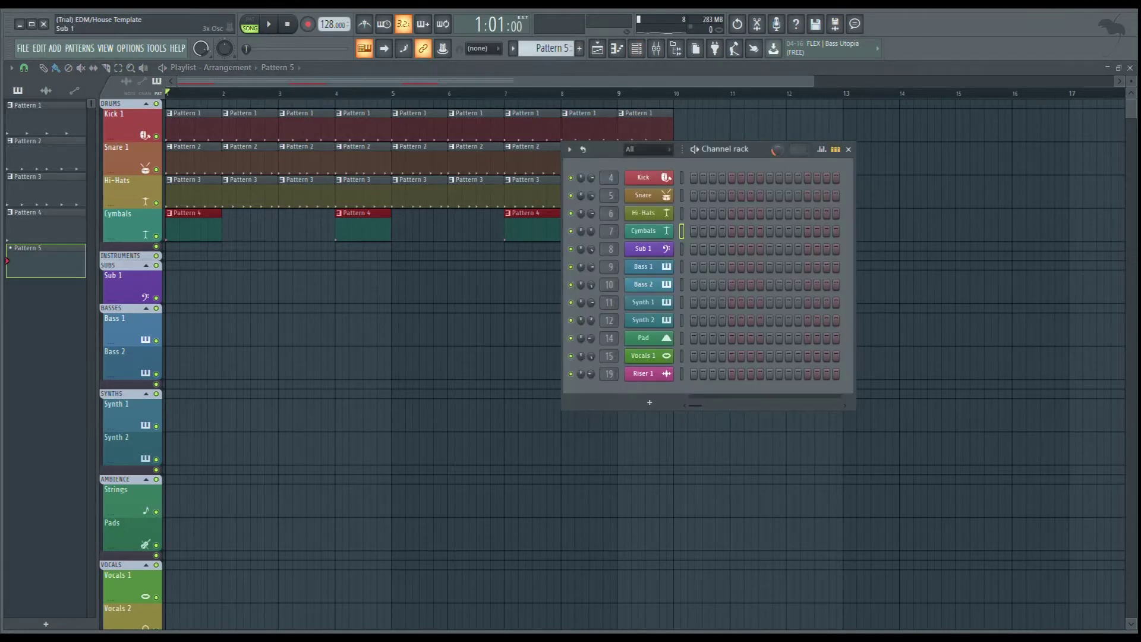
left_click(643, 248)
key("c")
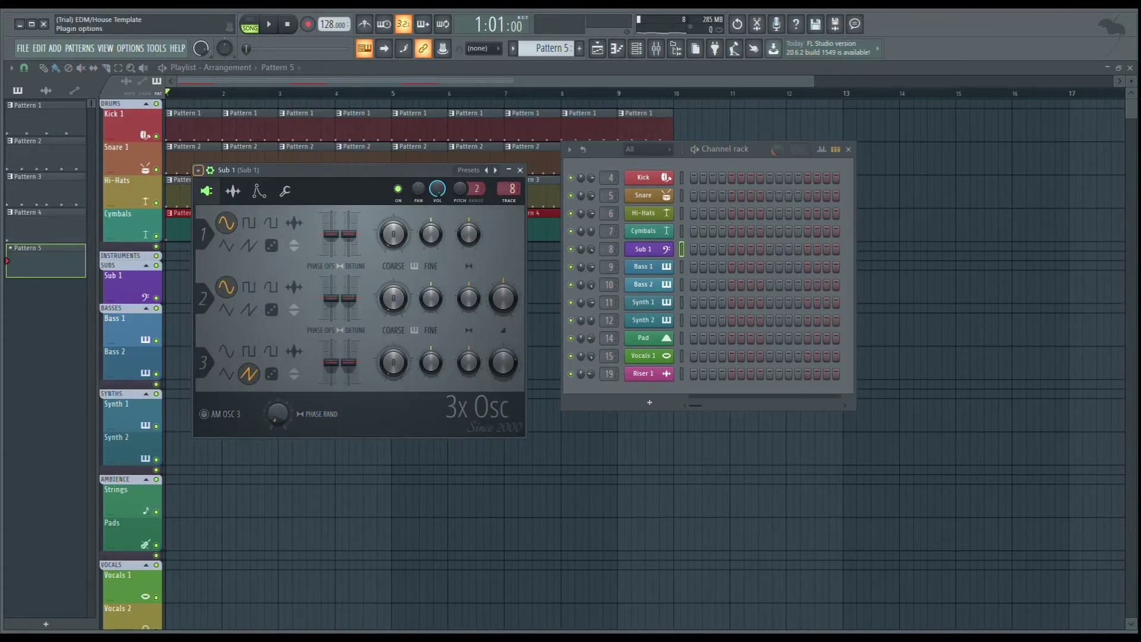
key("F7")
key("c")
left_click(37, 322)
scroll(37, 324, "down", 2)
left_click(37, 325)
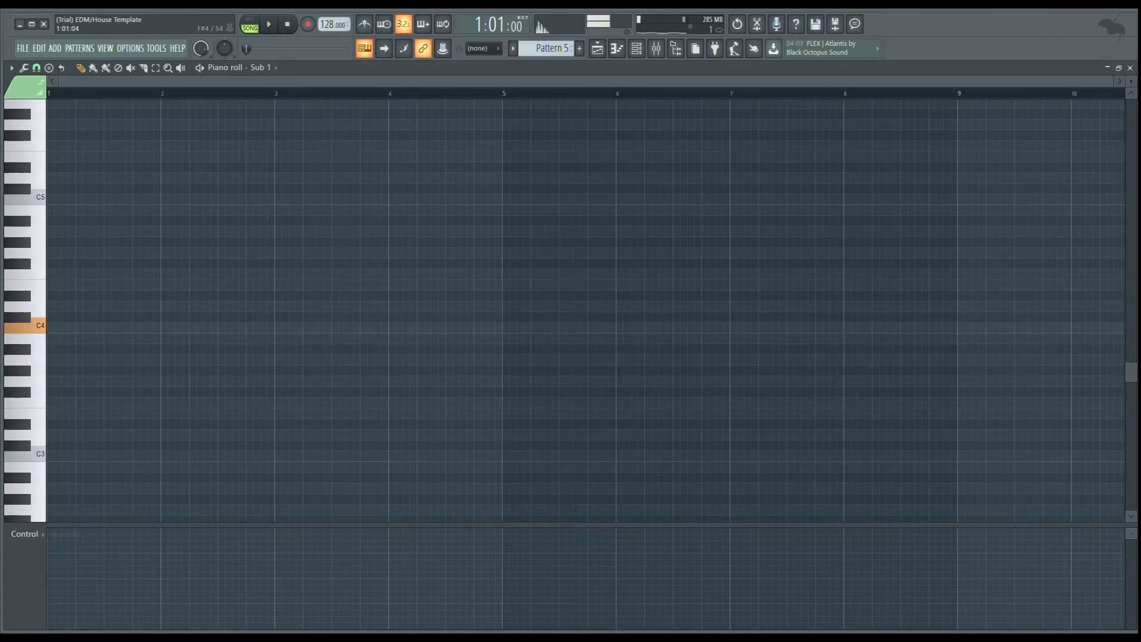
Step: Fill bar 1 of the Sub 1 melody with a half-bar C4 note followed by a half-bar D4 note
left_click(53, 328)
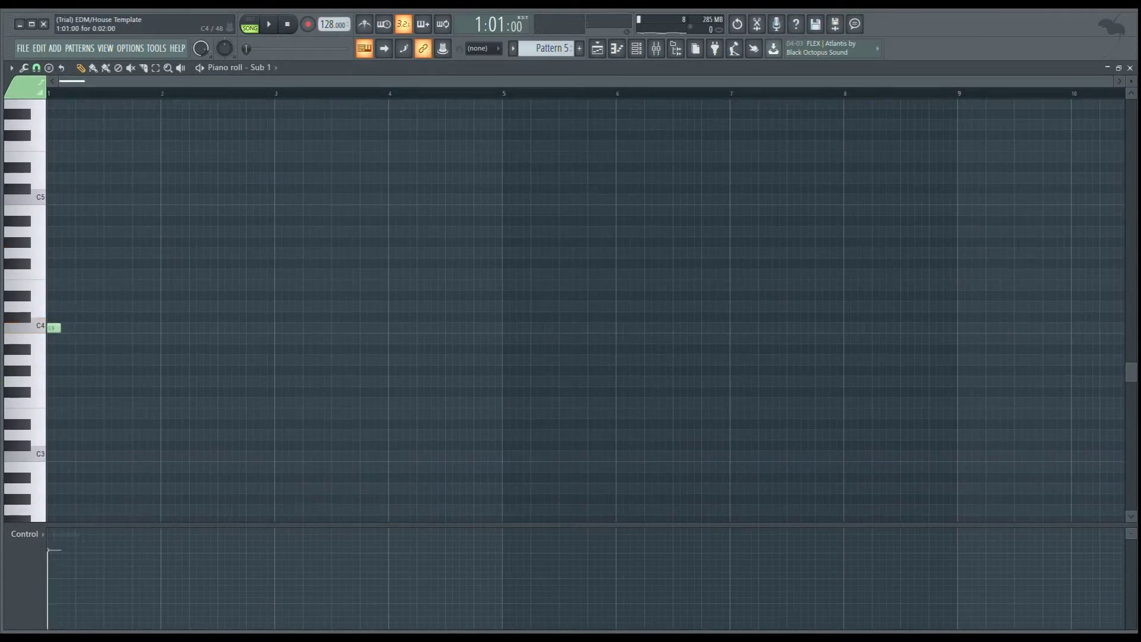
left_click_drag(59, 327, 110, 327)
key("z")
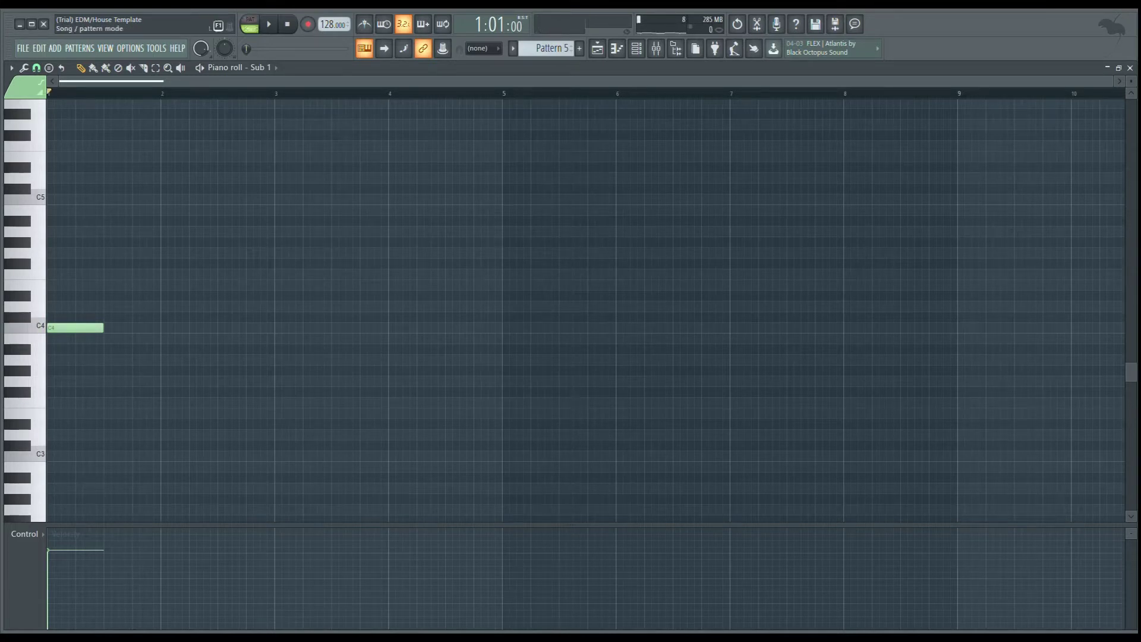
key("z")
key("x")
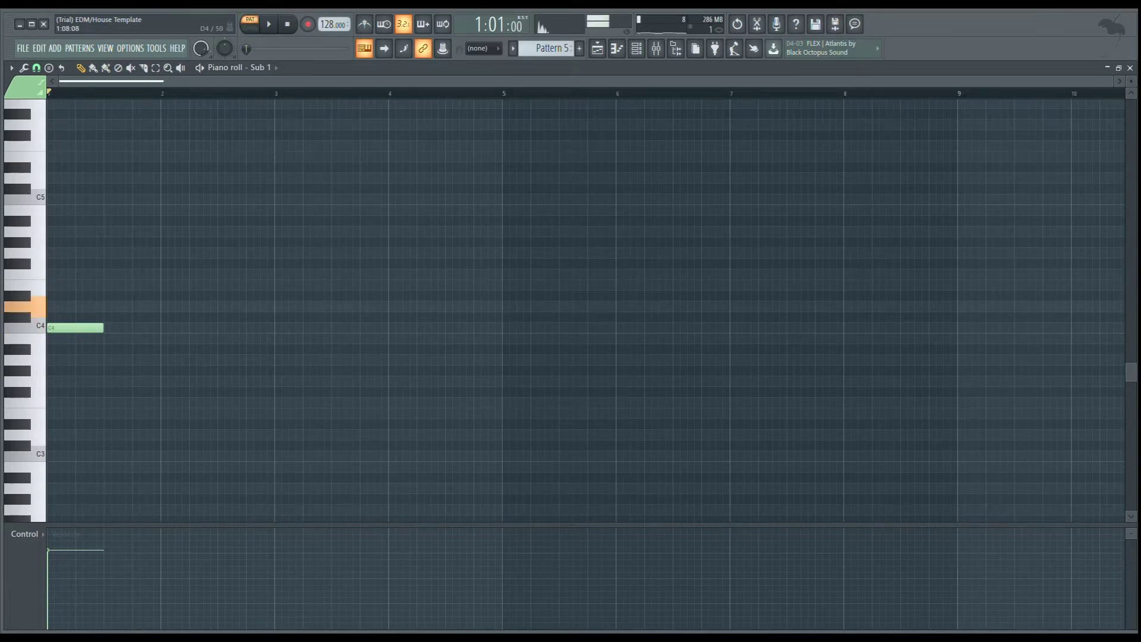
left_click(107, 307)
Step: Audition candidate pitches for the sub melody and add a half-bar E4 note at the start of bar 2
key("x")
key("x")
key("v")
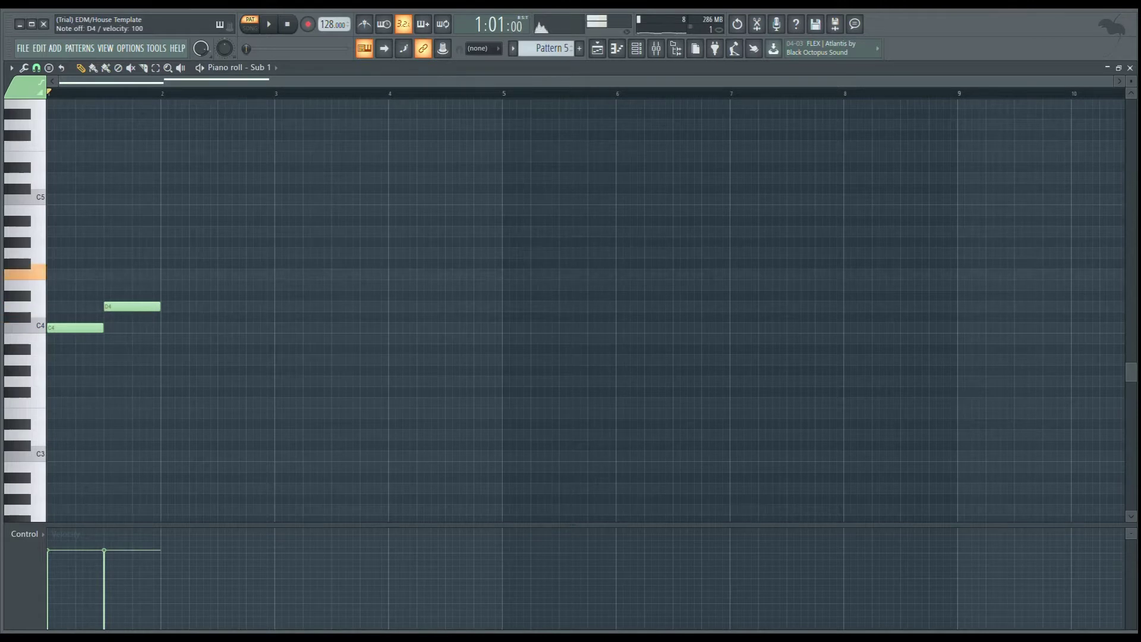
key("b")
key("z")
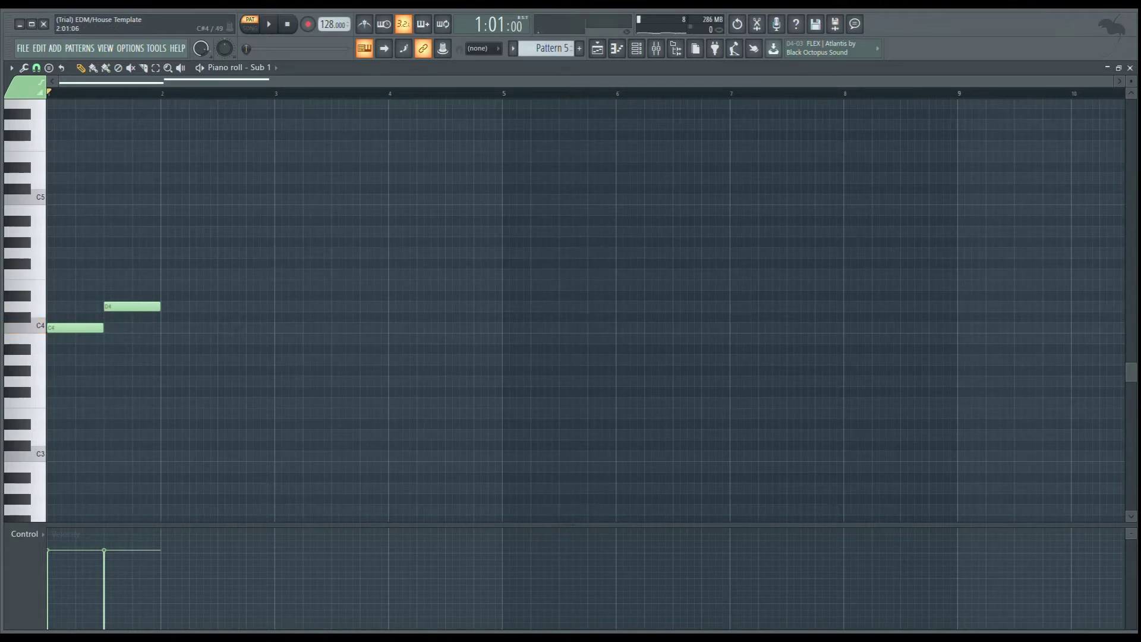
key("c")
key("c")
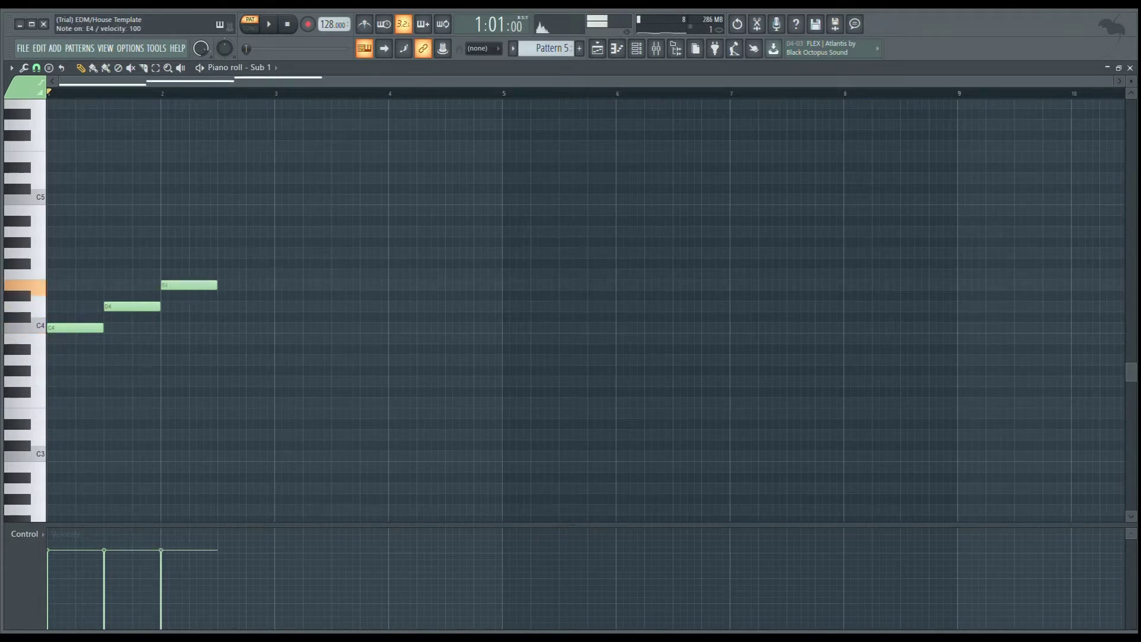
Step: Shorten the E4 note to a quarter bar, complete bar 2 with a quarter-bar F#4 and a half-bar D4, and play the pattern
mouse_move(216, 285)
left_mouse_down()
mouse_move(195, 285)
mouse_move(193, 306)
mouse_move(193, 253)
mouse_move(222, 296)
left_mouse_up()
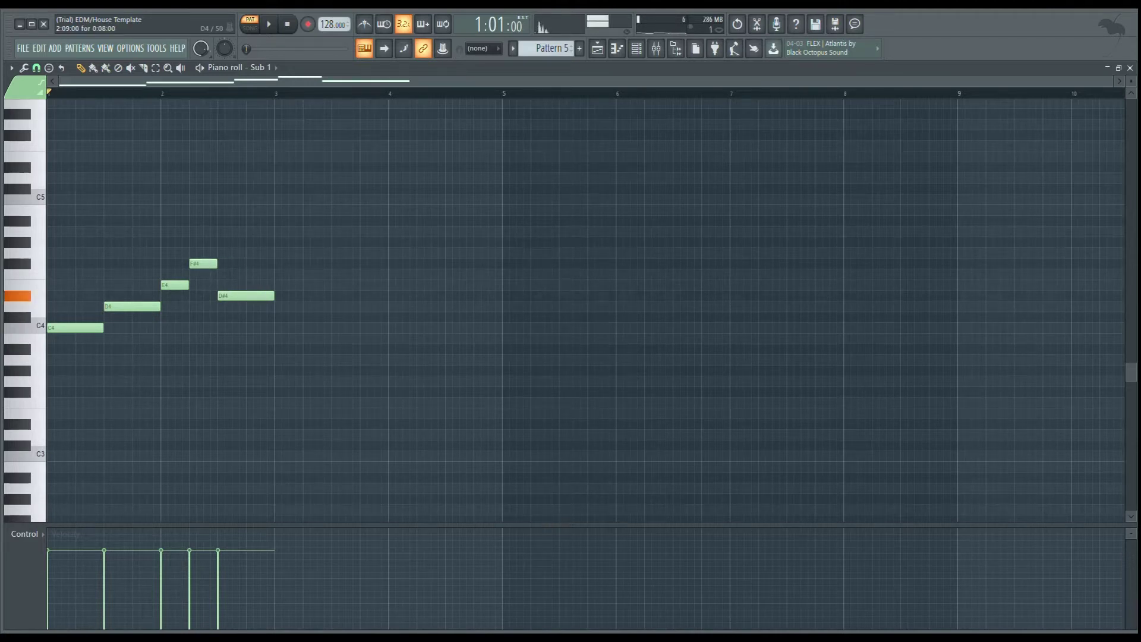
left_click_drag(221, 296, 222, 306)
key("space")
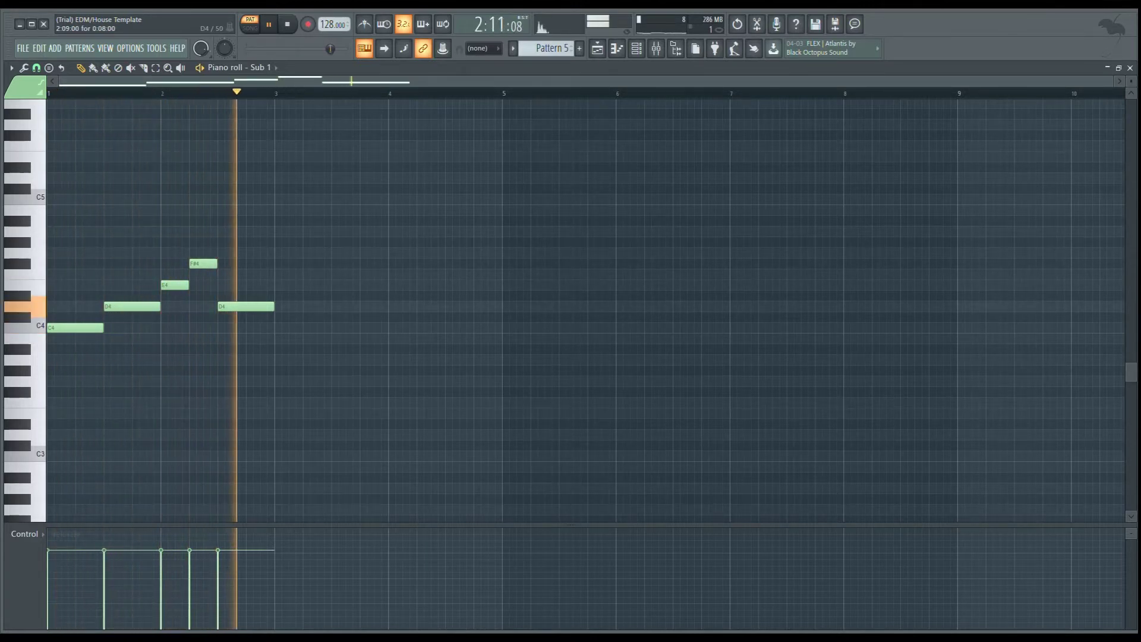
key("space")
Step: Add a half-bar F4 note at the start of bar 3 and play the pattern to check it
left_click(280, 296)
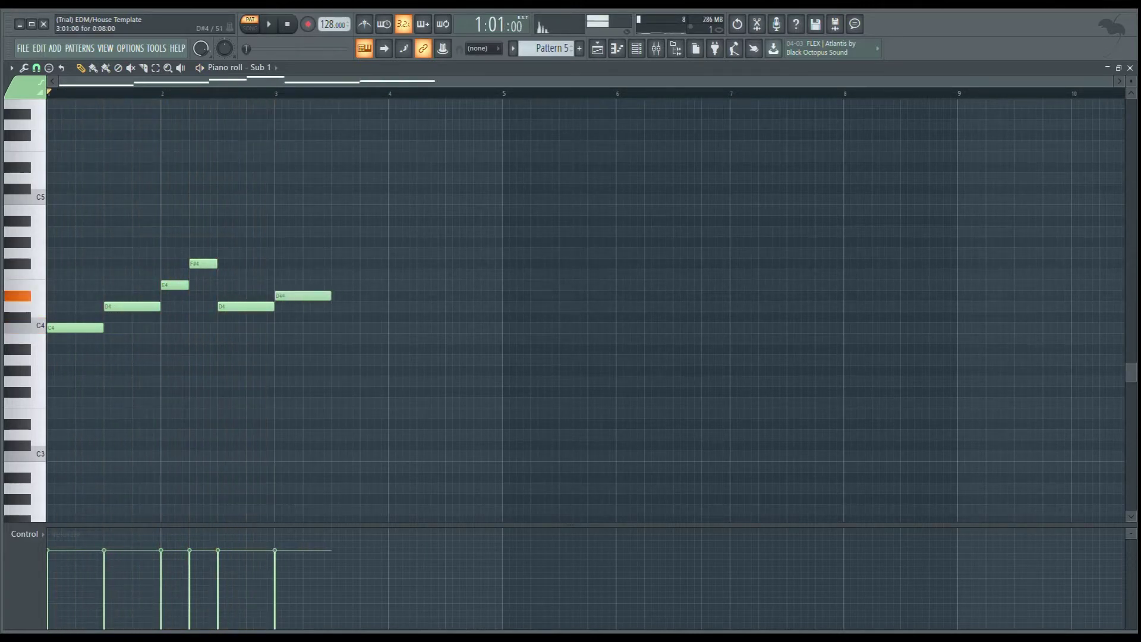
left_click_drag(279, 296, 280, 274)
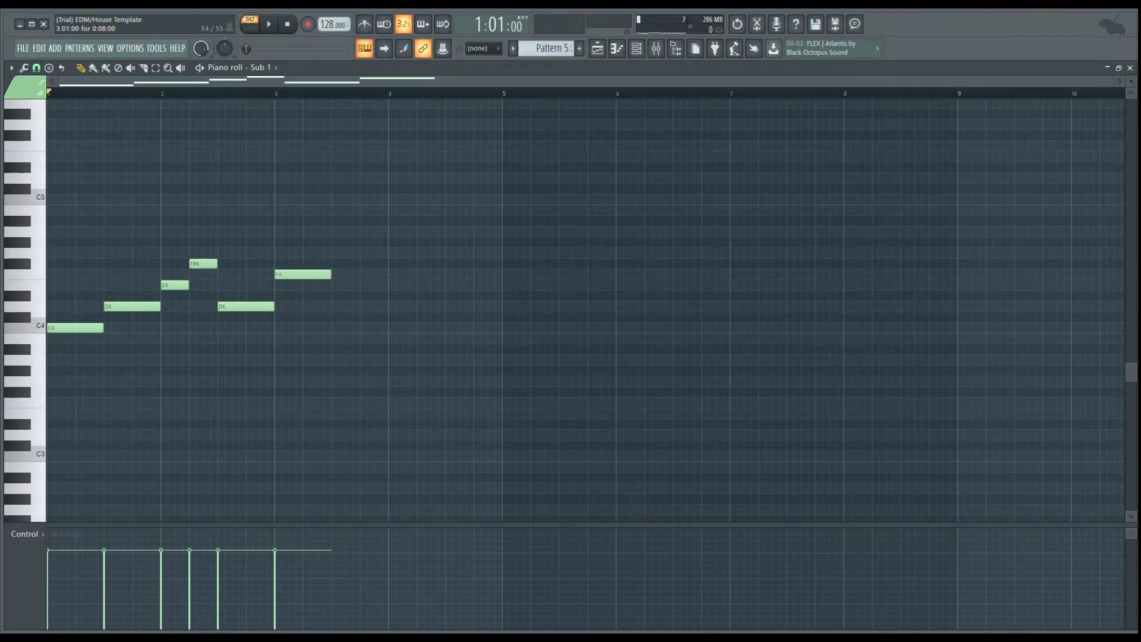
key("space")
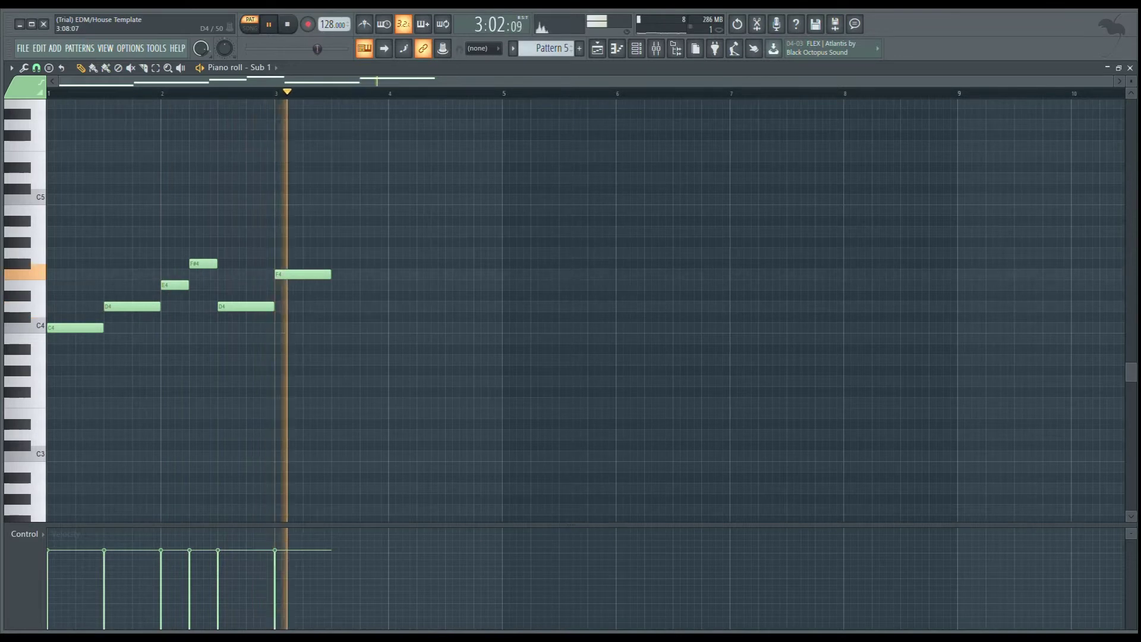
key("space")
Step: Add a half-bar C#4 in bar 3, quarter-bar D#4, E4 and G4 notes in bar 4, and a closing half-bar D#4, then play the melody
left_click_drag(335, 306, 392, 296)
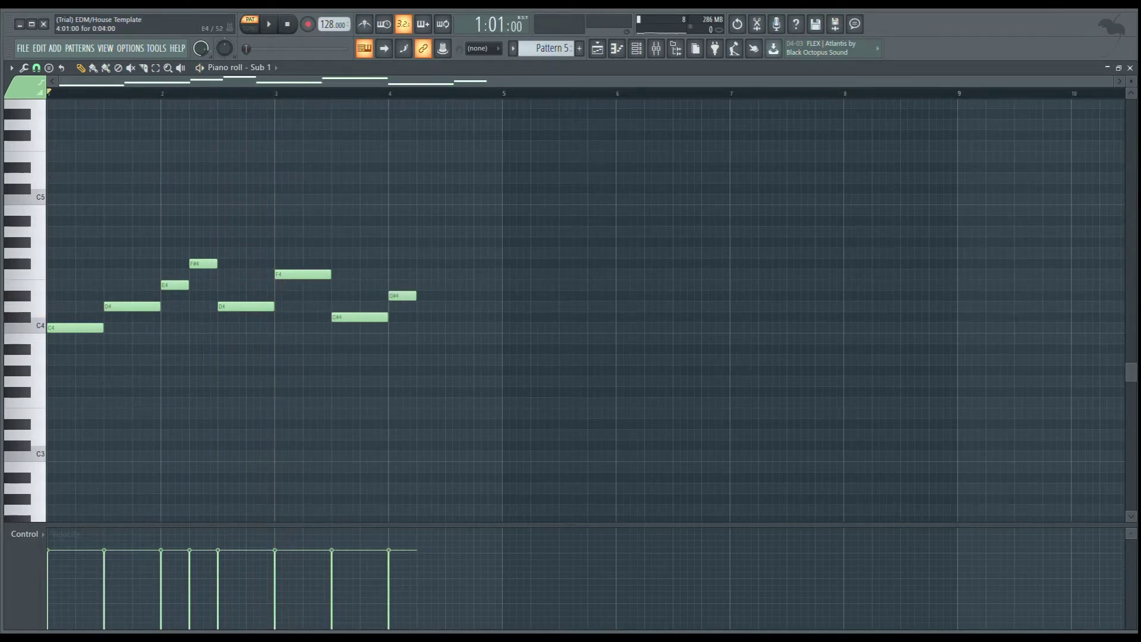
left_click(422, 285)
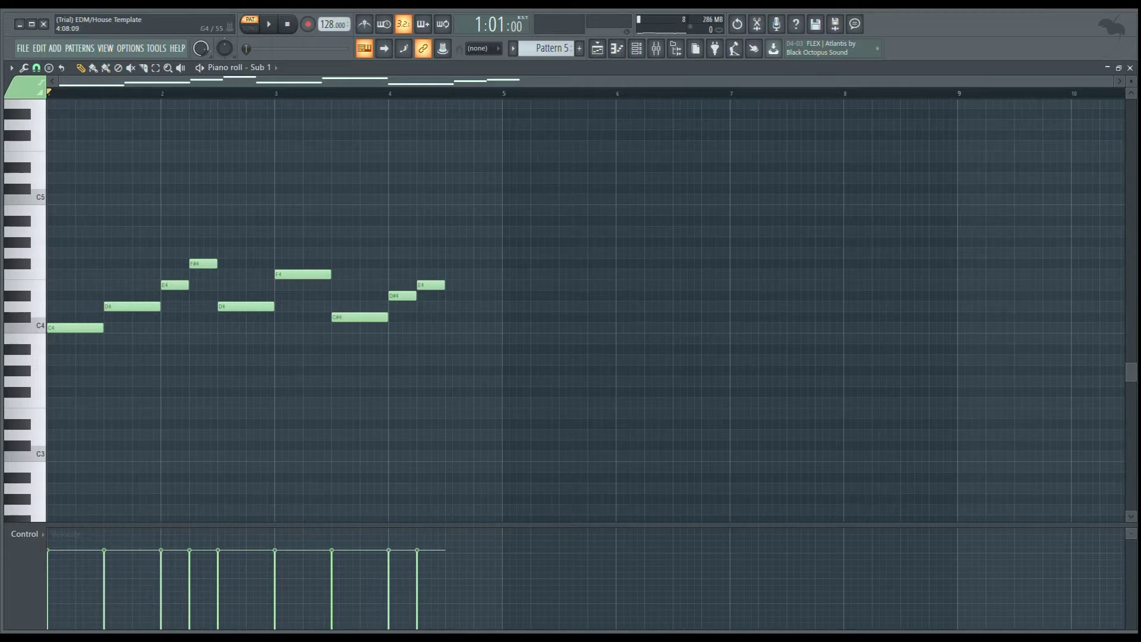
left_click(450, 253)
left_click(477, 296)
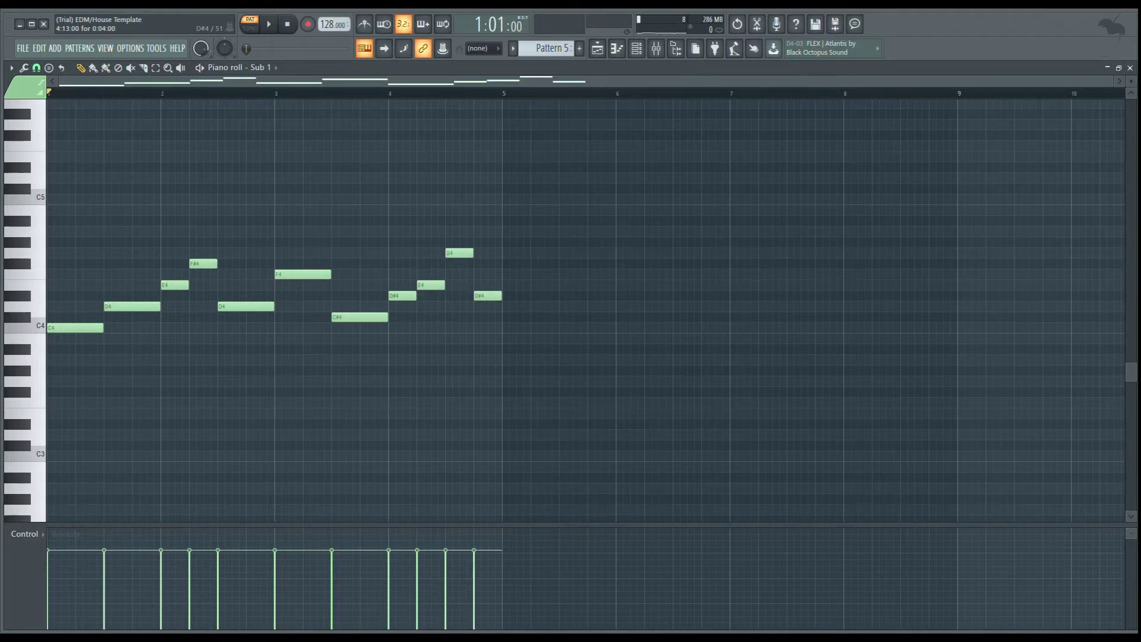
key("space")
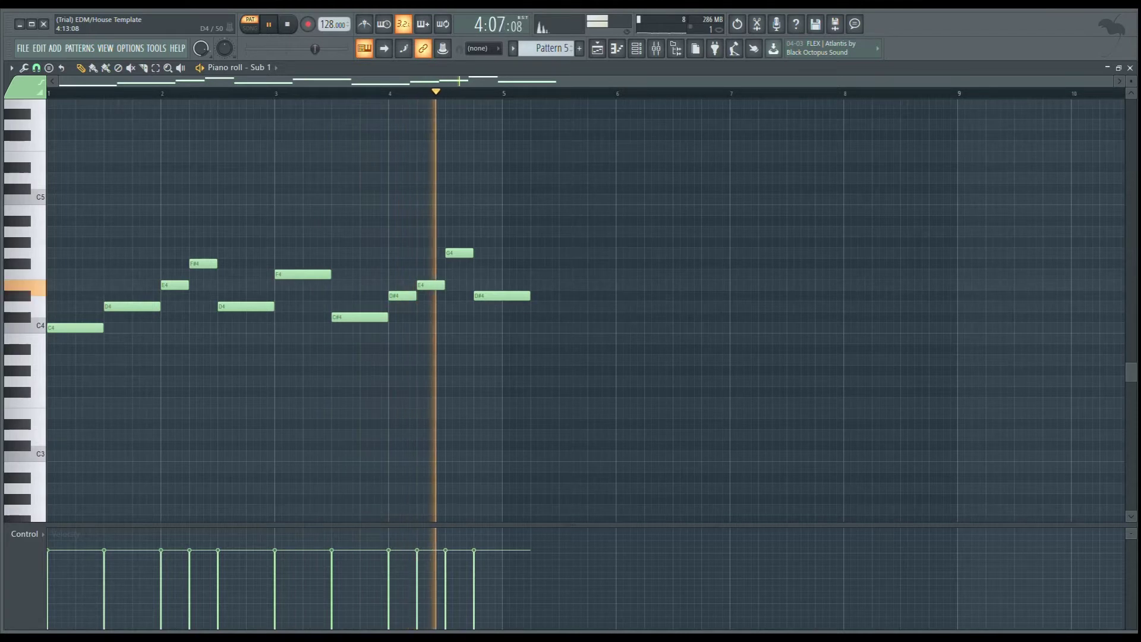
key("space")
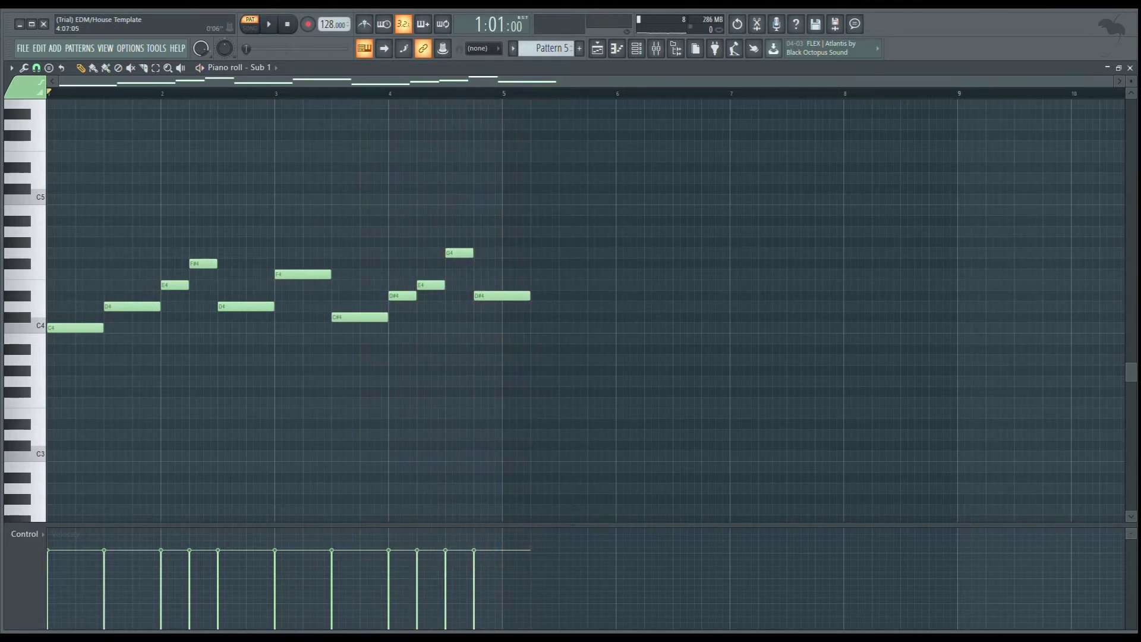
Step: Place Pattern 5 at bar 1 of the Sub 1 playlist track and play it with the drums in song mode
key("Escape")
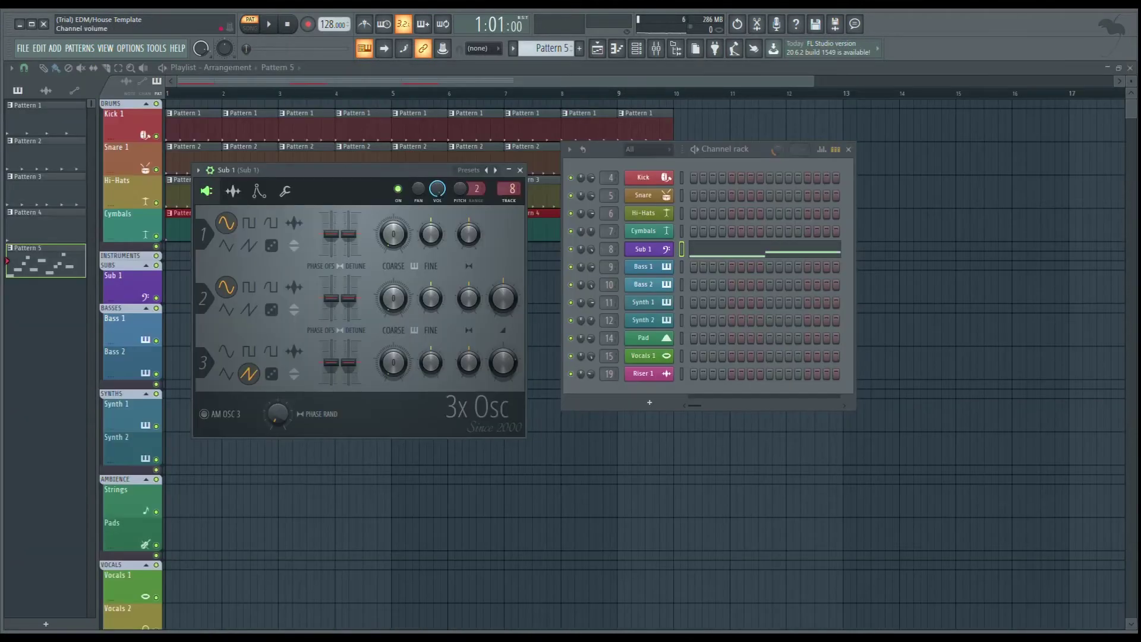
key("F12")
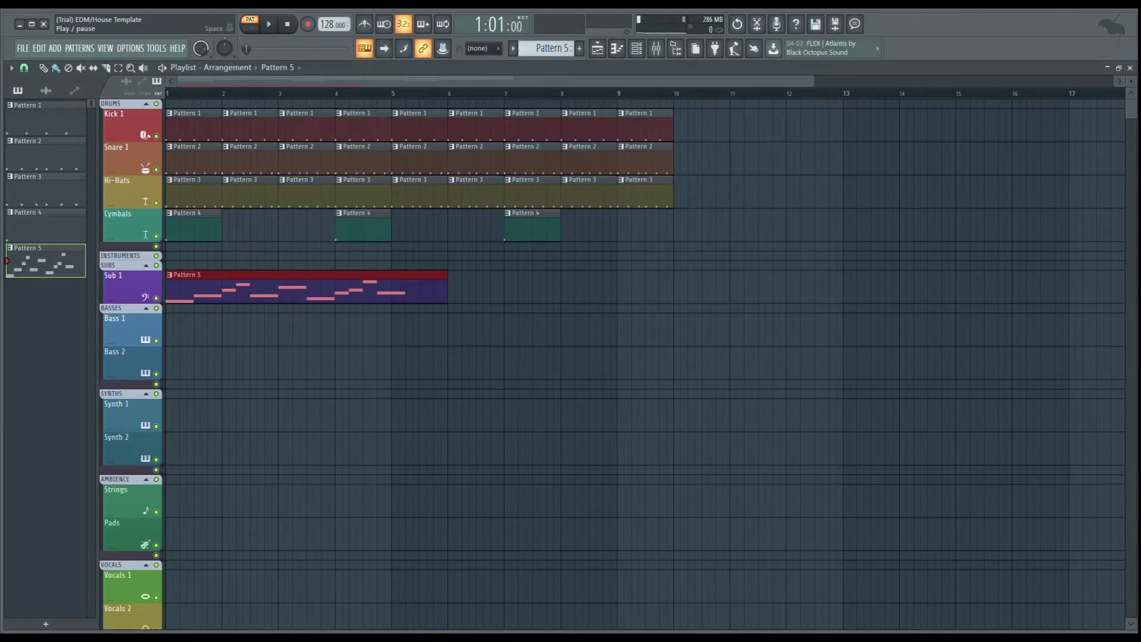
key("space")
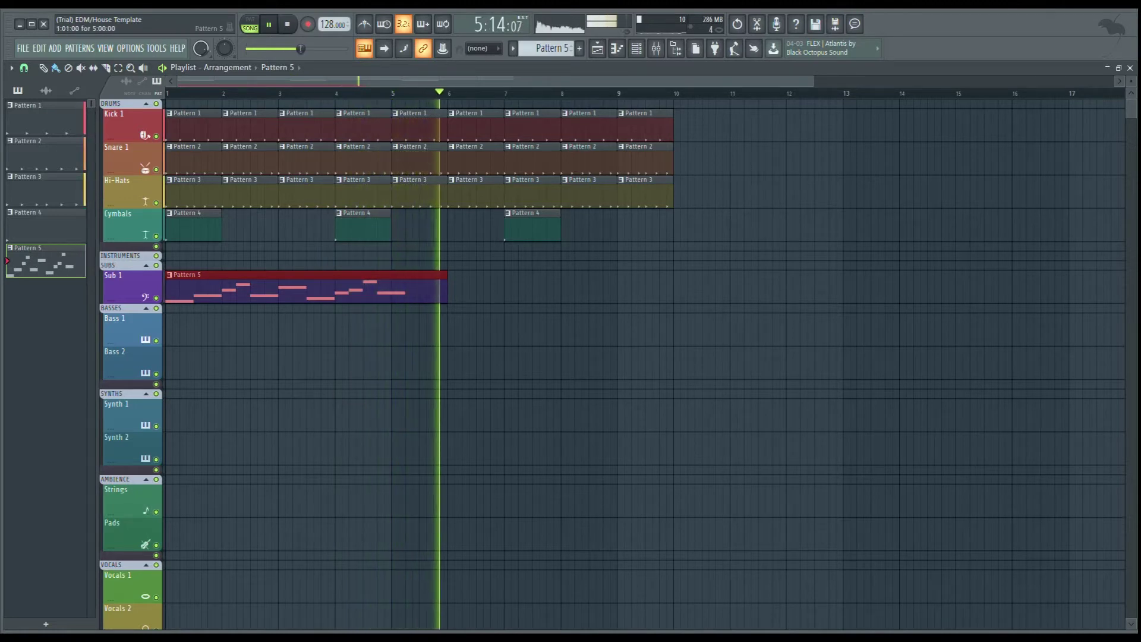
key("space")
Step: Copy the Pattern 5 clip directly after the first clip's last note, play the song and trim the copy to its last note
left_click_drag(177, 288, 418, 291)
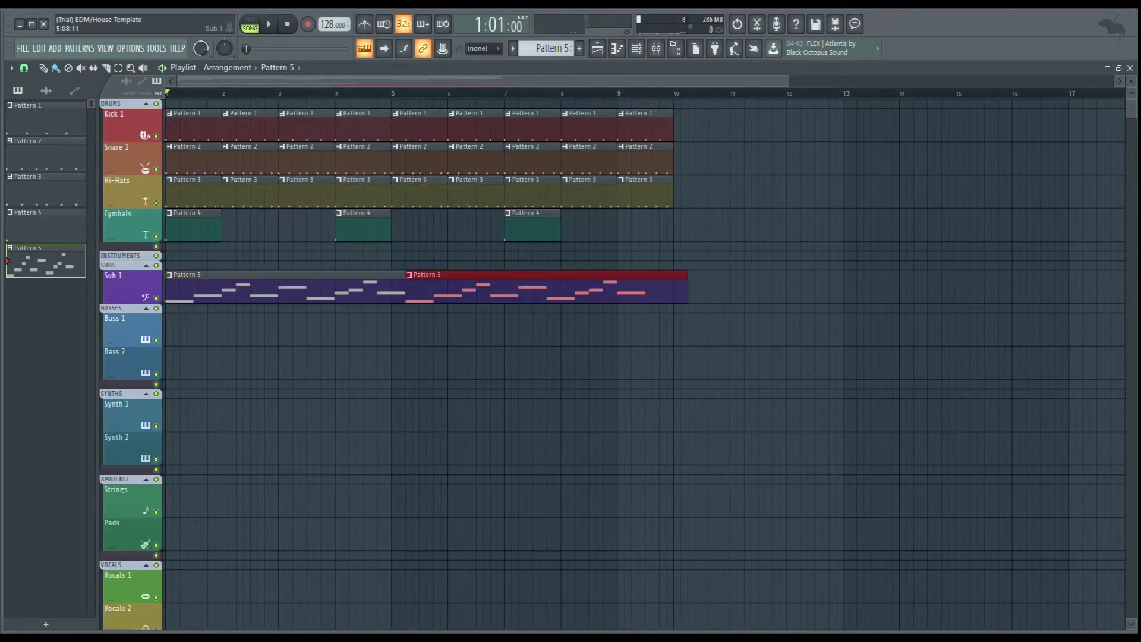
key("space")
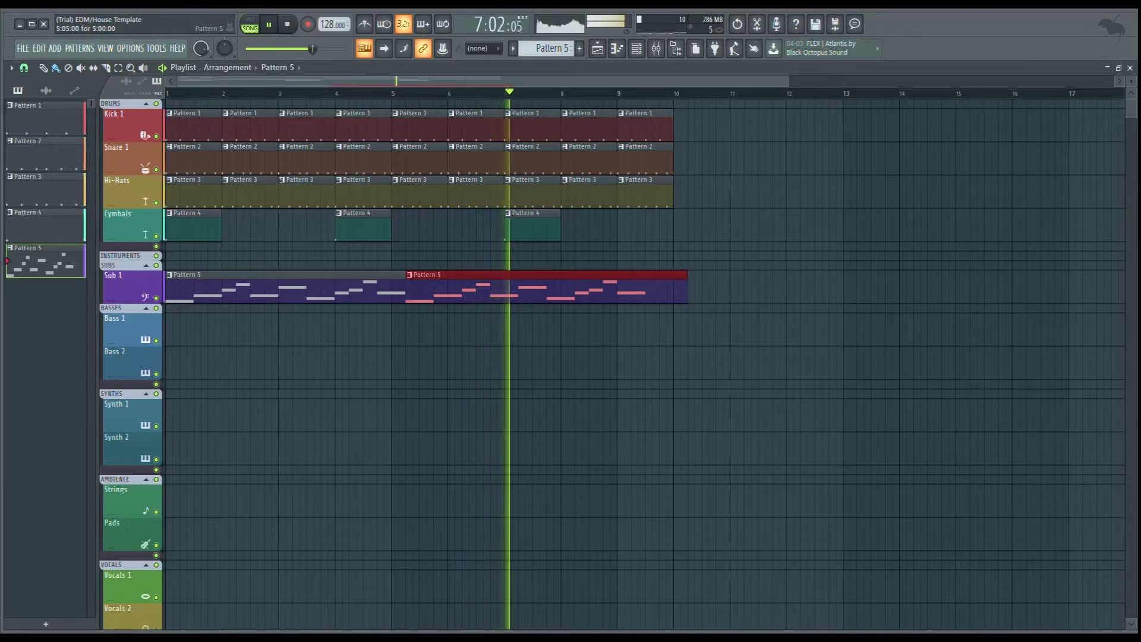
left_click_drag(686, 291, 645, 291)
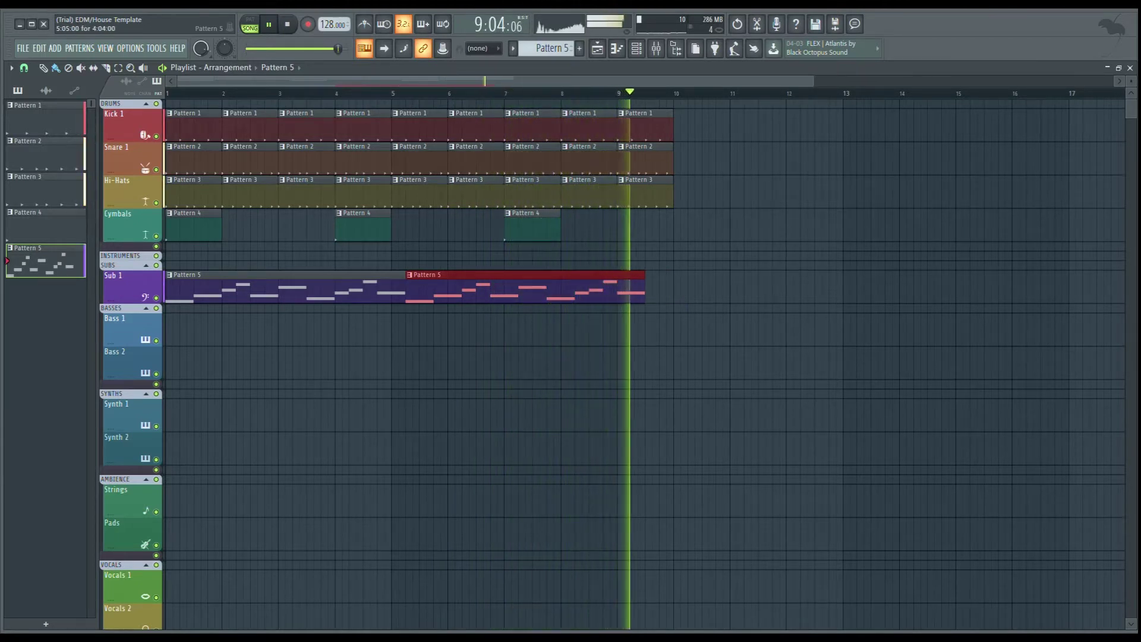
key("space")
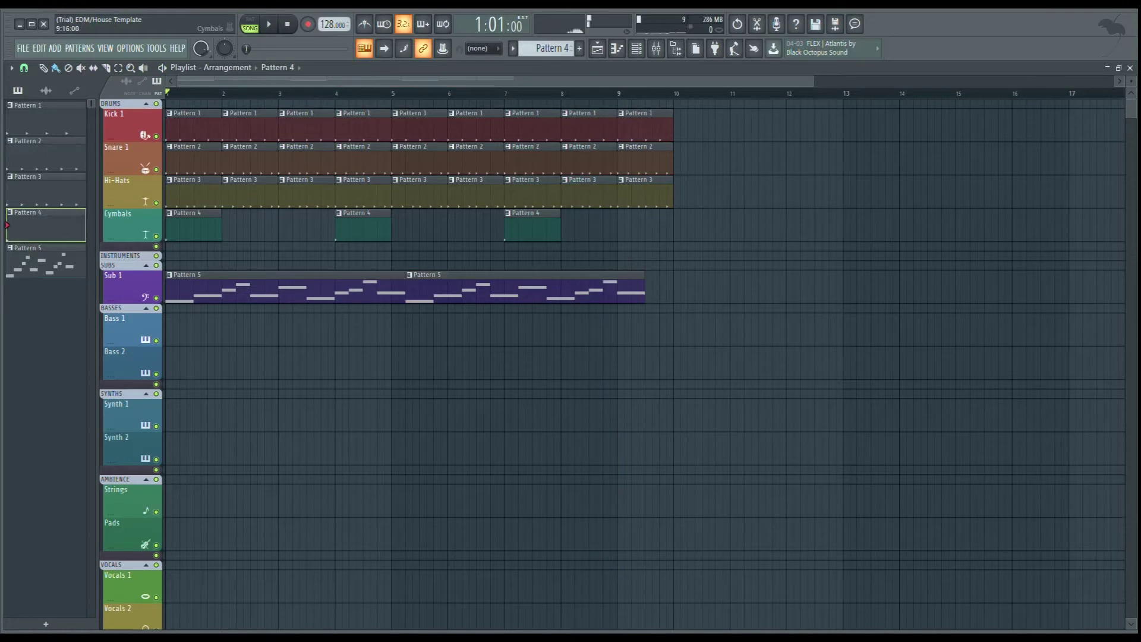
Step: Place a Pattern 4 clip at bar 10 of the Cymbals track and play the song's opening and its ending from late in bar 9
left_click(684, 226)
key("space")
left_click(658, 93)
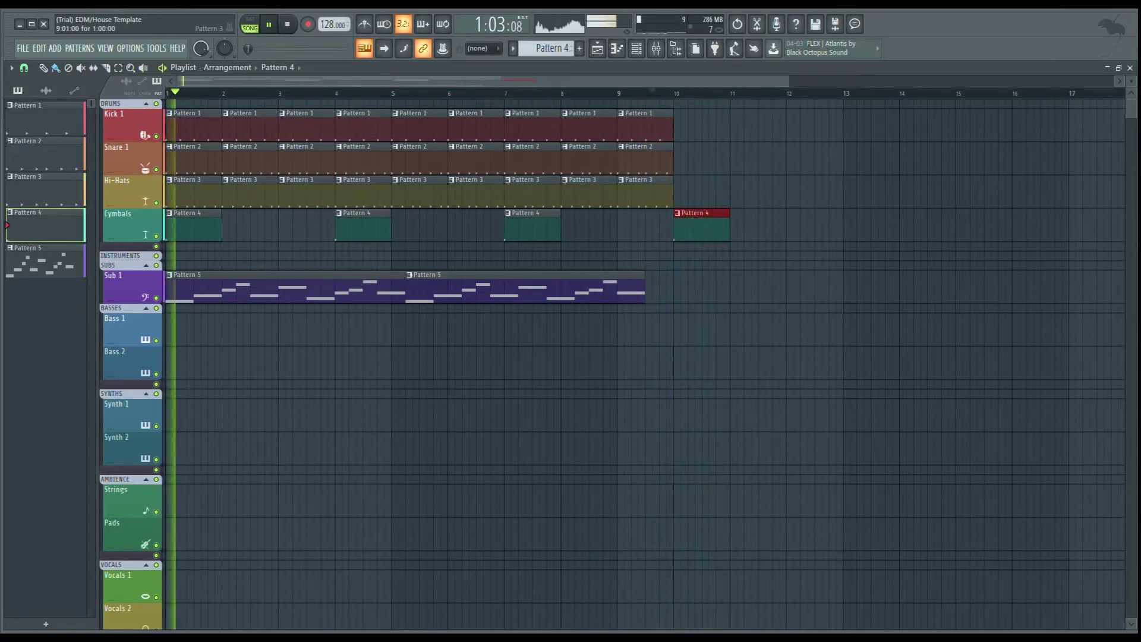
key("space")
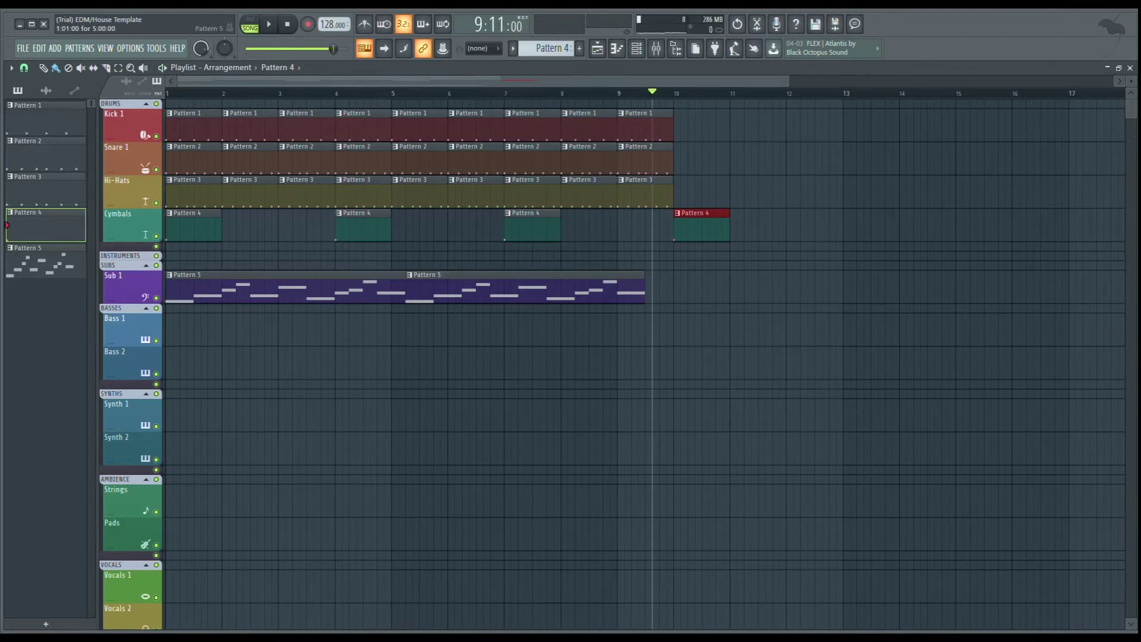
Step: Create a new empty pattern and audition the Bass 1 instrument from the channel rack with a few notes
left_click(580, 48)
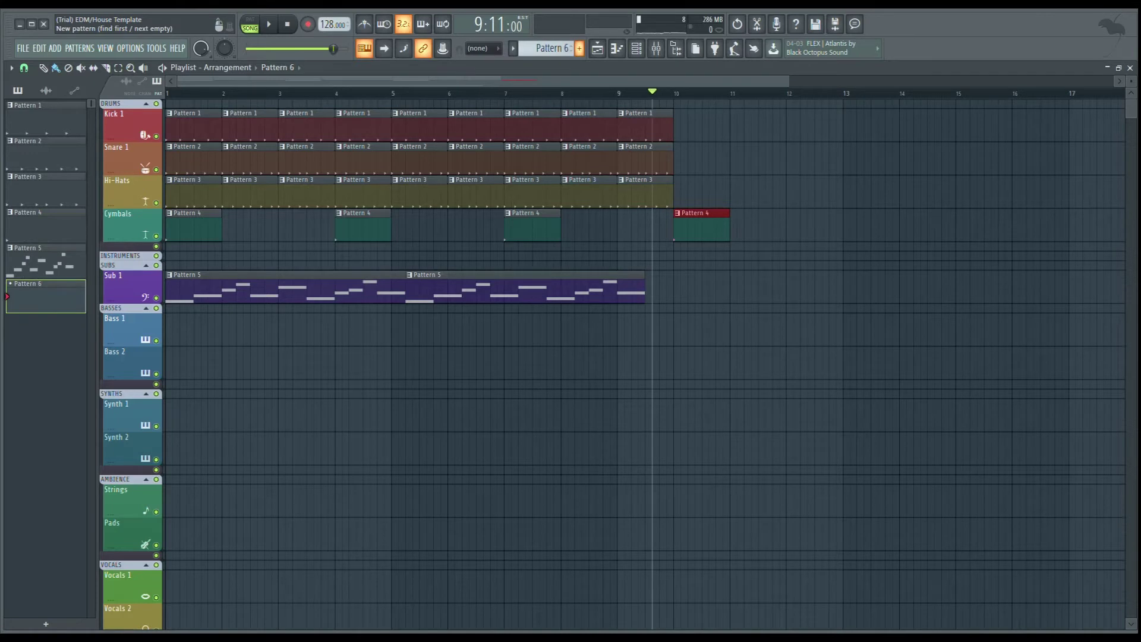
left_click(637, 48)
left_click(647, 266)
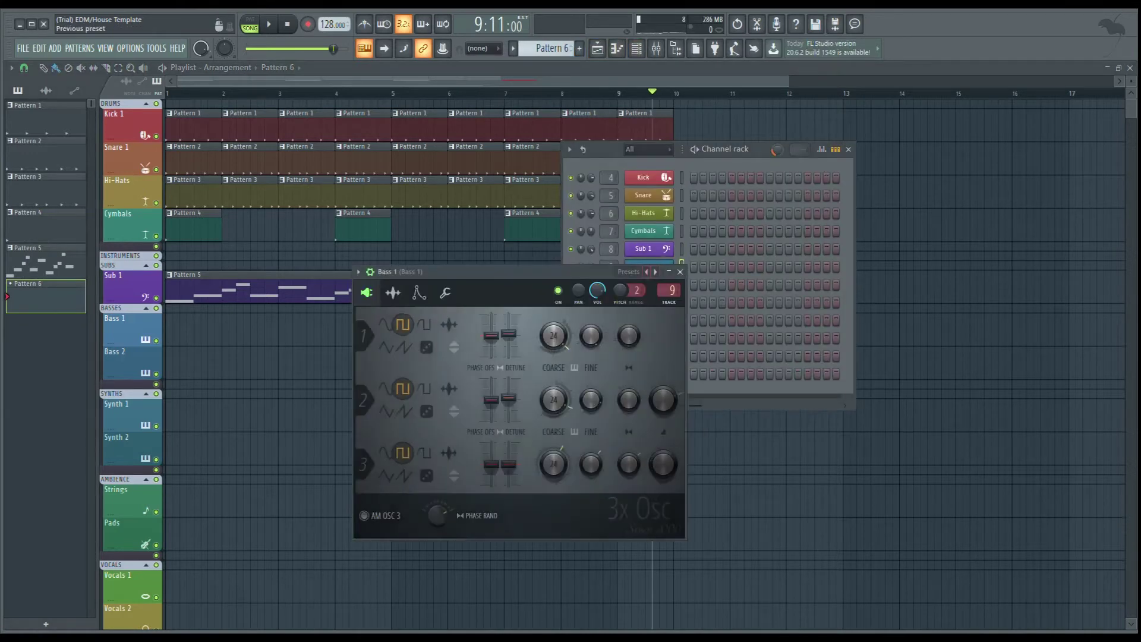
key("b")
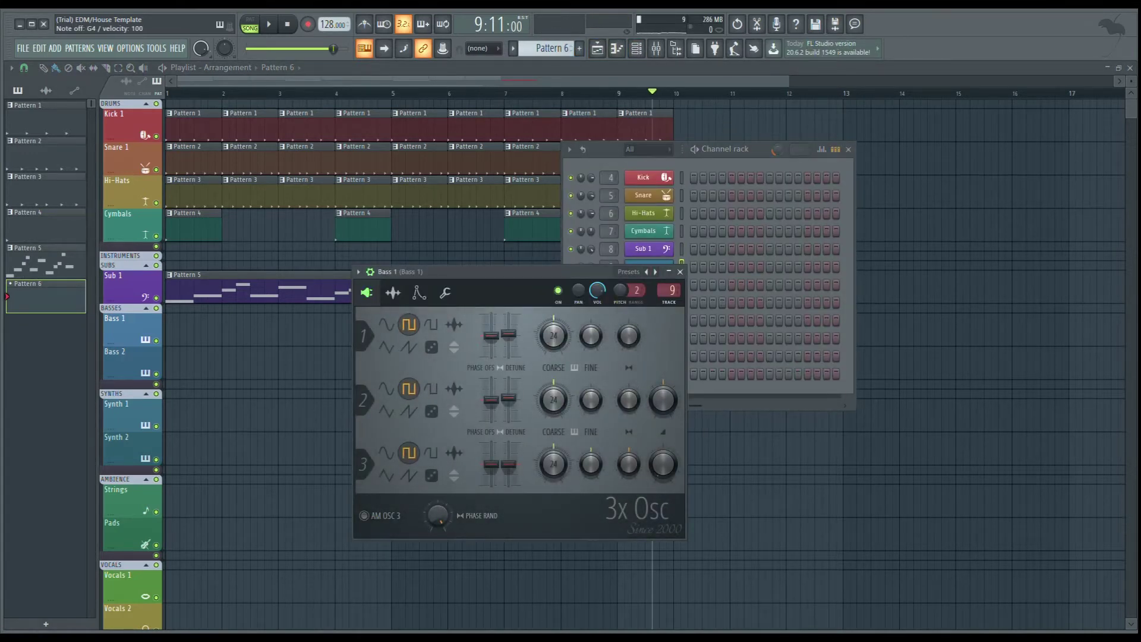
key("y")
left_click(680, 272)
Step: Audition the Bass 2 instrument with a few notes around C4 to F4 and close it
left_click(644, 285)
key("c")
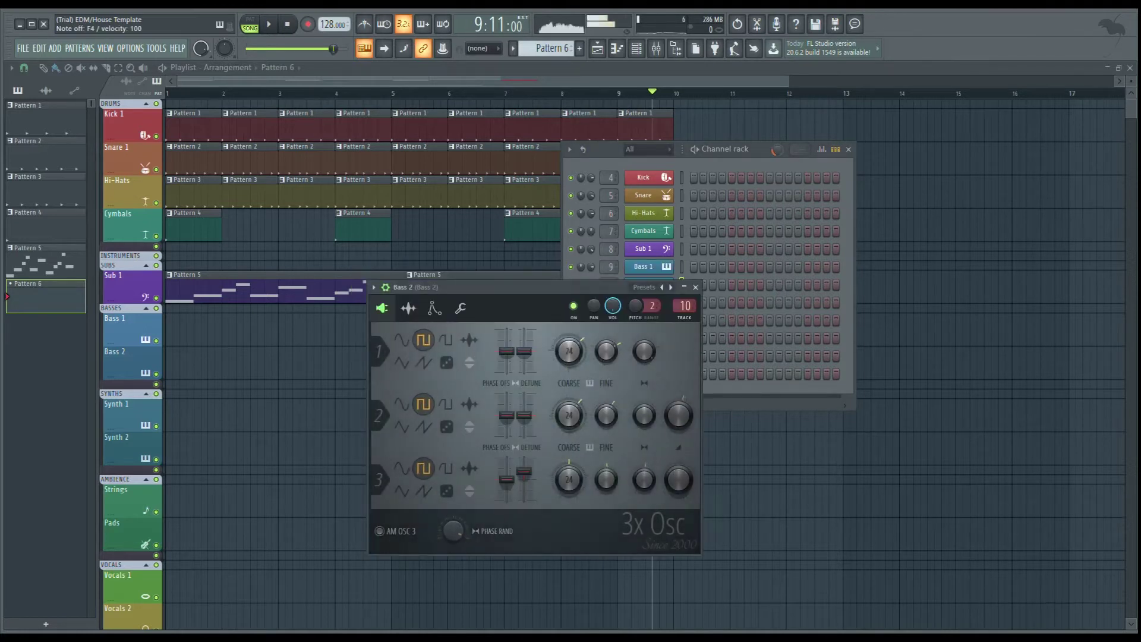
key("c")
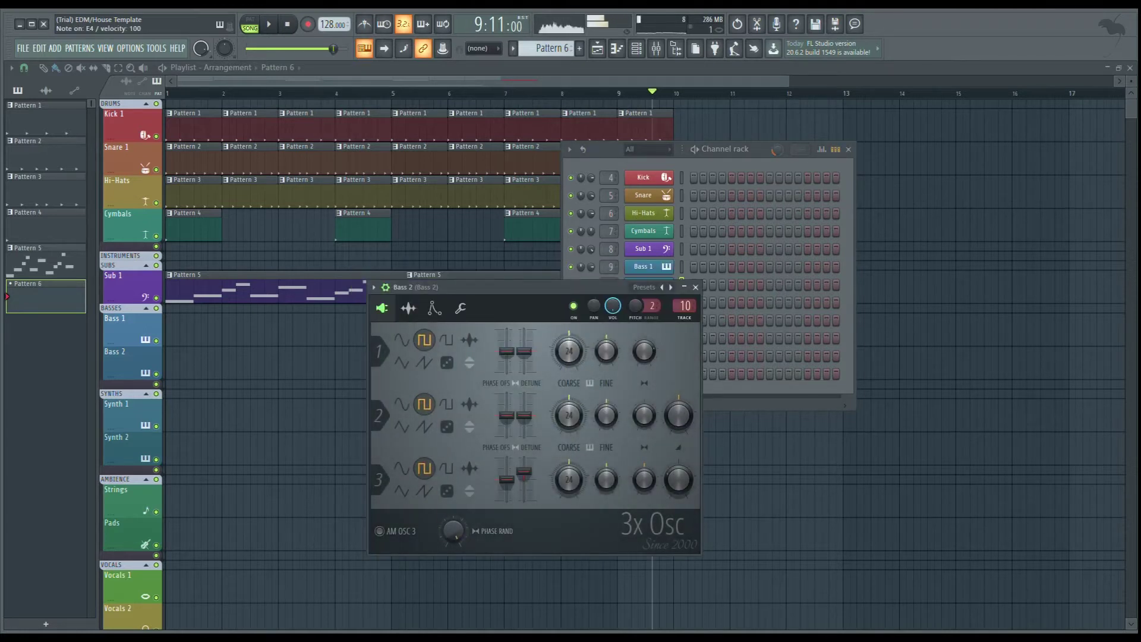
key("c")
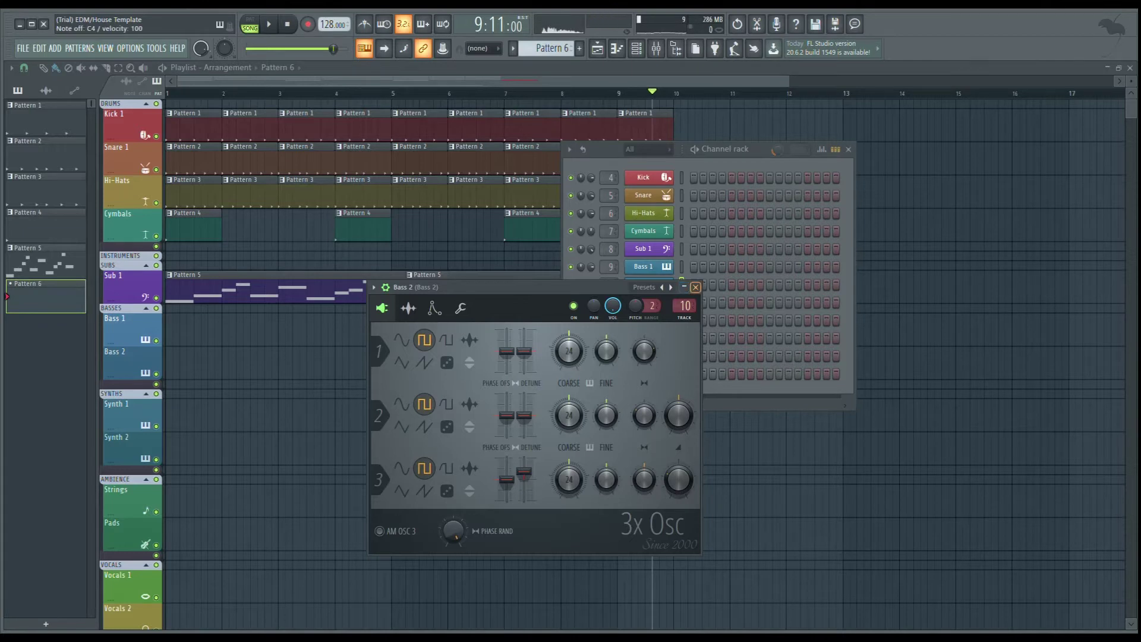
left_click(695, 287)
Step: Audition the Synth 1 and Synth 2 instruments, closing each one
left_click(643, 301)
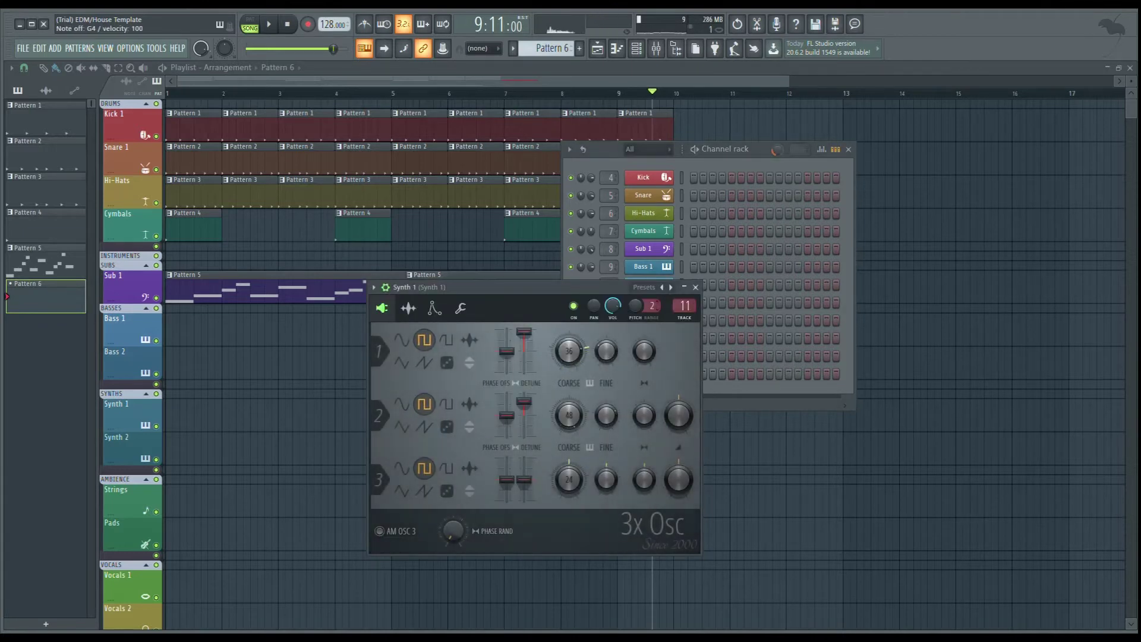
key("Escape")
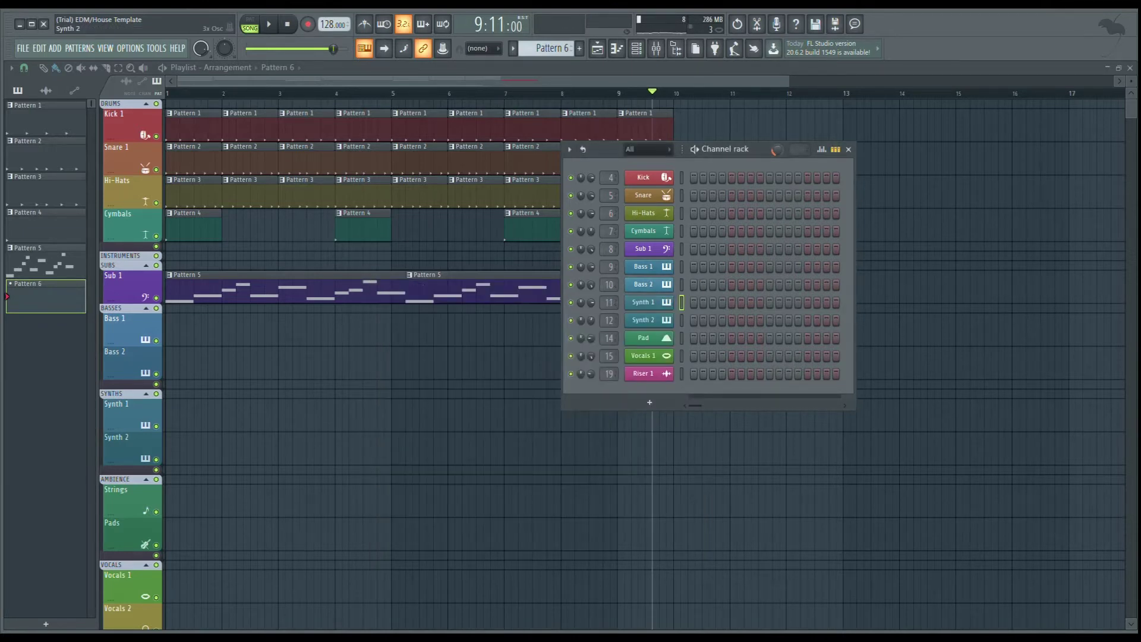
left_click(643, 320)
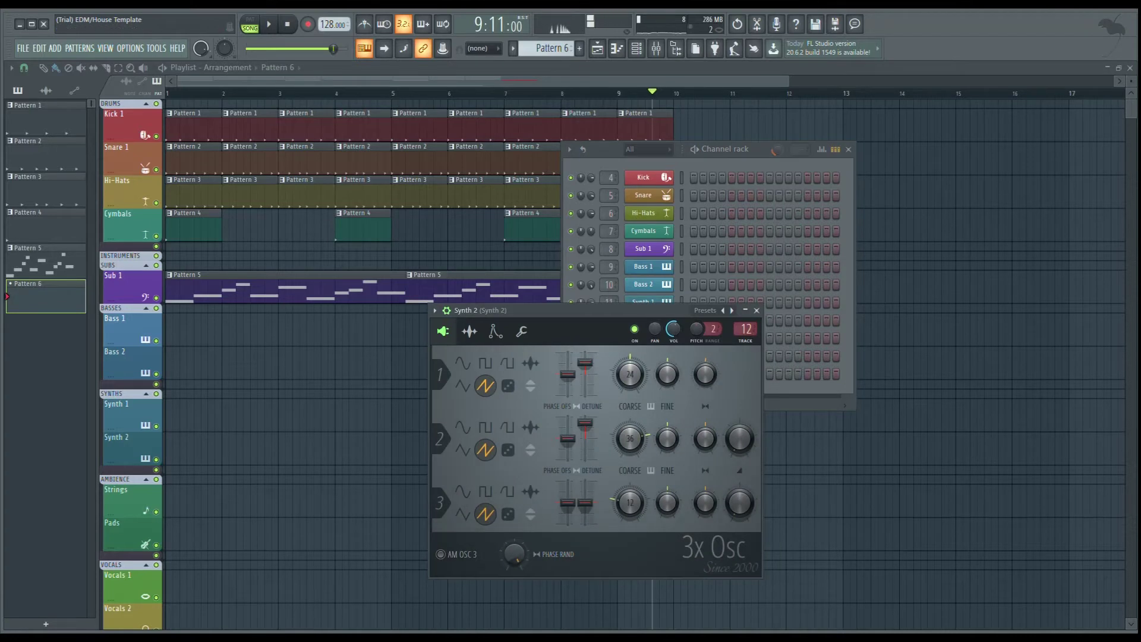
key("Escape")
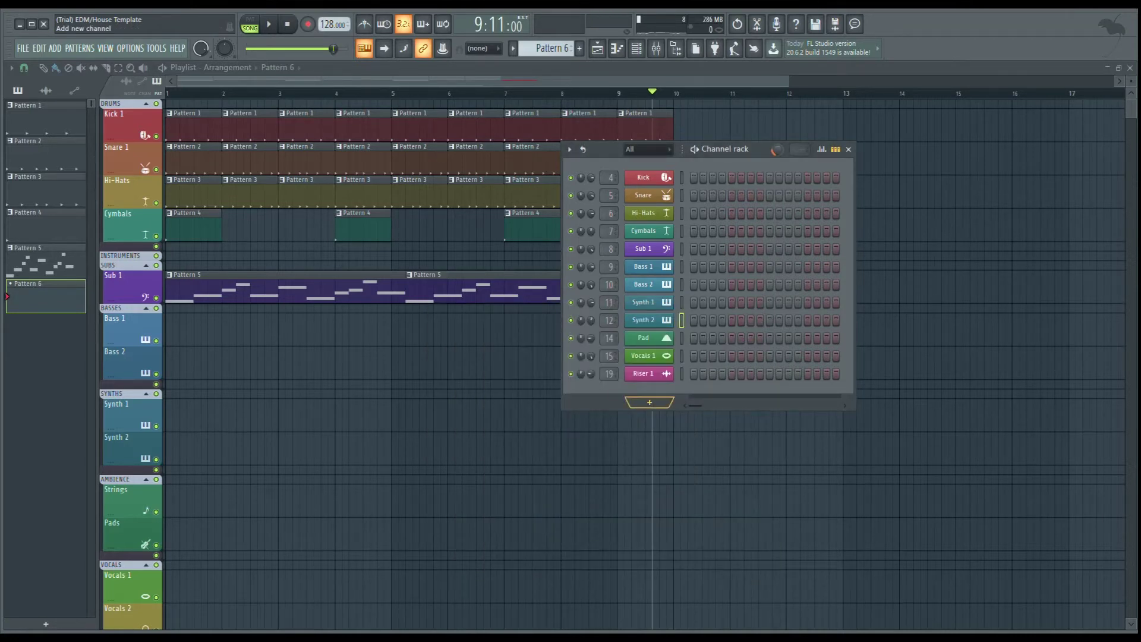
Step: Try a Toxic Biohazard channel in the channel rack and delete it
left_click(649, 230)
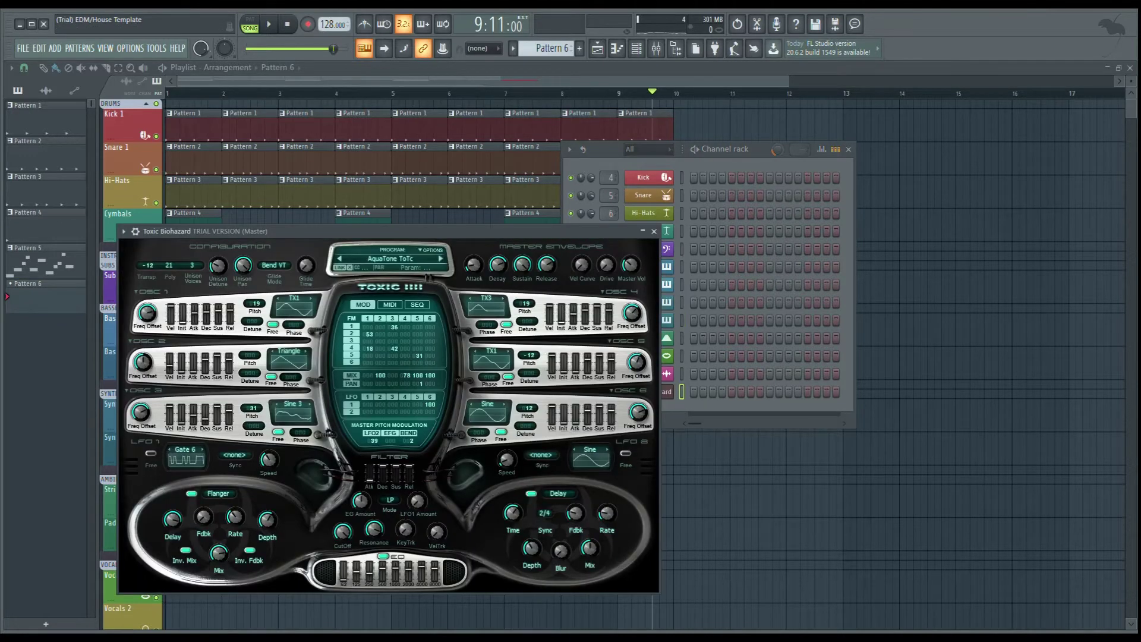
left_click(653, 231)
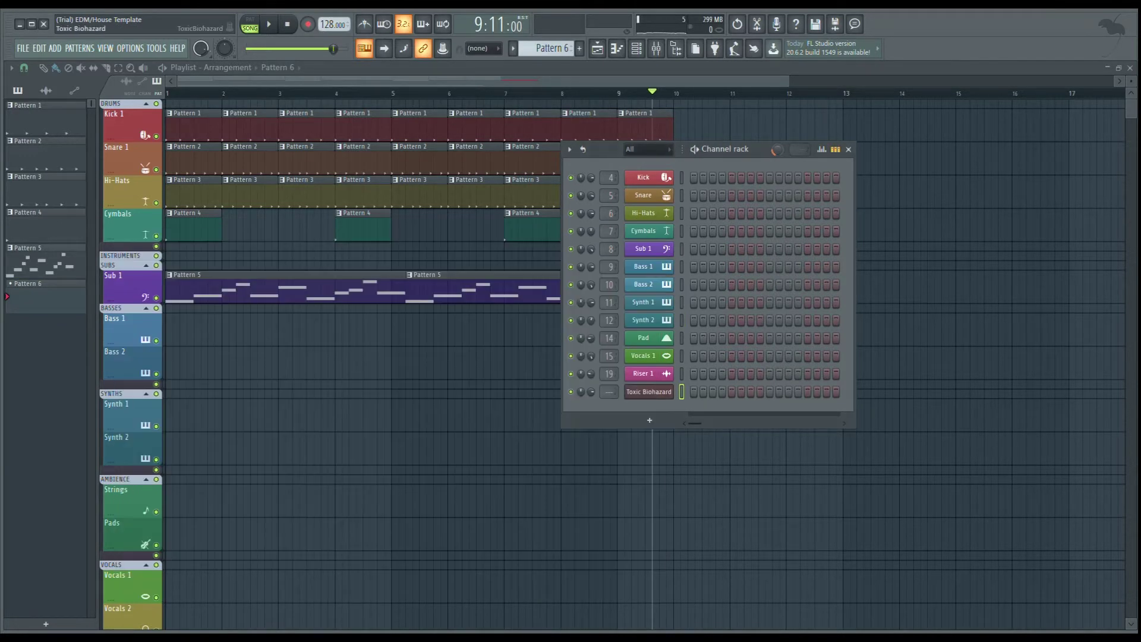
left_click(643, 447)
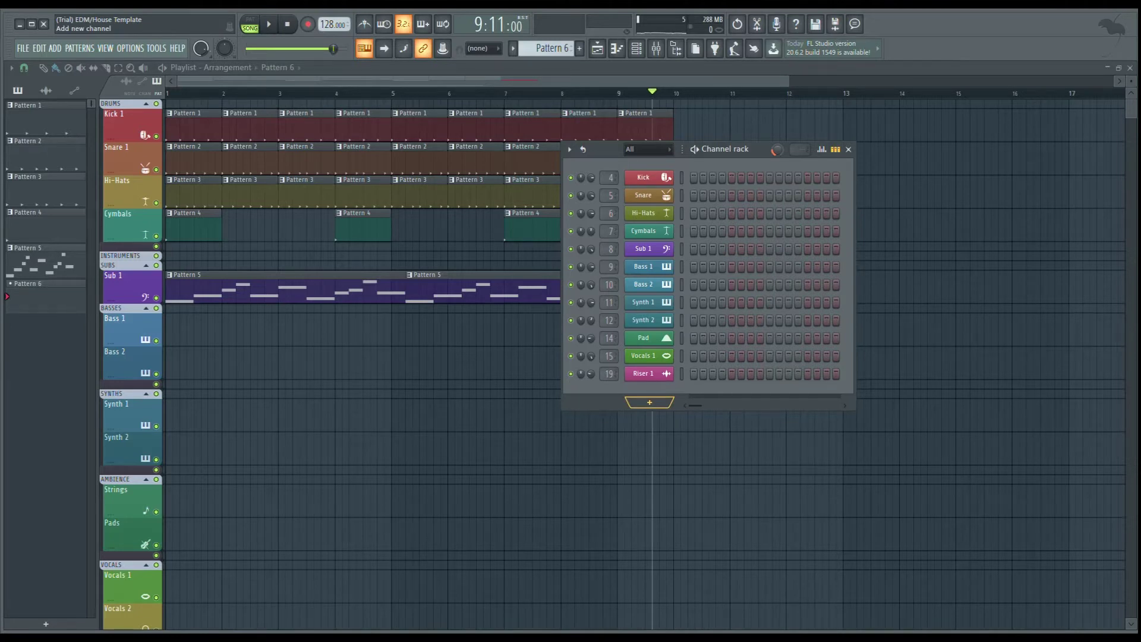
Step: Add a Sytrus channel, load its Lead Guitarra Electrica preset and play test notes
left_click(649, 402)
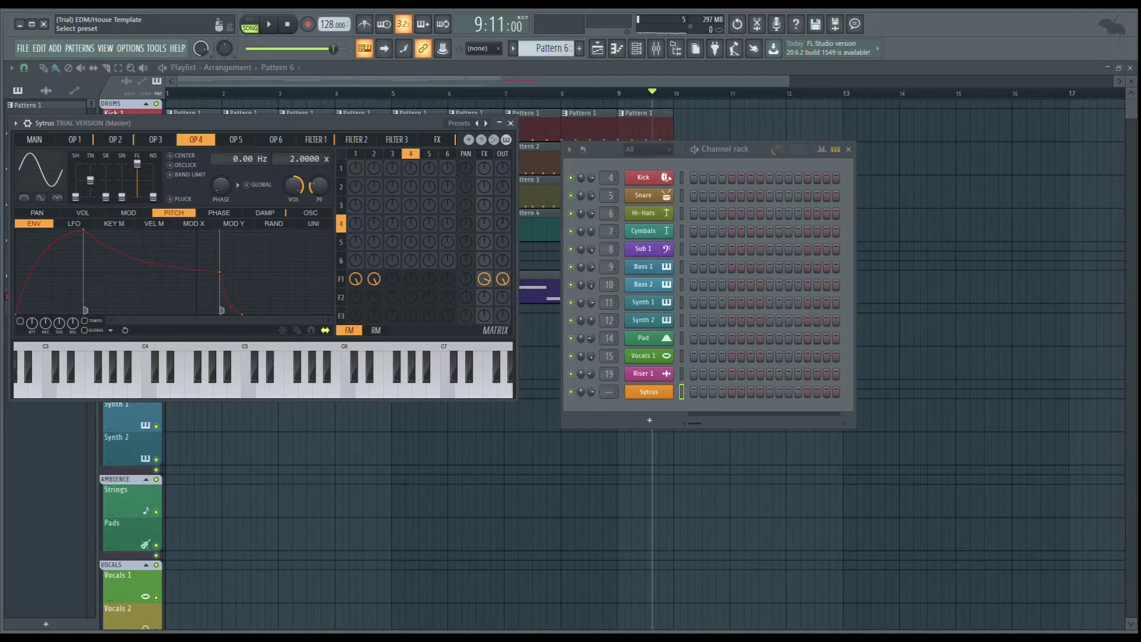
key("c")
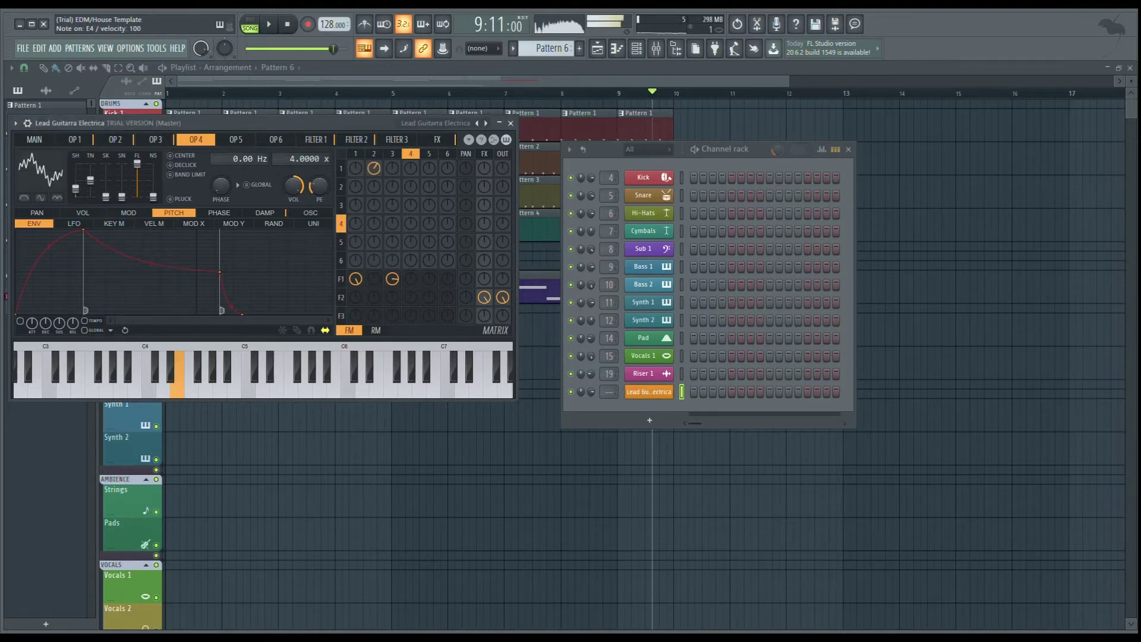
key("b")
key("n")
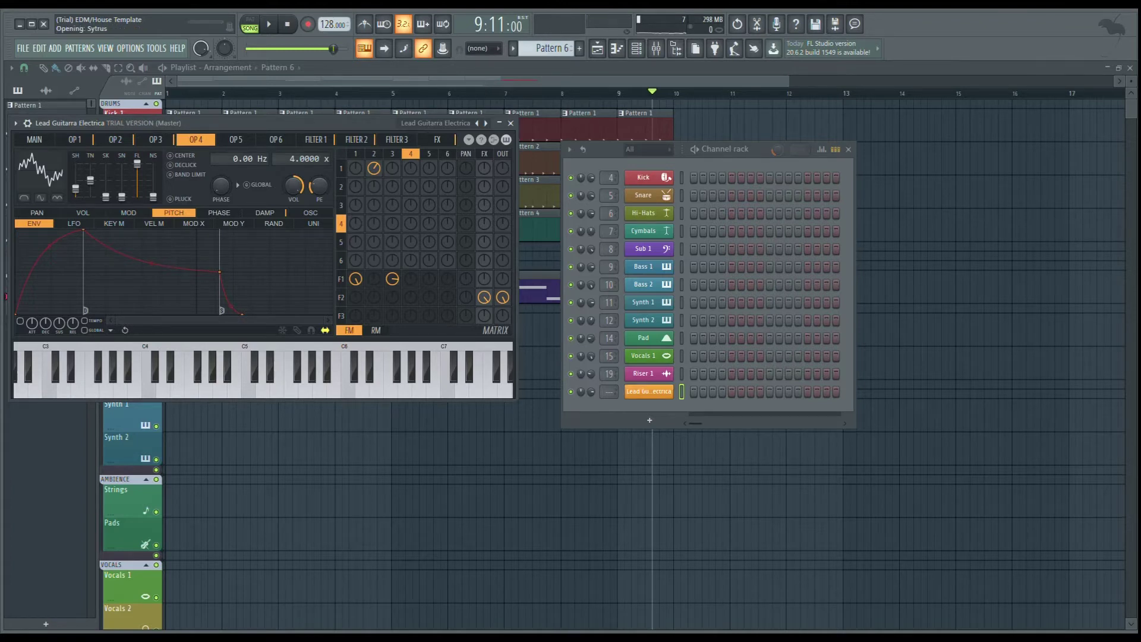
Step: Load the Angela preset in Sytrus and audition it with low notes and a higher melody up to C6
left_click(486, 123)
key("n")
key("c")
key("c")
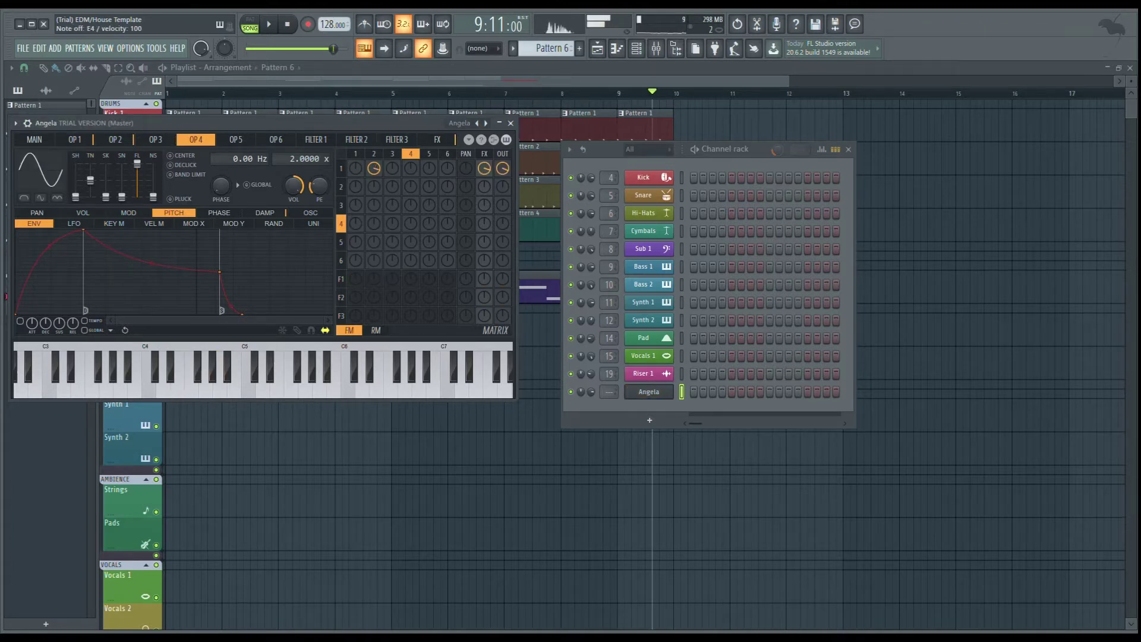
key("c")
key("n")
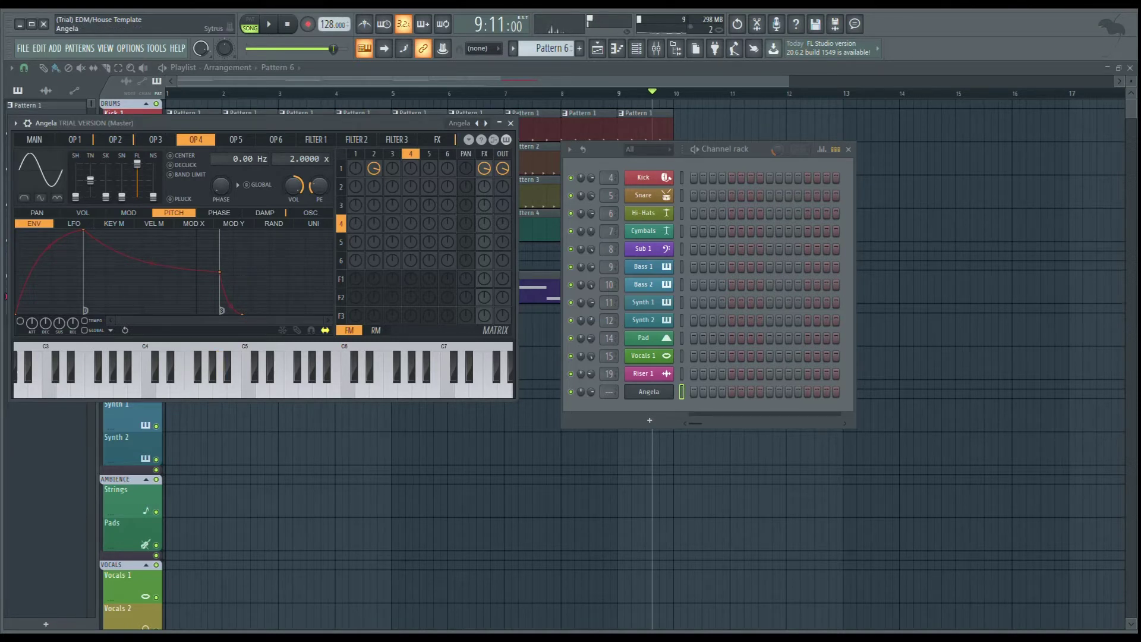
key("i")
key("o")
key("t")
key("o")
key("u")
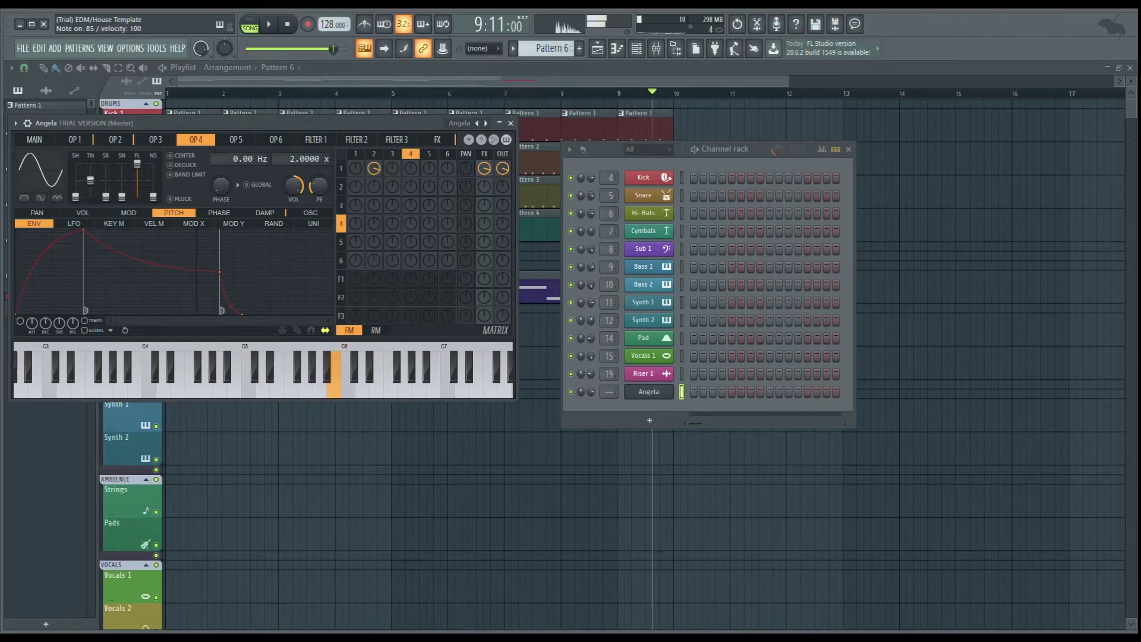
key("t")
key("u")
key("t")
key("u")
key("t")
key("e")
key("i")
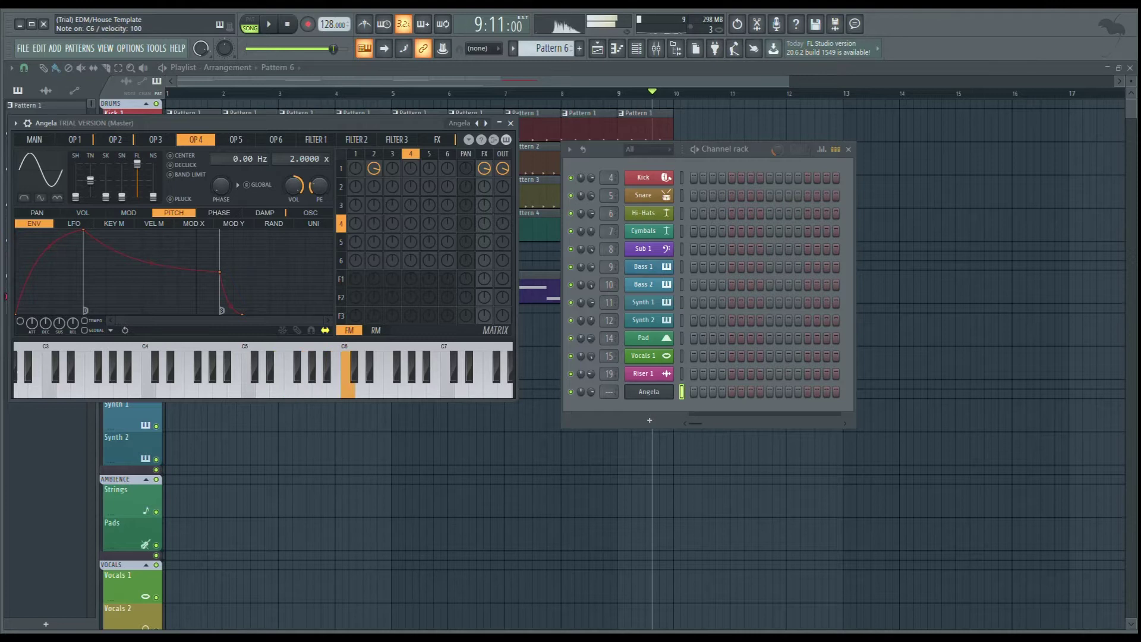
key("e")
key("t")
key("u")
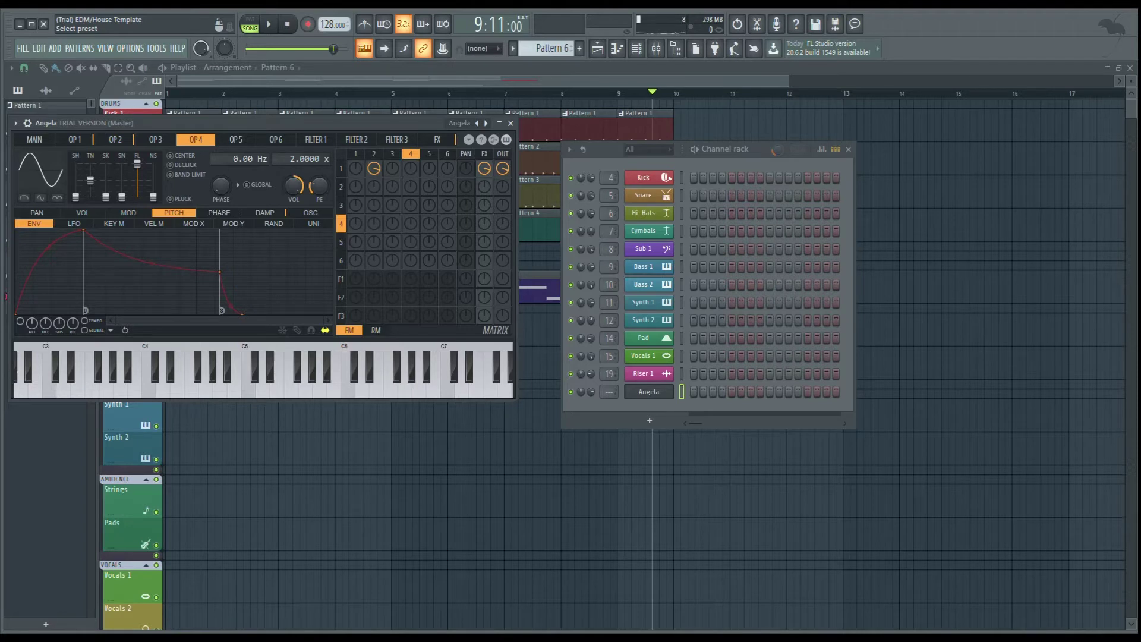
Step: Load the Cat Lead preset in Sytrus and improvise melodies in the fourth to sixth octaves to audition it
left_click(486, 123)
key("t")
key("j")
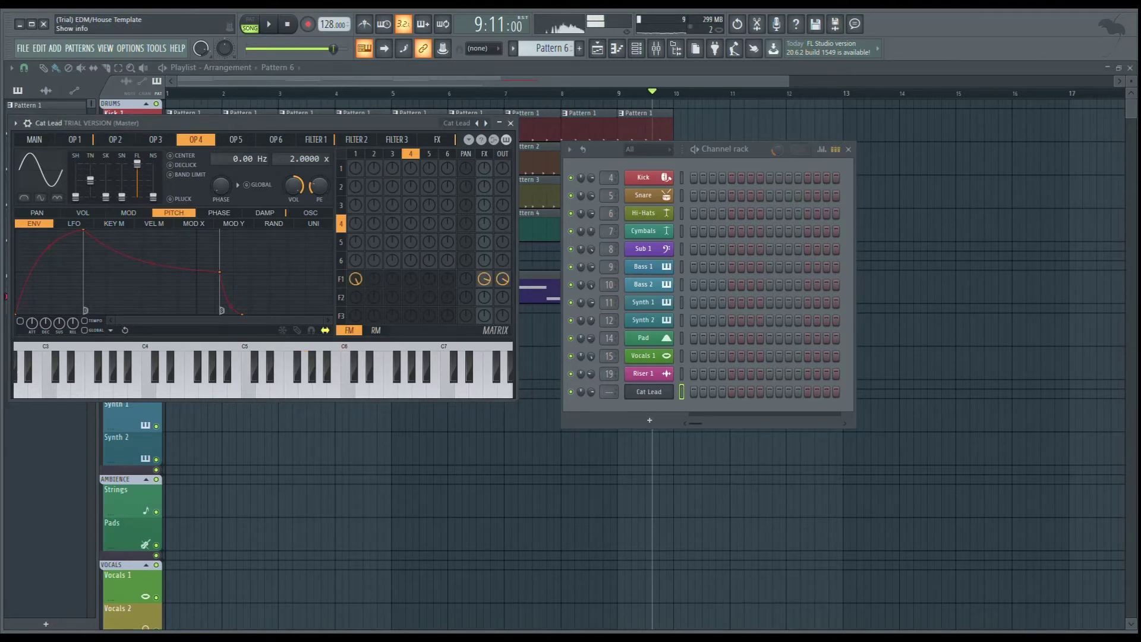
key("j")
key("j")
key("y")
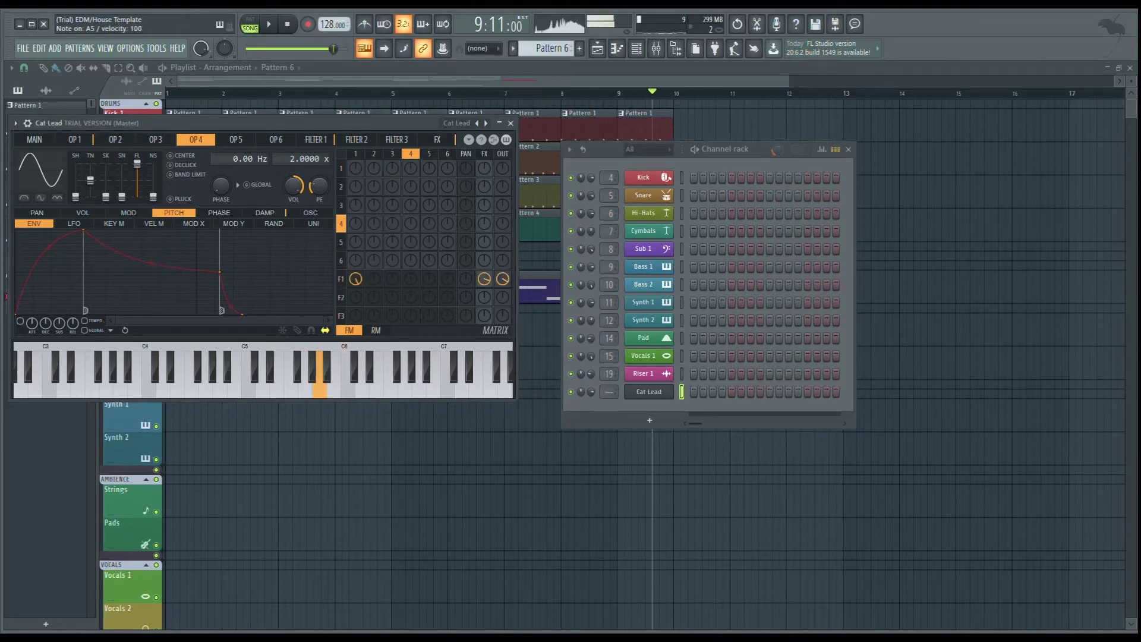
key("i")
key("y")
key("r")
key("y")
key("i")
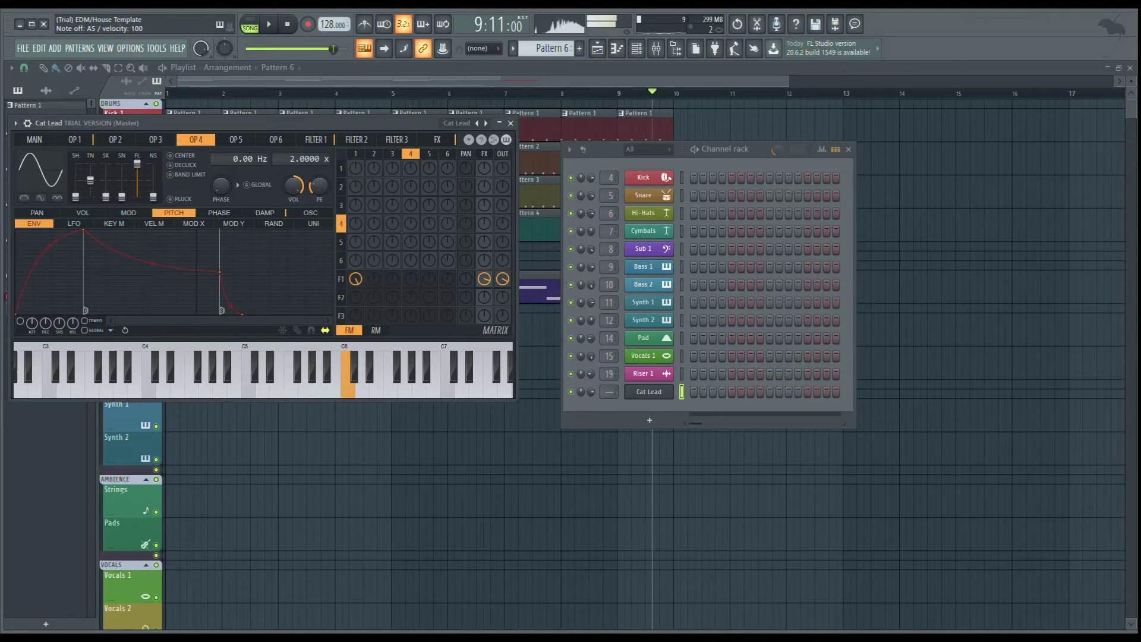
key("r")
key("g")
key("g")
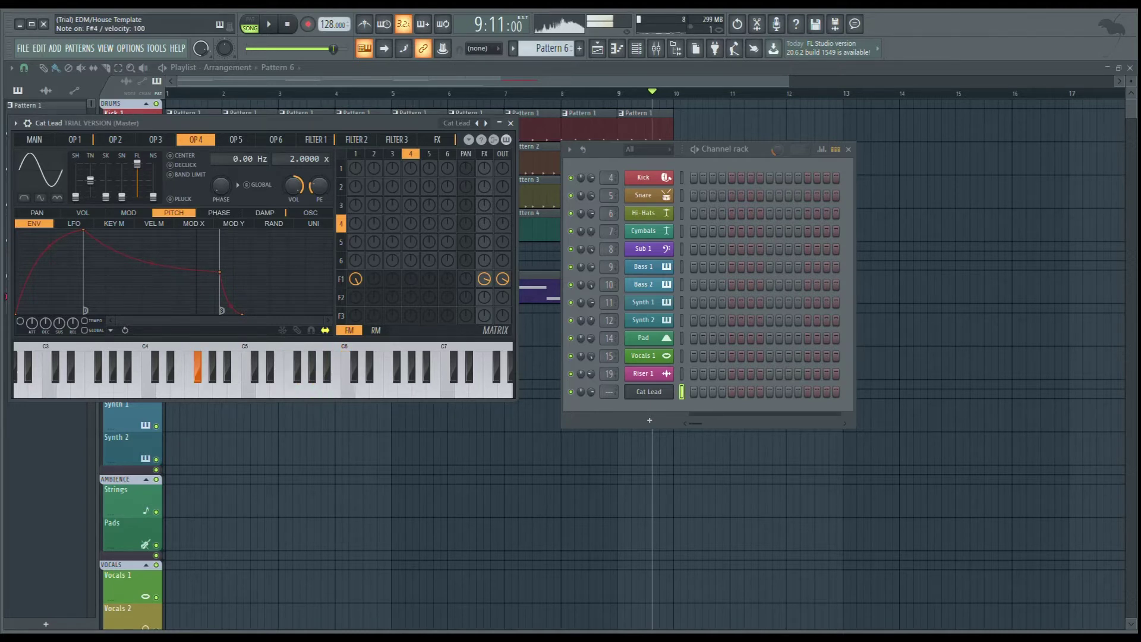
key("r")
key("r")
key("g")
key("r")
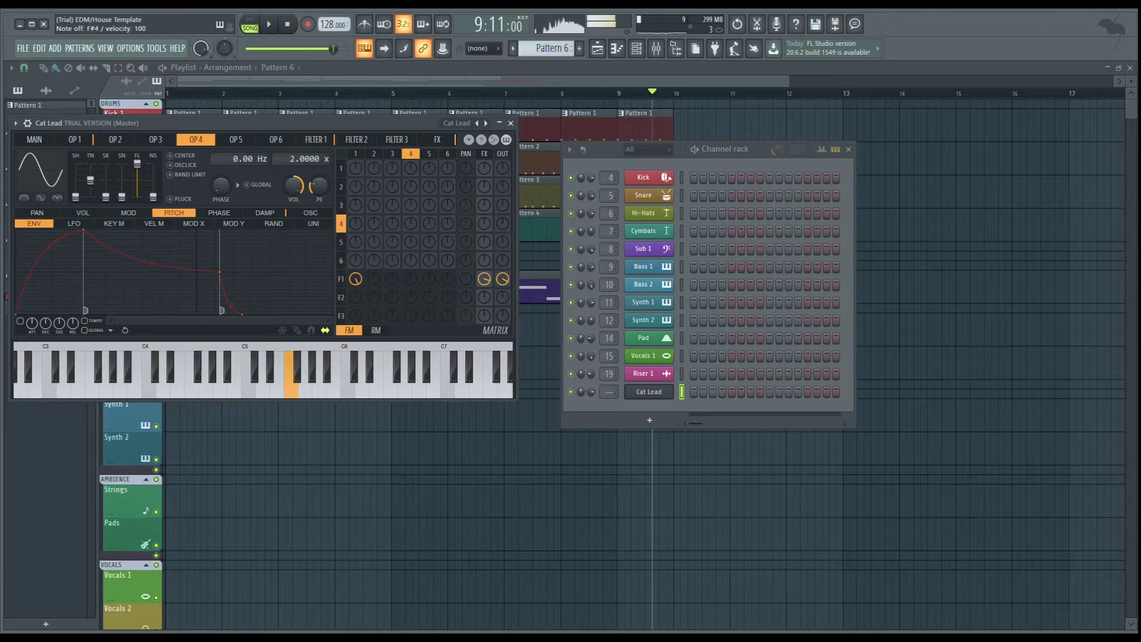
key("t")
key("u")
key("i")
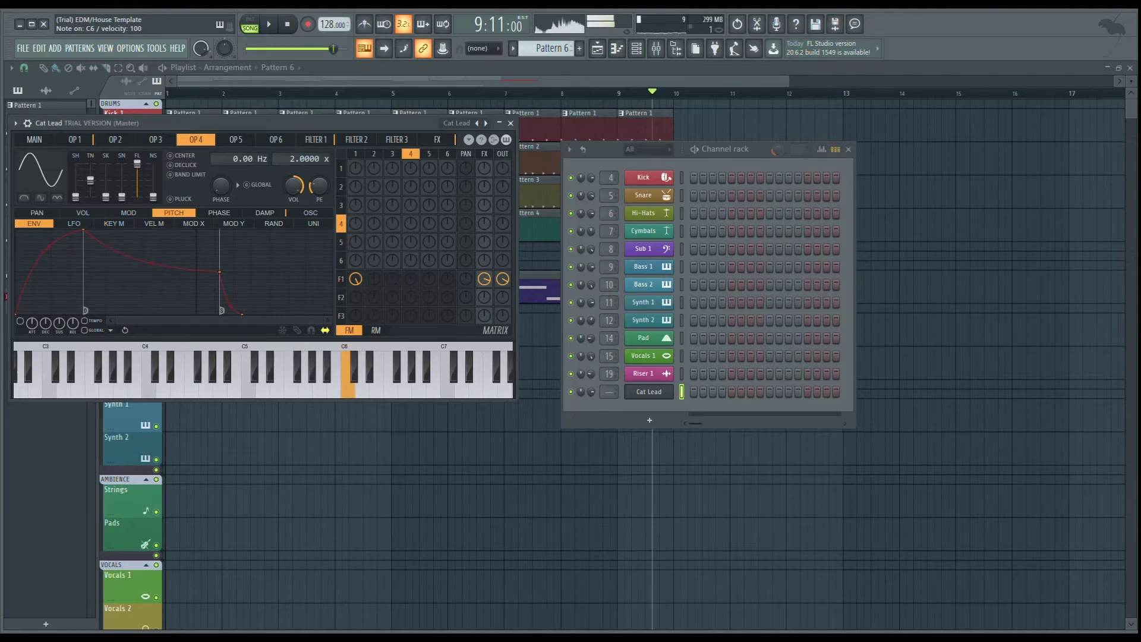
key("r")
key("t")
key("u")
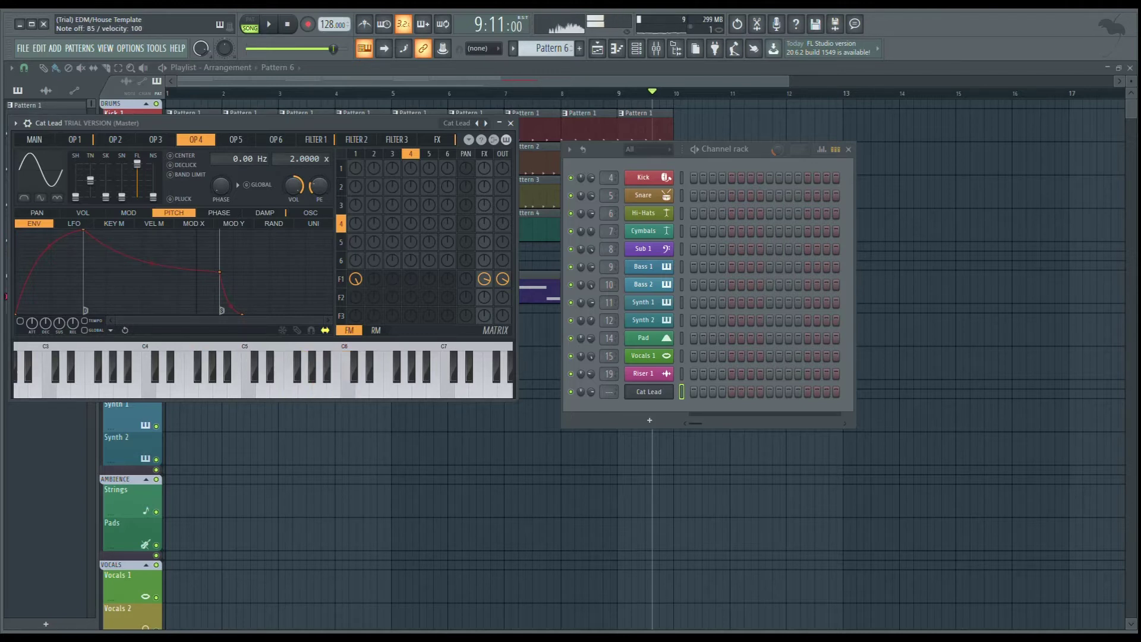
key("o")
key("p")
key("r")
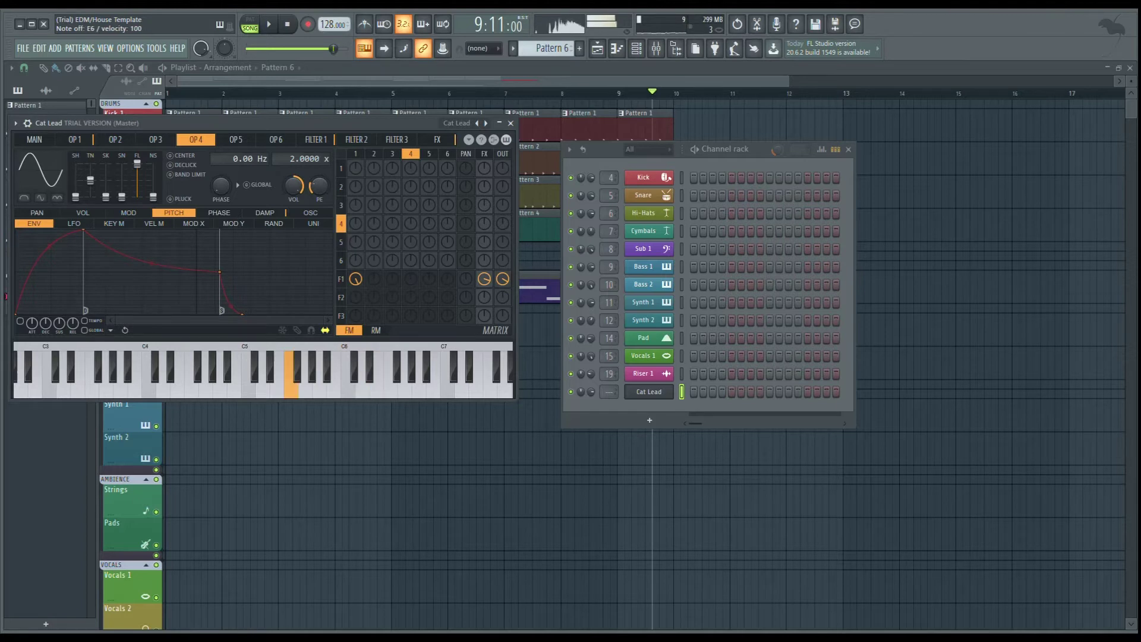
key("e")
key("bracketleft")
key("p")
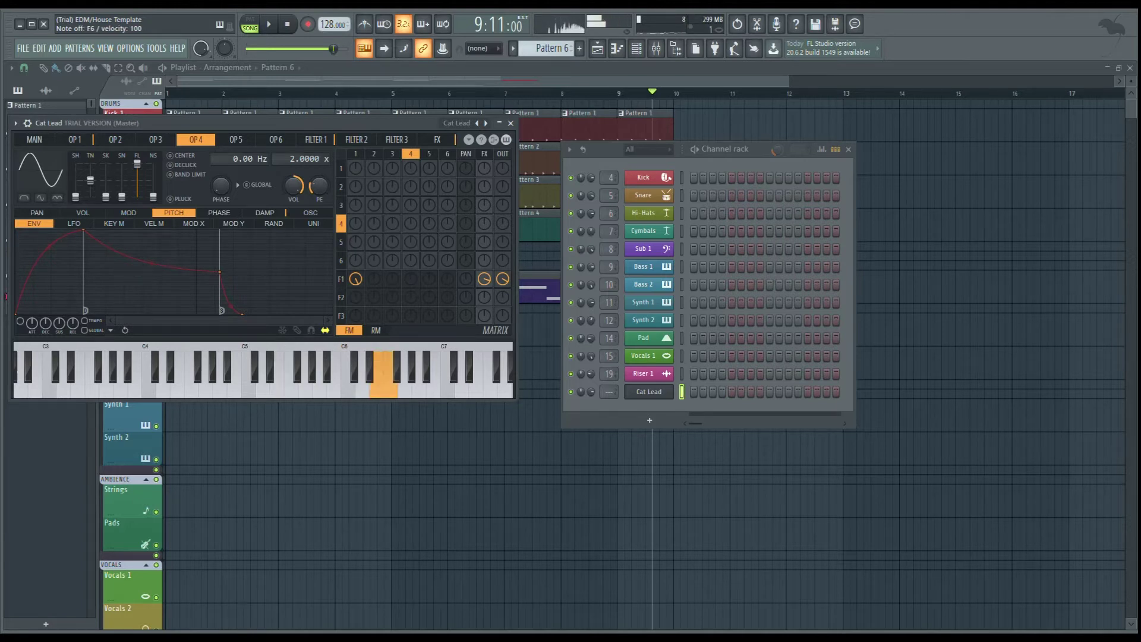
key("i")
key("p")
key("0")
key("5")
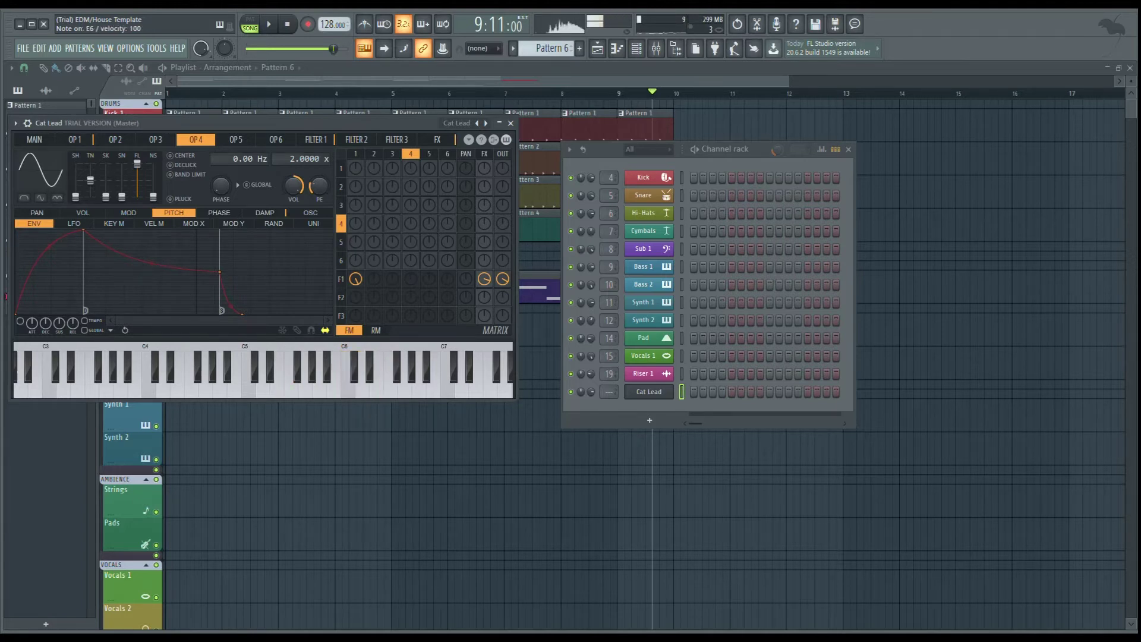
key("t")
key("p")
key("bracketleft")
key("x")
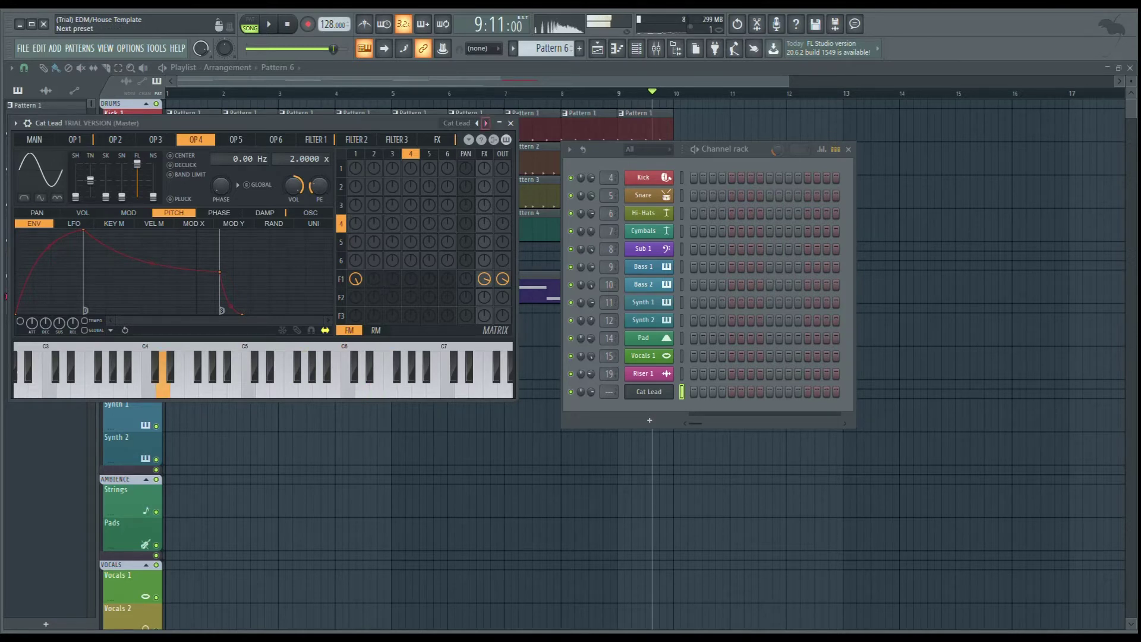
key("v")
key("n")
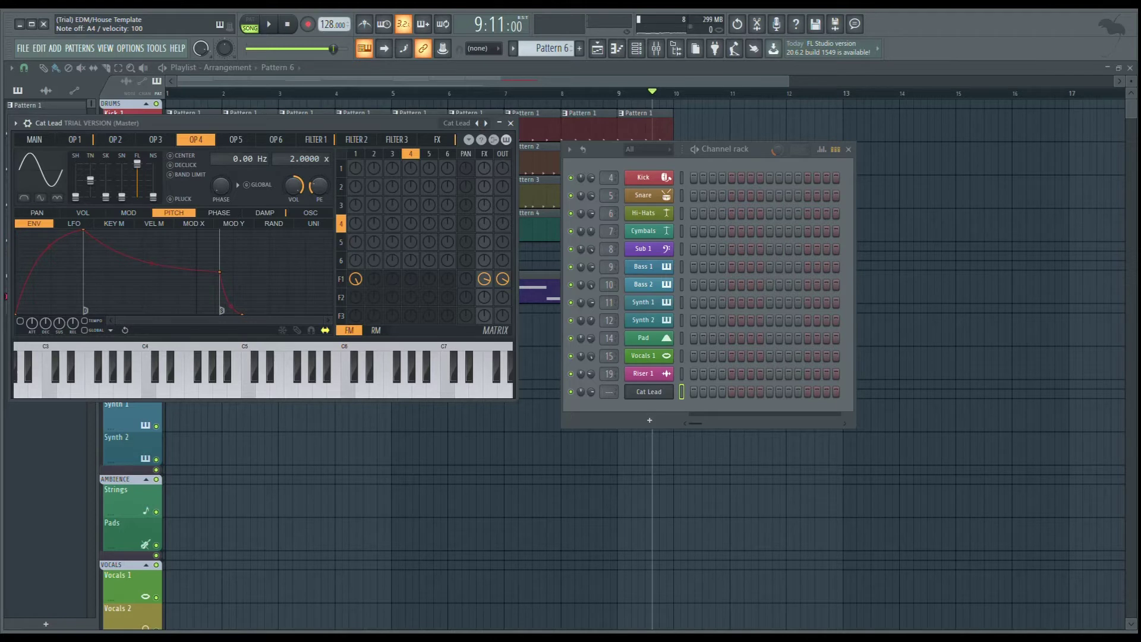
Step: Load the Larga preset in Sytrus and play notes in the fourth octave to audition it
left_click(485, 123)
key("v")
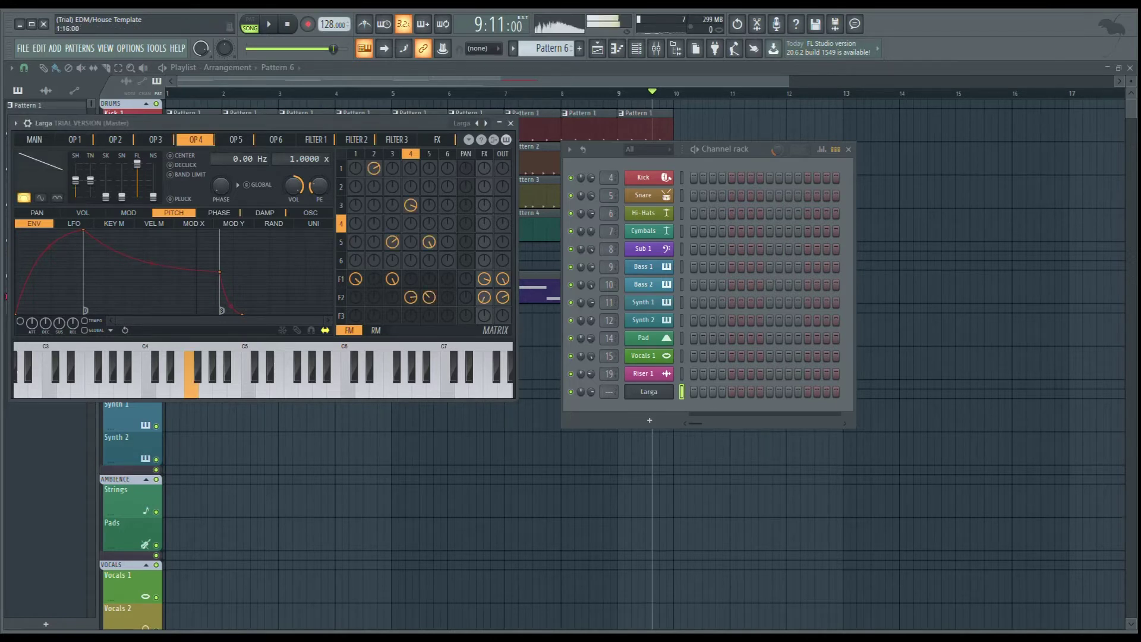
key("v")
key("v")
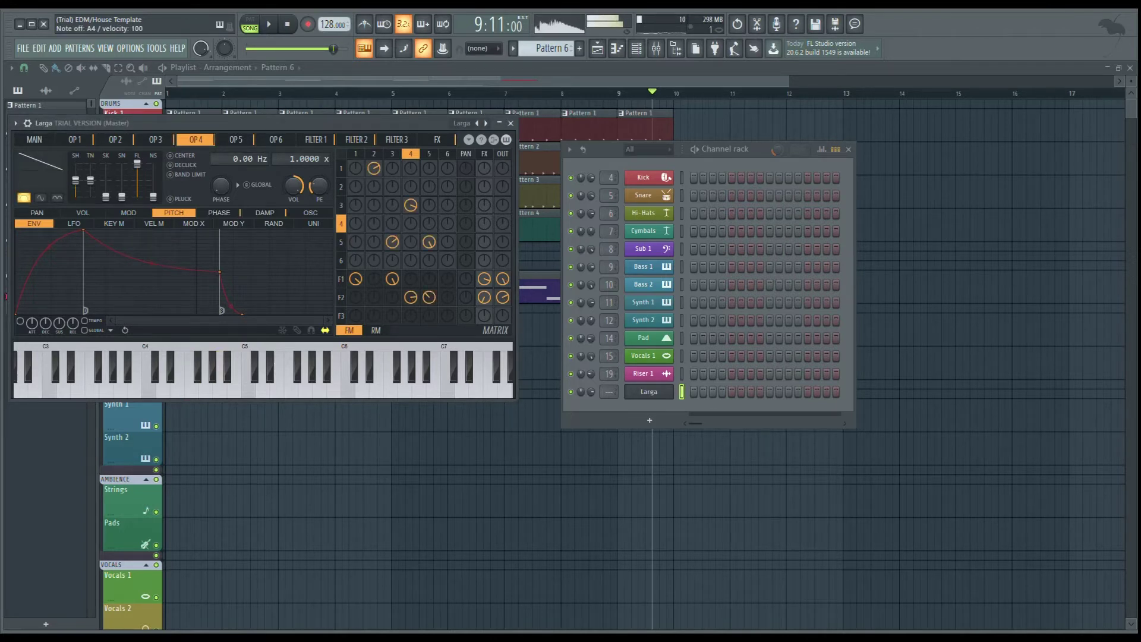
Step: Load the Octaver Lead preset in Sytrus and play melodies around the fifth octave to audition it
key("o")
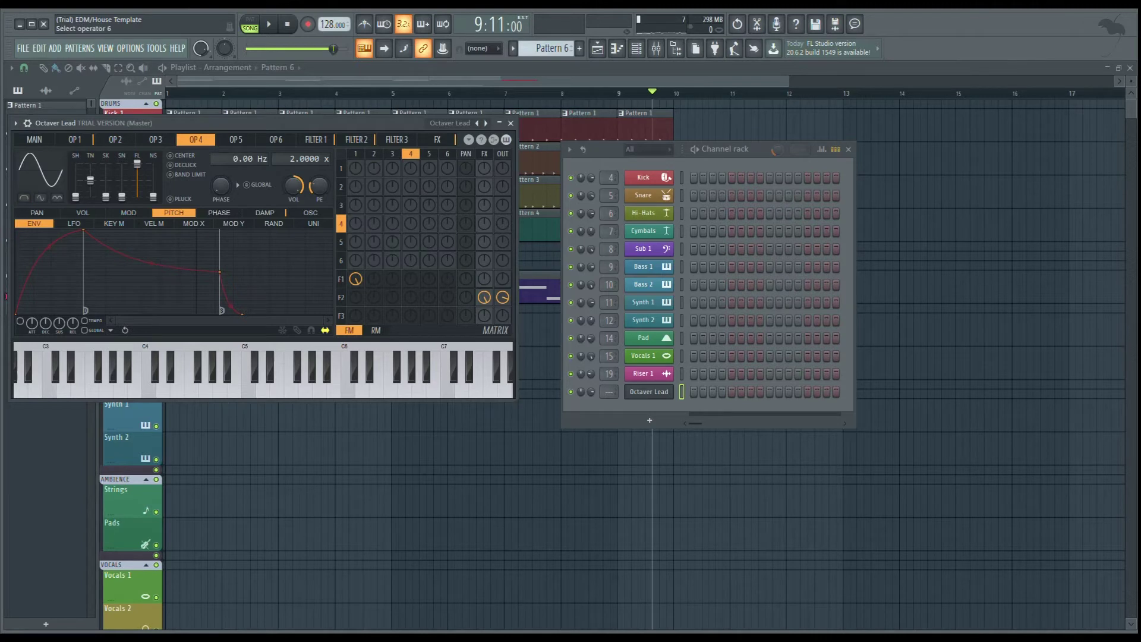
key("b")
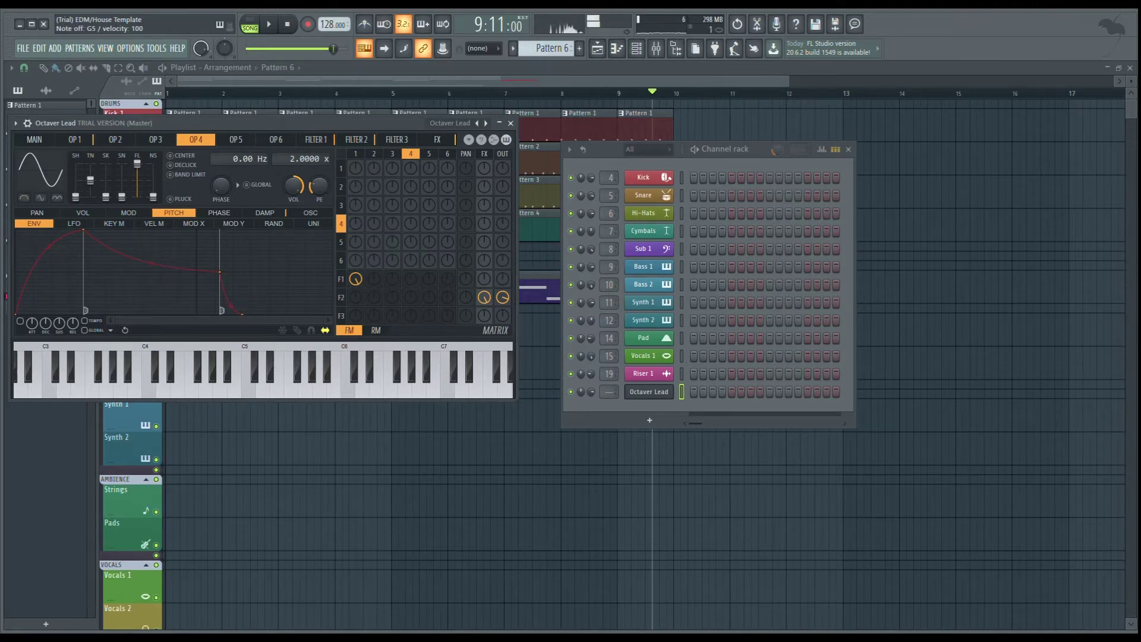
key("b")
key("b")
key("comma")
key("period")
key("period")
key("n")
key("v")
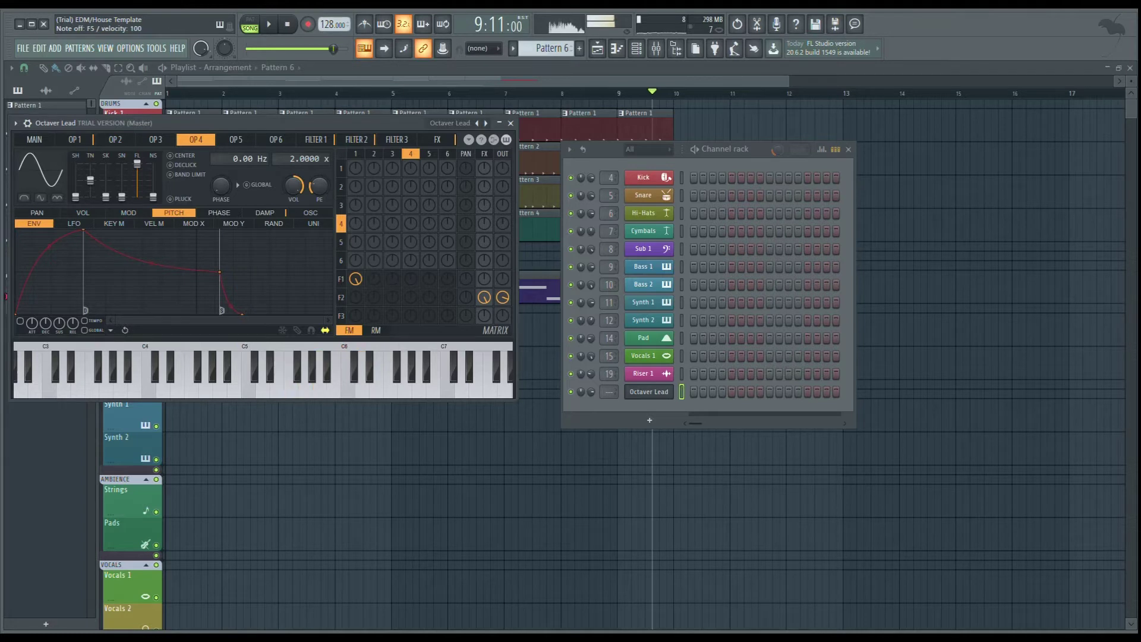
key("c")
key("c")
key("c")
key("b")
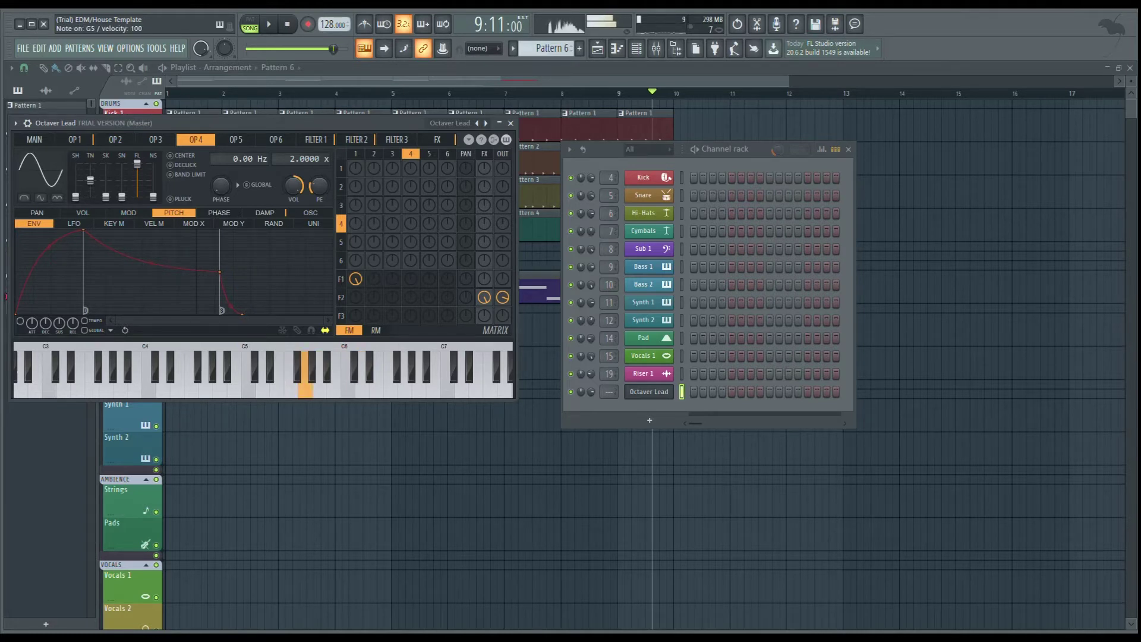
key("c")
key("b")
key("c")
key("c")
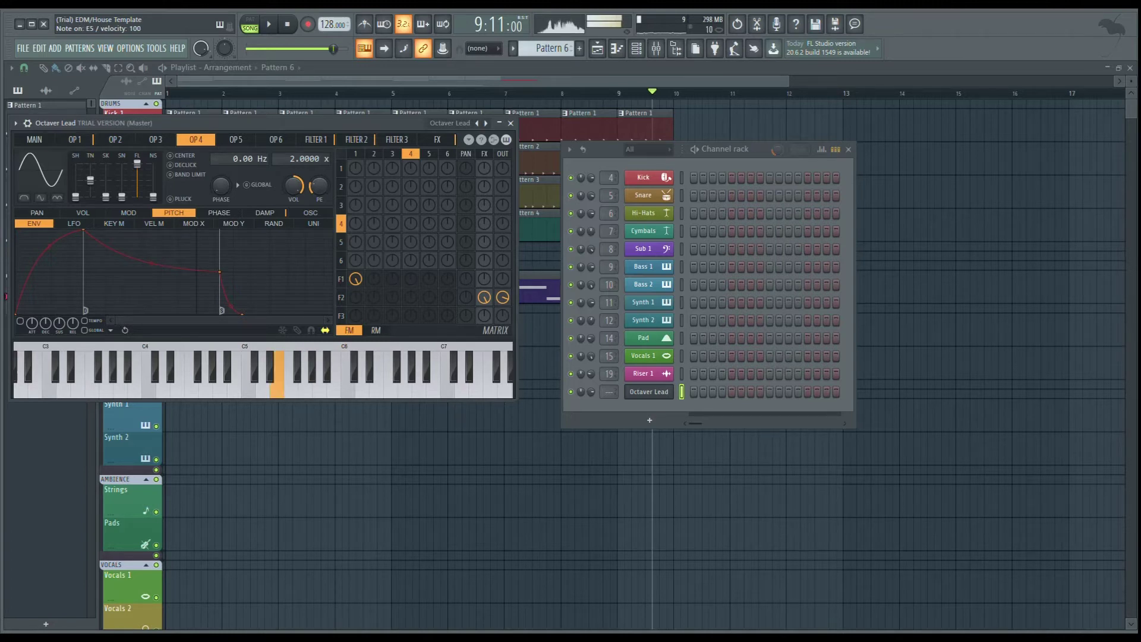
key("w")
key("r")
key("b")
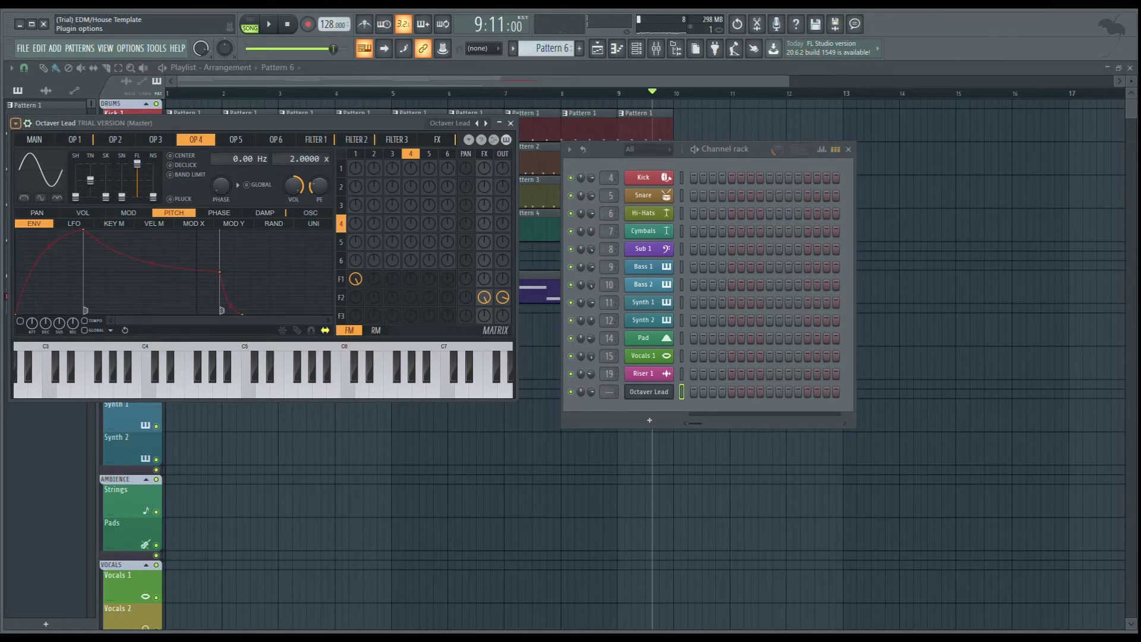
Step: Close the Sytrus window and place a Pattern 6 clip at bar 1 on the Synth 1 track
left_click(510, 123)
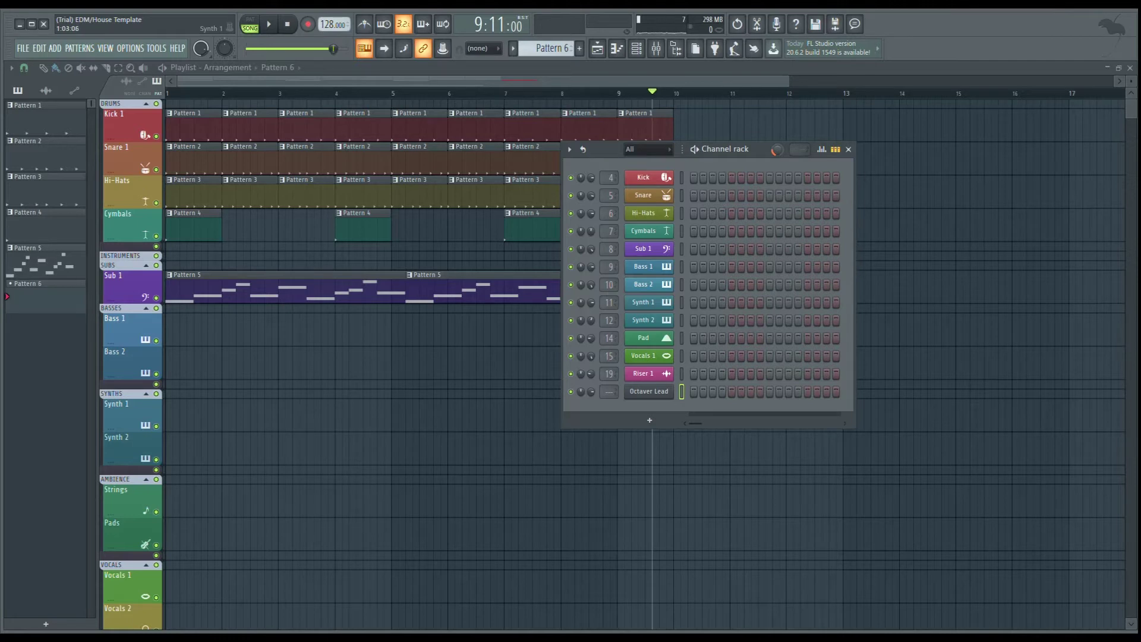
left_click(175, 416)
left_click_drag(187, 416, 178, 416)
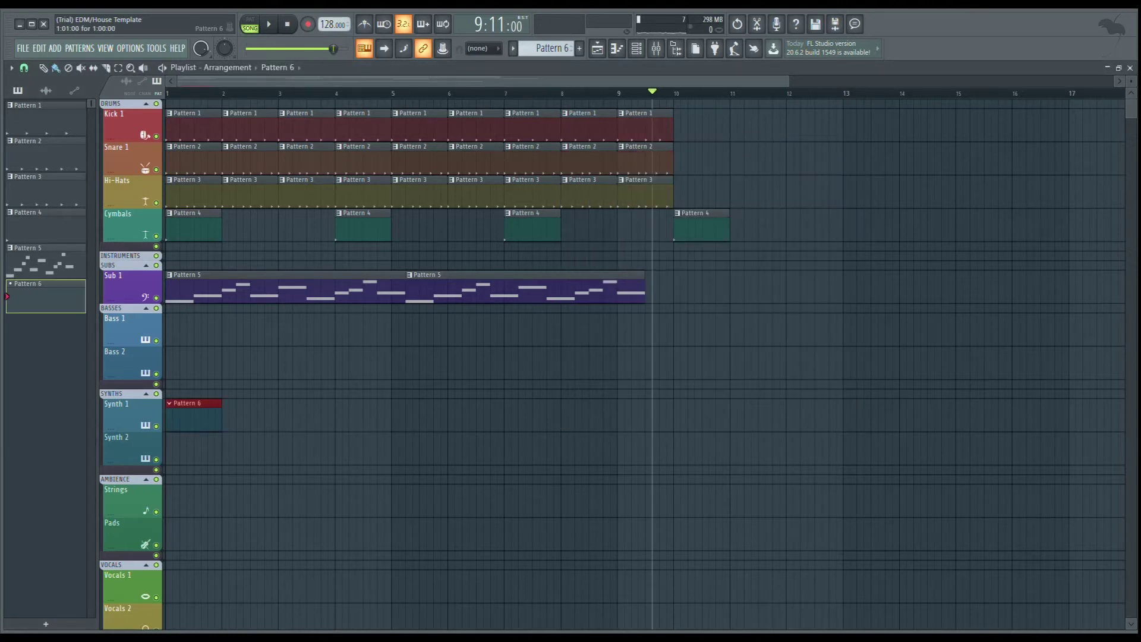
Step: Open the Octaver Lead piano roll and draw a G5 note one step long at the start of bar 1
left_click(617, 48)
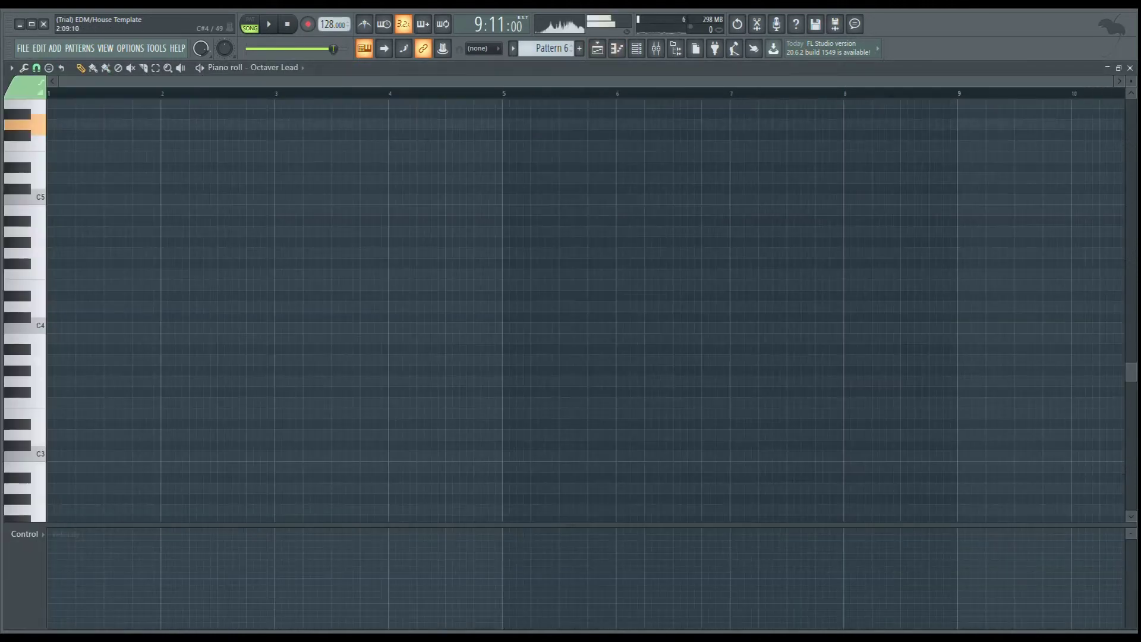
left_click(50, 125)
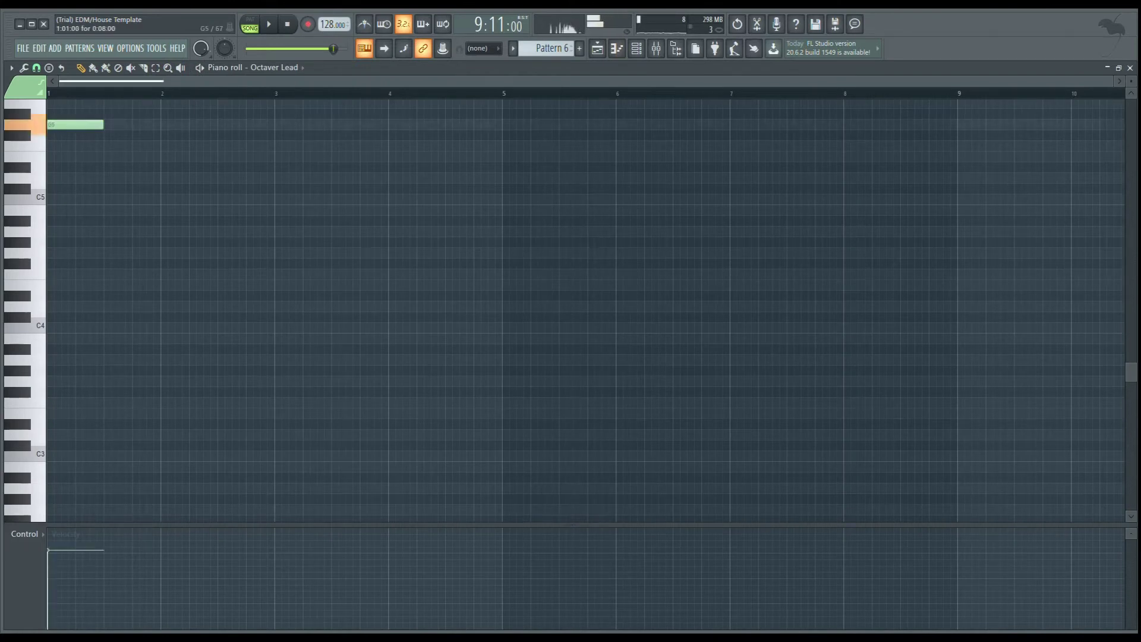
left_click_drag(110, 124, 89, 125)
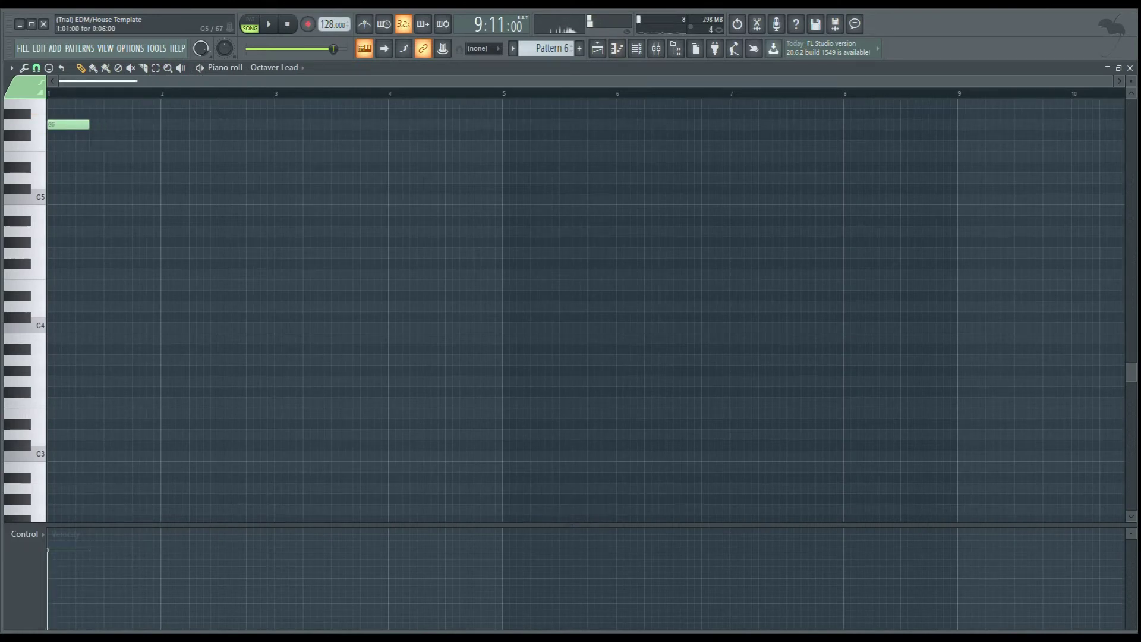
scroll(72, 125, "up", 5)
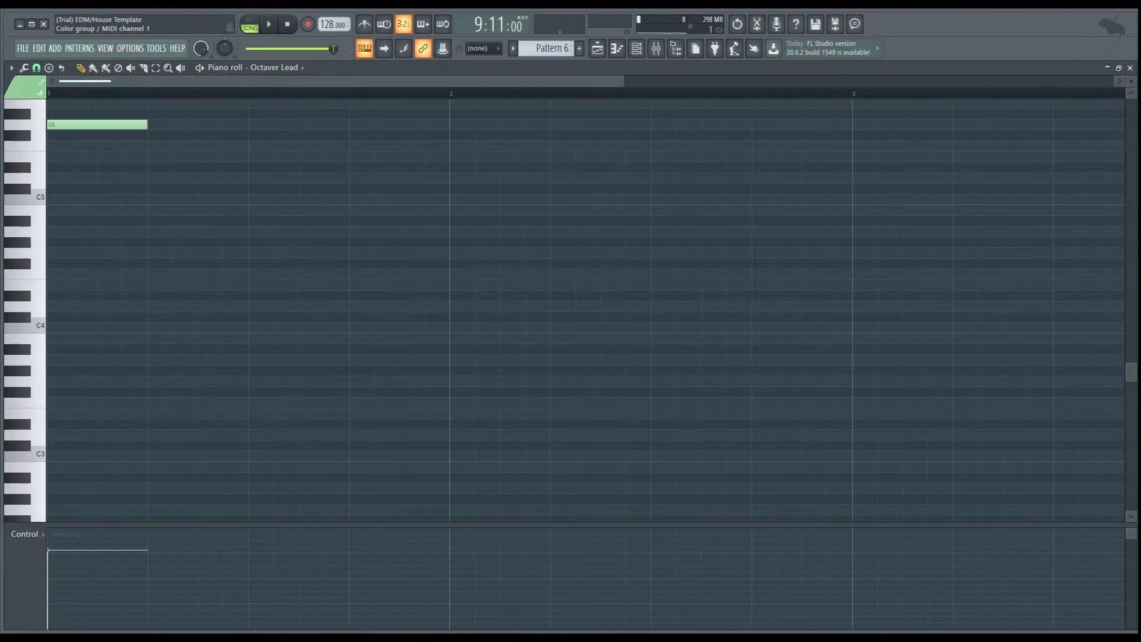
scroll(60, 143, "up", 3)
scroll(61, 146, "down", 2)
scroll(62, 145, "down", 2)
scroll(66, 231, "up", 5)
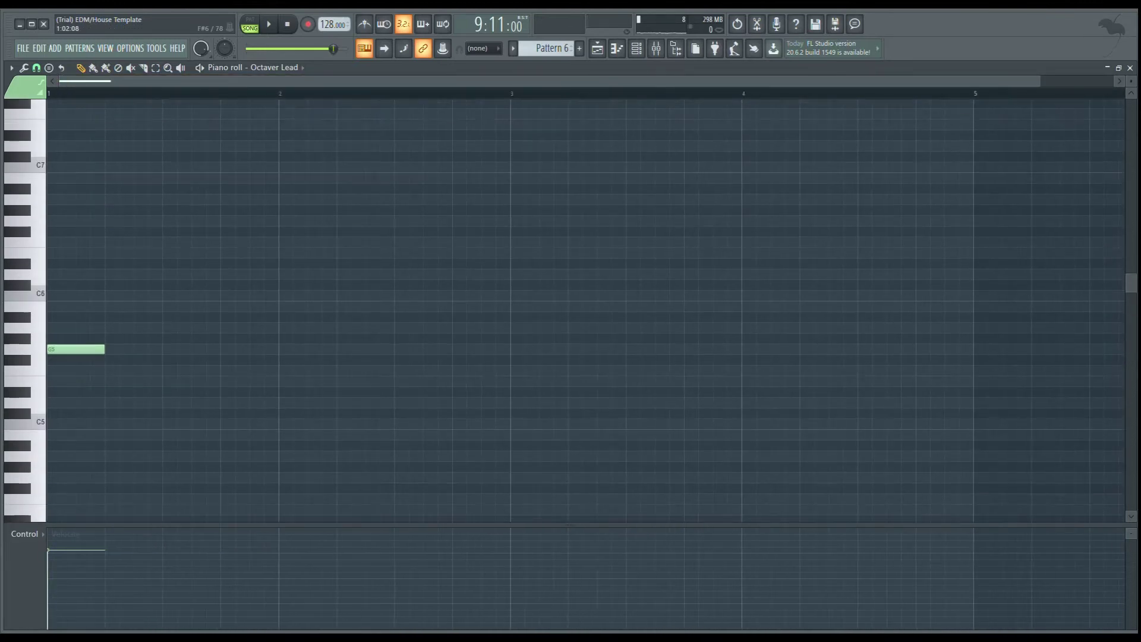
scroll(67, 231, "down", 1)
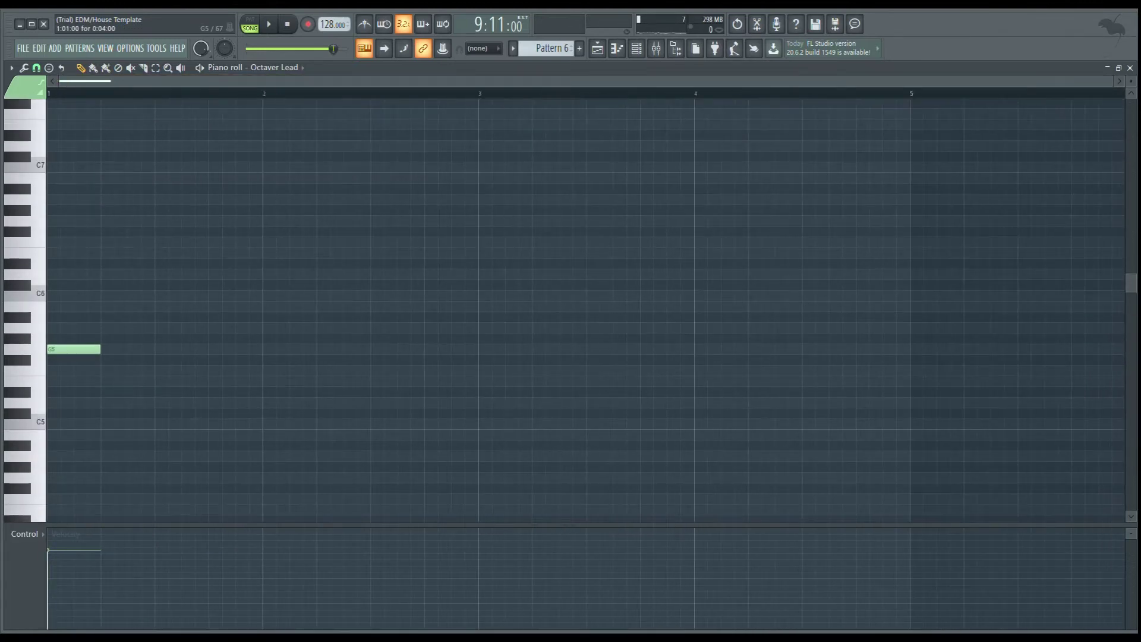
left_click_drag(99, 349, 60, 349)
Step: Try one-step A5 notes at steps 2 and 4 of bar 1, removing both after a playback
left_click(79, 338)
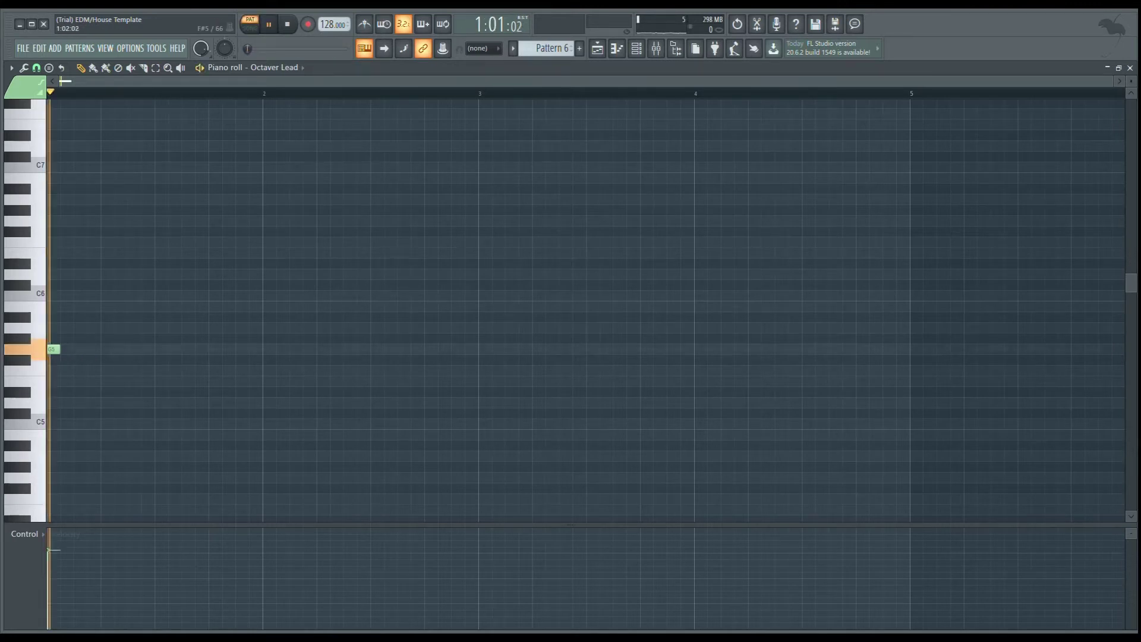
left_click_drag(80, 338, 67, 327)
left_click(93, 327)
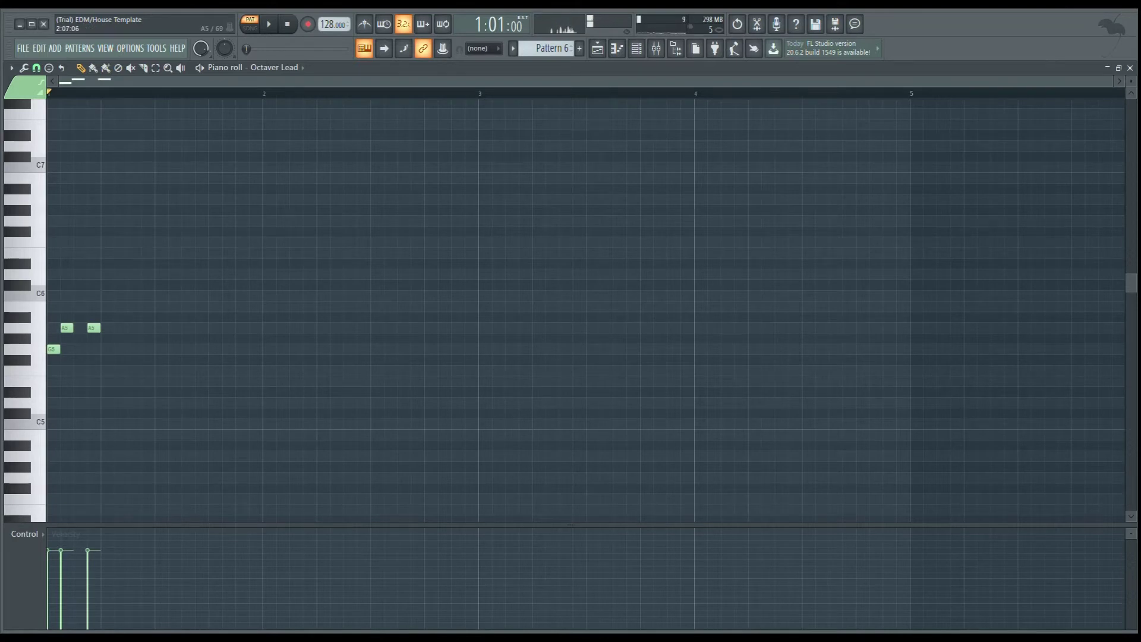
key("space")
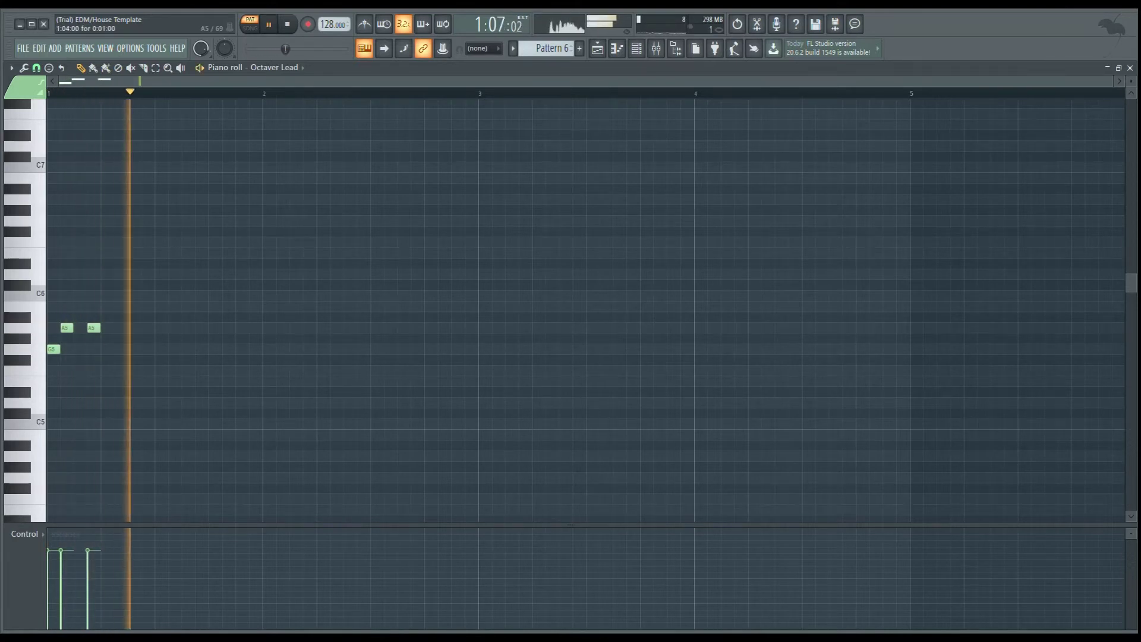
key("space")
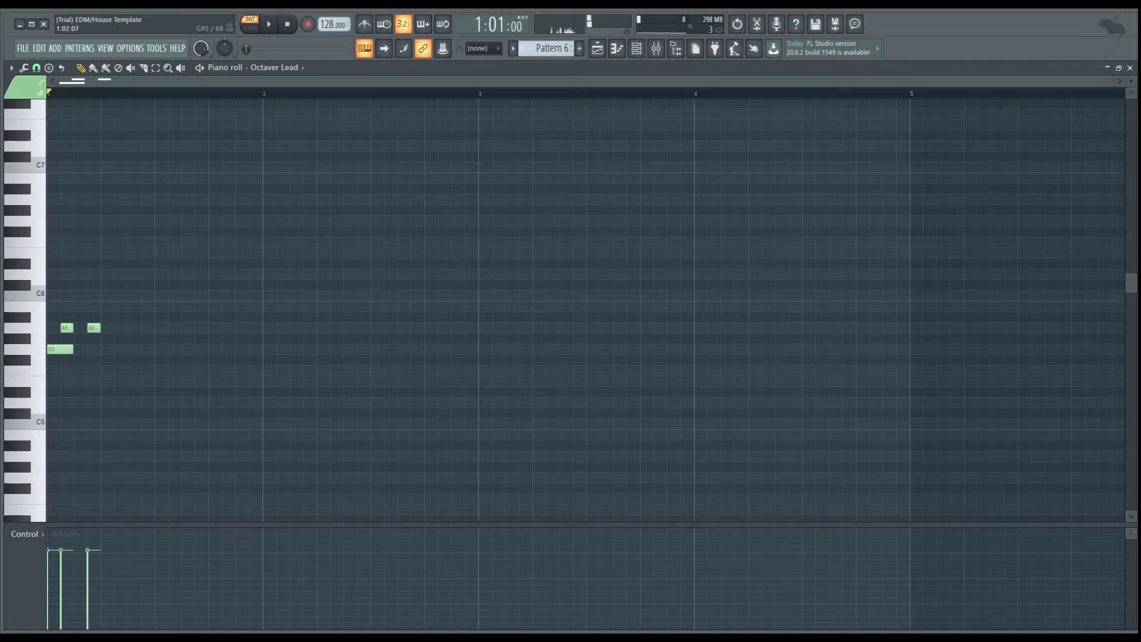
right_click(67, 328)
right_click(93, 328)
Step: Lengthen the G5 note to two steps and add a two-step D#6 note at step 3, checking with playback
left_click(60, 349)
left_click(79, 339)
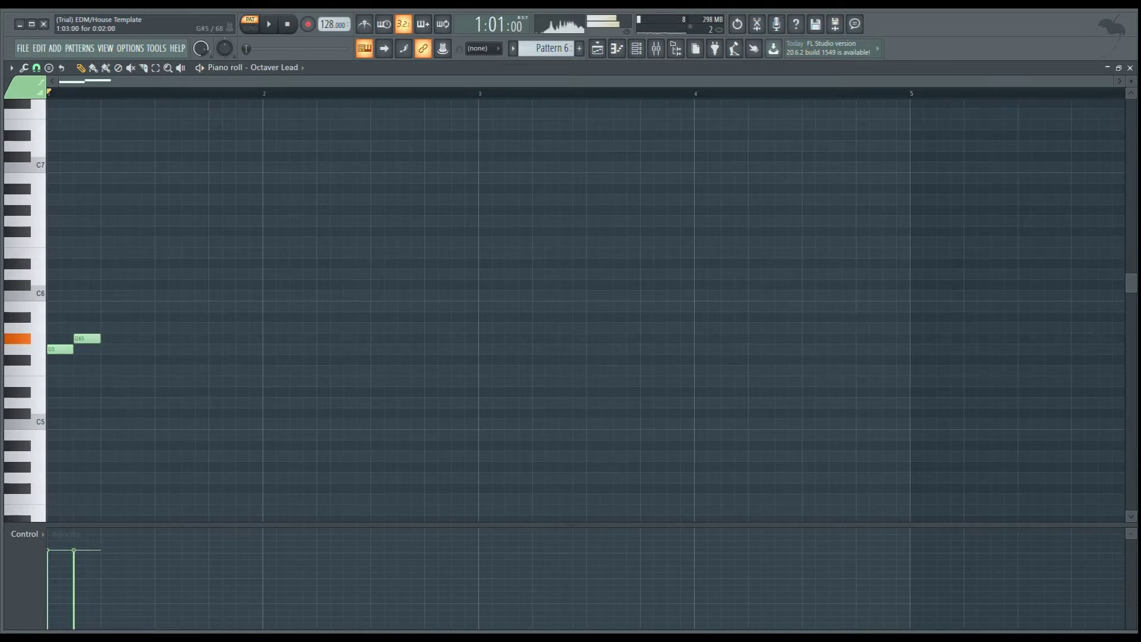
left_click_drag(79, 339, 87, 264)
key("space")
key("space")
right_click(94, 307)
key("space")
key("space")
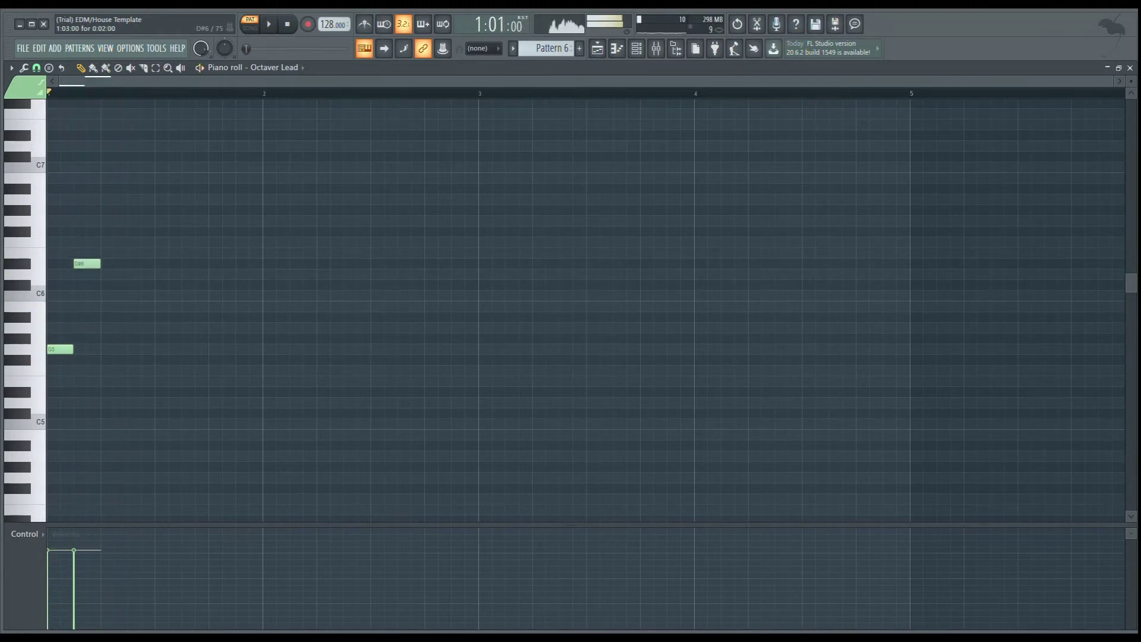
key("space")
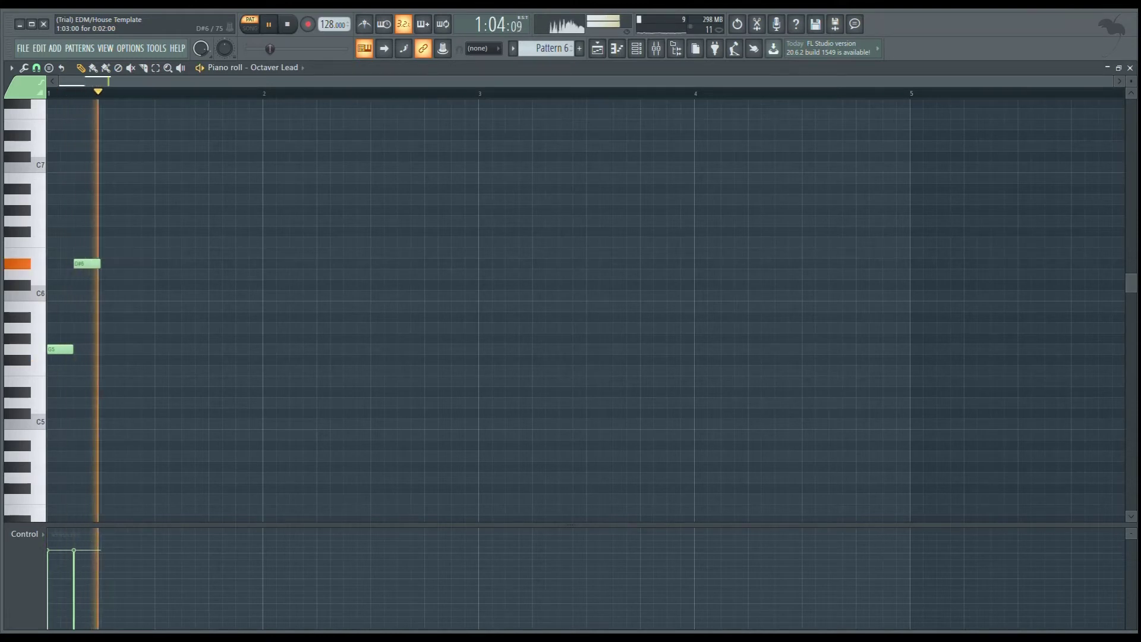
Step: Add a two-step D6 note at step 5 of bar 1 directly after the D#6 and play the pattern
left_click(120, 274)
left_click_drag(121, 274, 107, 274)
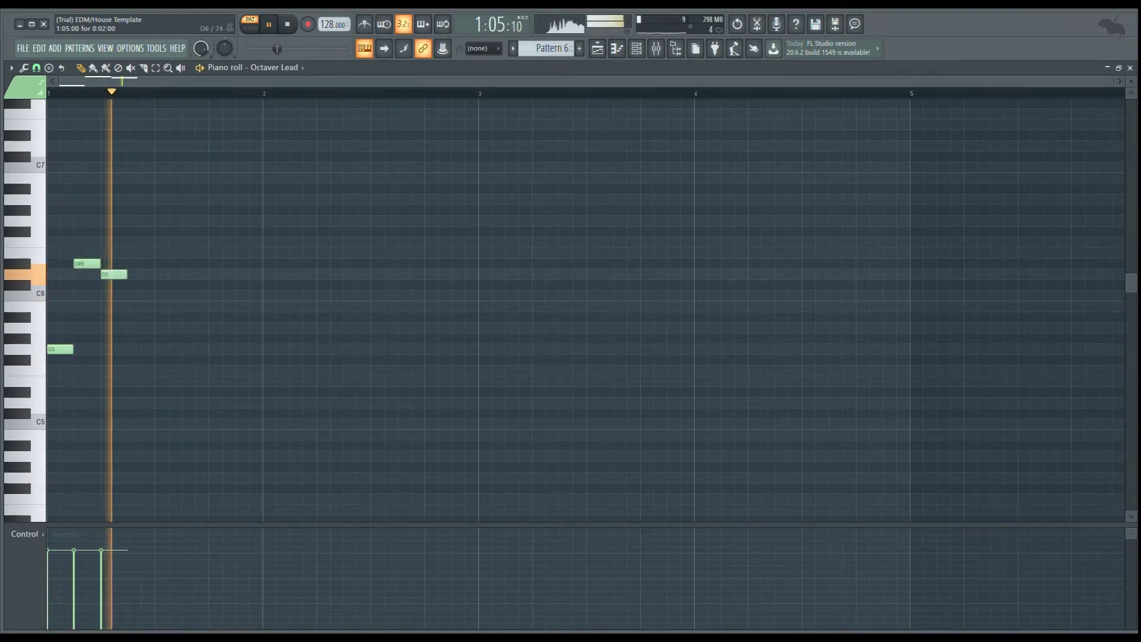
key("space")
key("space")
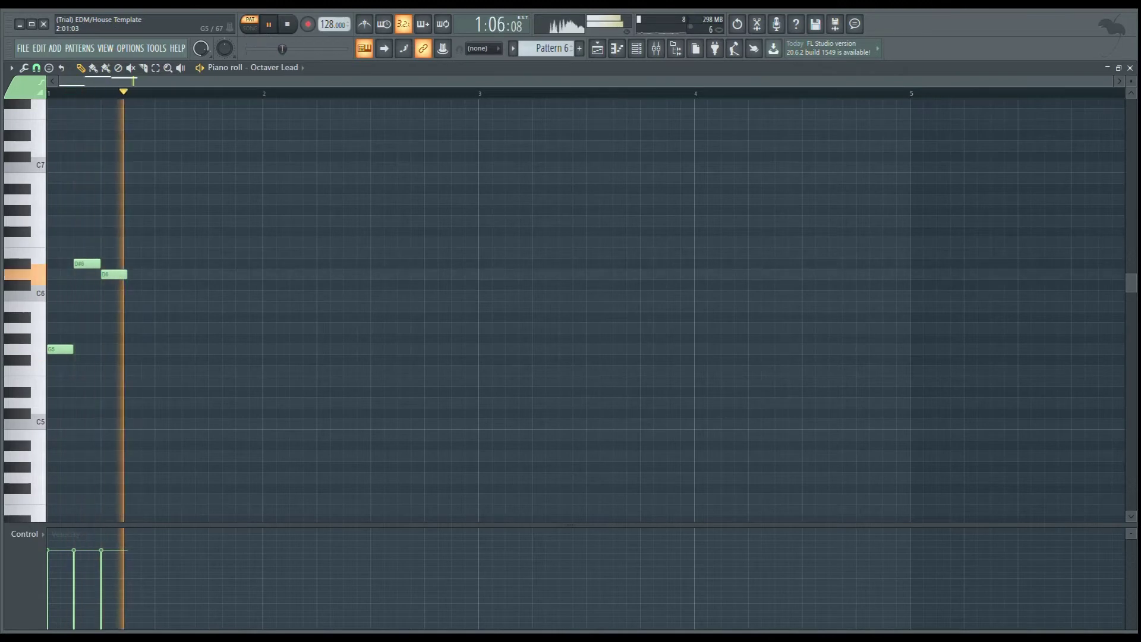
key("space")
Step: Place a two-step B5 note at step 7 of bar 1 and listen to the melody
left_click(164, 306)
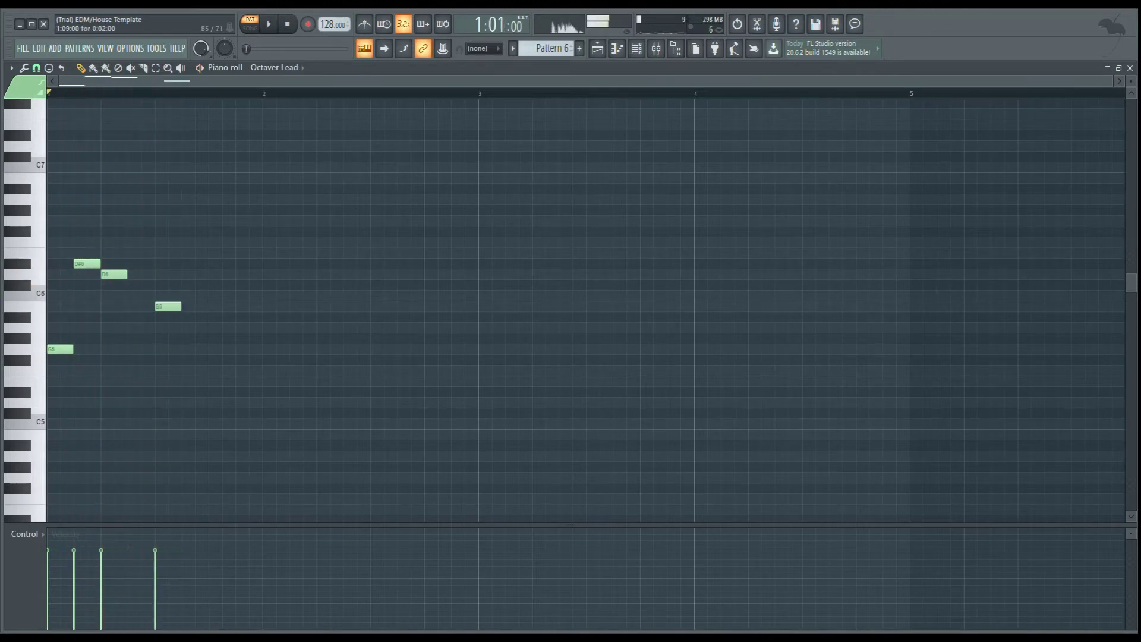
left_click_drag(168, 306, 141, 306)
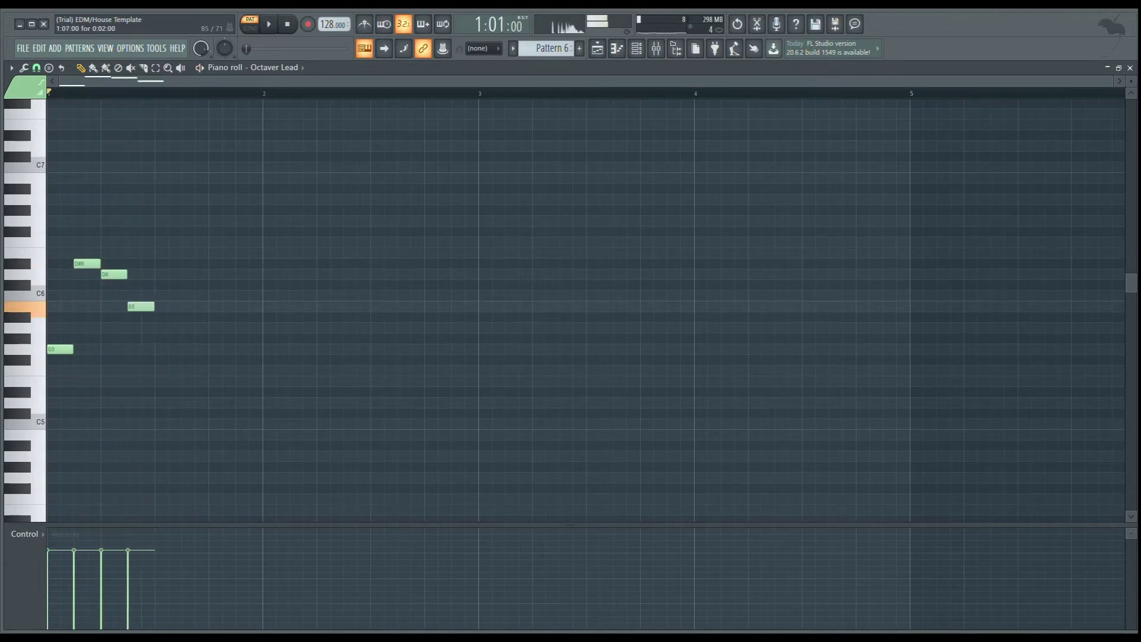
key("space")
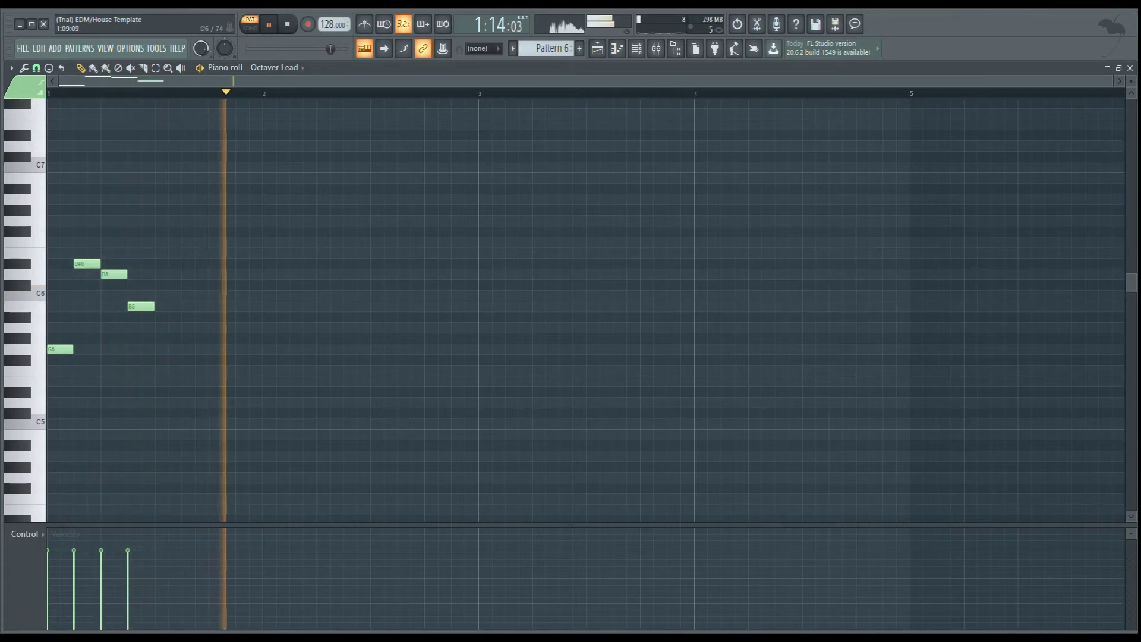
key("space")
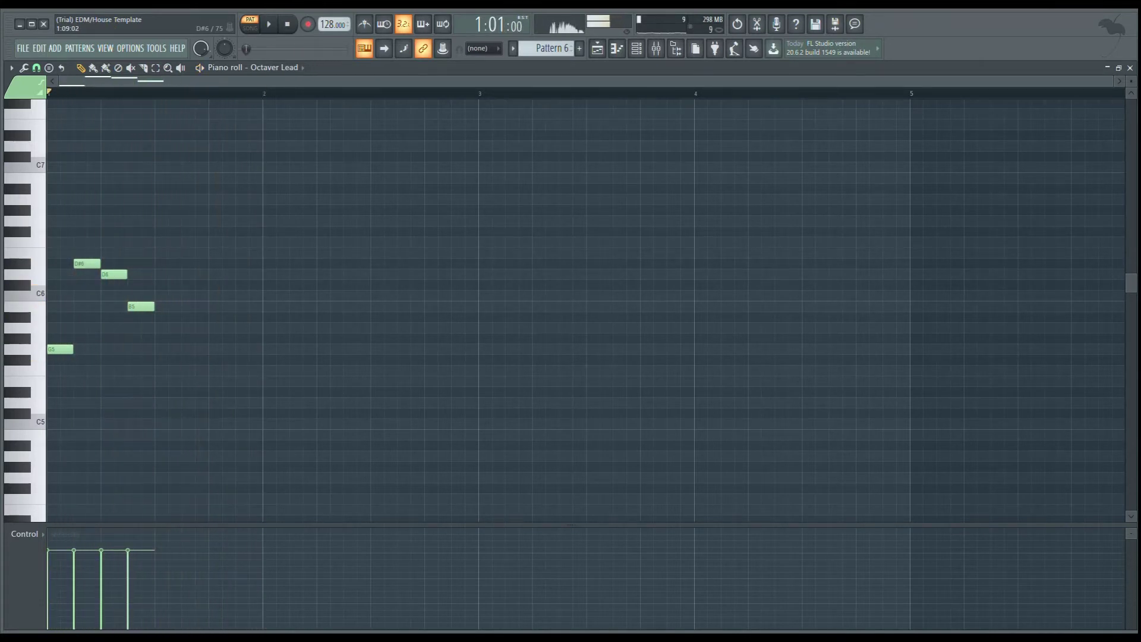
Step: Add a two-step A5 note at step 9 of bar 1 and play the melody back
left_click(158, 274)
left_click_drag(160, 274, 168, 327)
key("space")
key("space")
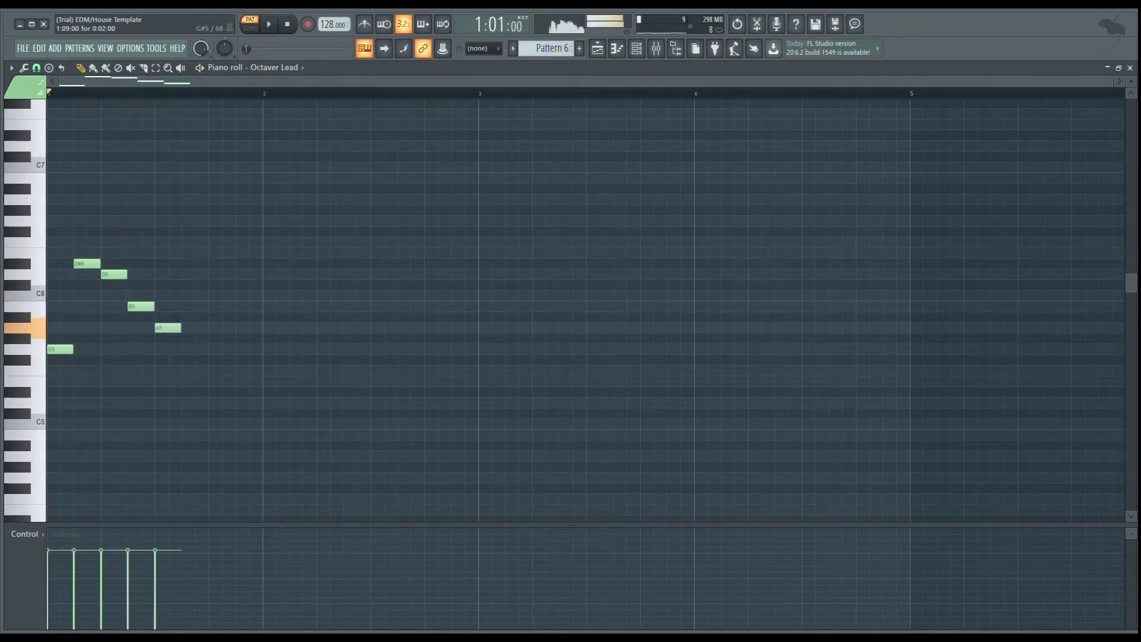
key("space")
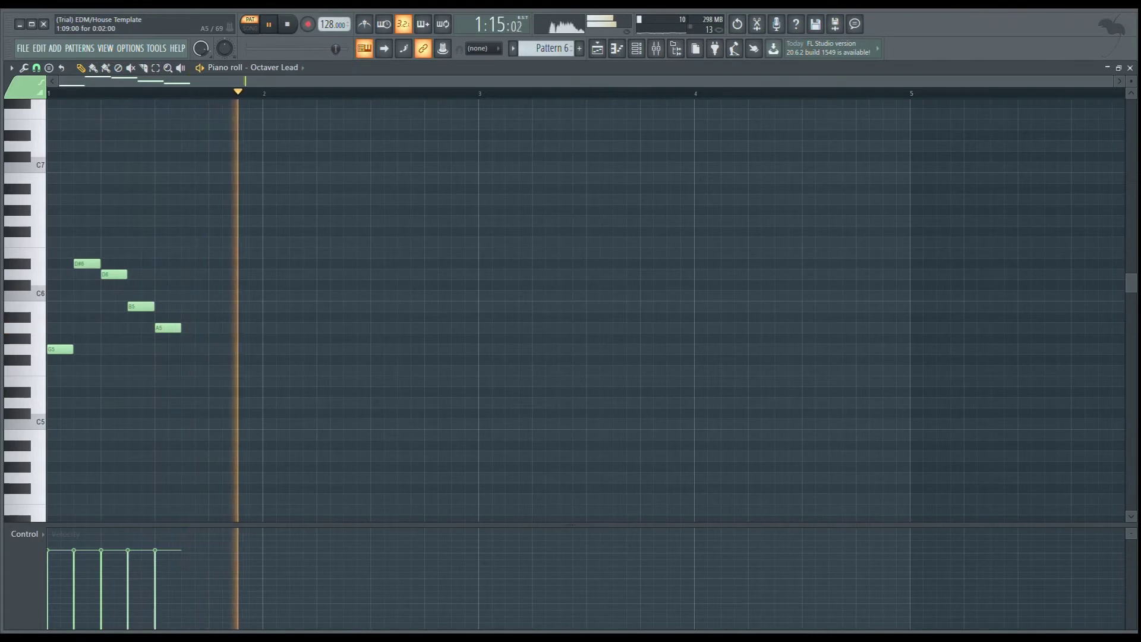
key("space")
Step: Add a six-step C6 note from step 11 to the end of bar 1 and play the pattern
left_click_drag(201, 316, 221, 274)
left_click(215, 295)
key("space")
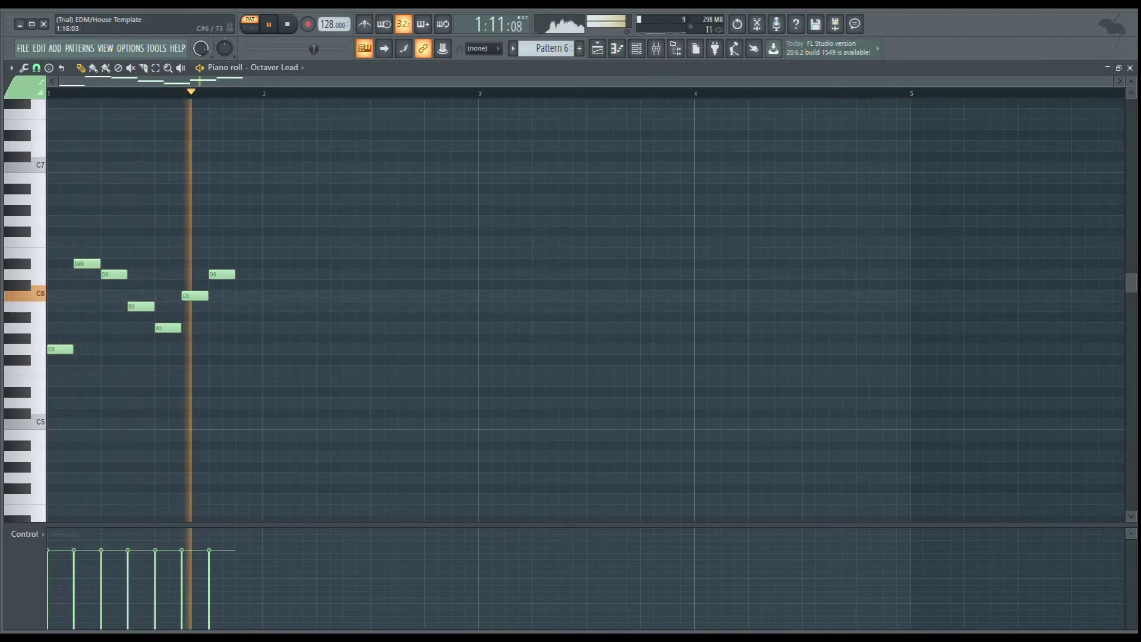
key("space")
left_click_drag(221, 274, 248, 296)
right_click(218, 327)
key("space")
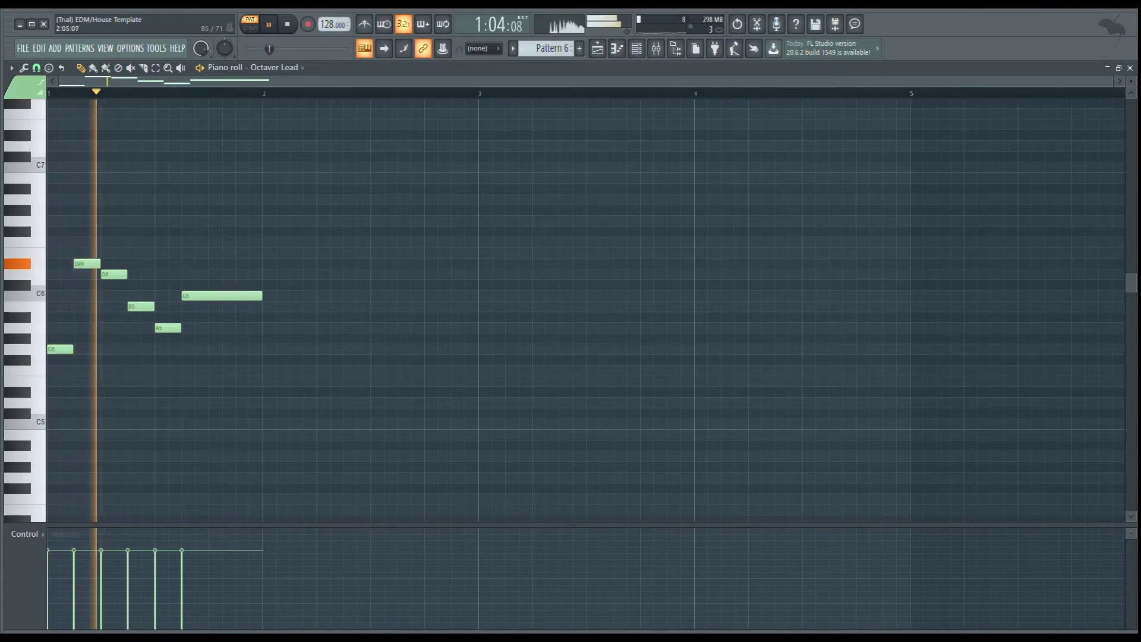
key("space")
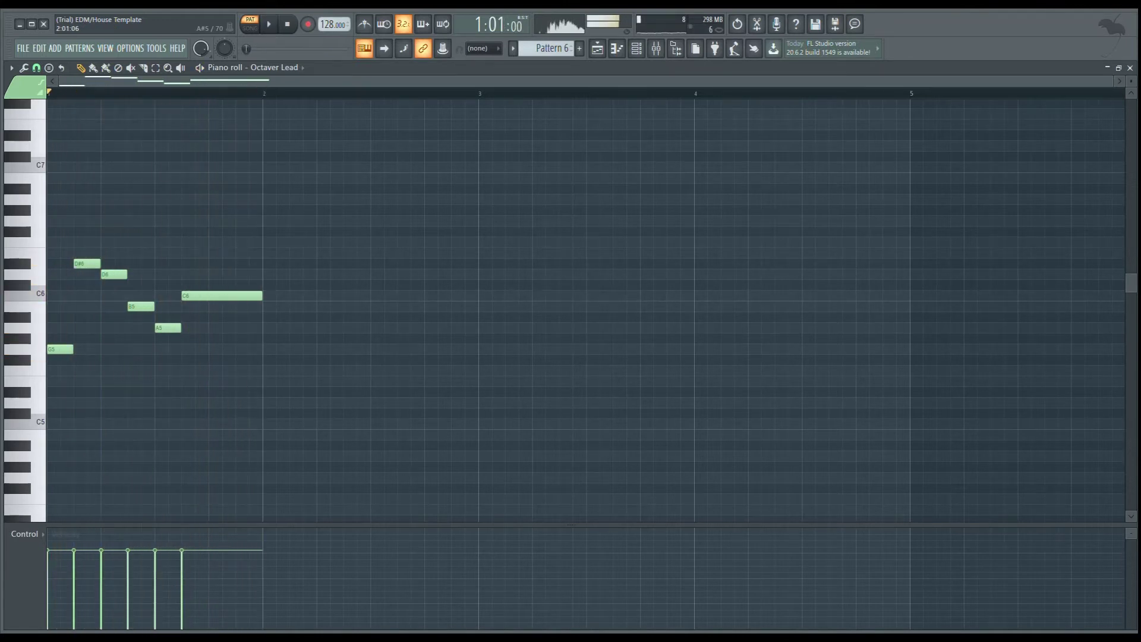
Step: Begin bar 2 with a two-step E6 note followed by a two-step D6 note at step 3, and play the melody
left_click(270, 317)
right_click(272, 317)
left_click(268, 328)
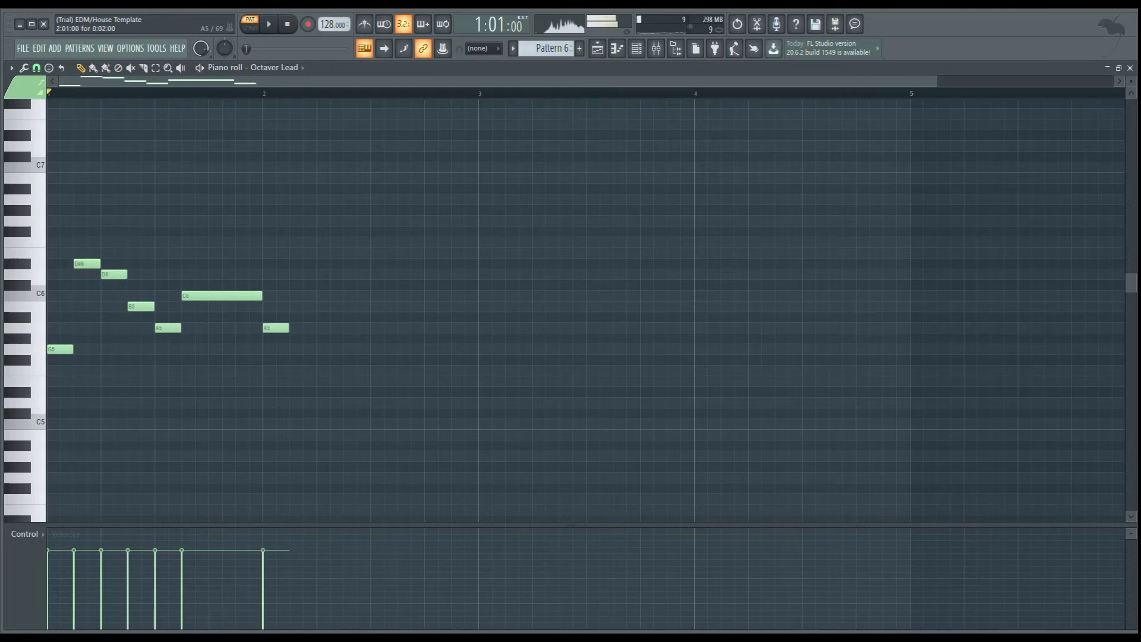
left_click_drag(270, 327, 270, 253)
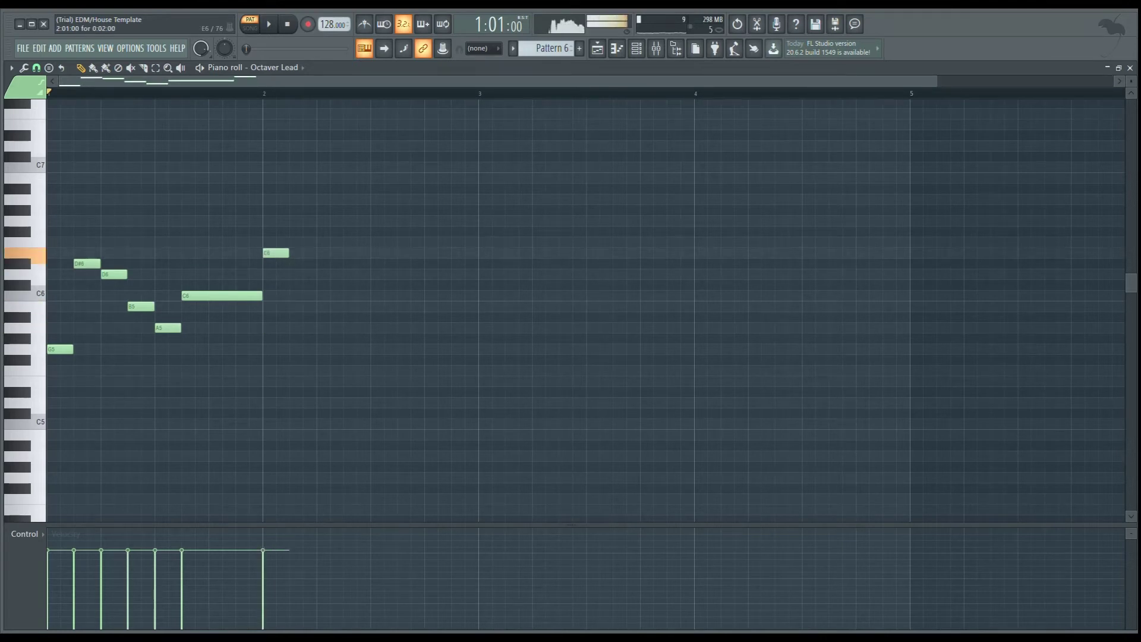
left_click(297, 274)
left_click(297, 274)
key("space")
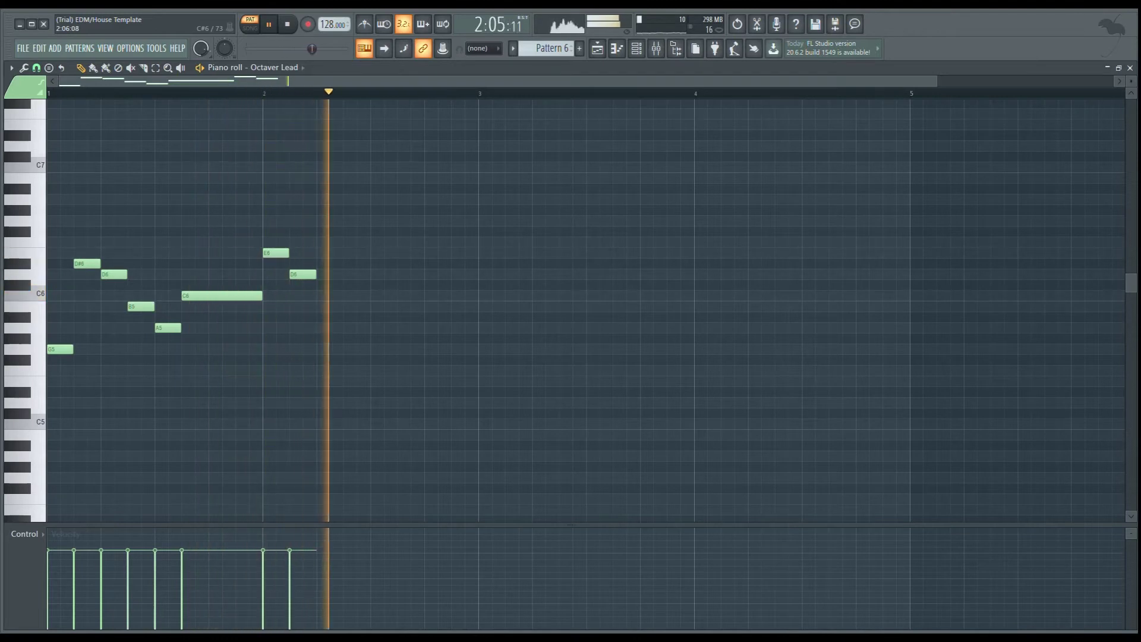
Step: Try the two bar 2 notes four semitones higher, at G#6 and F#6, and play the melody
key("space")
left_click_drag(310, 286, 268, 227)
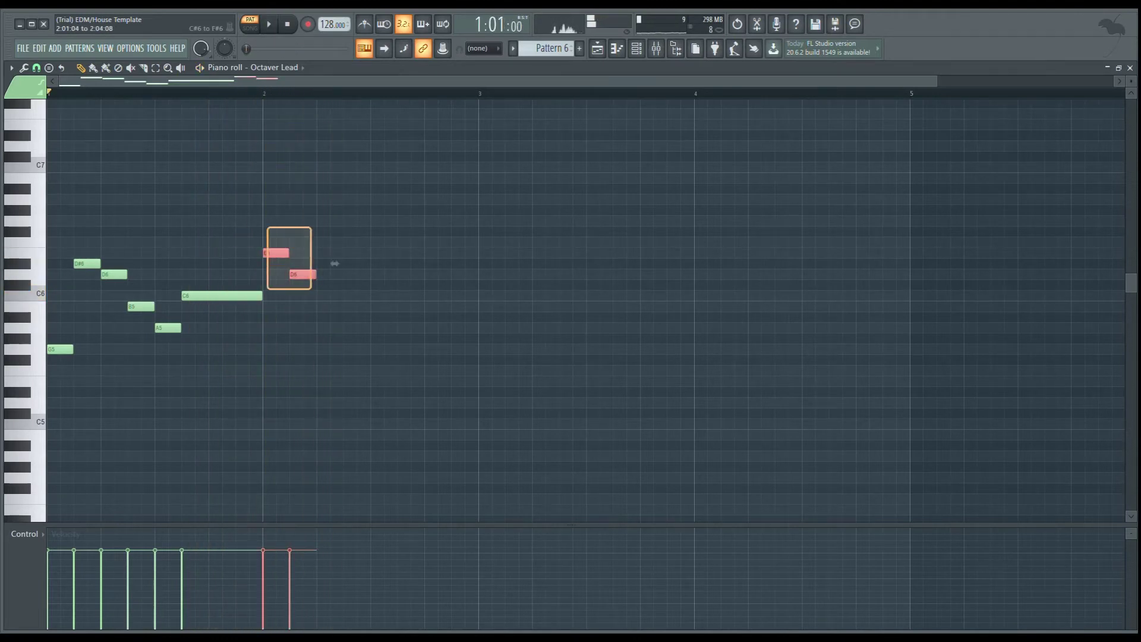
left_click(283, 221)
right_click(282, 222)
left_click_drag(310, 287, 266, 242)
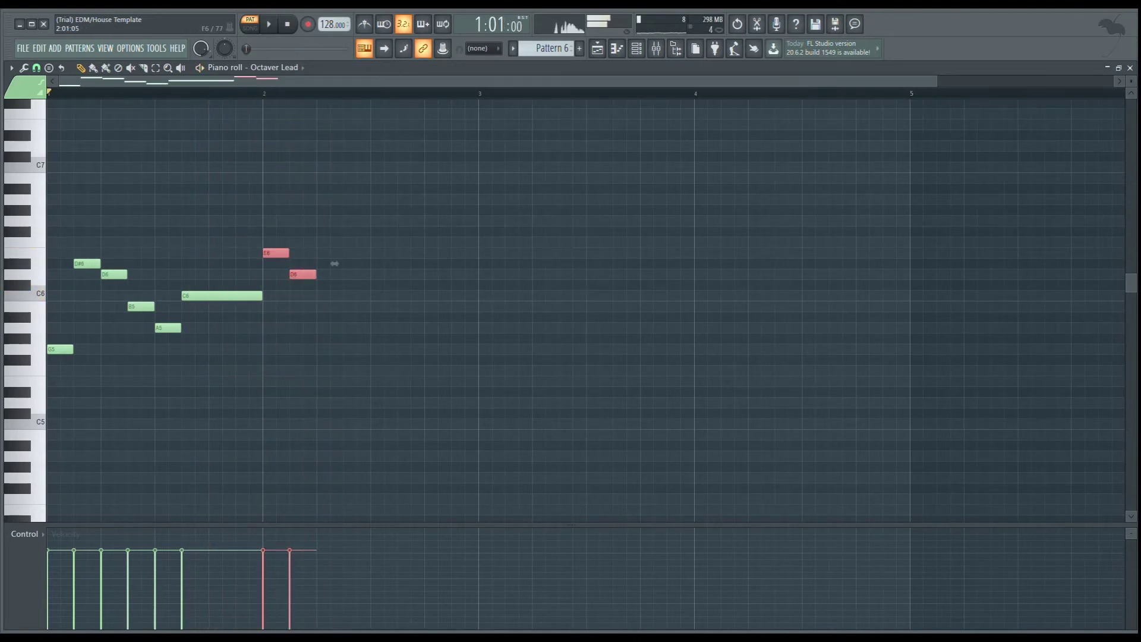
left_click_drag(335, 264, 334, 221)
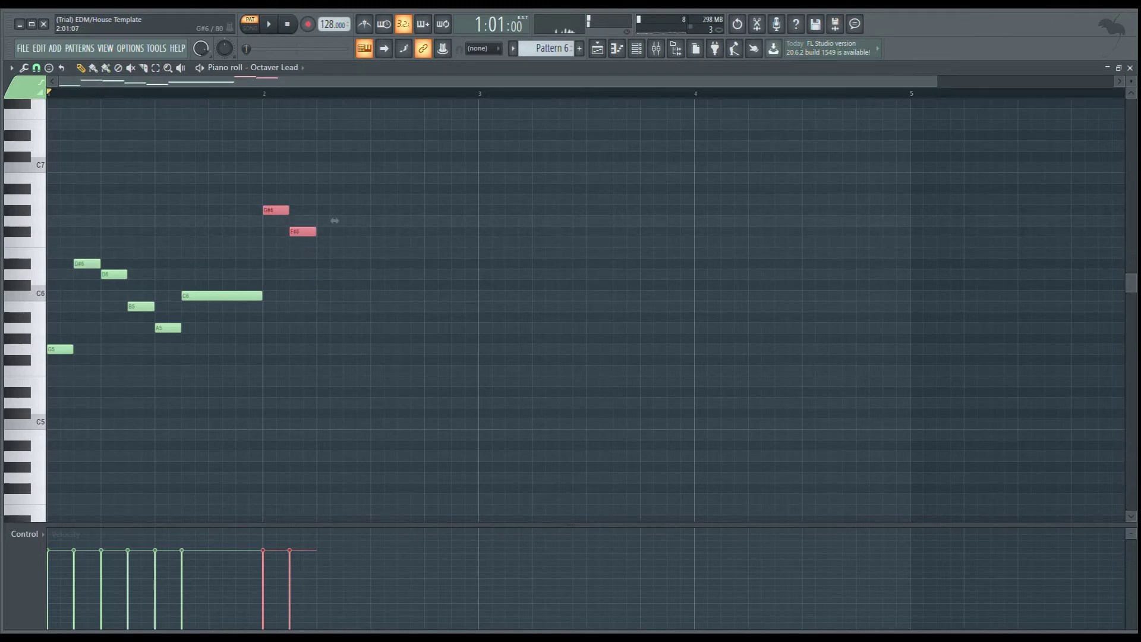
key("space")
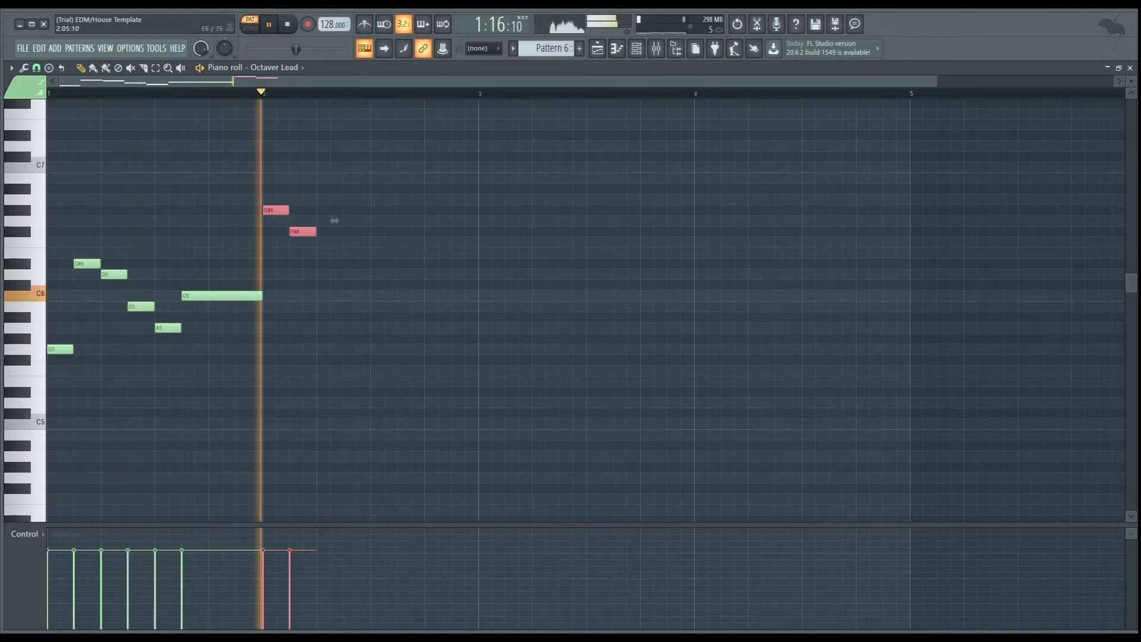
Step: Replace the two bar 2 notes with a copy of the whole bar 1 phrase and play the melody
key("Delete")
key("space")
left_click_drag(306, 333, 86, 280)
left_click_drag(81, 386, 199, 317)
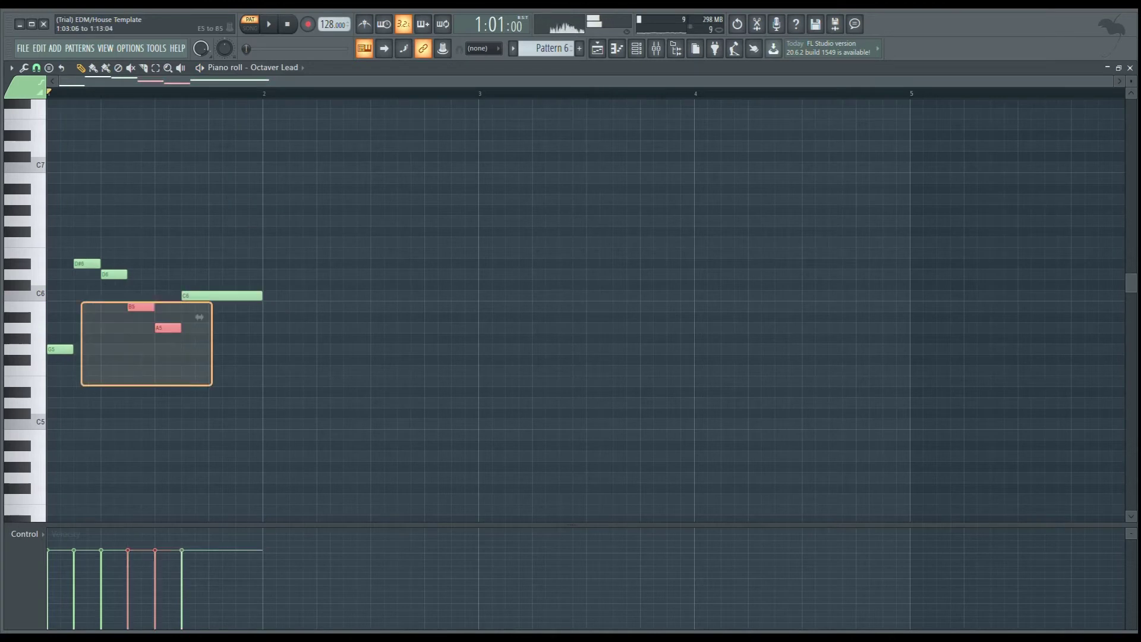
left_click_drag(82, 302, 47, 205)
left_click_drag(140, 306, 154, 307)
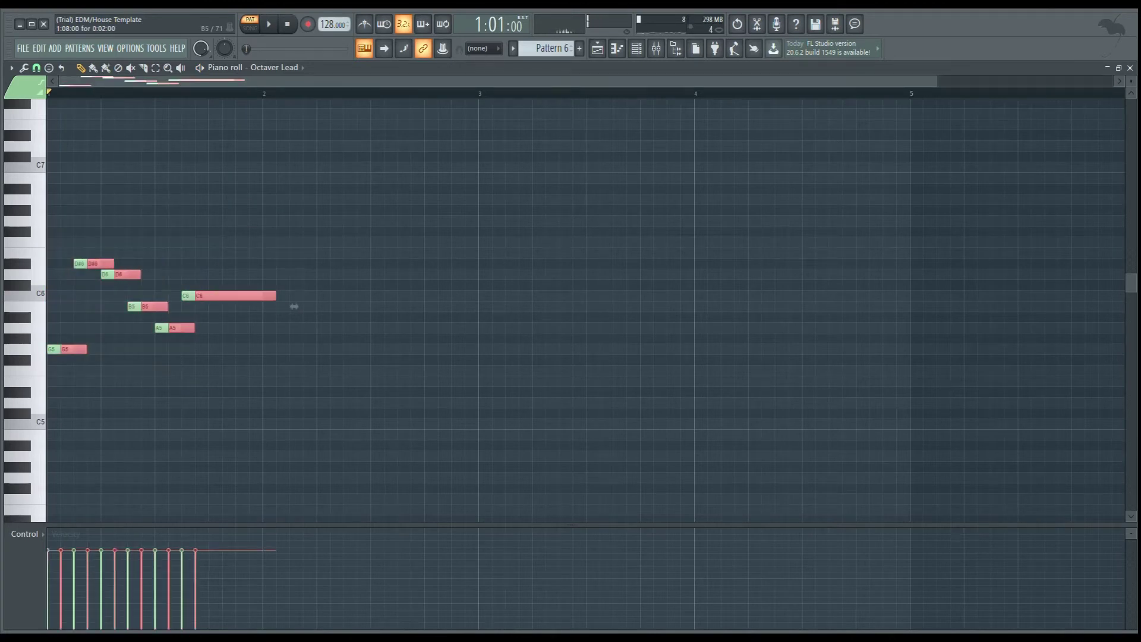
left_click_drag(295, 306, 497, 306)
key("space")
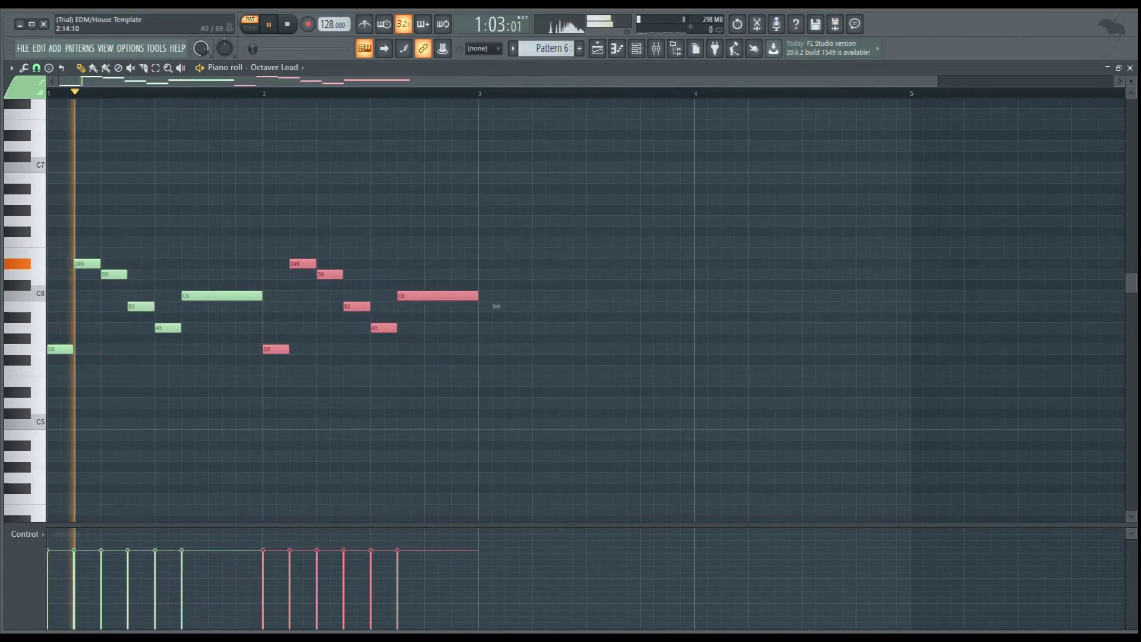
left_click(479, 370, "ctrl")
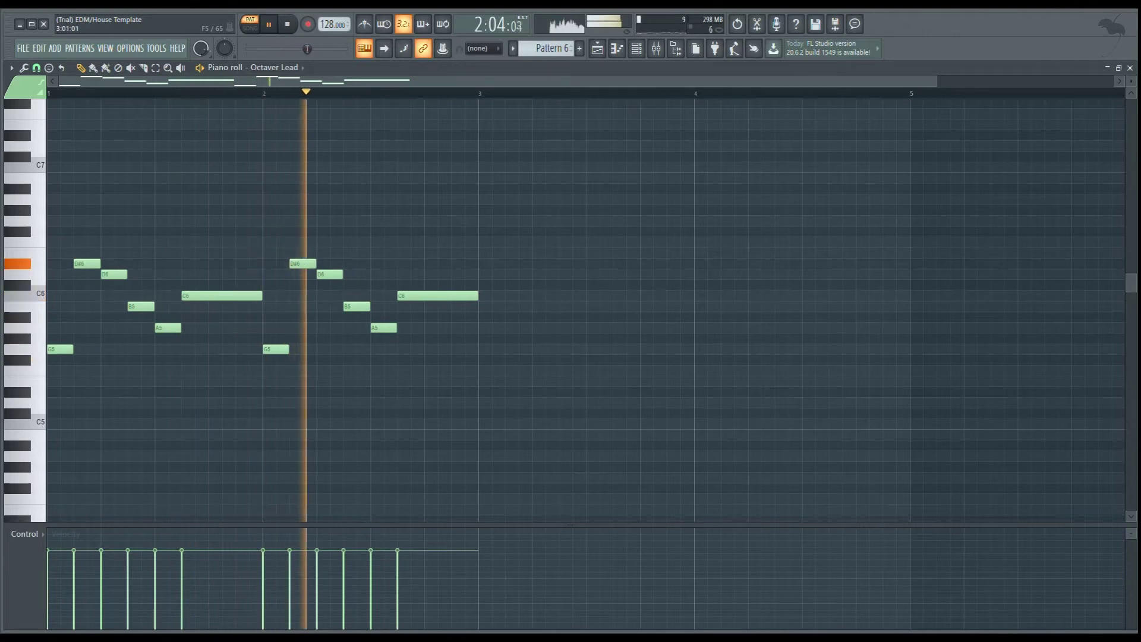
Step: Transpose the copied bar 2 phrase up three semitones so that it starts on A#5, auditioning it four semitones up first
key("space")
left_click_drag(499, 371, 280, 246)
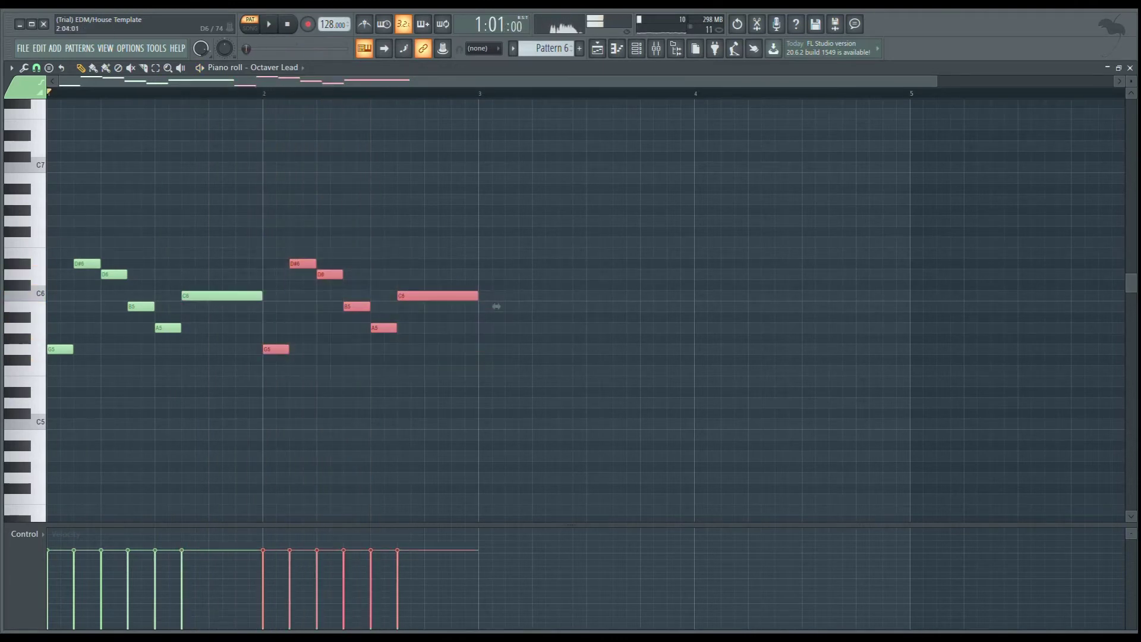
left_click_drag(496, 306, 496, 263)
key("space")
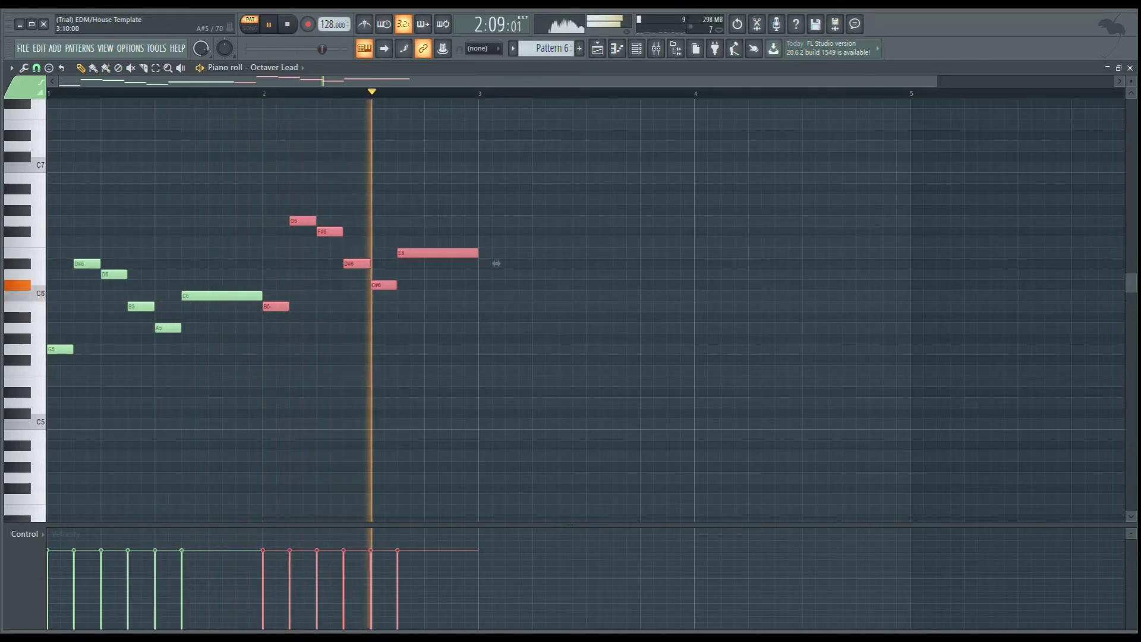
key("space")
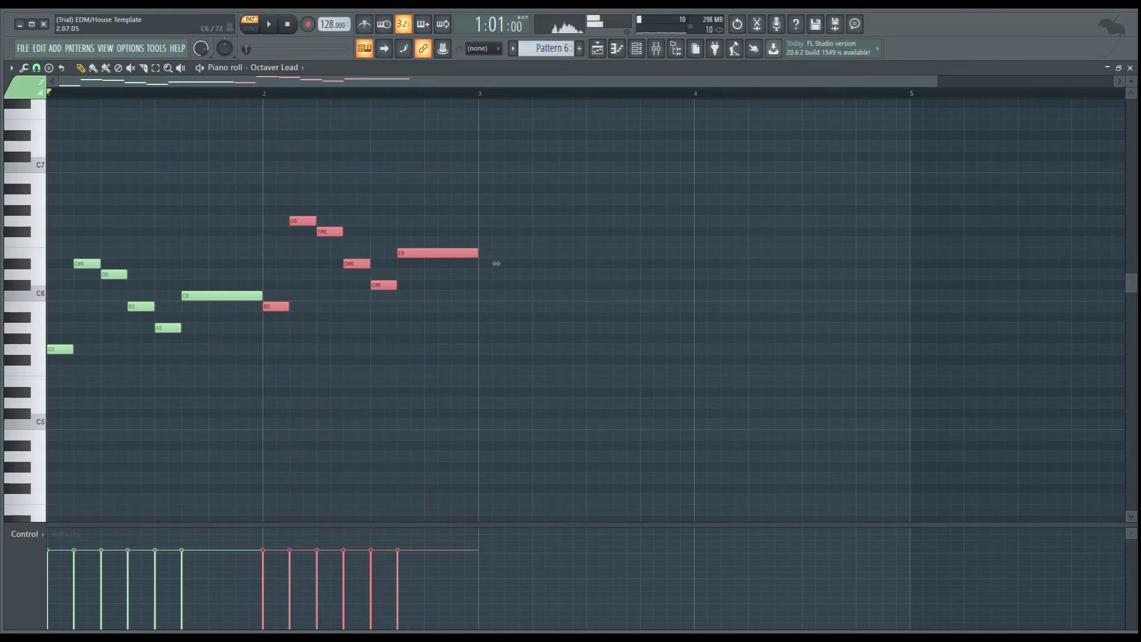
left_click_drag(496, 264, 496, 274)
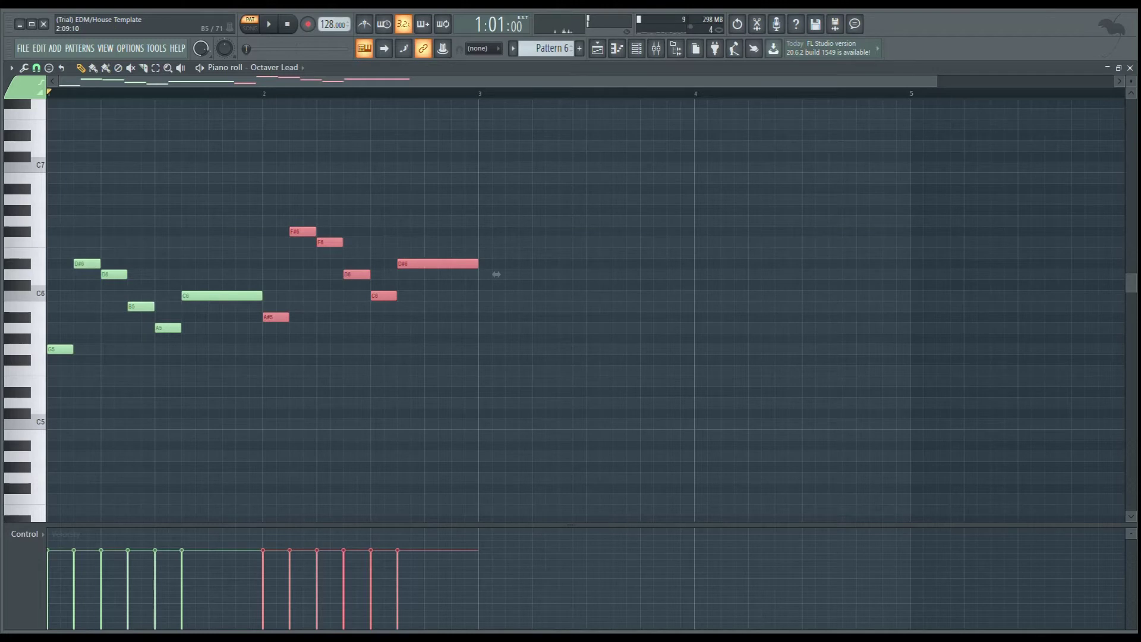
left_click(350, 298, "ctrl")
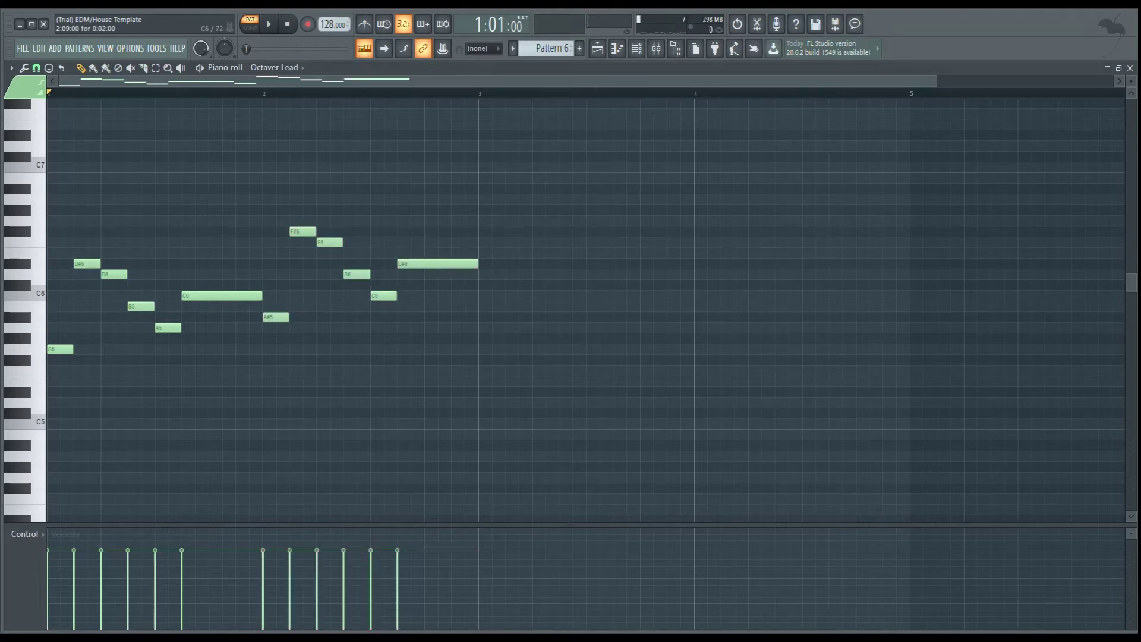
Step: Begin bar 3 with two-step notes B6, A6, G6 and A6, and play the melody
left_click(488, 295)
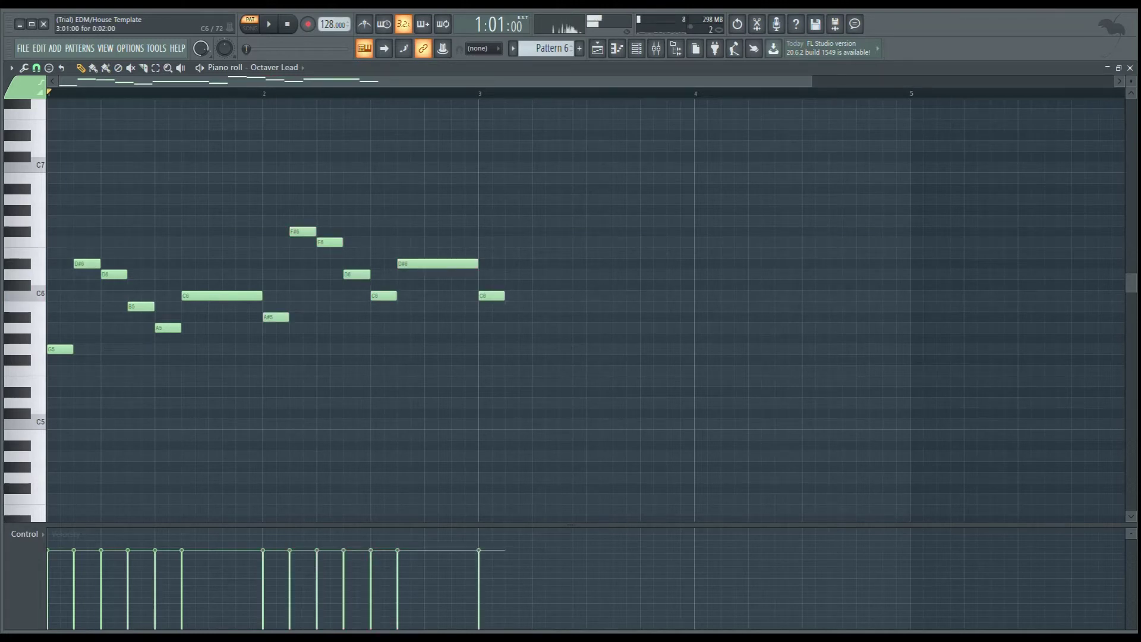
left_click_drag(488, 296, 564, 200)
left_click(550, 210)
left_click(578, 231)
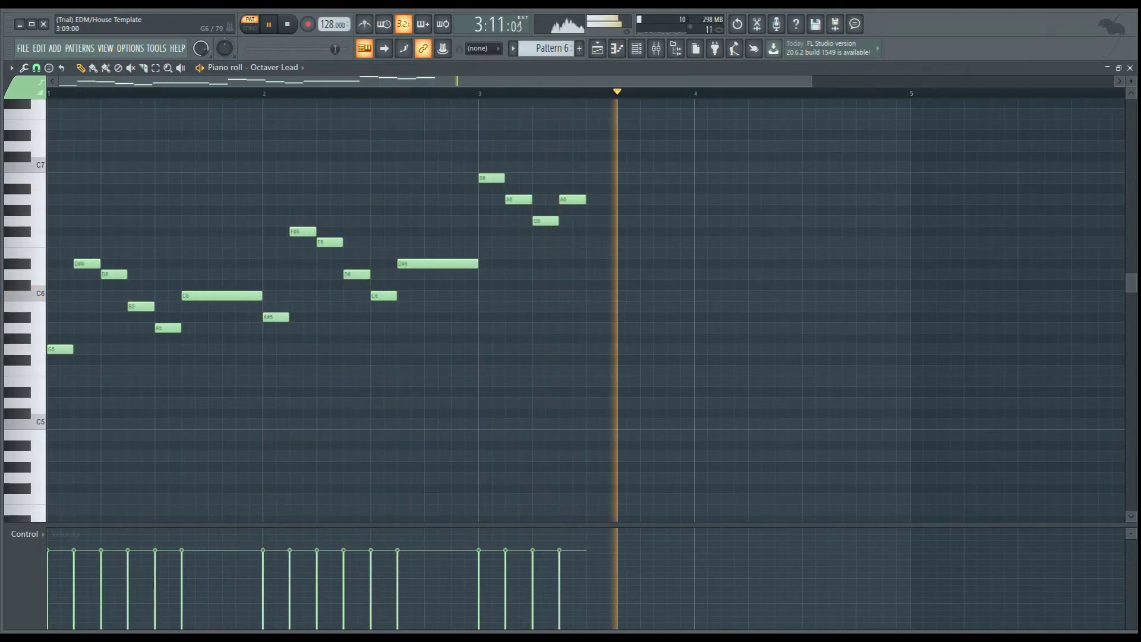
key("space")
Step: Extend bar 3's G6 to four steps in place of the second A6, continue with two-step G#6 and A#6 notes, and play the melody
left_click_drag(572, 200, 624, 188)
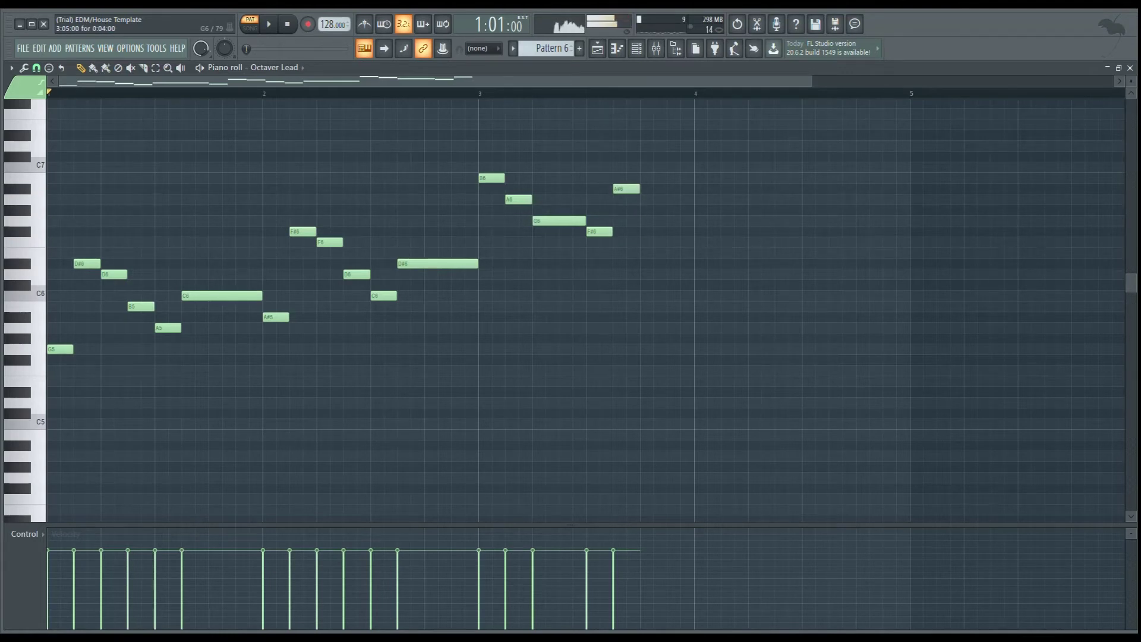
left_click_drag(599, 232, 599, 210)
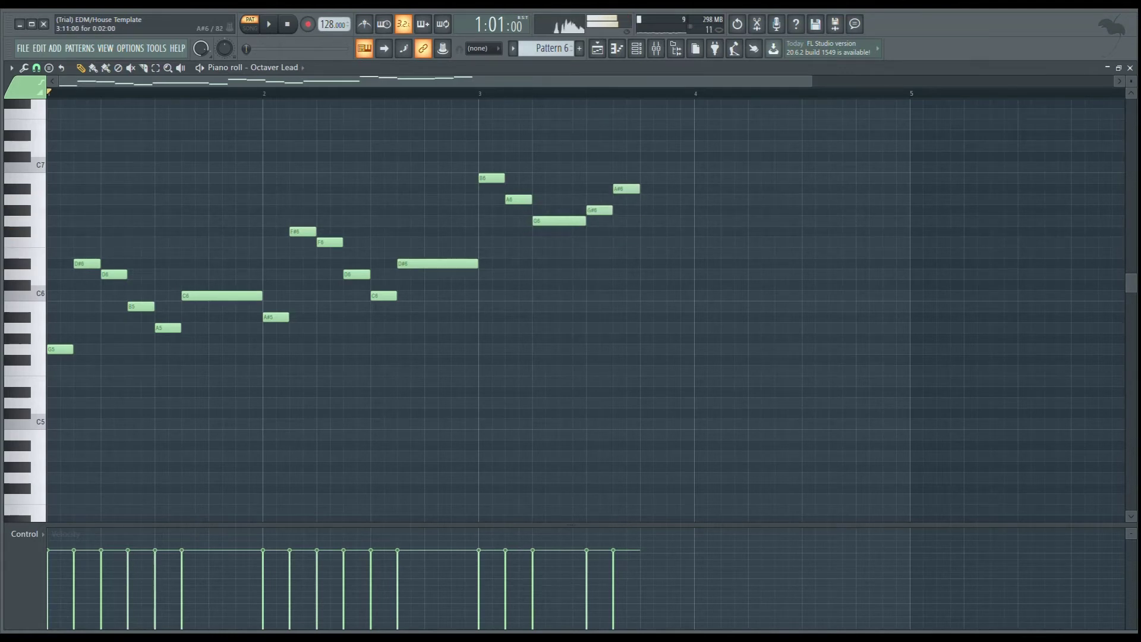
key("space")
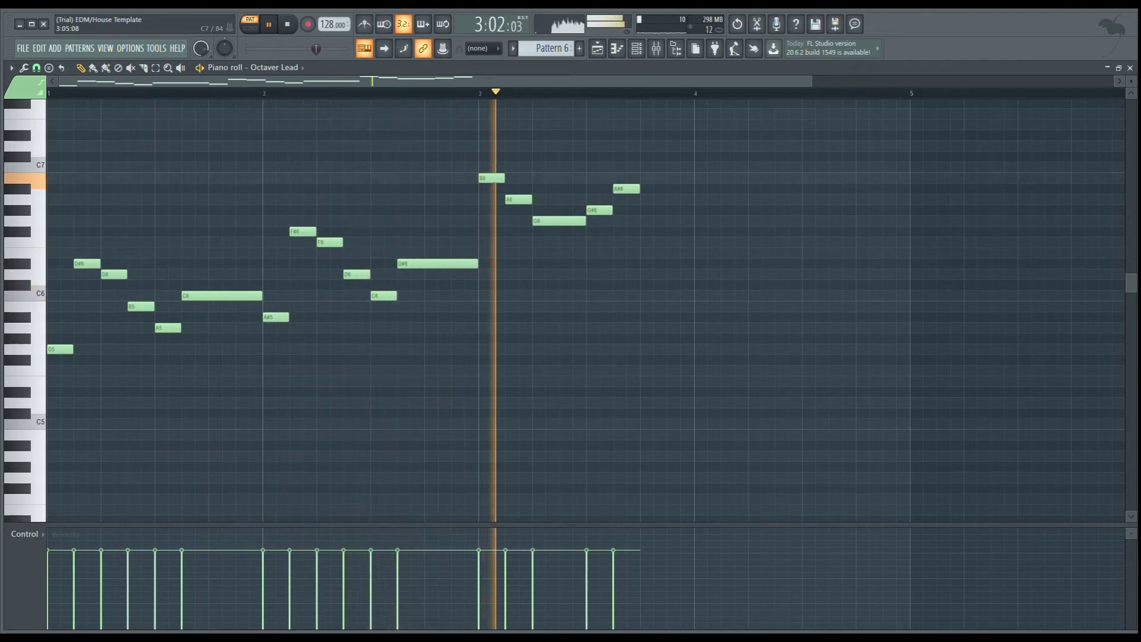
key("space")
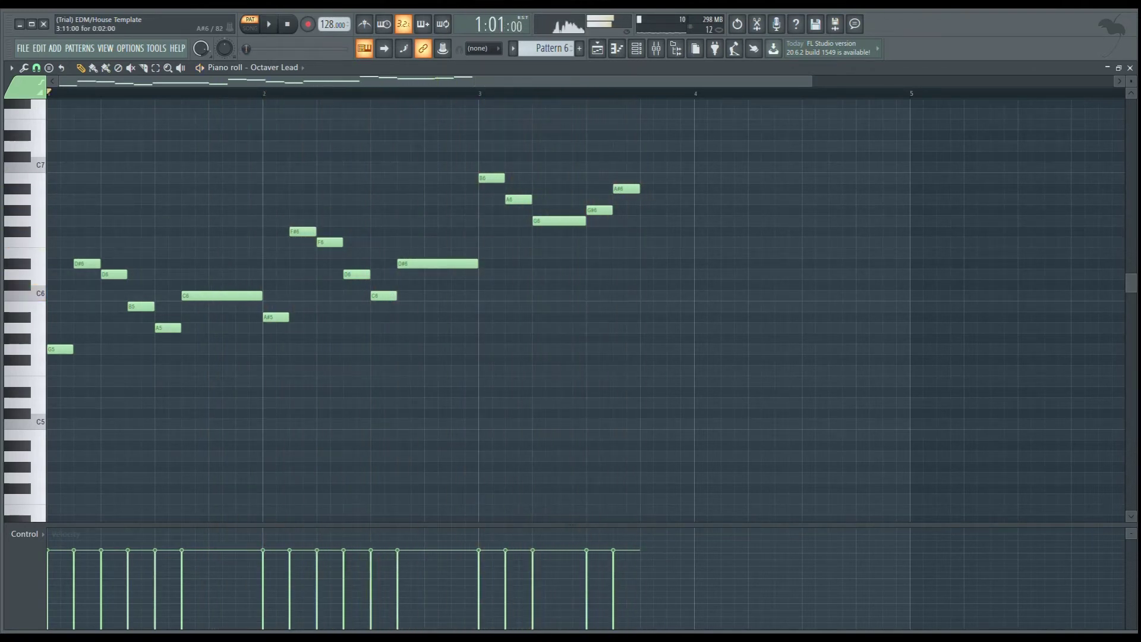
Step: Replace the A#6 at step 11 of bar 3 with F6, add a two-step C#6 at step 13, and play the melody
left_click_drag(626, 189, 644, 286)
left_click(633, 232)
right_click(626, 220)
key("space")
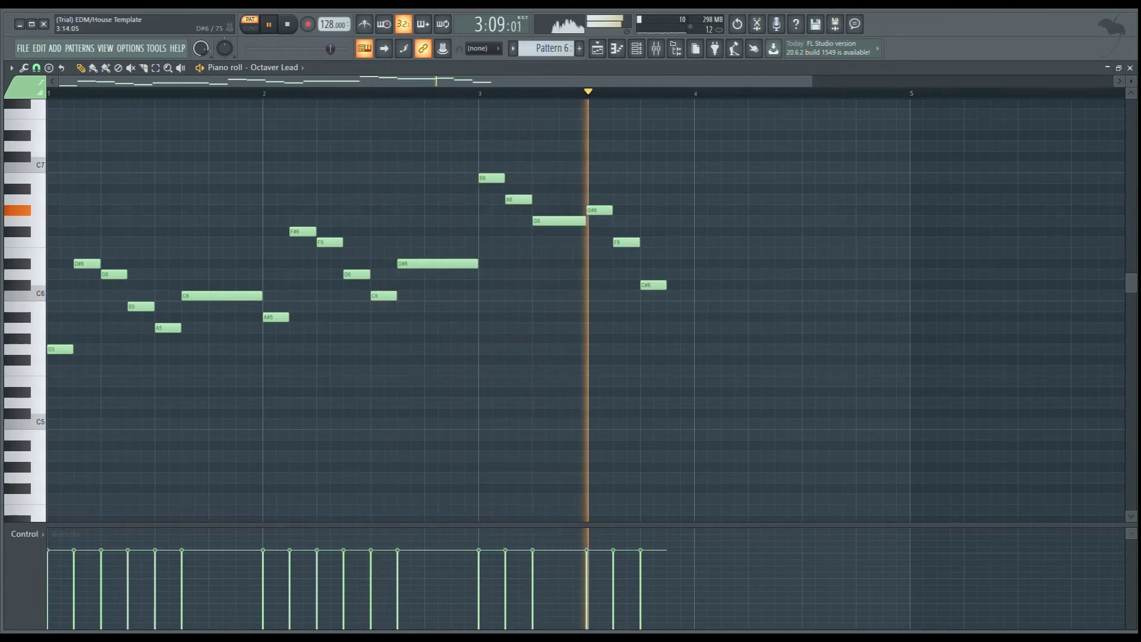
key("space")
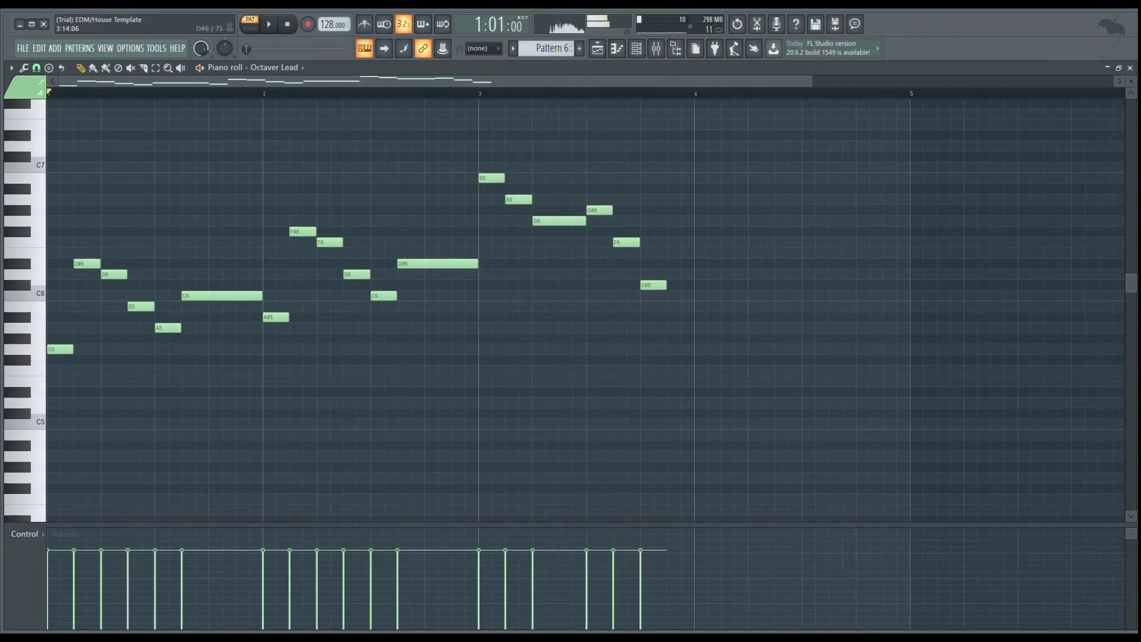
Step: Finish bar 3 with a two-step E6 at step 15, play the melody, and open bar 4 with a four-step D6
left_click(672, 253)
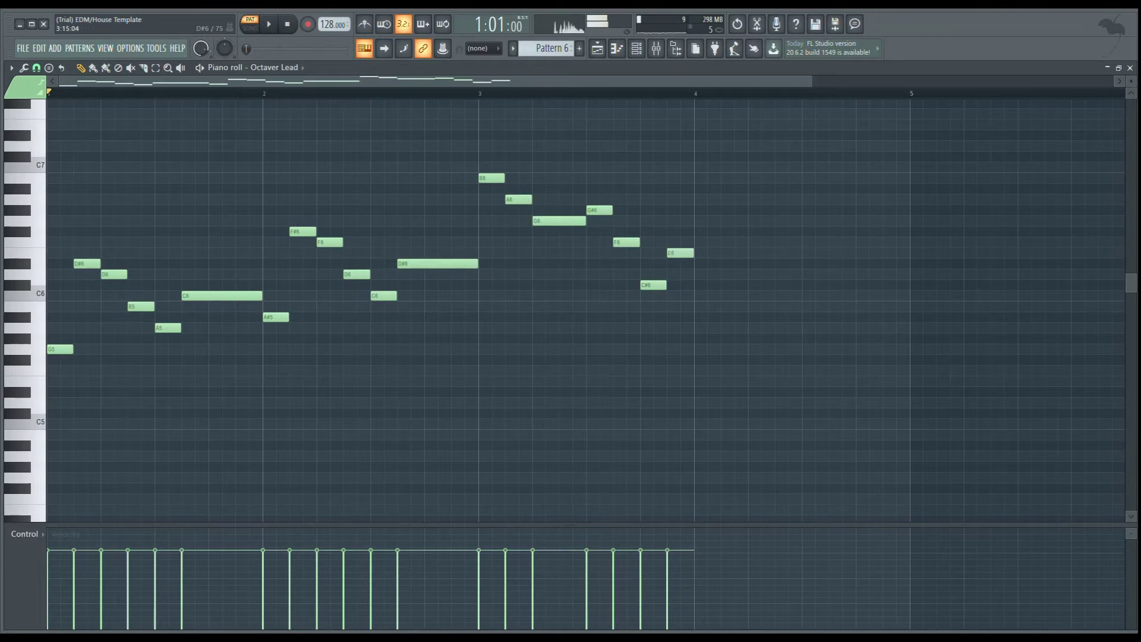
key("space")
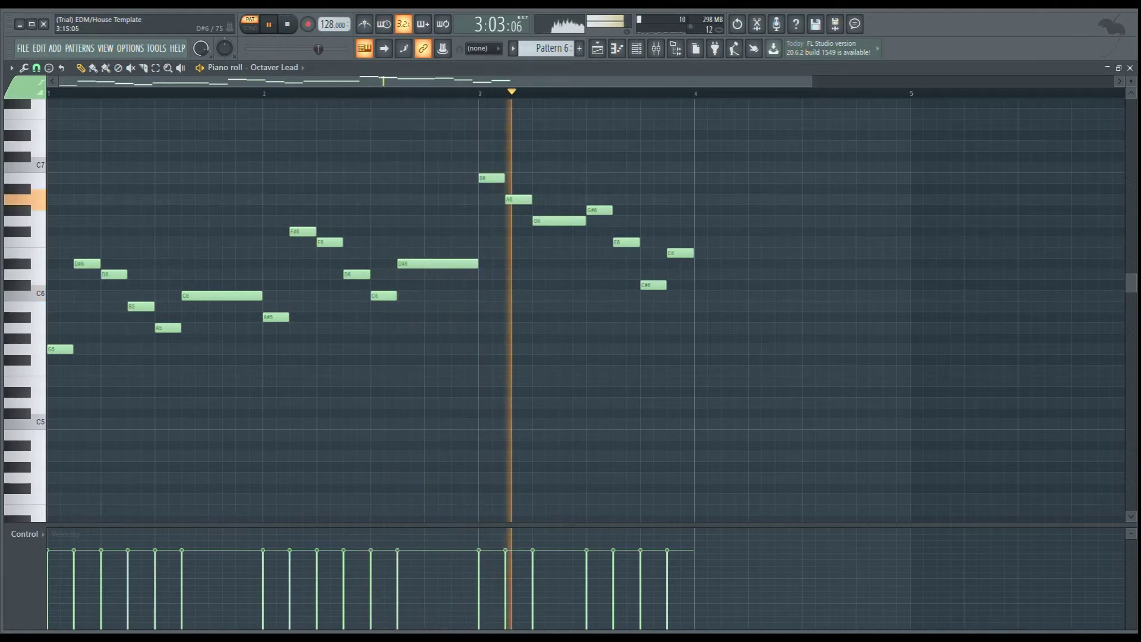
key("space")
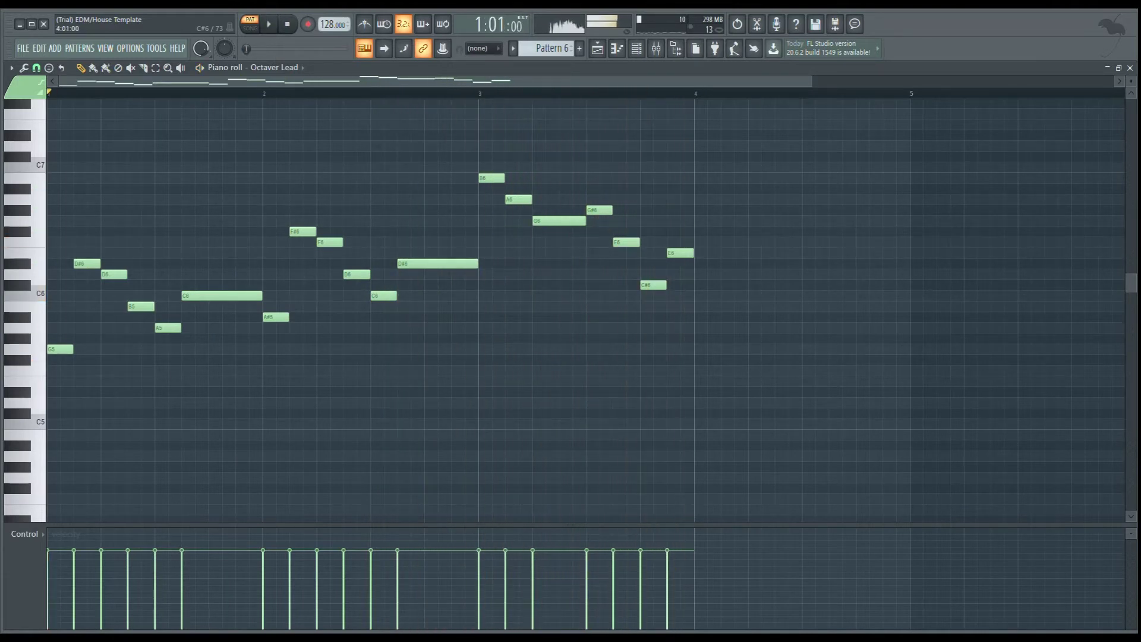
left_click(699, 274)
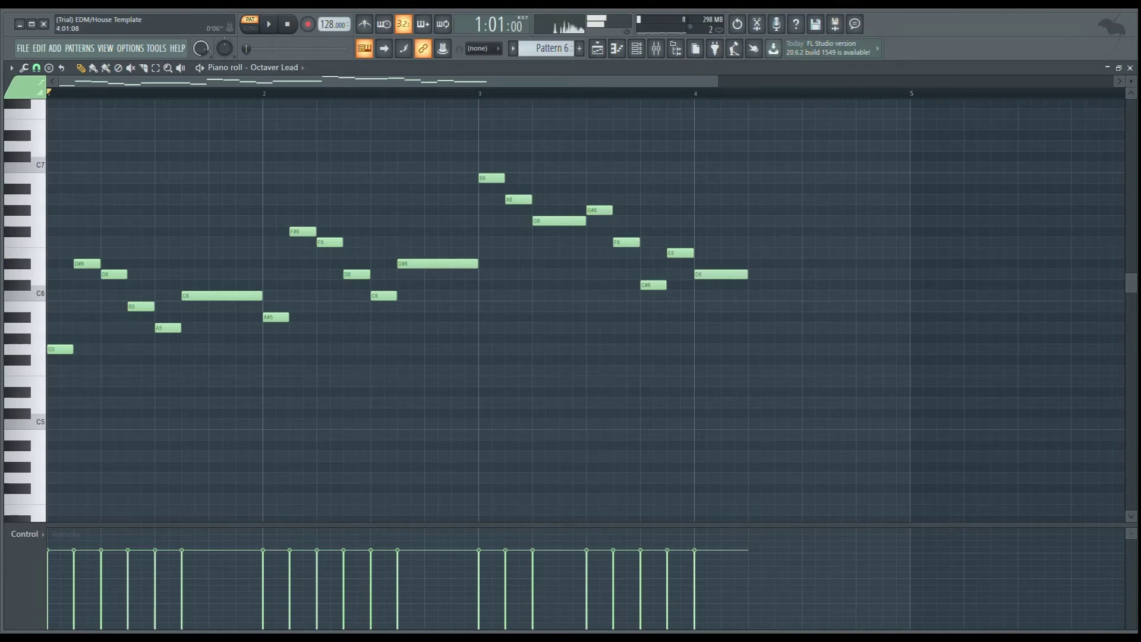
Step: Place a copy of the bar 1 phrase at step 5 of bar 4, one semitone higher so that it starts on G#5
scroll(792, 229, "down", 2)
scroll(791, 231, "up", 3)
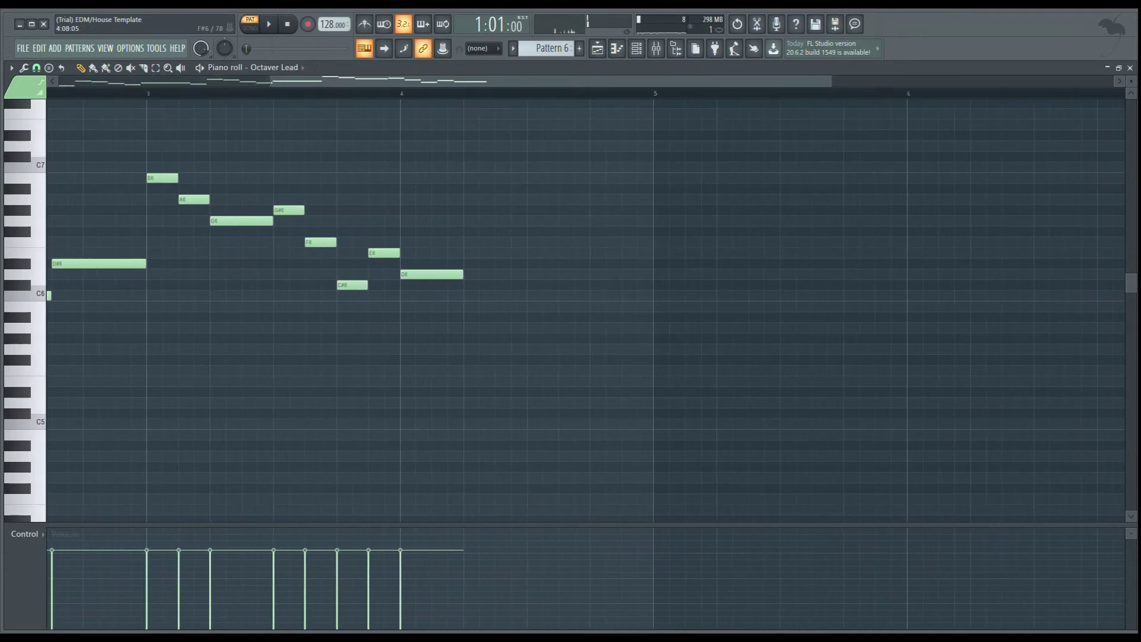
scroll(585, 309, "down", 2)
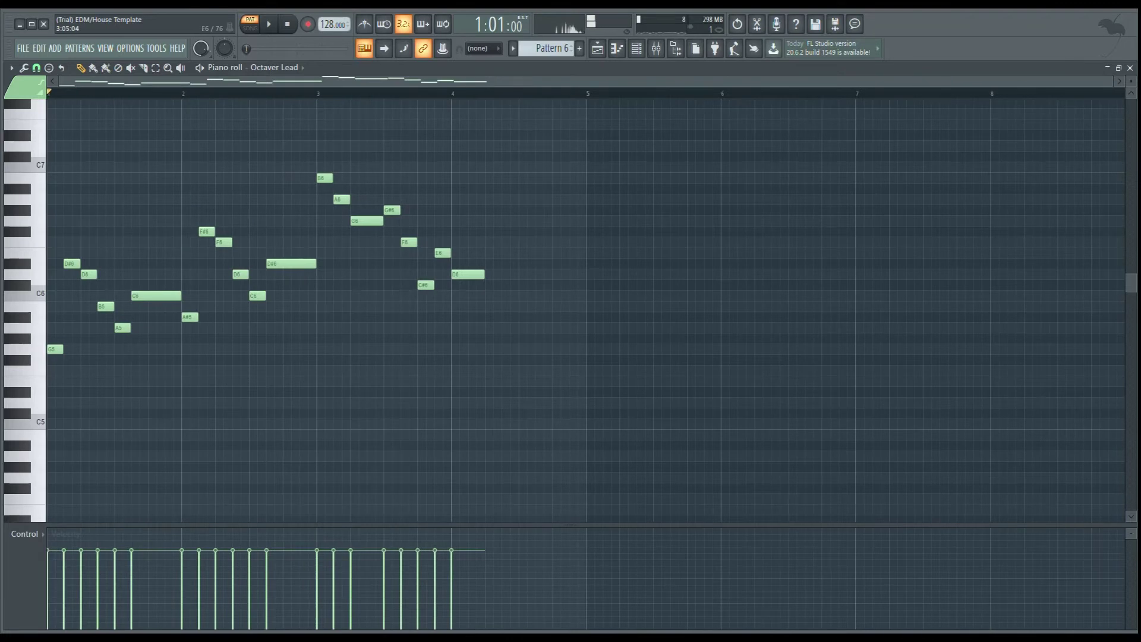
key("ctrl+v")
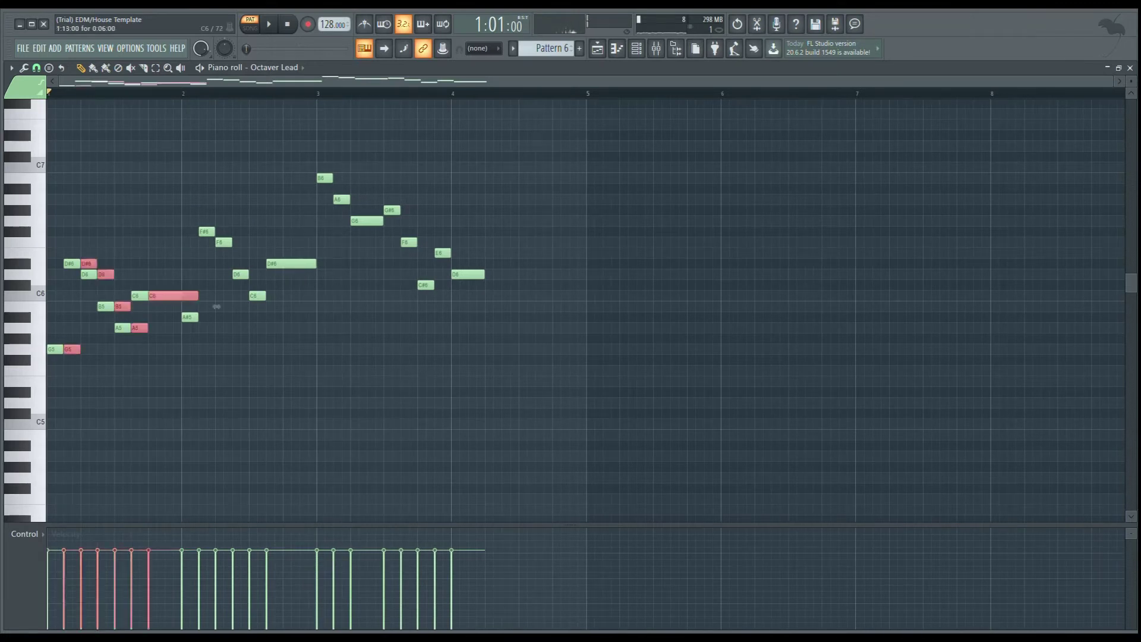
left_click_drag(216, 306, 637, 295)
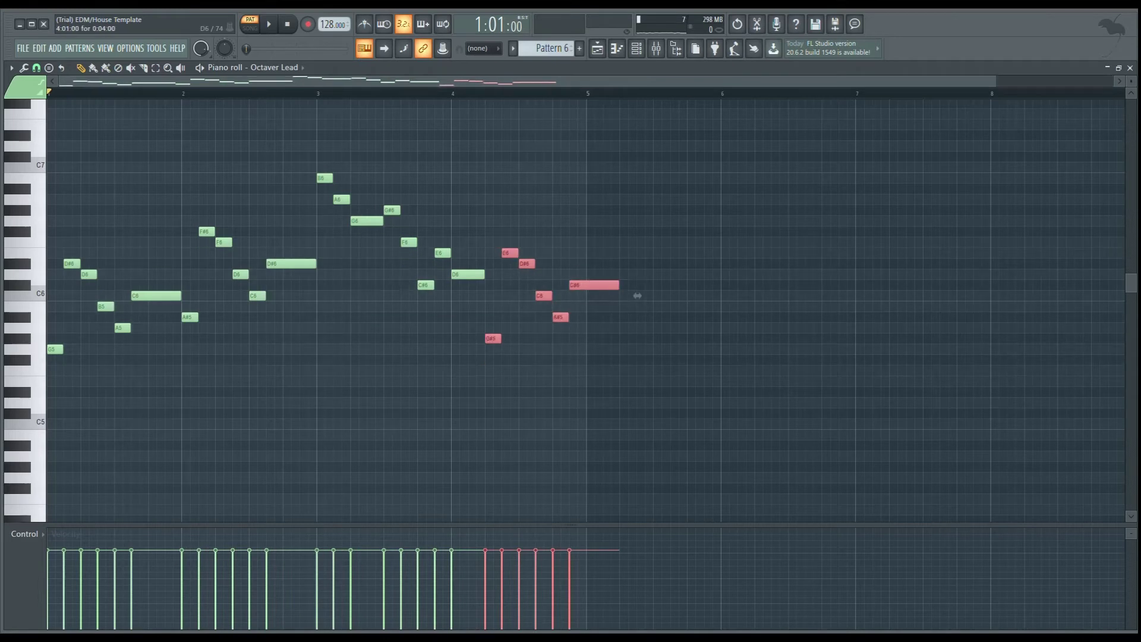
Step: Shift the copied phrase from bar 4 to the start of bar 5, trying step 9 of bar 4 on the way, and play the melody
scroll(637, 295, "up", 3)
scroll(859, 295, "down", 4)
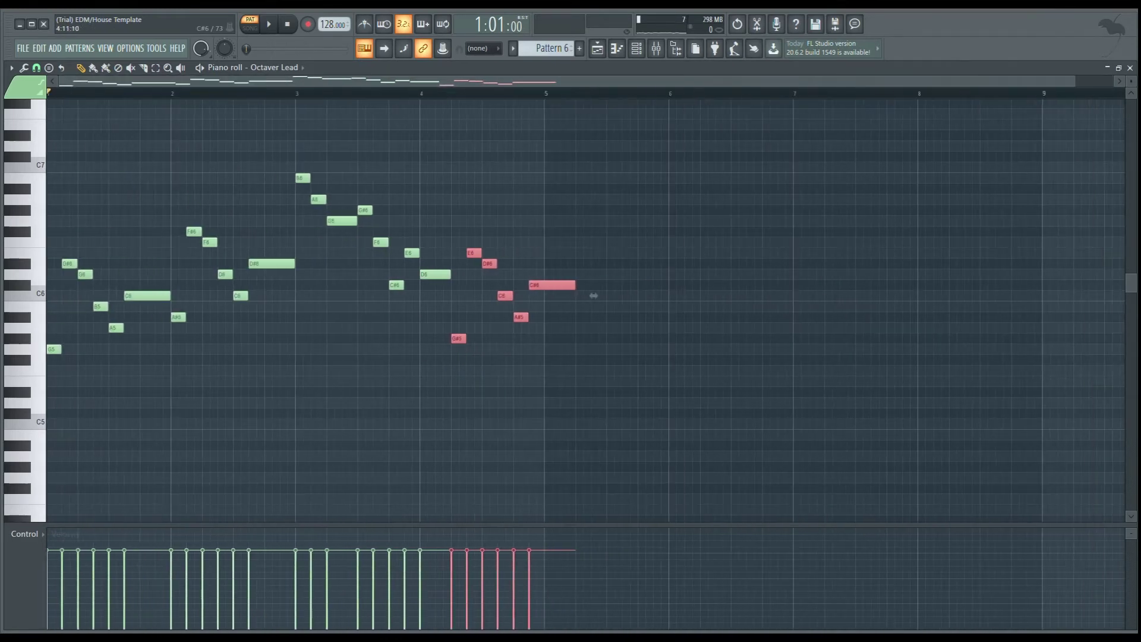
scroll(592, 295, "up", 3)
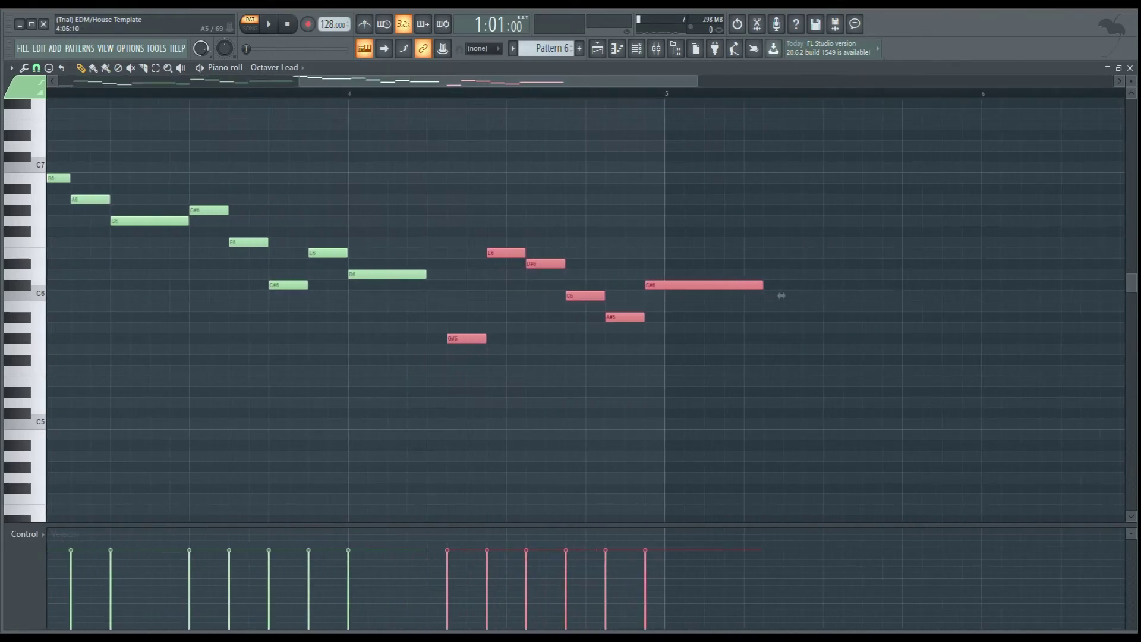
left_click_drag(781, 295, 840, 293)
scroll(840, 293, "down", 4)
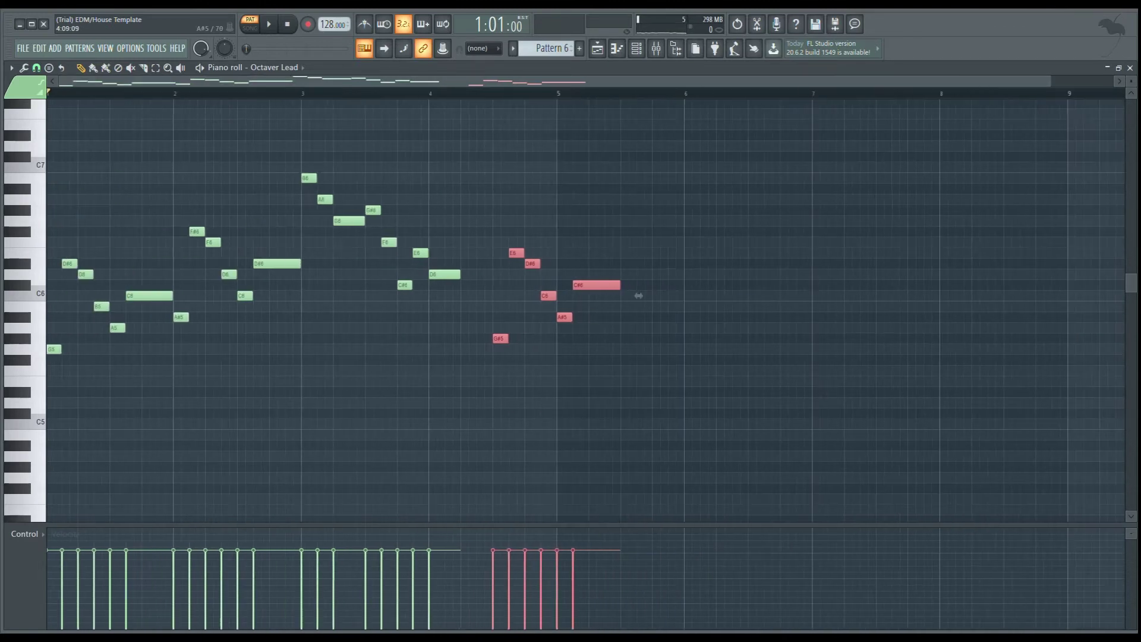
key("space")
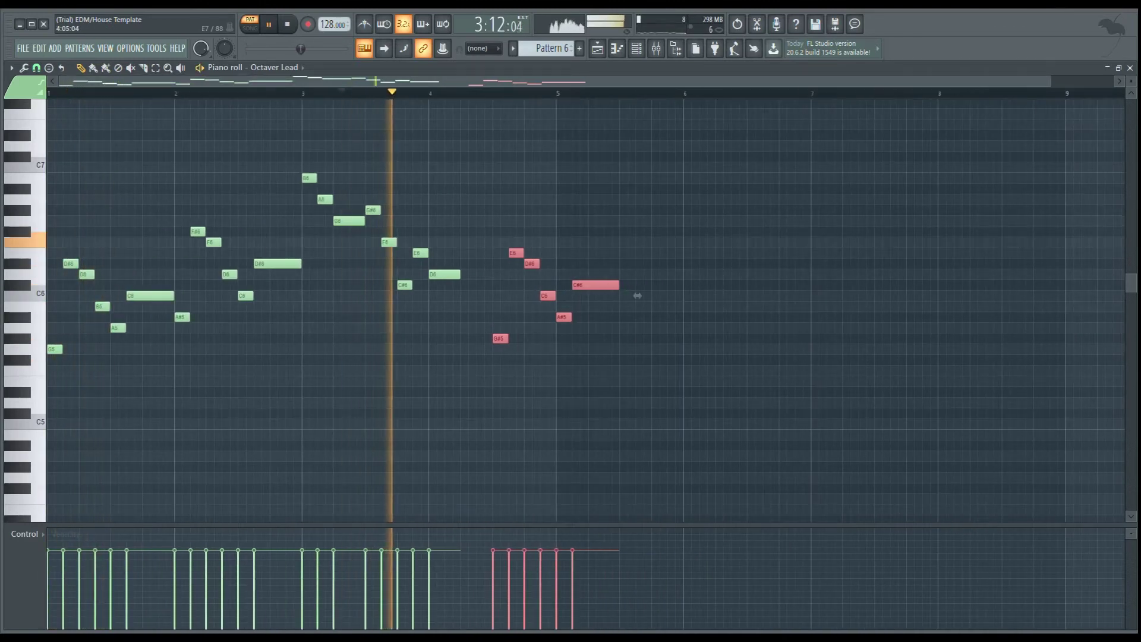
key("space")
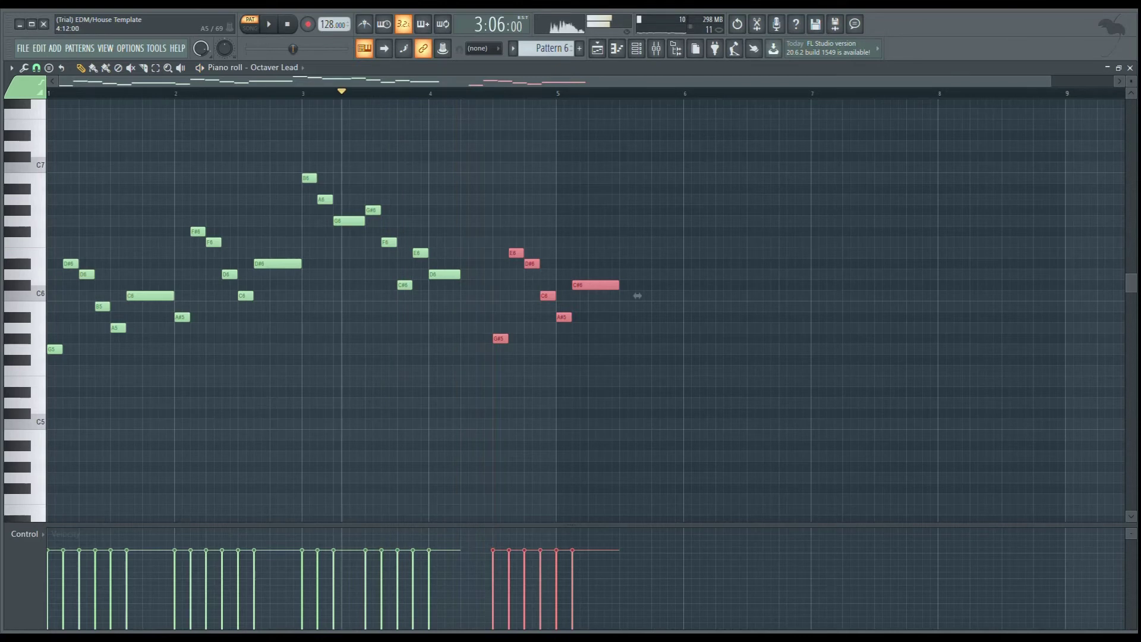
left_click_drag(637, 295, 701, 295)
key("space")
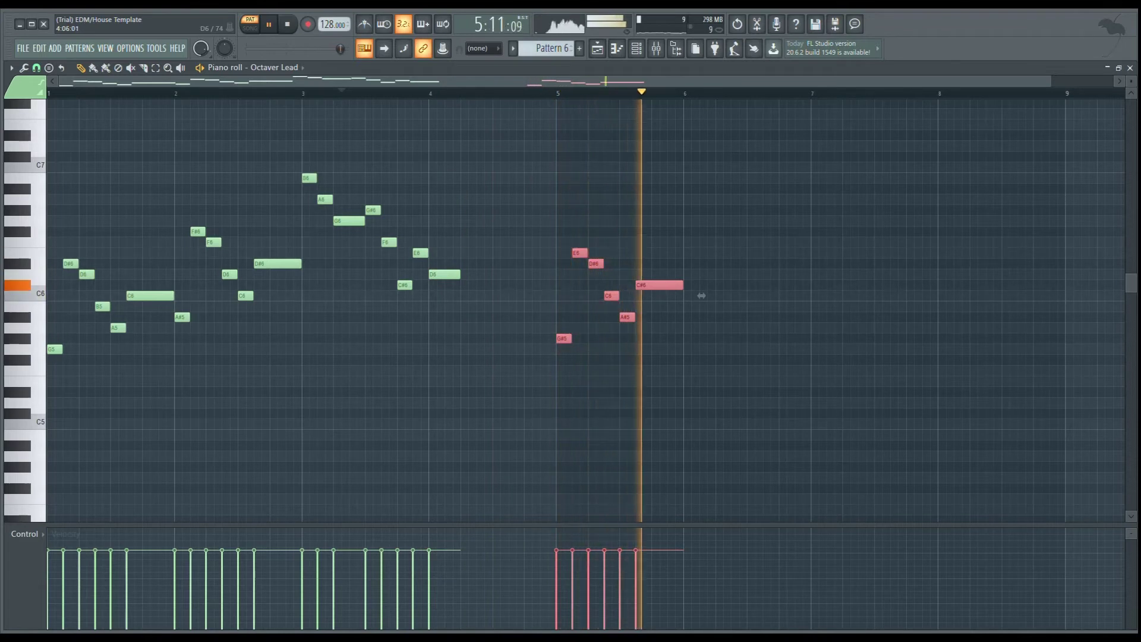
Step: Deselect the bar 5 phrase, open bar 6 with a two-step E6 and a two-step F#6 at step 3, and play the melody
scroll(630, 273, "down", 1)
key("space")
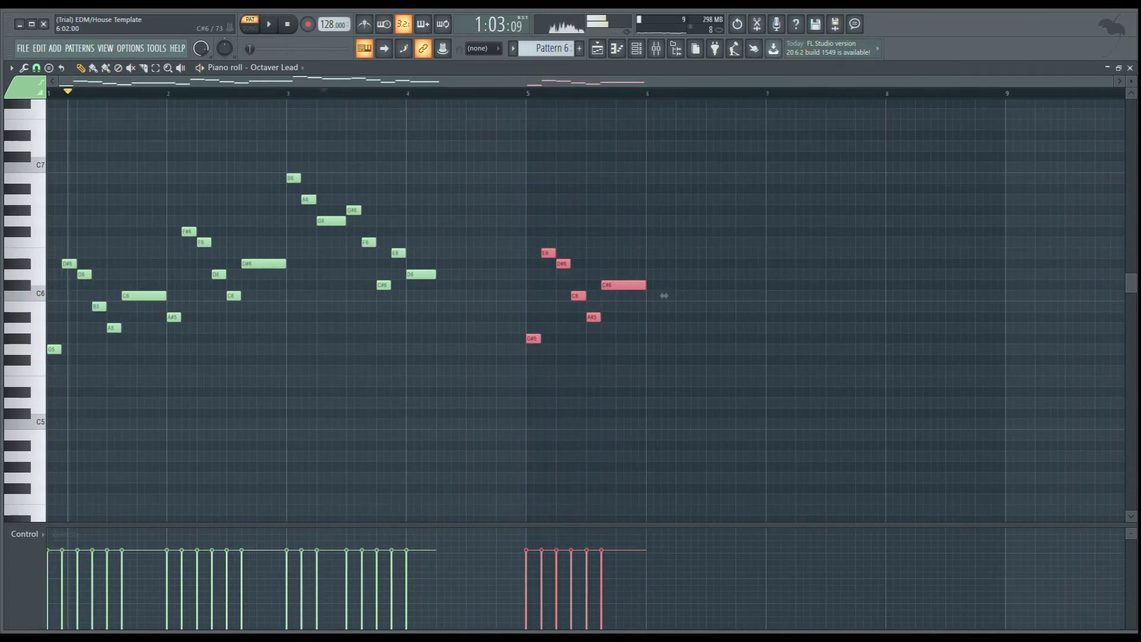
scroll(695, 267, "up", 3)
key("ctrl+d")
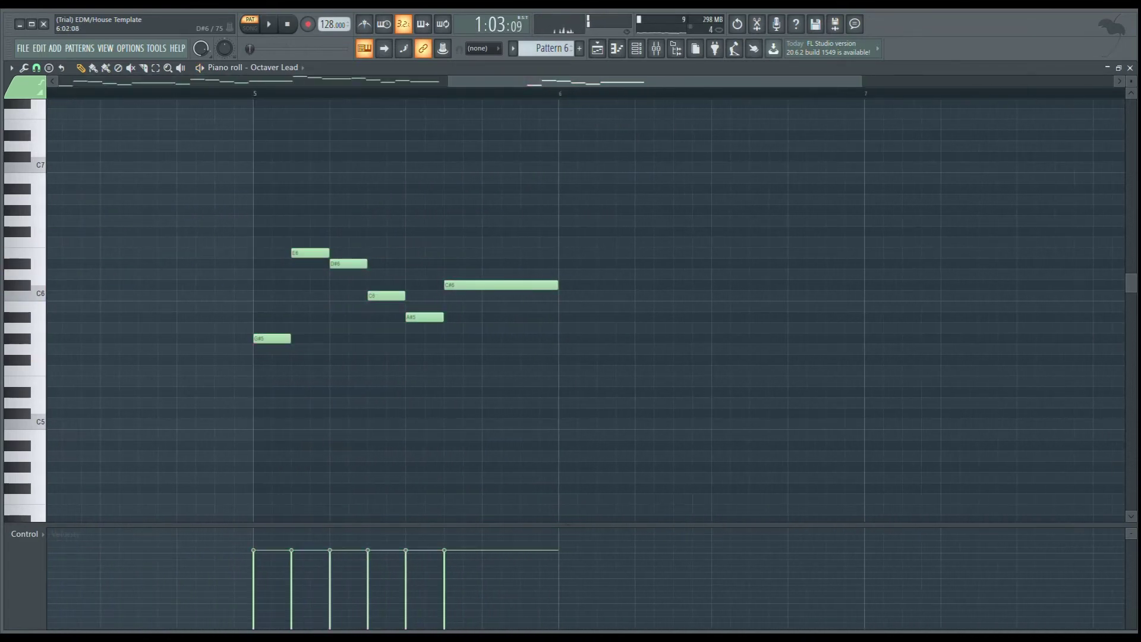
scroll(695, 268, "down", 3)
scroll(651, 321, "up", 3)
scroll(652, 321, "up", 2)
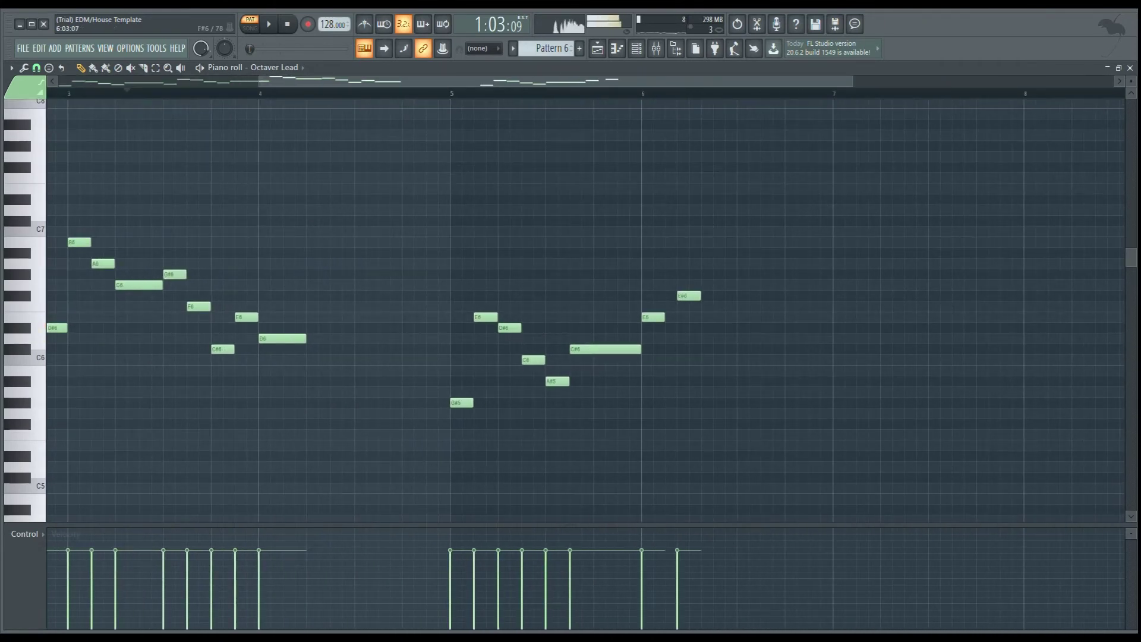
key("space")
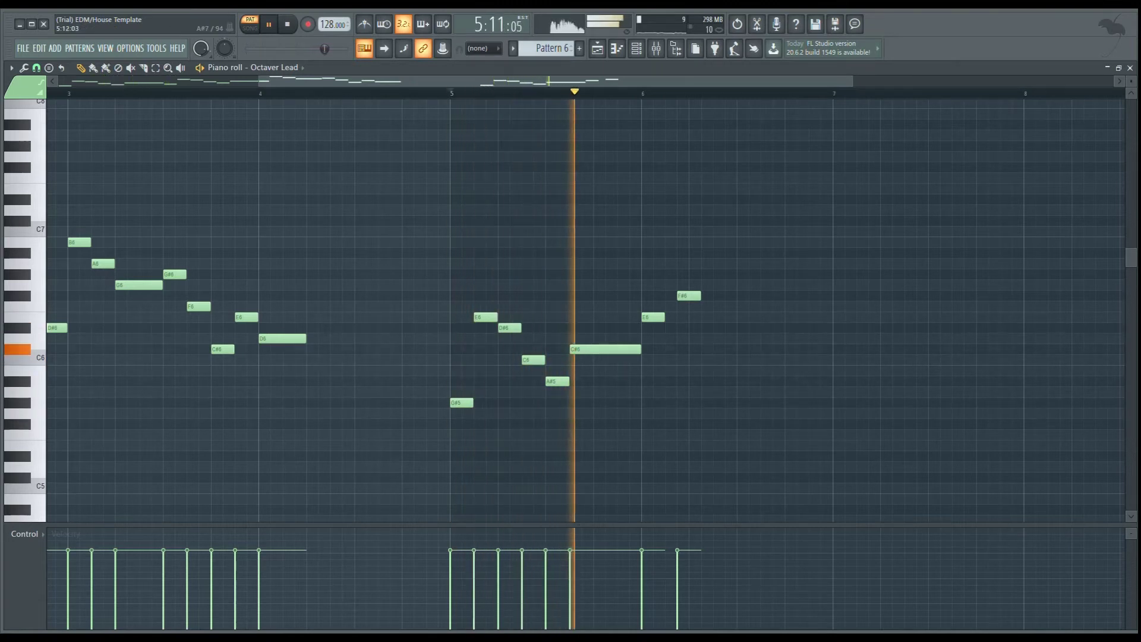
key("space")
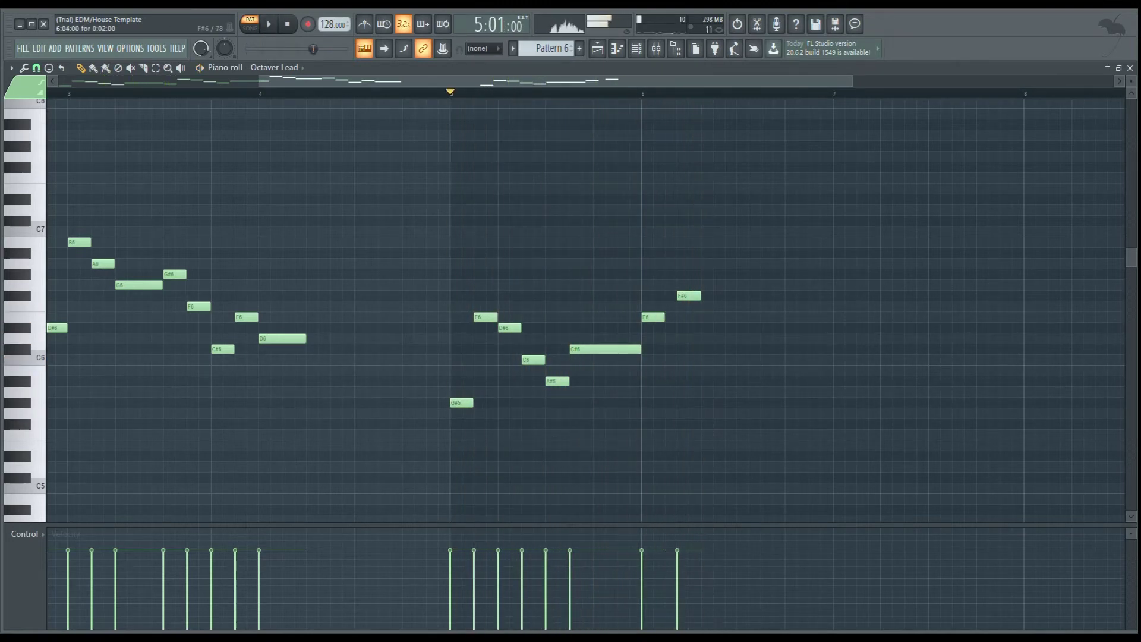
left_click_drag(682, 296, 672, 295)
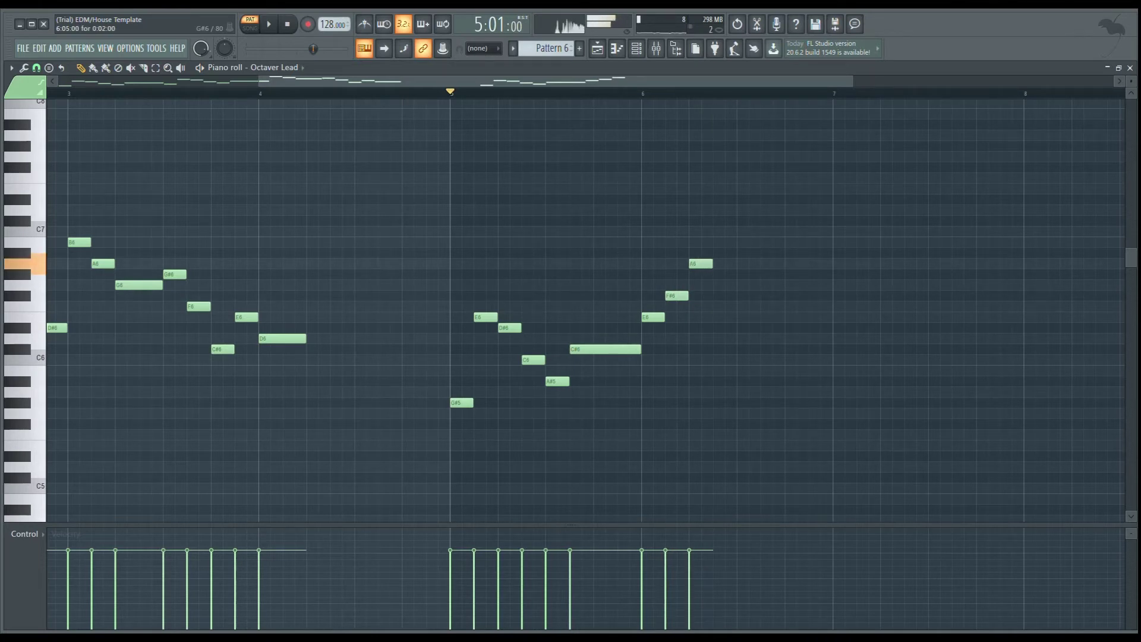
Step: Continue bar 6 with two-step notes D6 at step 5, G#6 at step 7 and E6 at step 9, and play the melody
left_click_drag(700, 263, 700, 338)
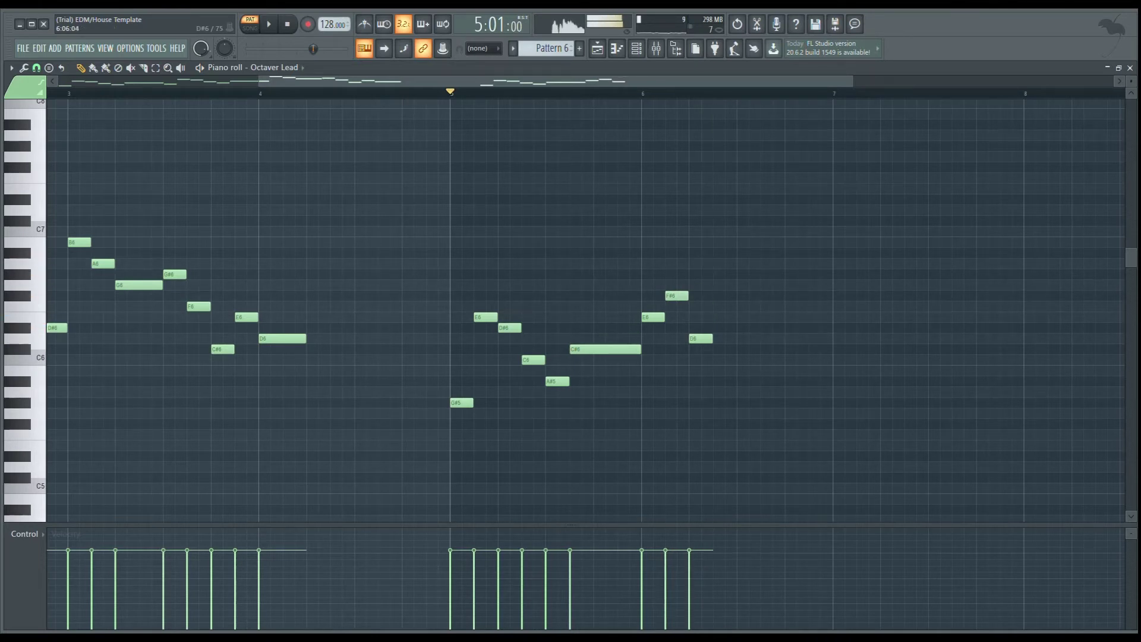
key("space")
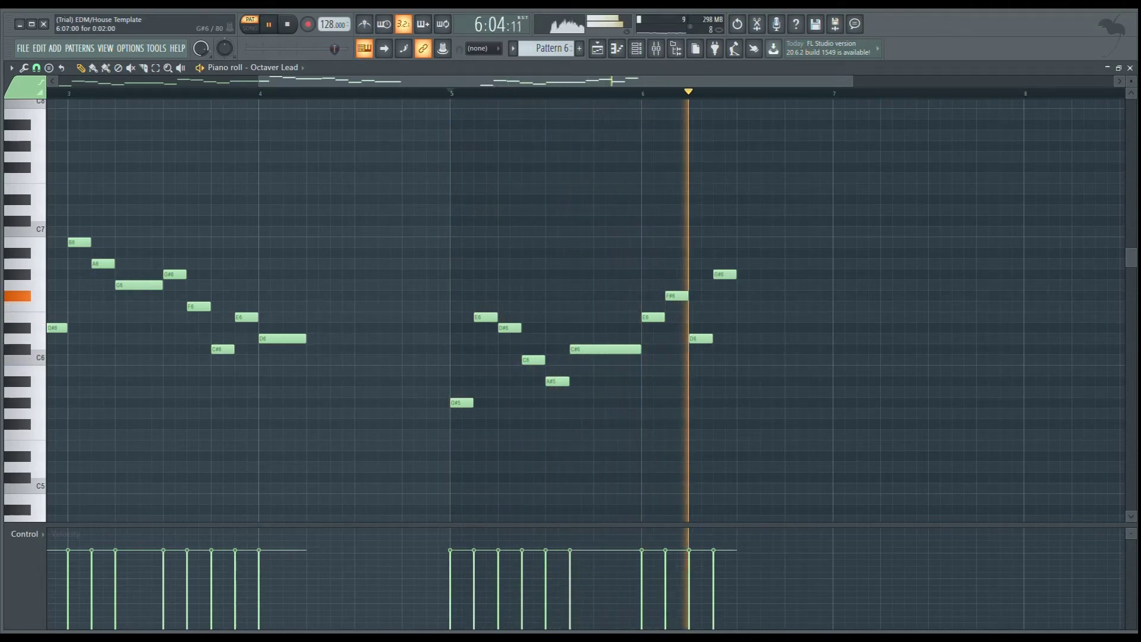
key("space")
left_click(743, 295)
left_click_drag(748, 295, 748, 317)
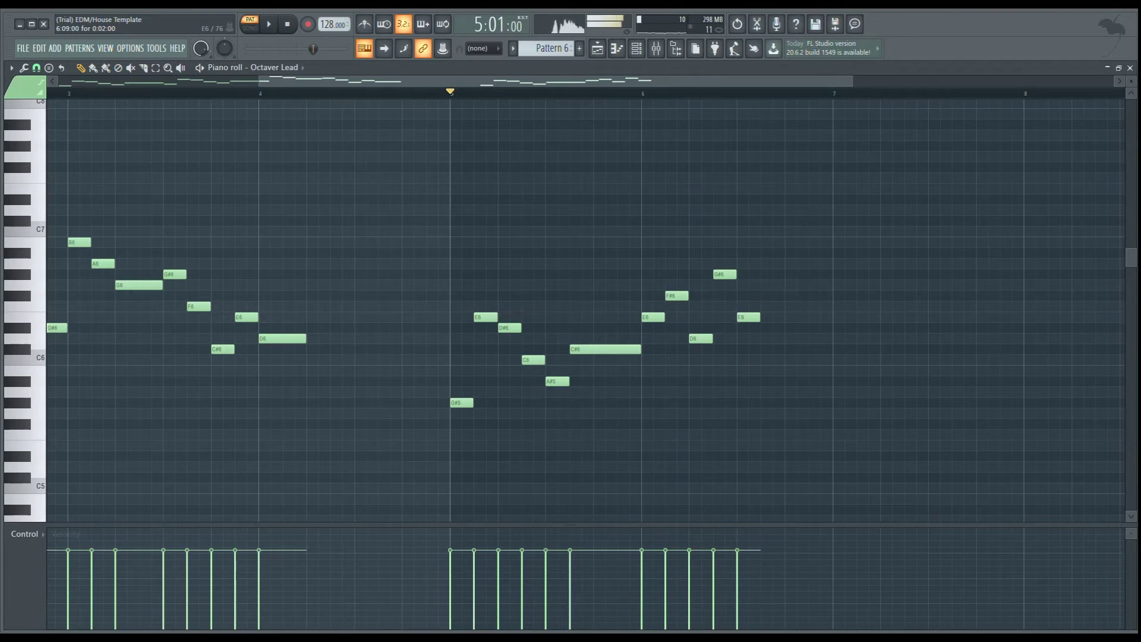
scroll(789, 284, "up", 3)
key("space")
scroll(784, 297, "down", 5)
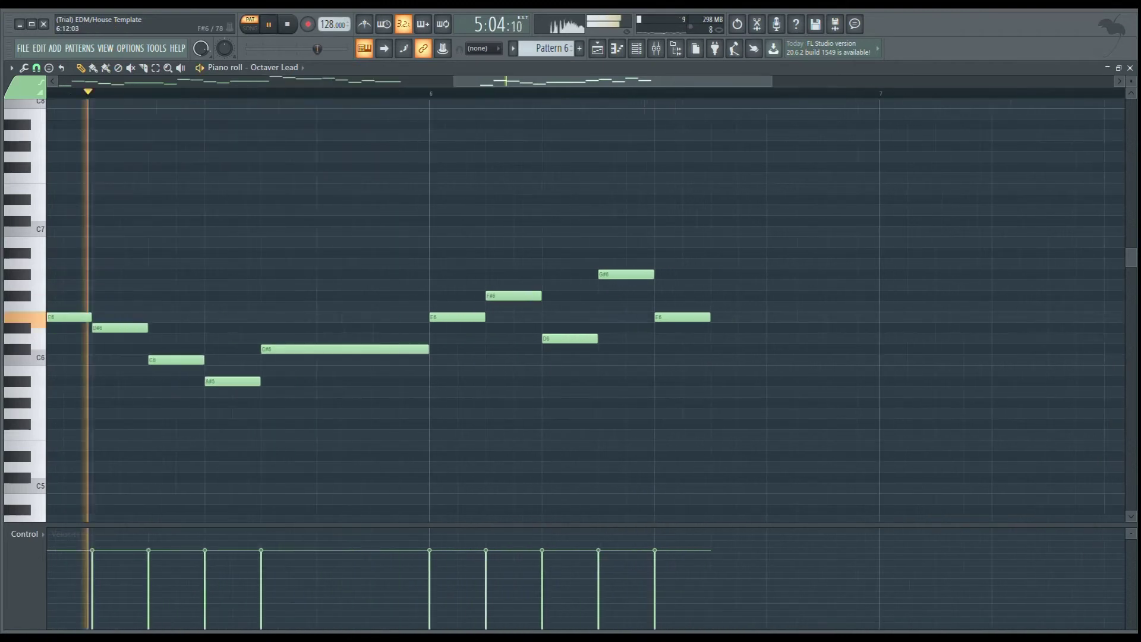
scroll(785, 297, "up", 4)
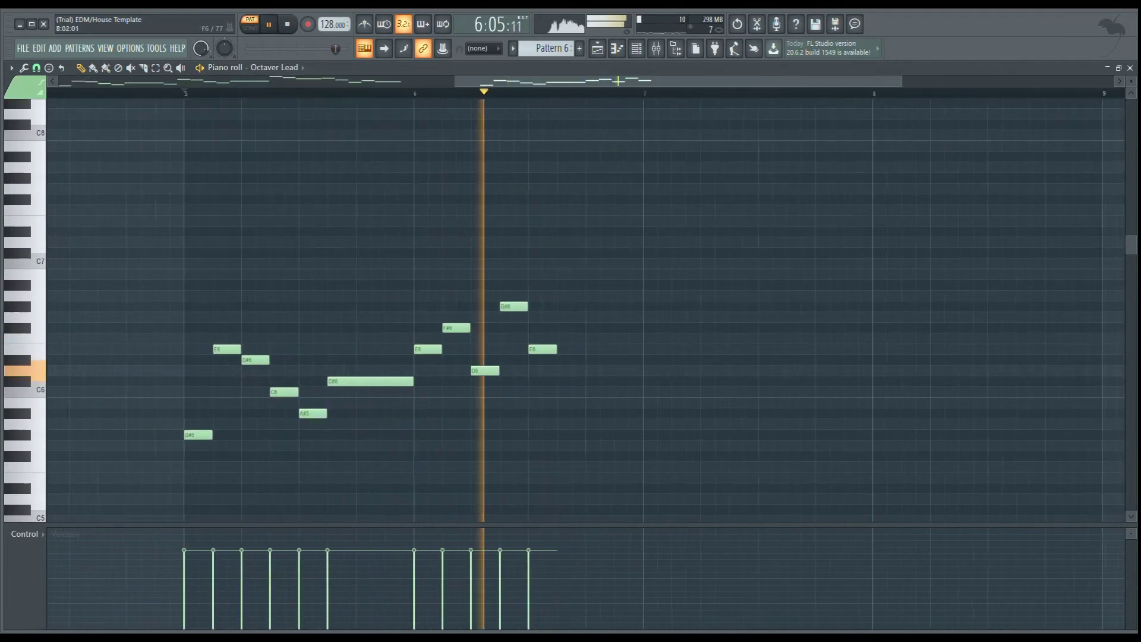
Step: Try raising the note at step 9 of bar 6 to C7 and play the melody from bar 5
key("space")
left_click_drag(505, 348, 505, 252)
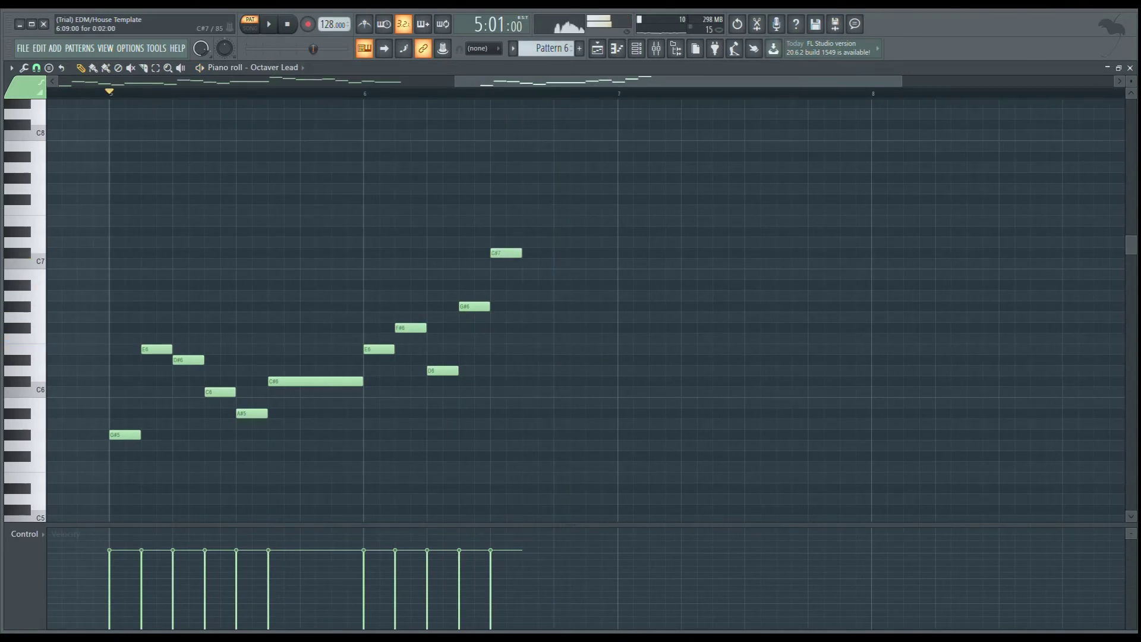
left_click_drag(505, 253, 506, 263)
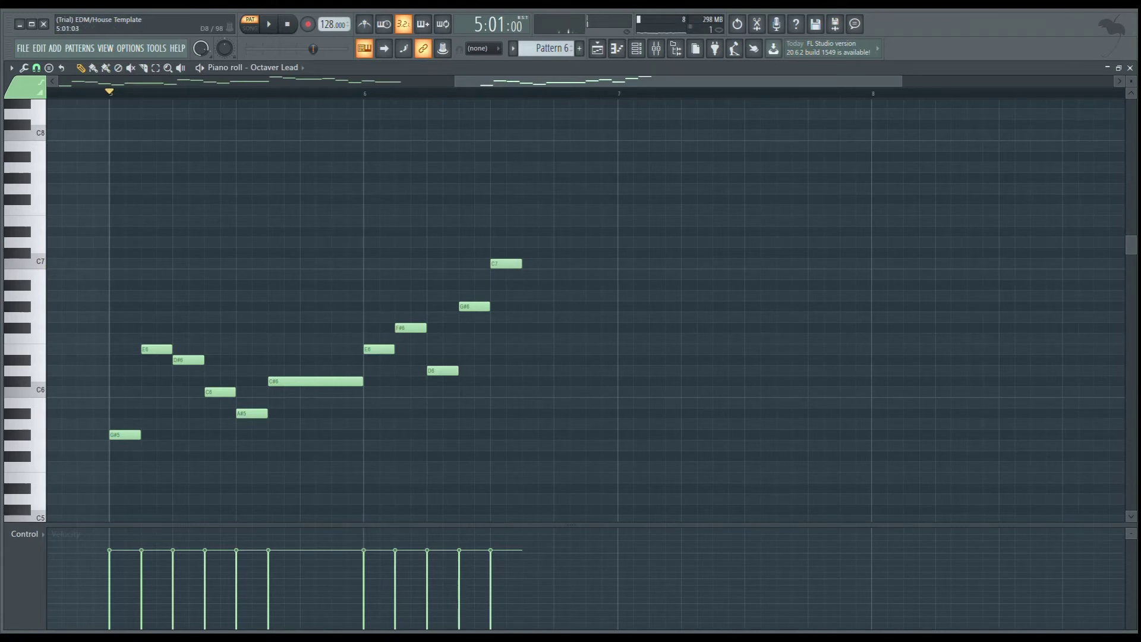
left_click_drag(596, 81, 413, 81)
scroll(413, 264, "down", 4)
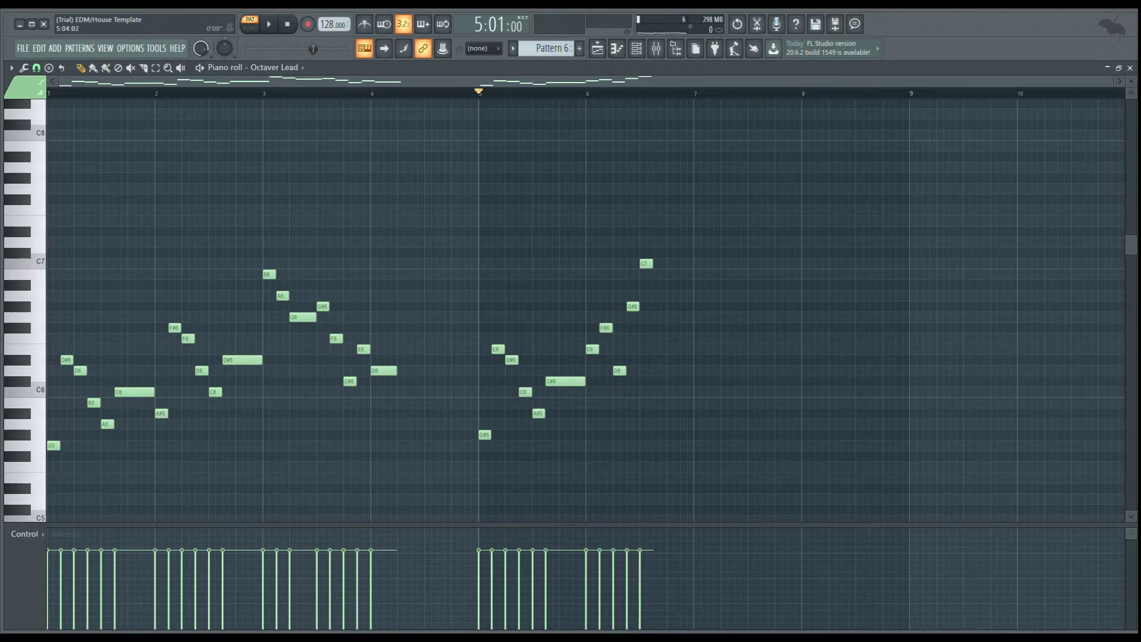
key("space")
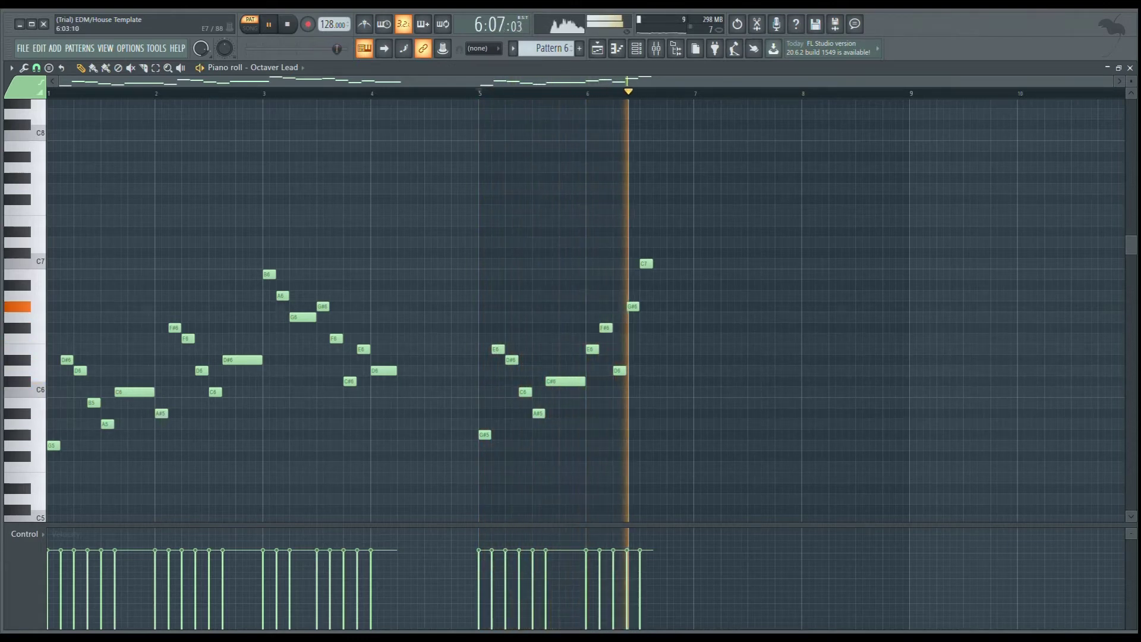
key("space")
Step: Lower the note at step 9 of bar 6 to B5, play the melody, and lengthen the note to four steps
scroll(666, 244, "up", 5)
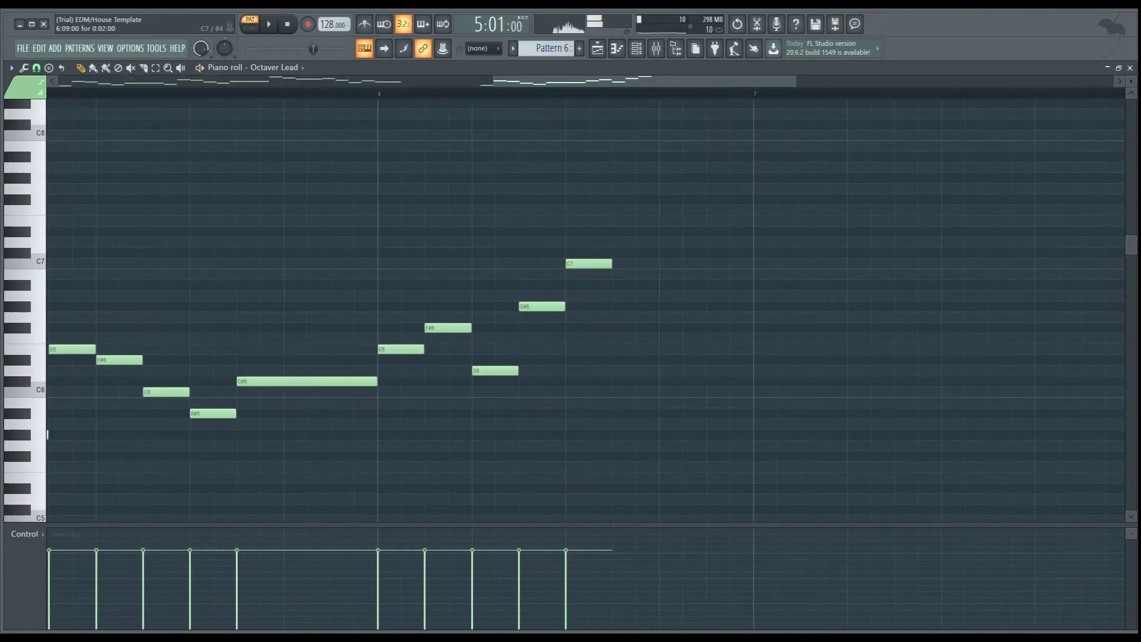
left_click_drag(593, 263, 603, 403)
scroll(612, 415, "down", 5)
scroll(600, 413, "up", 2)
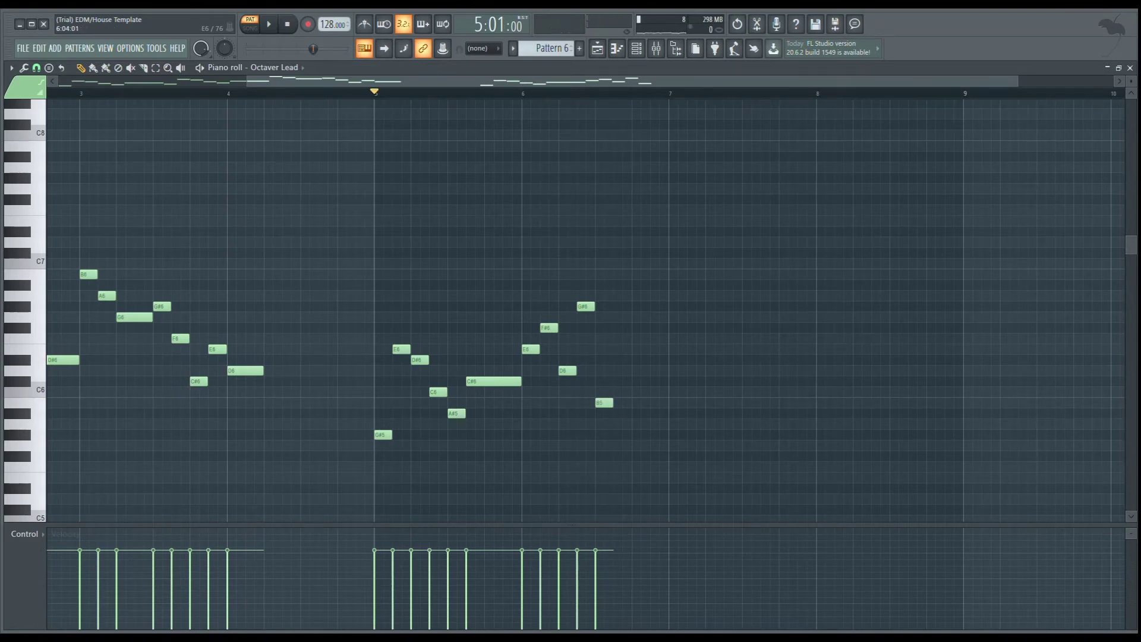
key("space")
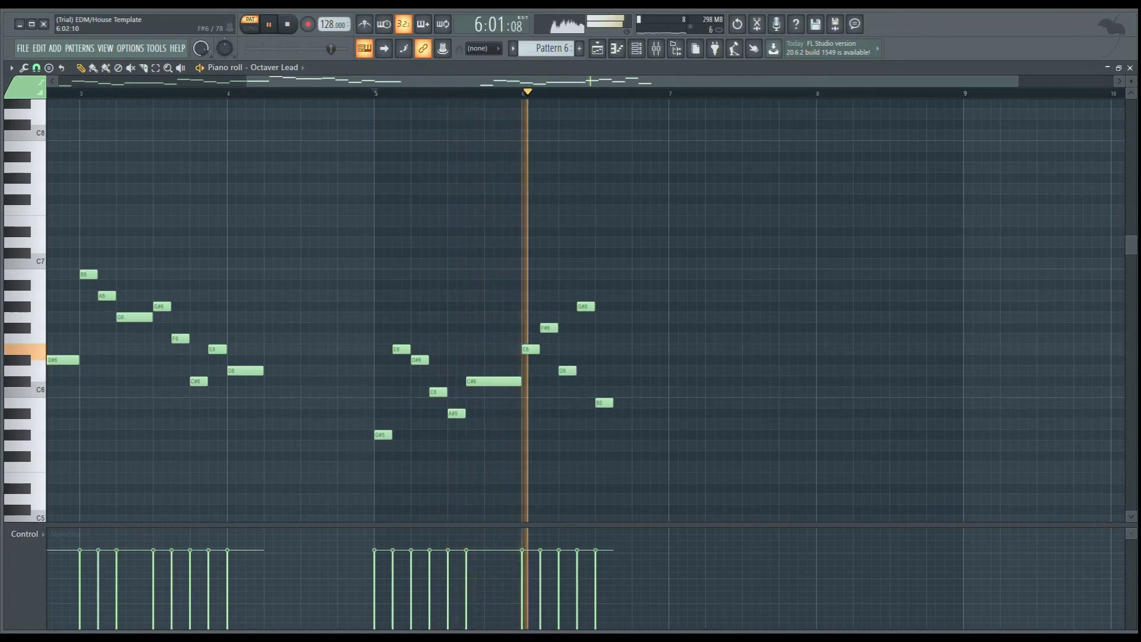
scroll(615, 357, "up", 2)
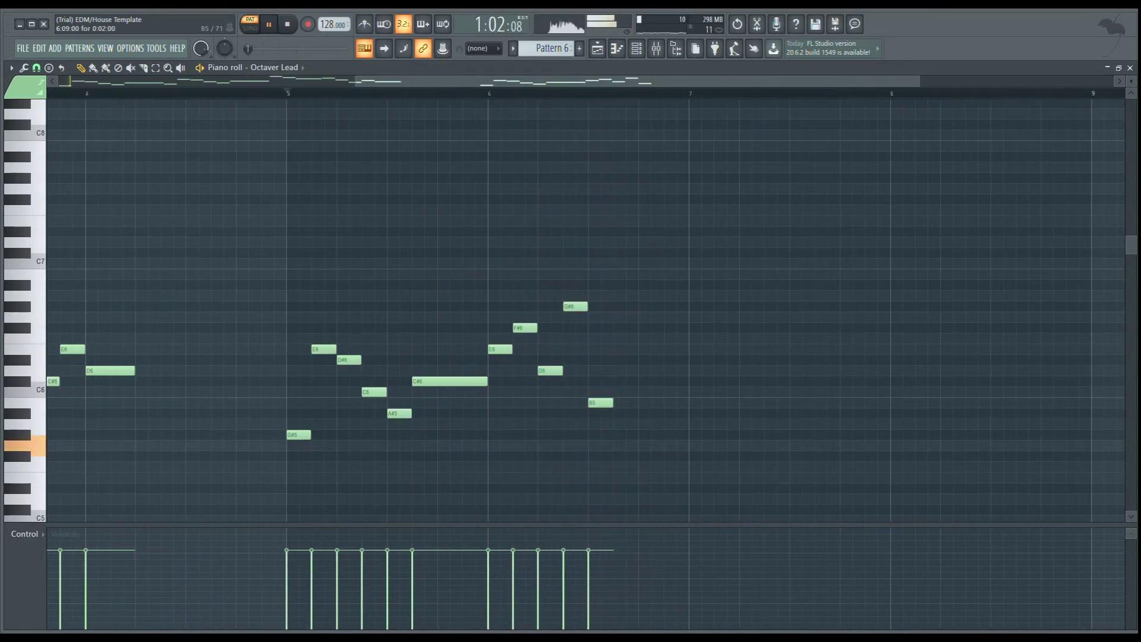
key("space")
right_click(624, 391)
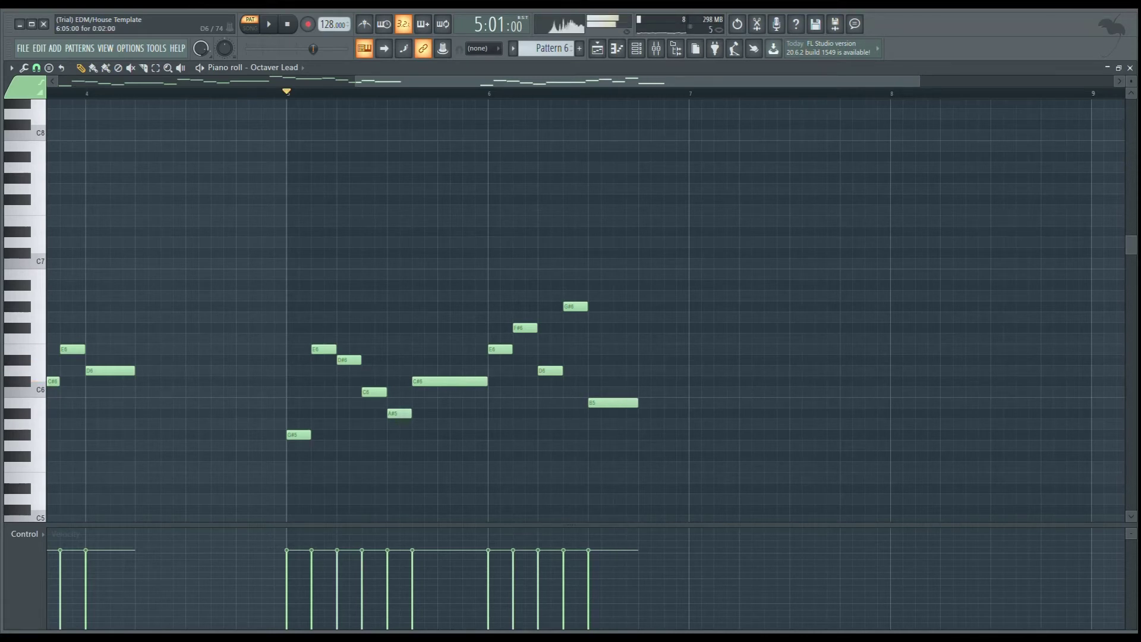
Step: Add two-step E6 and G6 at steps 13 and 15 of bar 6, a four-step A#6 opening bar 7, and a two-step G6 at step 5
scroll(653, 348, "up", 1)
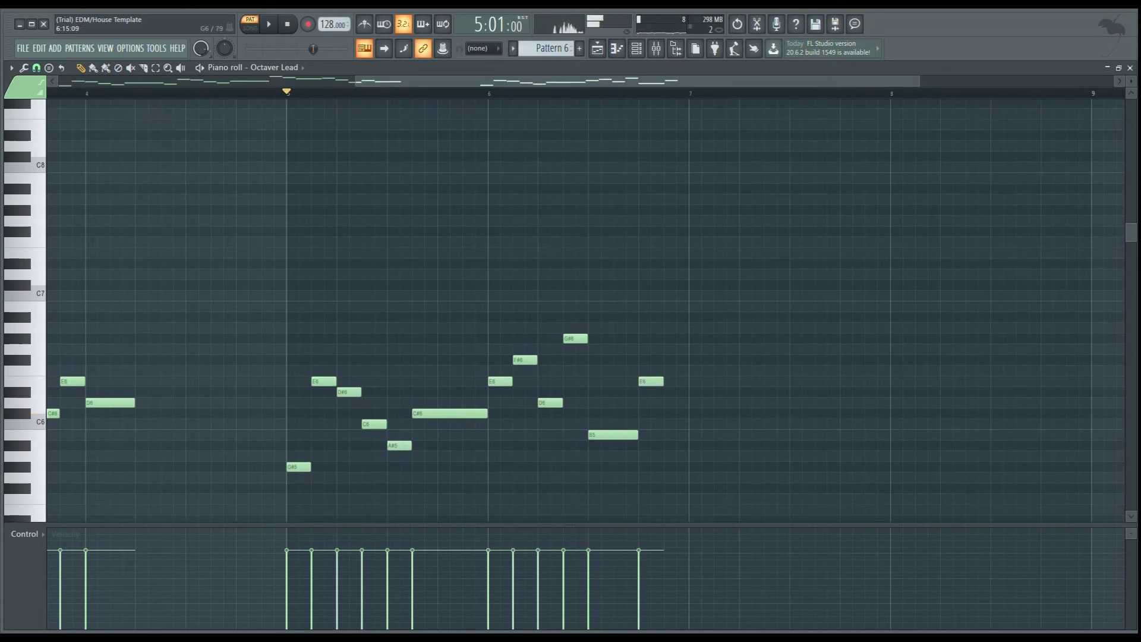
left_click(682, 349)
left_click(719, 317)
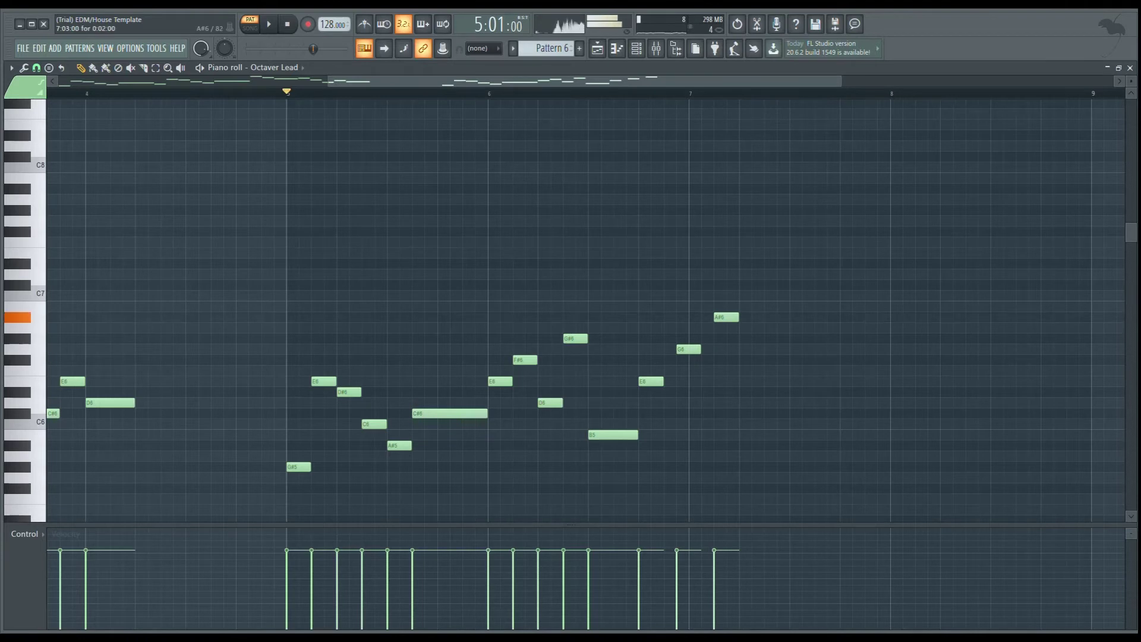
left_click_drag(750, 328, 750, 349)
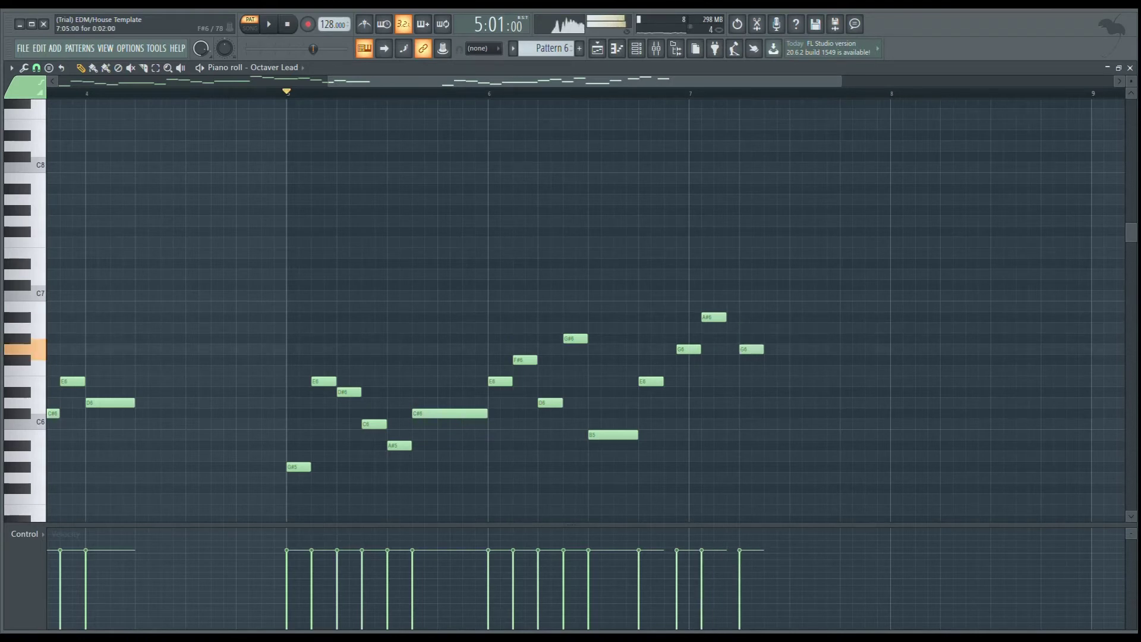
key("space")
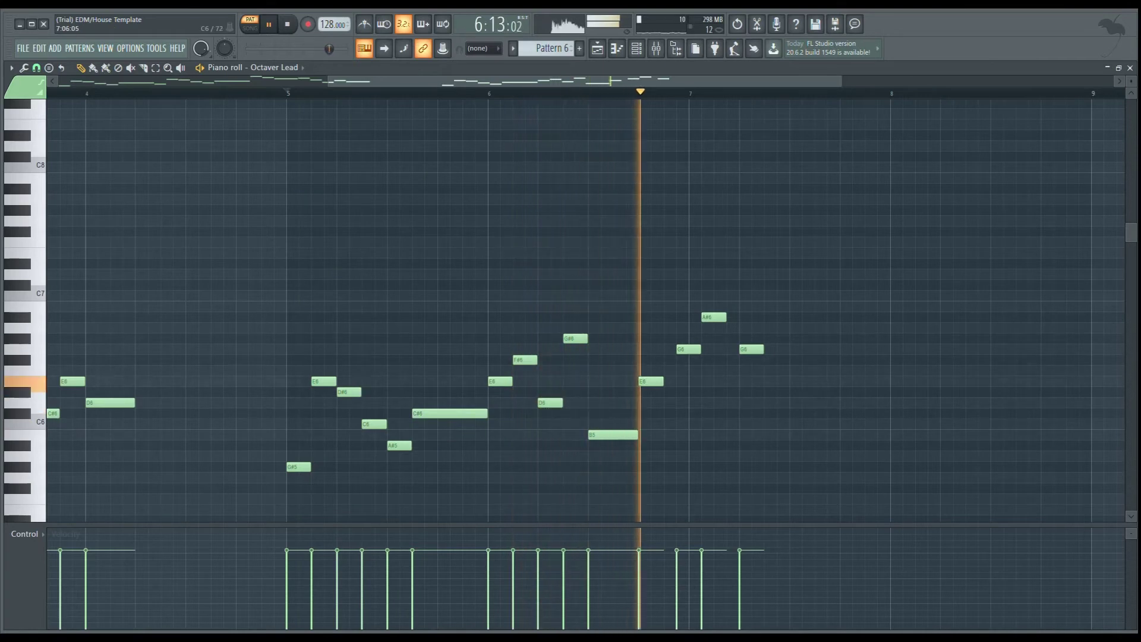
key("space")
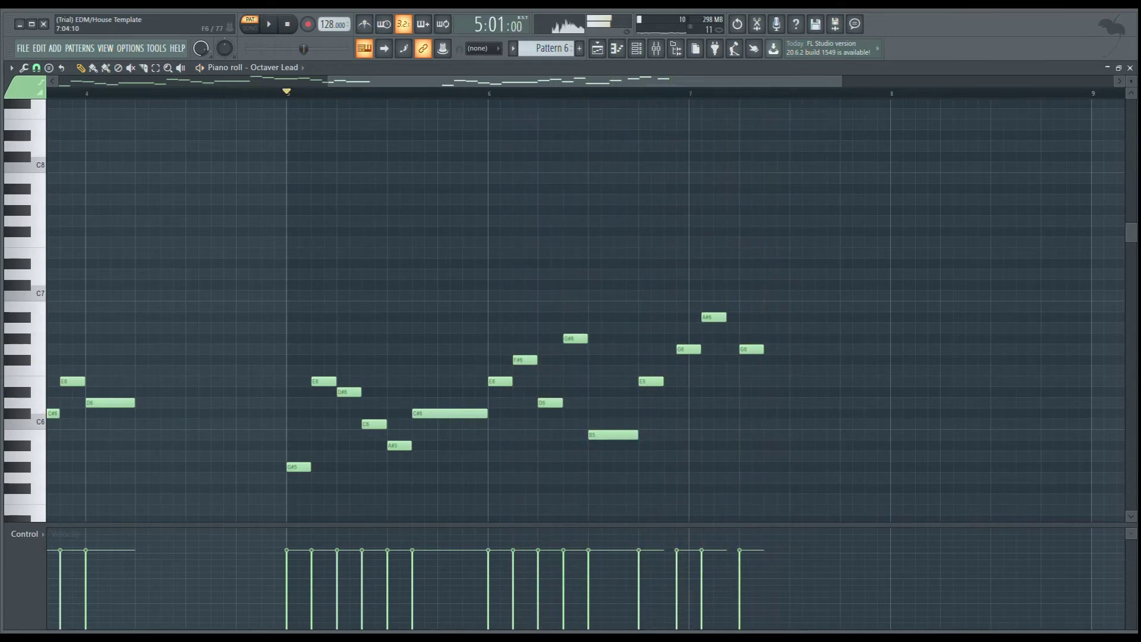
left_click_drag(688, 349, 675, 349)
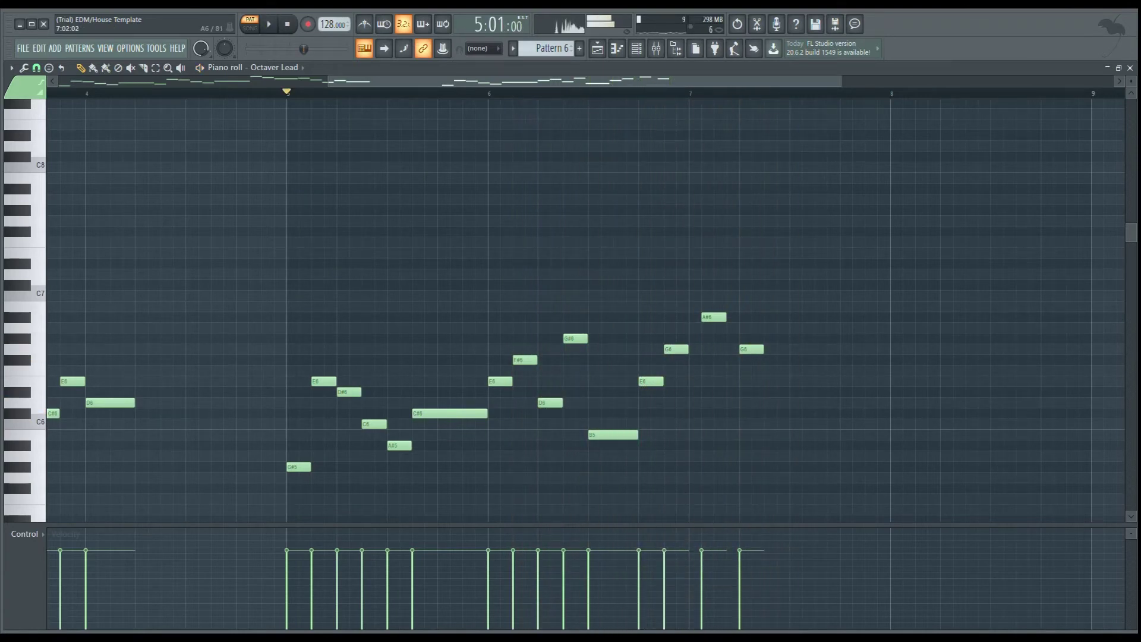
left_click_drag(714, 317, 701, 317)
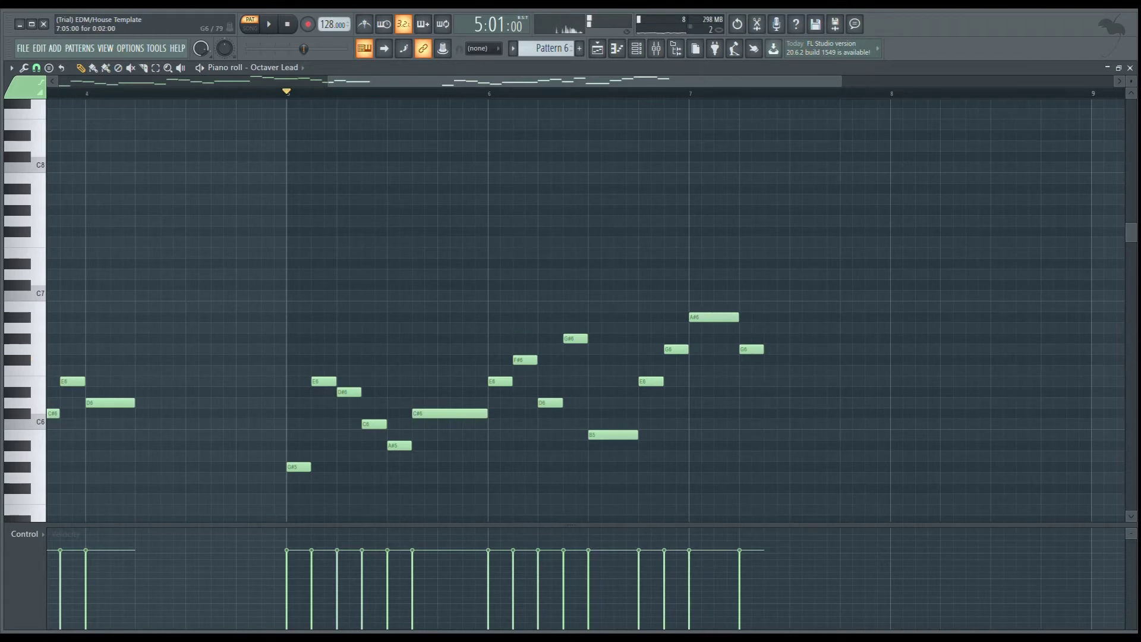
Step: Finish bar 7 with two-step D6 and E6 at steps 7 and 9 and a six-step B5 at step 11, playing the melody
left_click(796, 381)
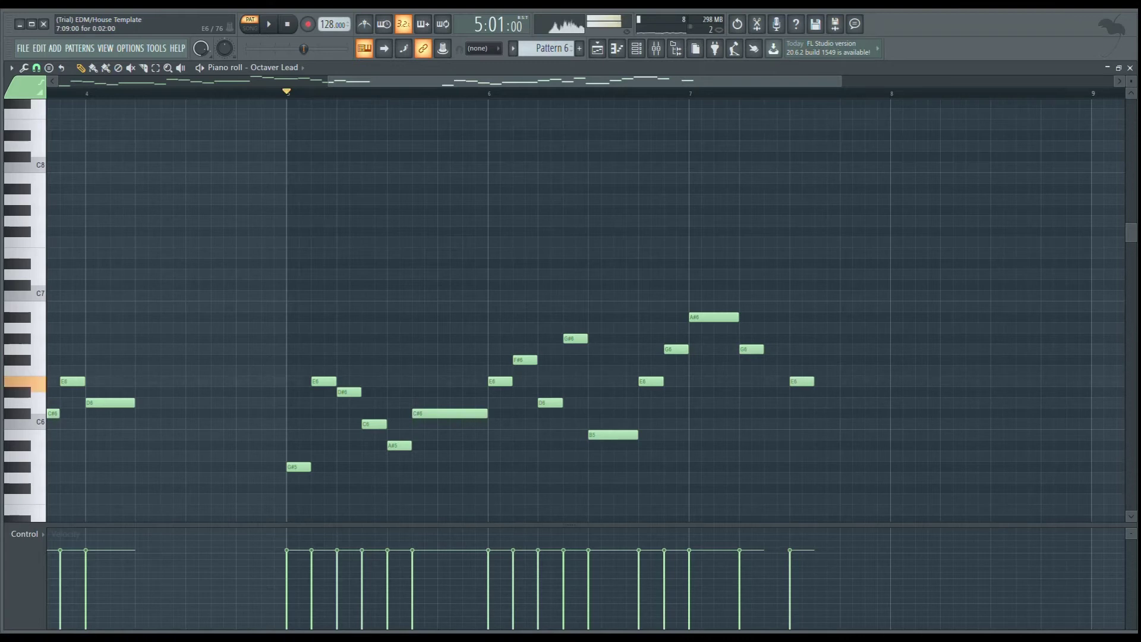
left_click_drag(796, 381, 821, 434)
left_click(809, 402)
key("space")
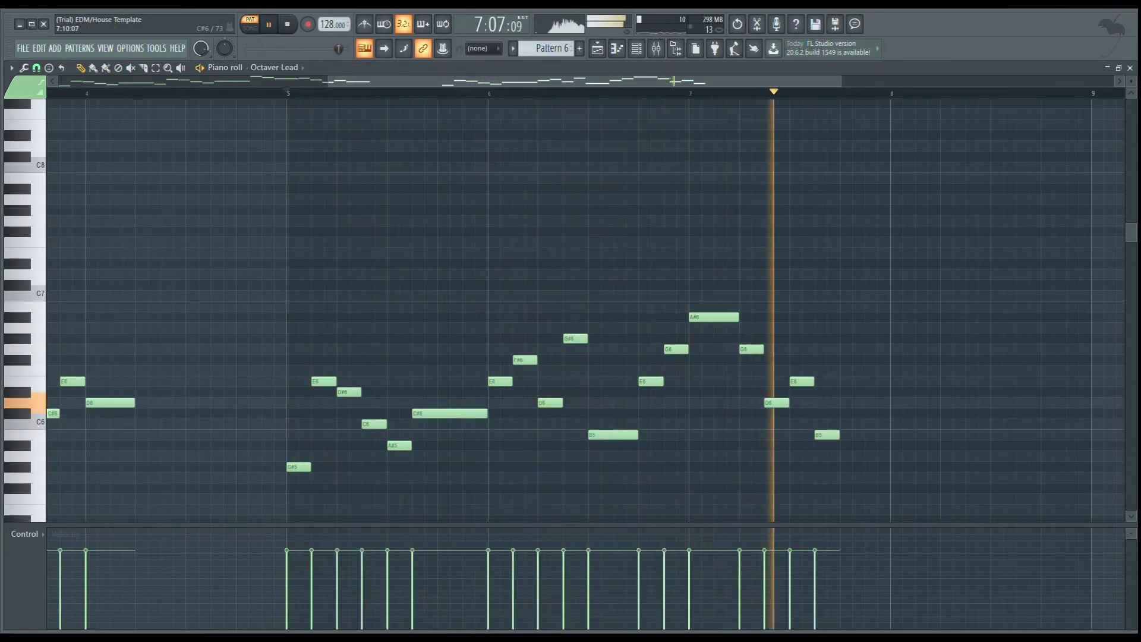
key("space")
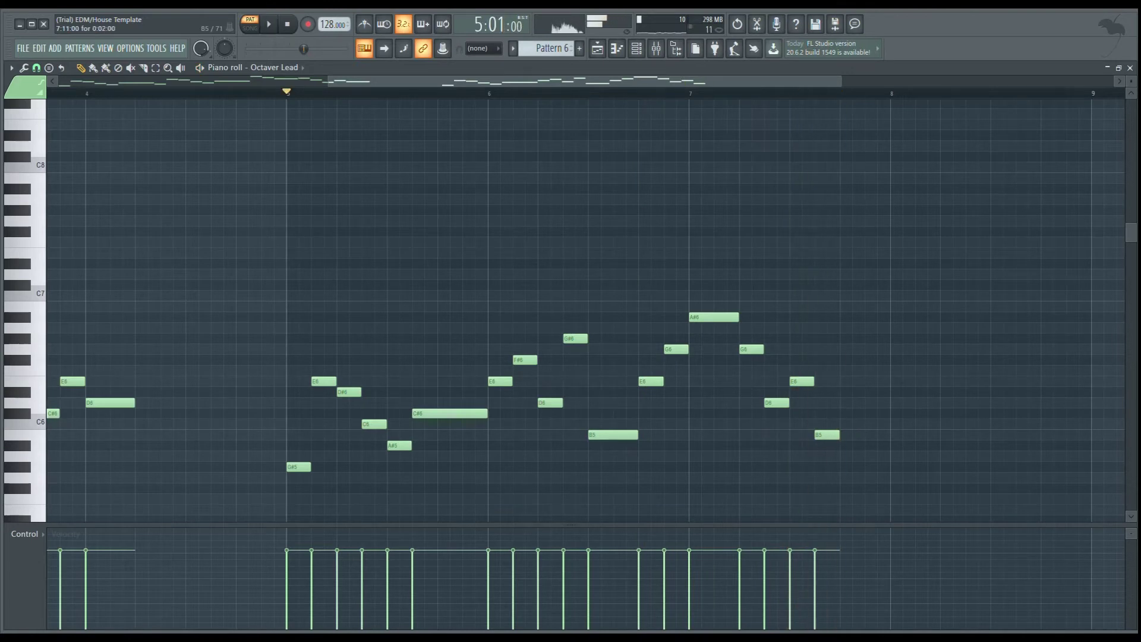
scroll(815, 416, "down", 3)
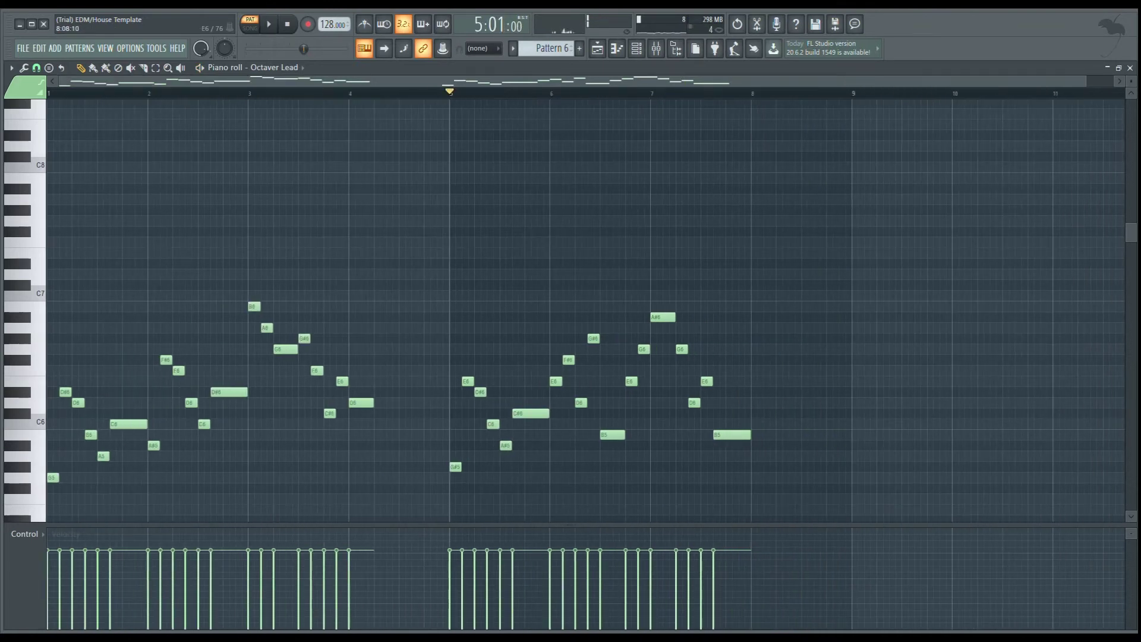
scroll(523, 338, "down", 3)
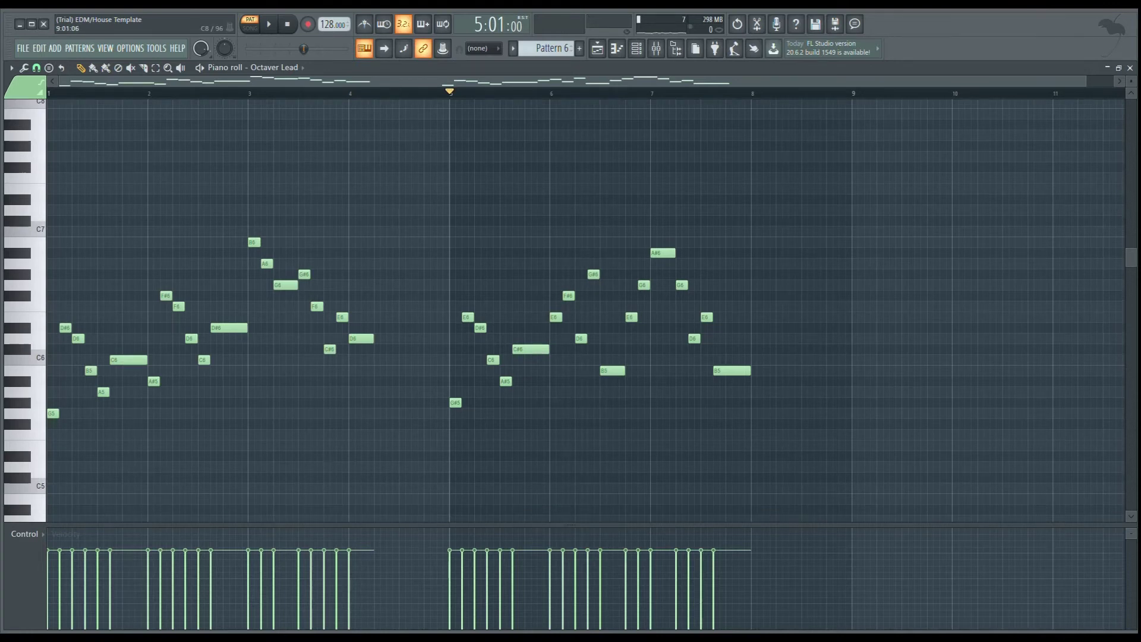
Step: Play the whole arrangement from the start in song mode with the playlist open
key("F5")
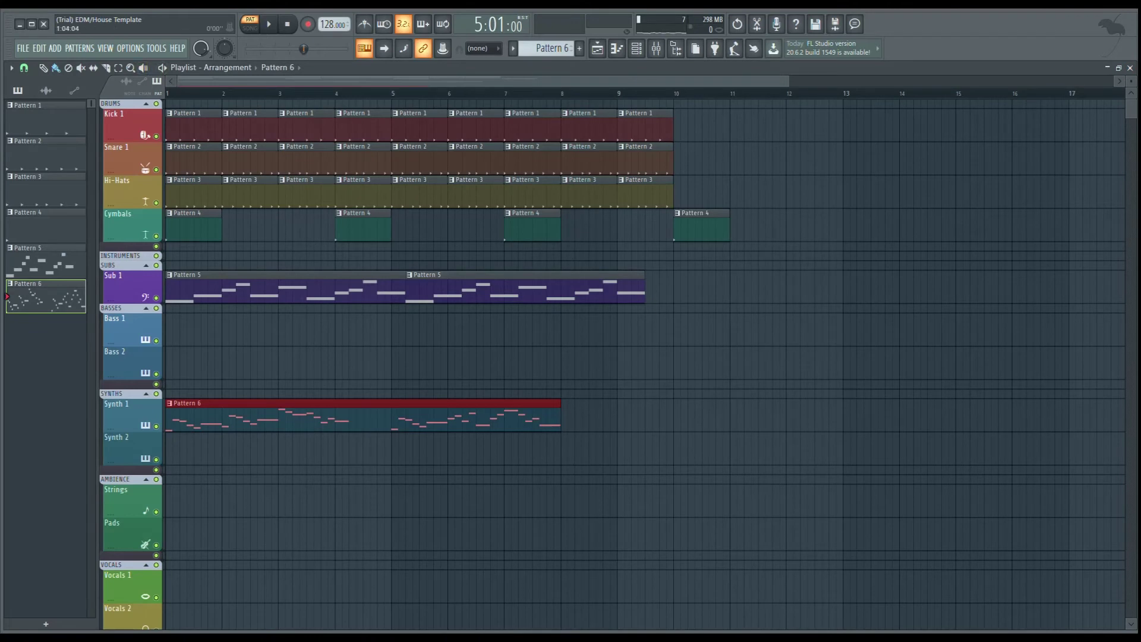
key("space")
key("l")
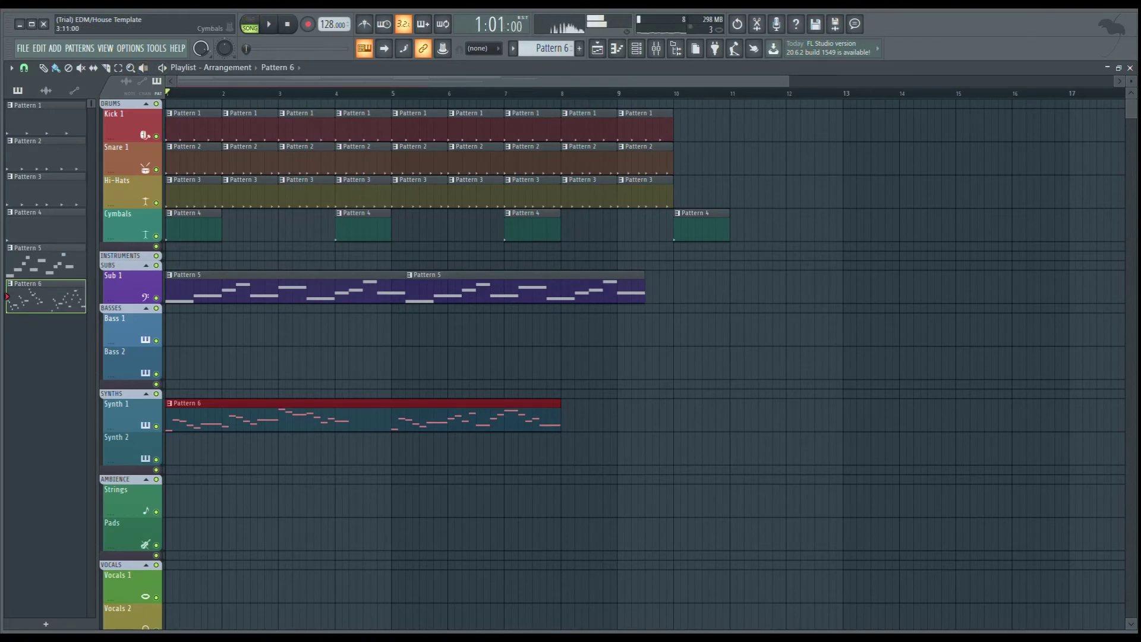
key("space")
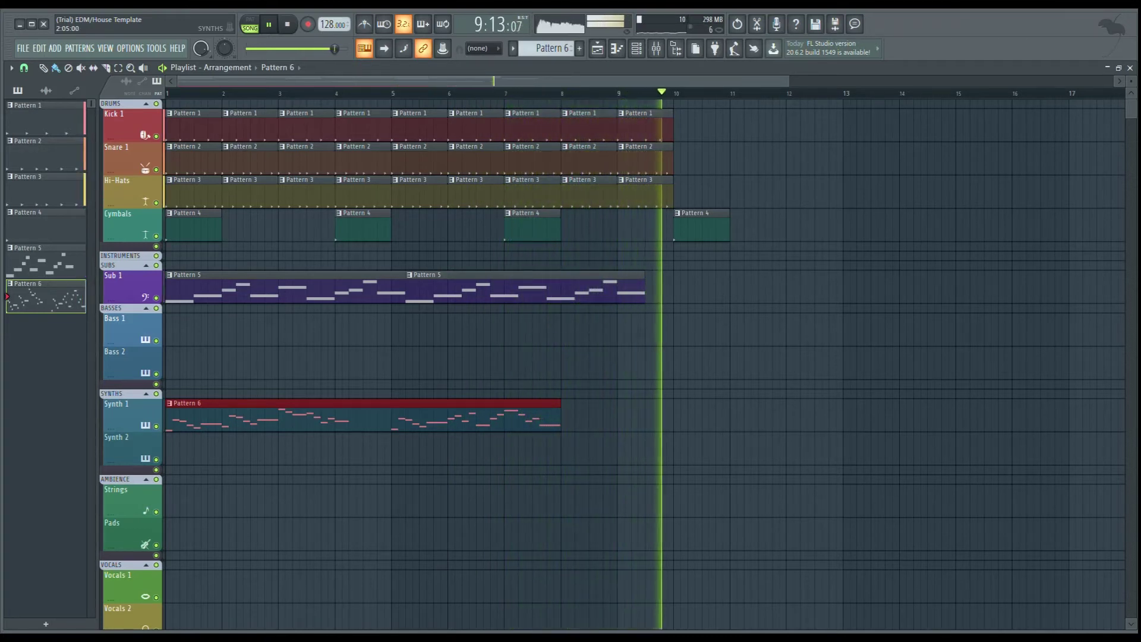
Step: Look over the playlist's tracks during song playback, then stop it and open Pattern 6's Octaver Lead in the piano roll
scroll(131, 380, "down", 10)
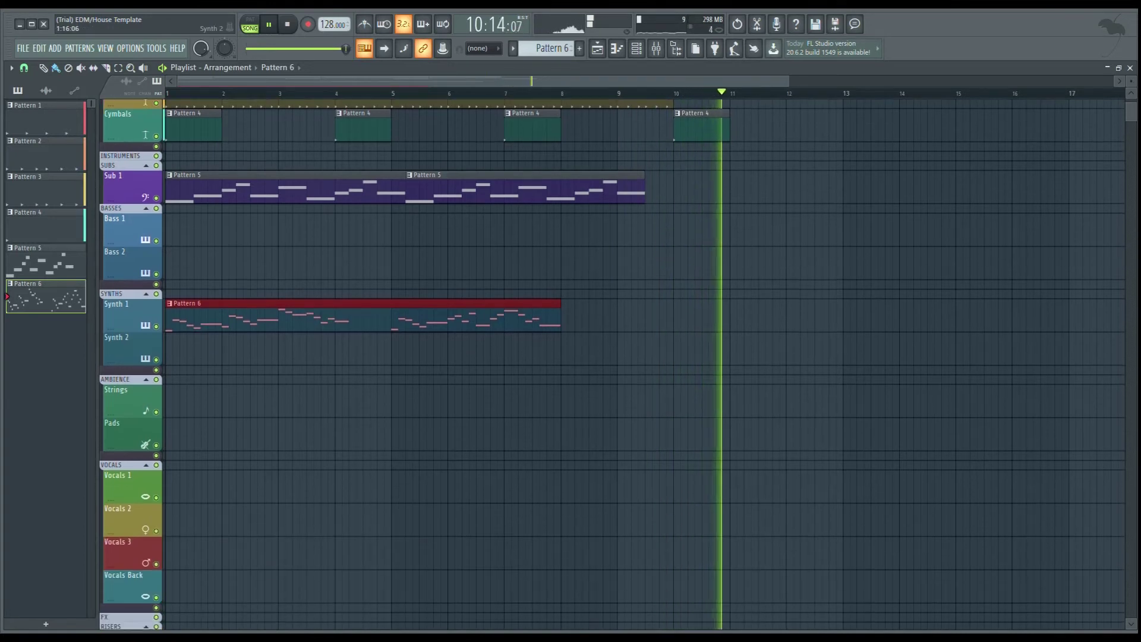
scroll(131, 381, "up", 6)
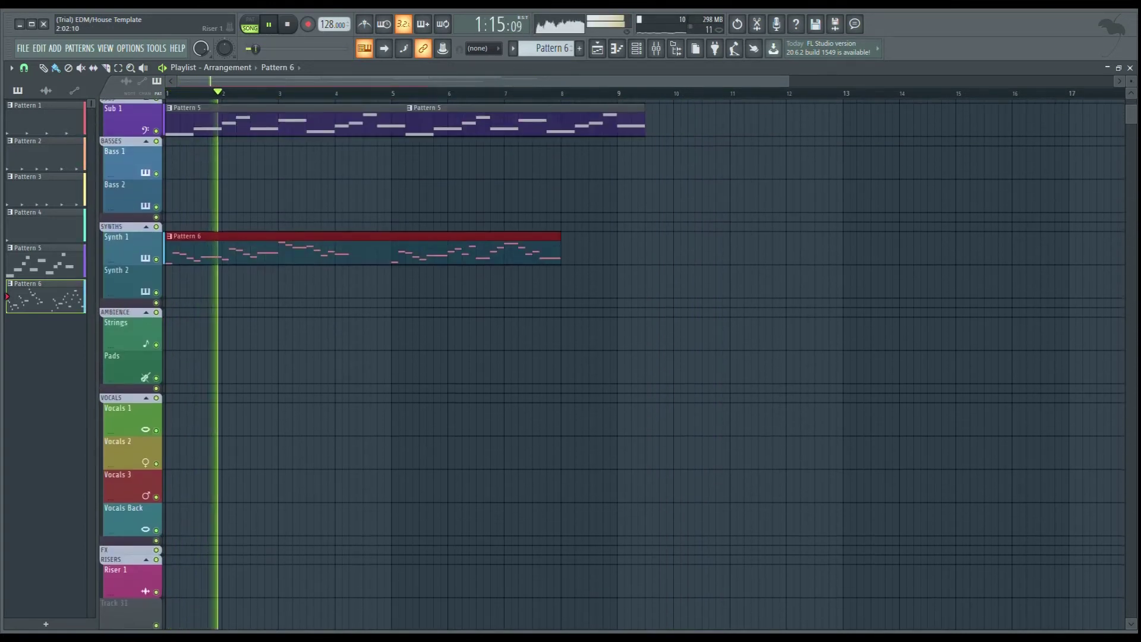
scroll(130, 380, "up", 4)
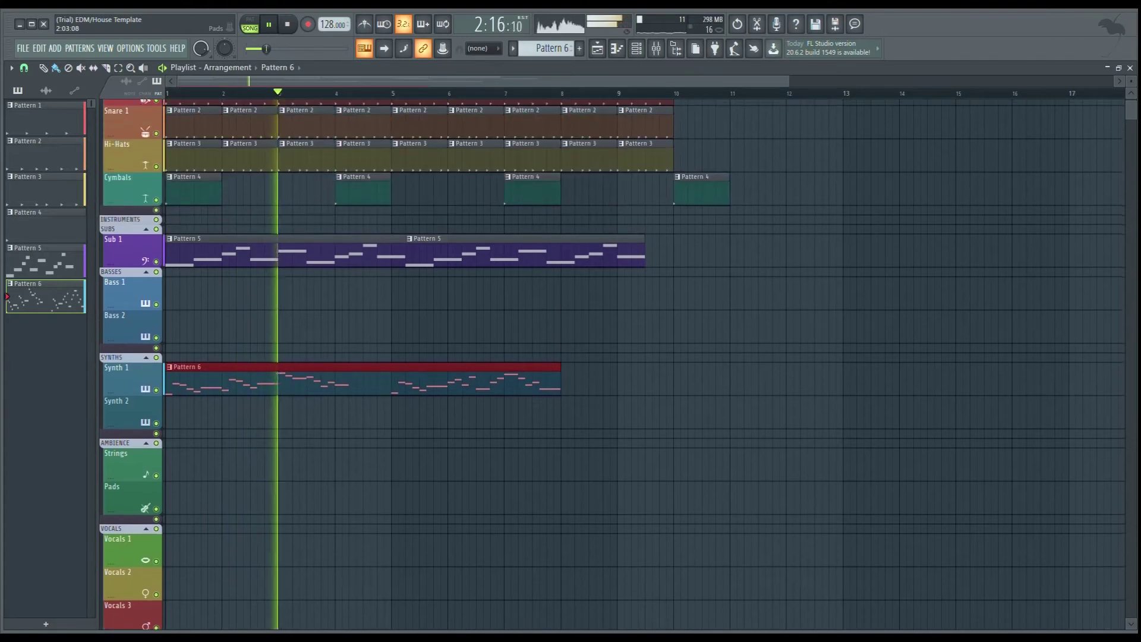
key("space")
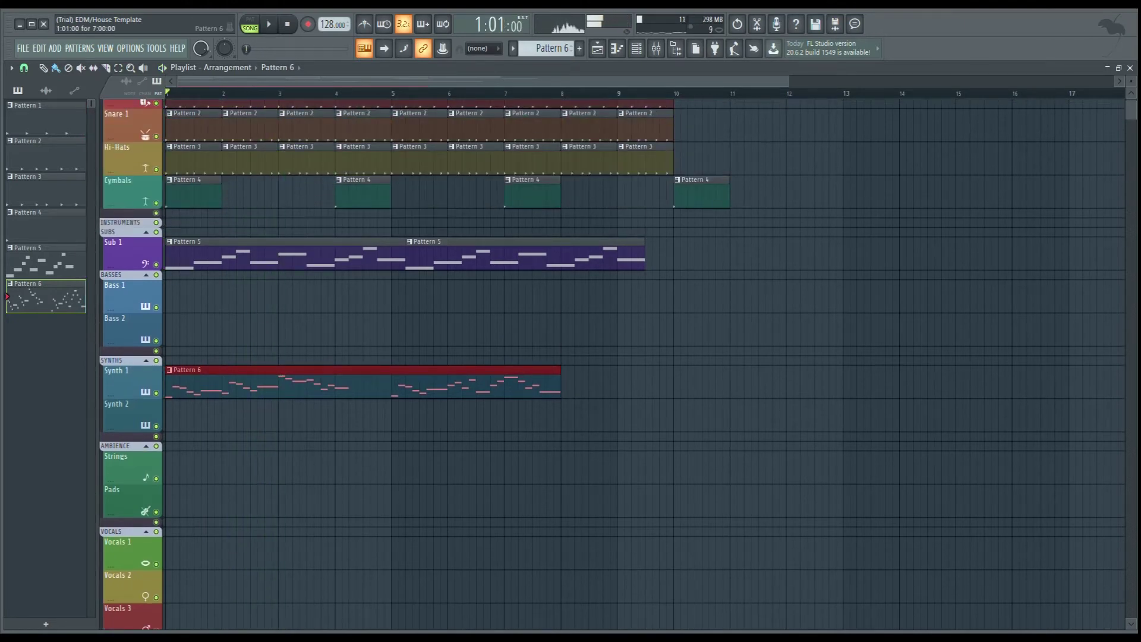
key("F7")
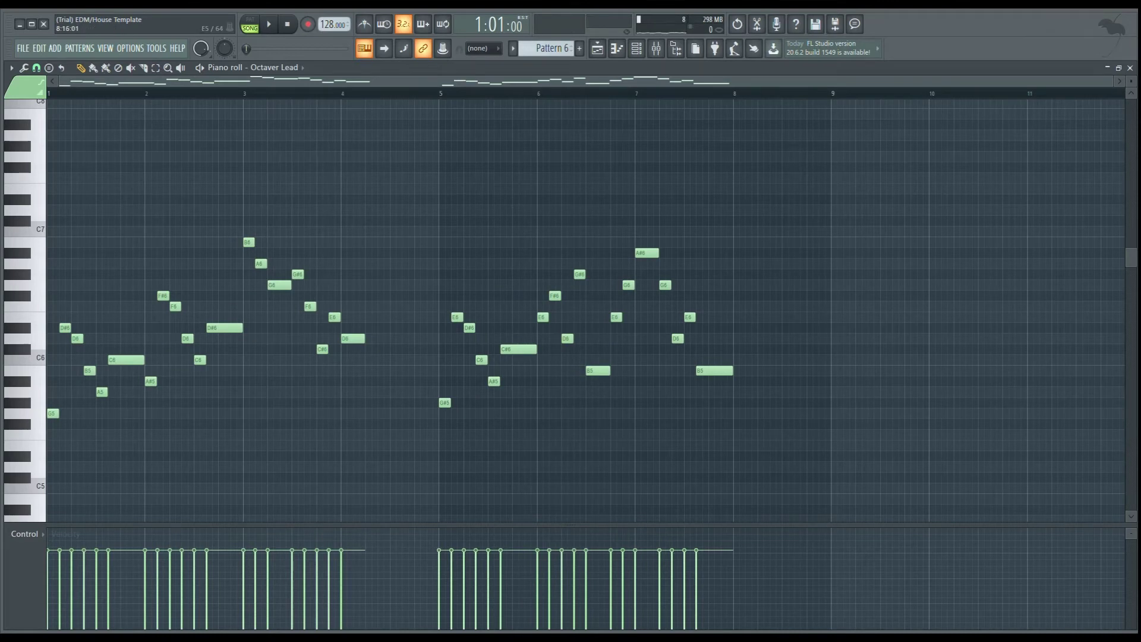
left_click_drag(825, 492, 218, 227)
scroll(142, 202, "down", 4)
scroll(126, 178, "up", 4)
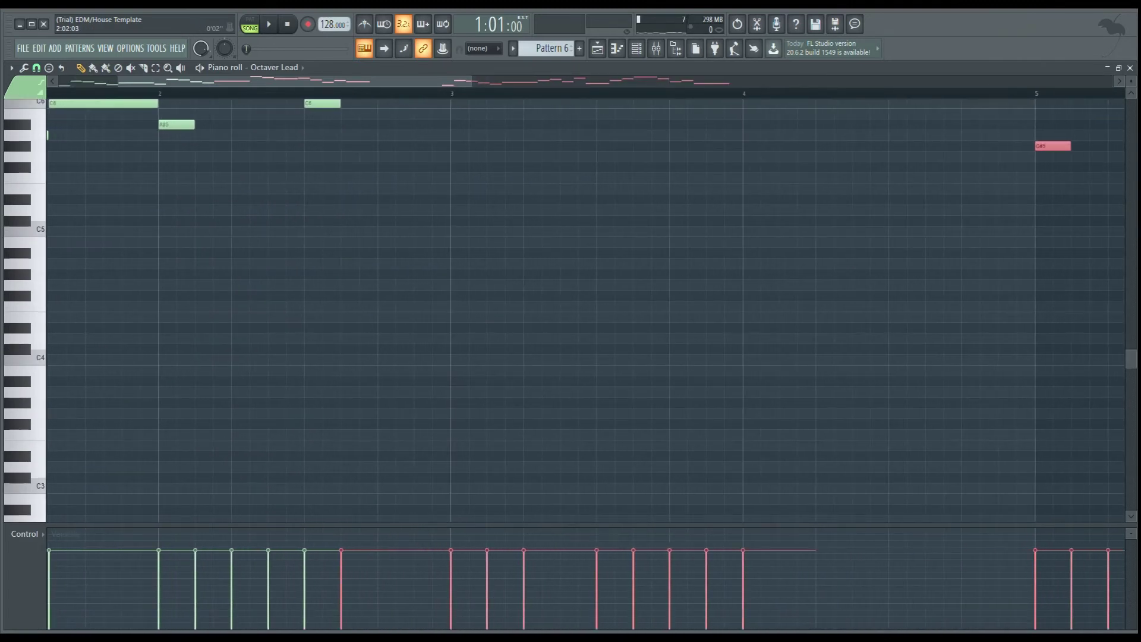
left_click_drag(179, 82, 116, 81)
scroll(1014, 232, "up", 3)
scroll(1014, 232, "down", 4)
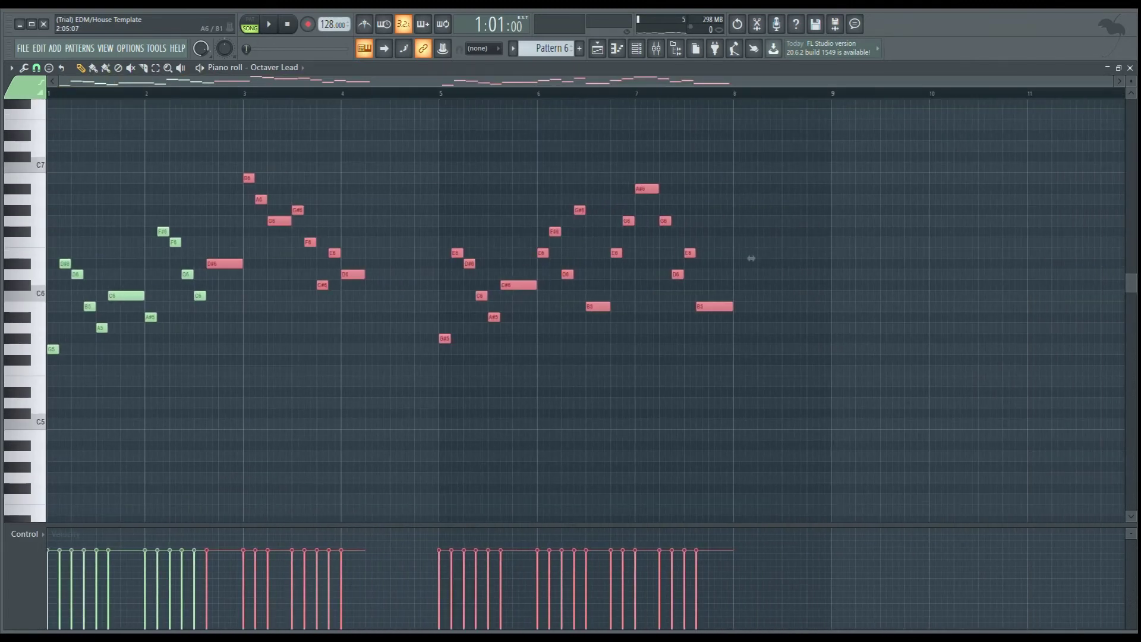
left_click(160, 177, "ctrl")
left_click_drag(149, 155, 456, 296)
left_click(900, 423, "ctrl")
left_click_drag(890, 462, 158, 163)
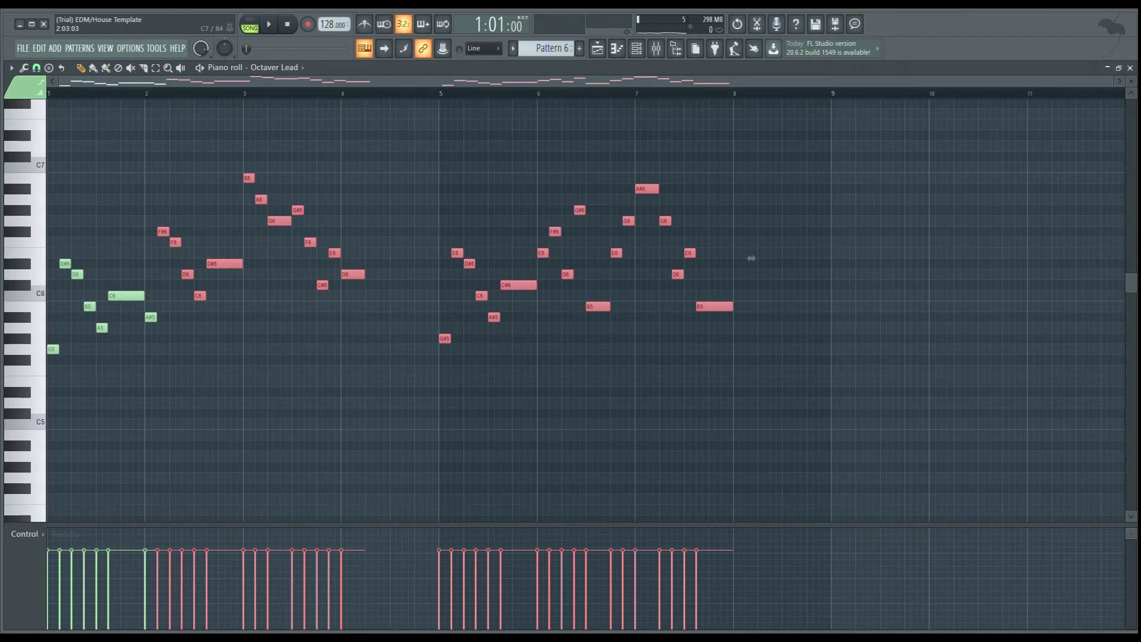
left_click(751, 258, "ctrl")
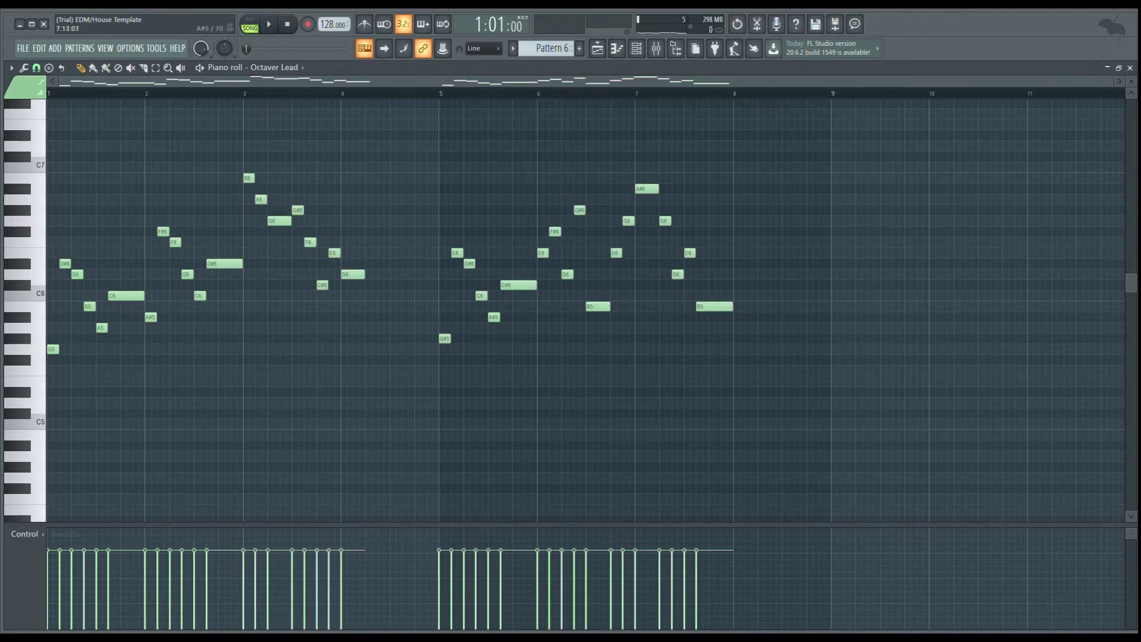
Step: Delete every melody note after the A#5 that opens bar 2 and play the shortened melody
left_click_drag(766, 364, 168, 142)
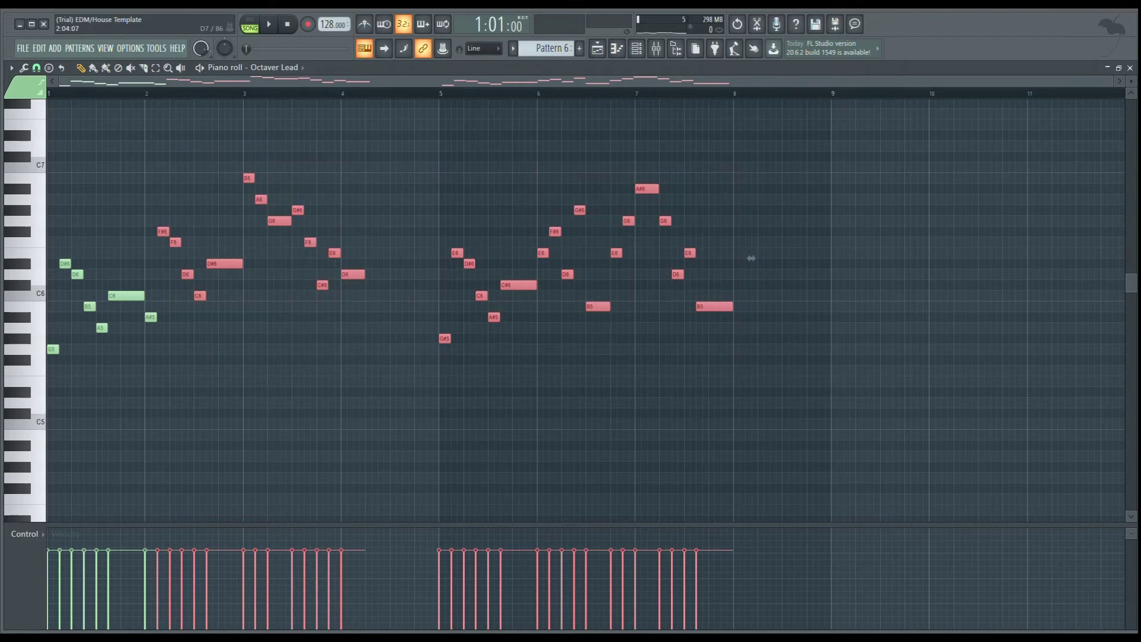
key("Delete")
key("space")
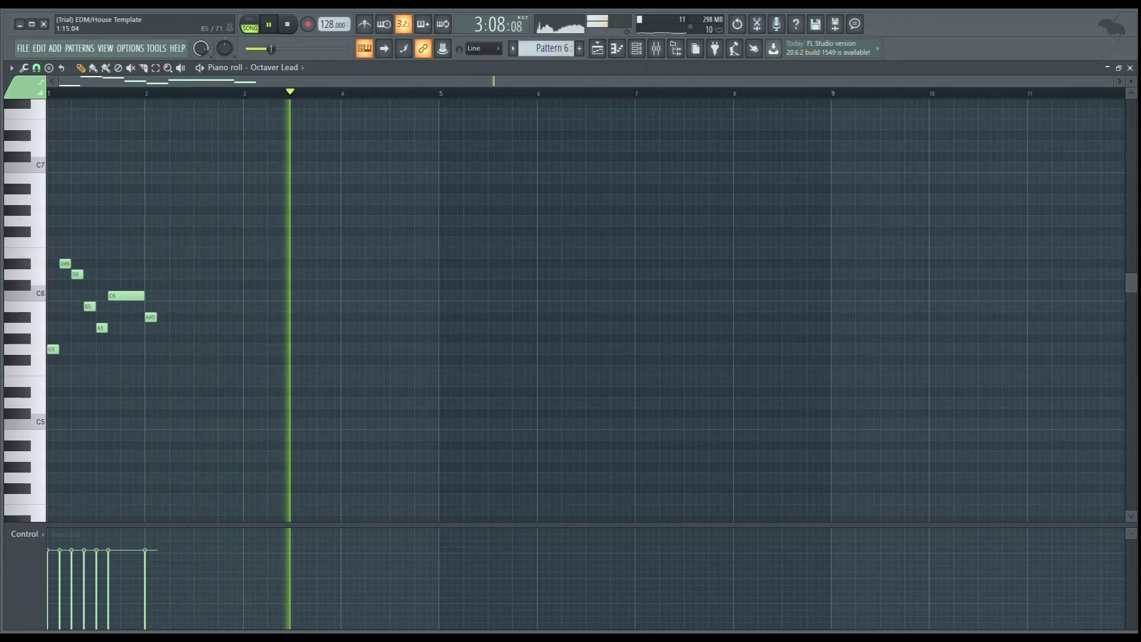
key("space")
Step: Copy the seven-note opening phrase to bar 3, transposed two semitones down to start on F5, and play it
key("ctrl+v")
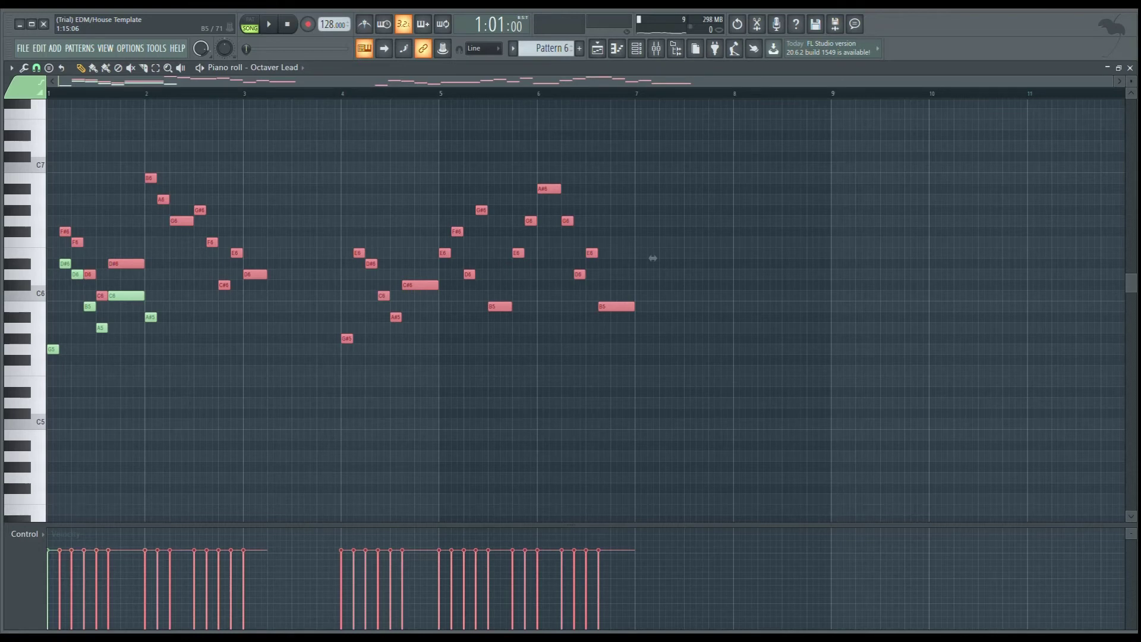
key("Delete")
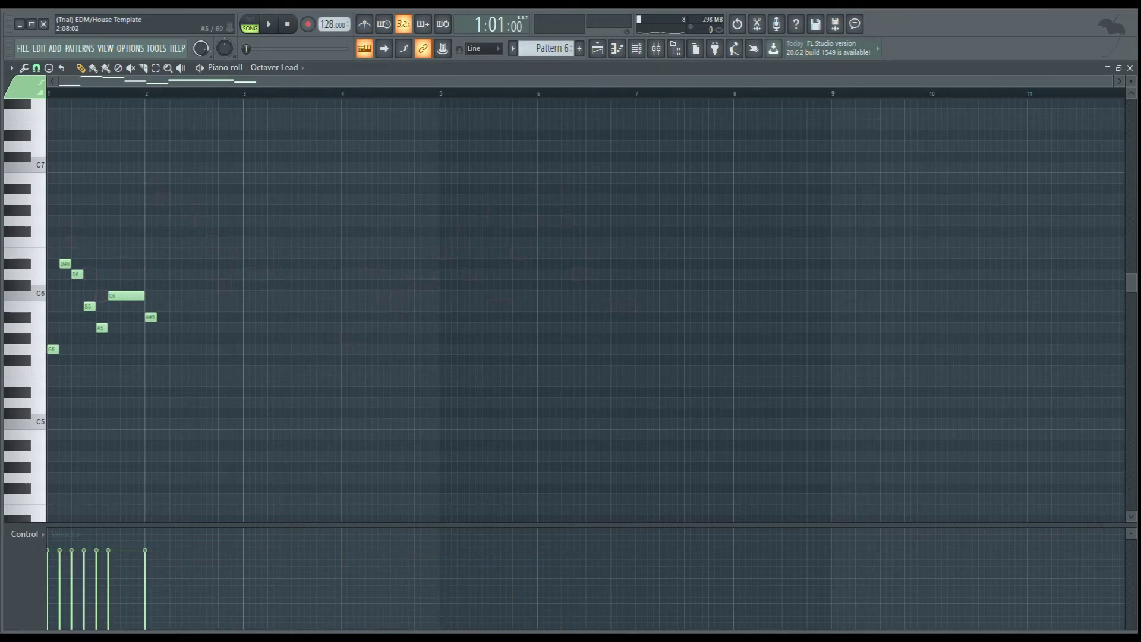
left_click_drag(206, 374, 47, 238)
left_click_drag(175, 306, 371, 327)
key("space")
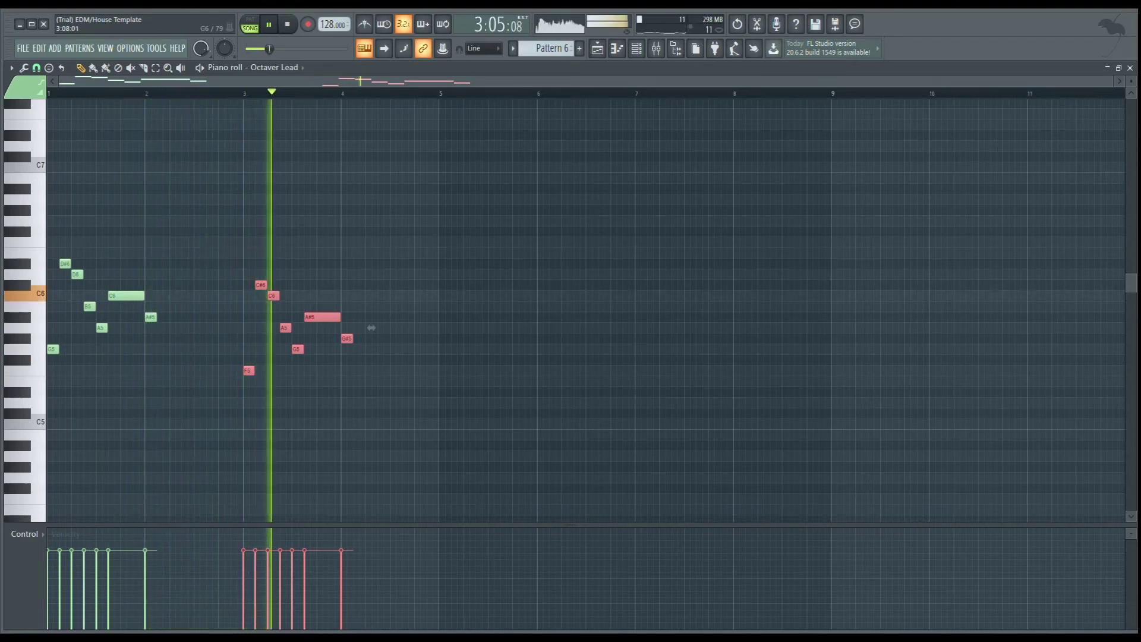
key("space")
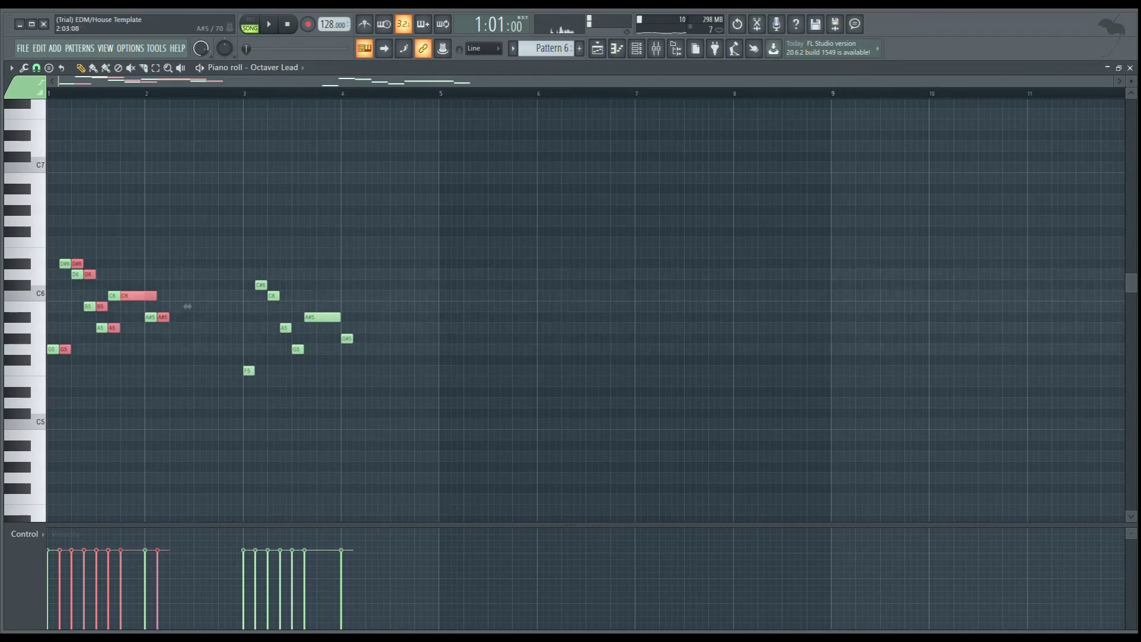
Step: Place phrase copies at bar 5, one semitone higher, and at bar 7 at the original pitch, and play the melody
left_click_drag(187, 306, 563, 295)
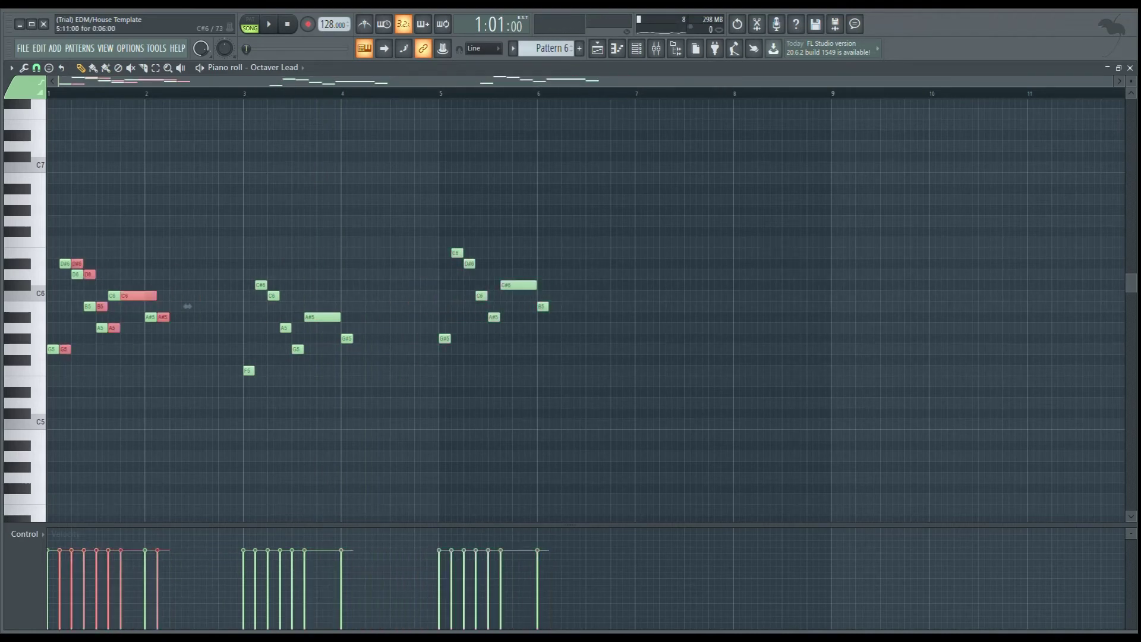
left_click_drag(187, 306, 763, 306)
key("space")
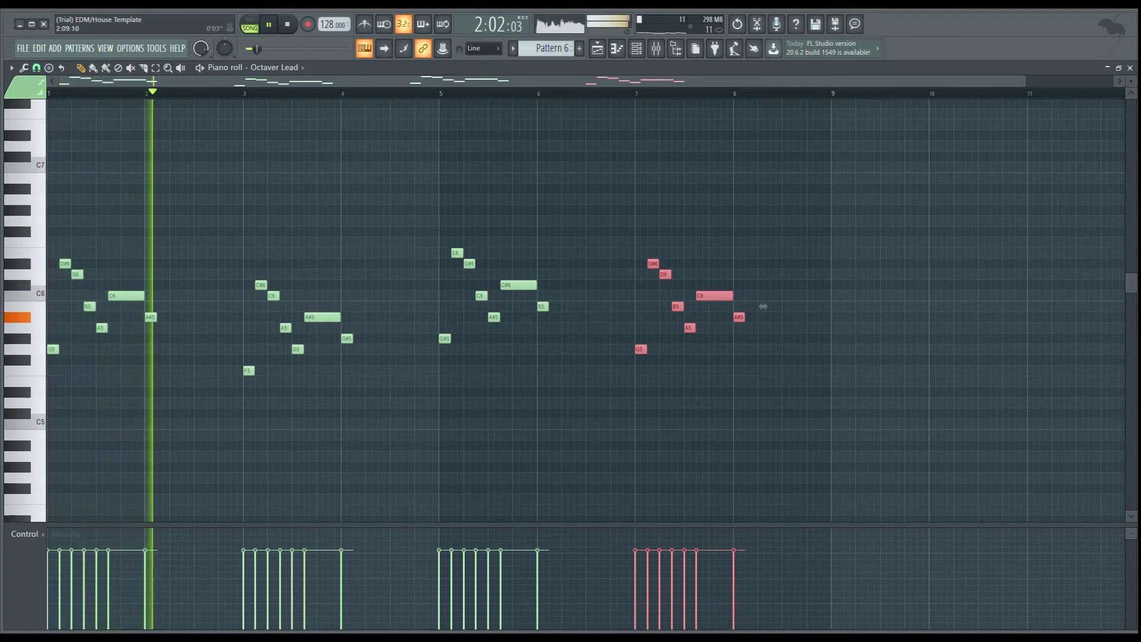
key("space")
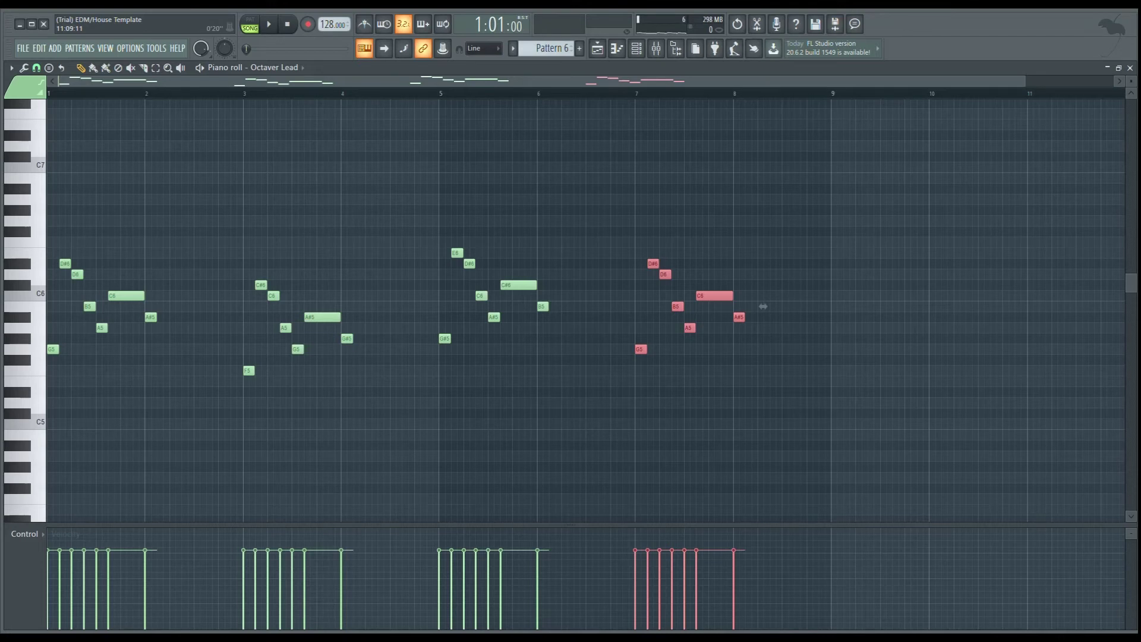
Step: Return to the playlist, create a new empty Pattern 7, and open the Pad channel's instrument from the channel rack
key("F5")
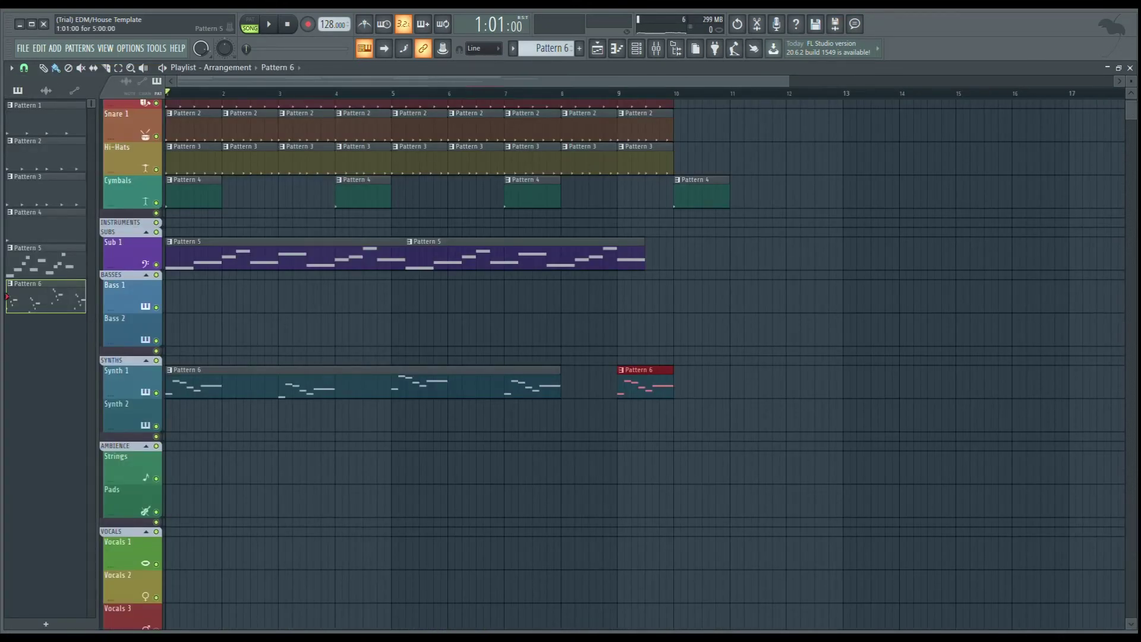
left_click(580, 48)
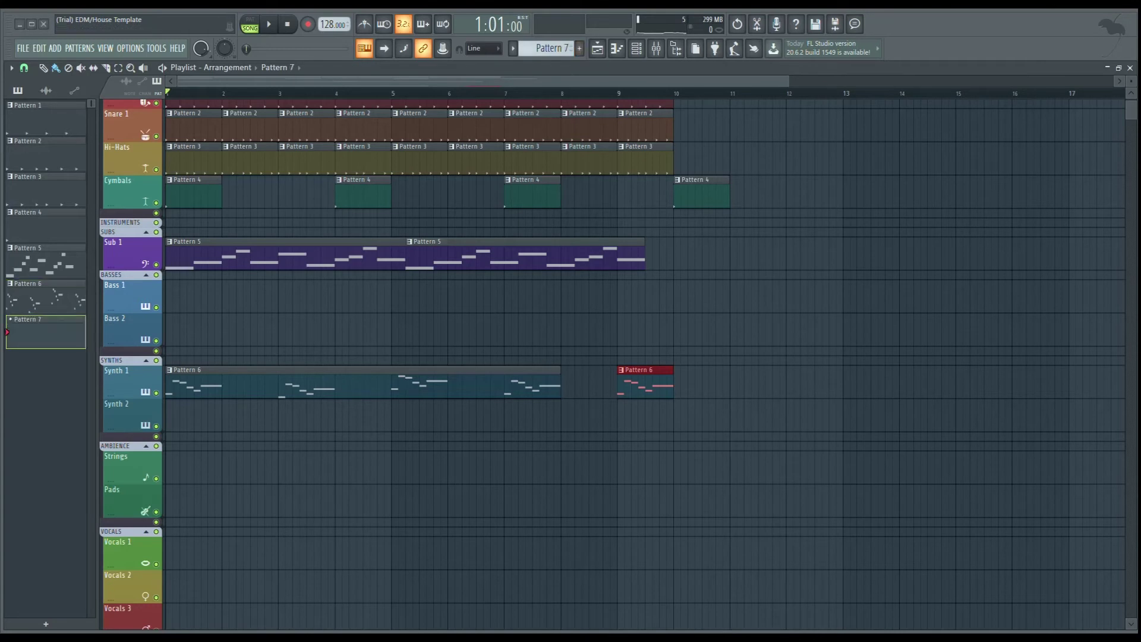
left_click(637, 48)
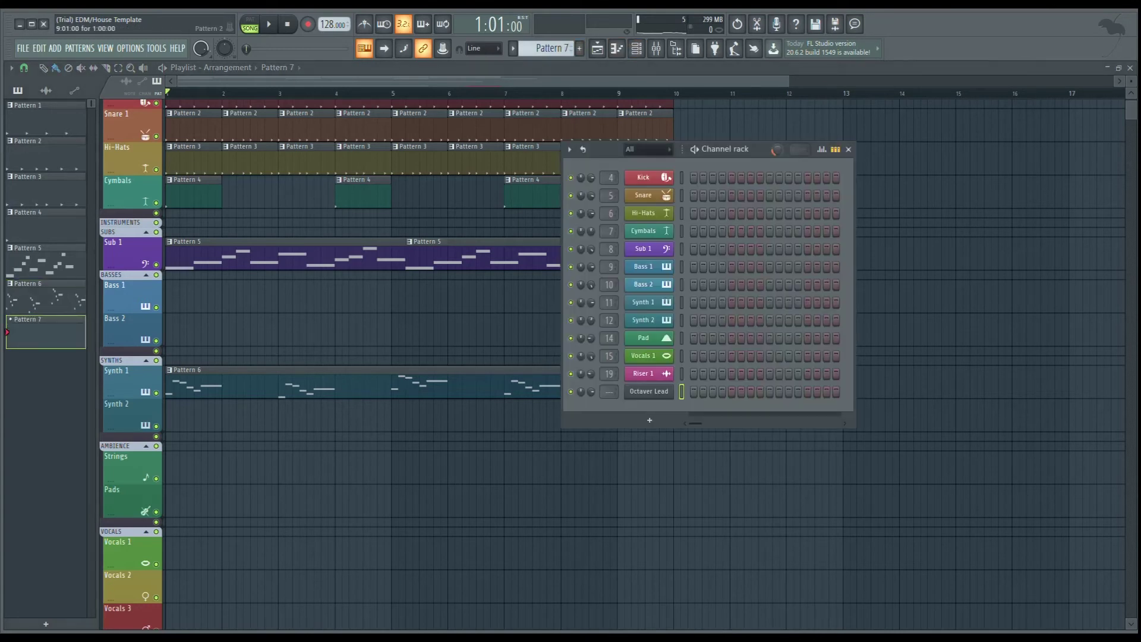
left_click(643, 338)
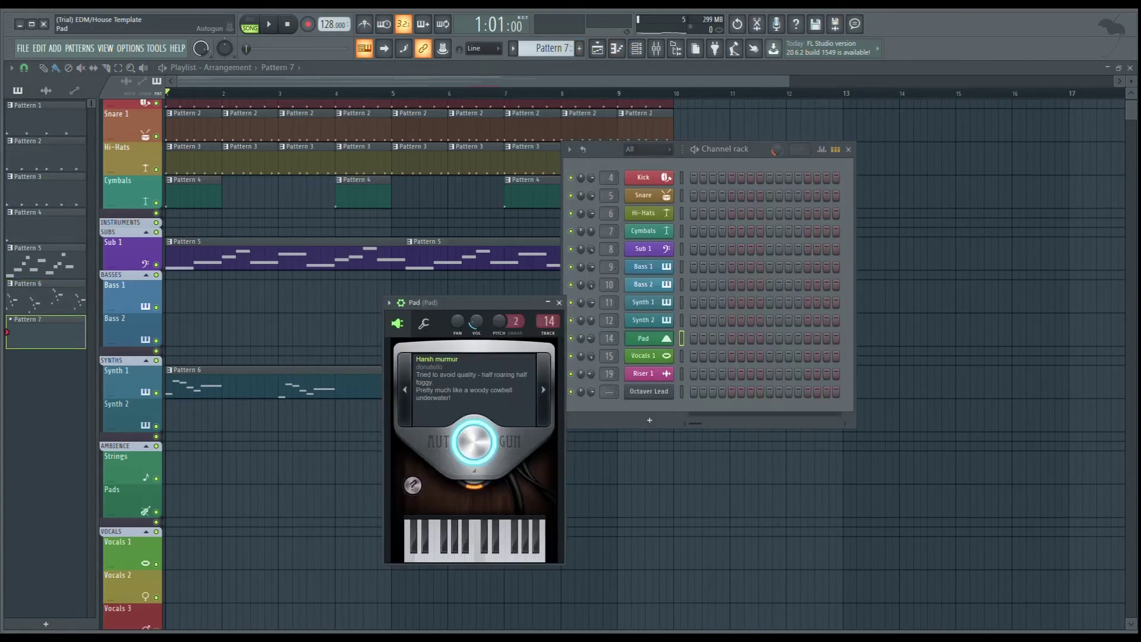
Step: Audition the Harsh murmur preset with a few notes while adjusting the Pad channel's volume and Autogun's master level
key("v")
key("b")
key("b")
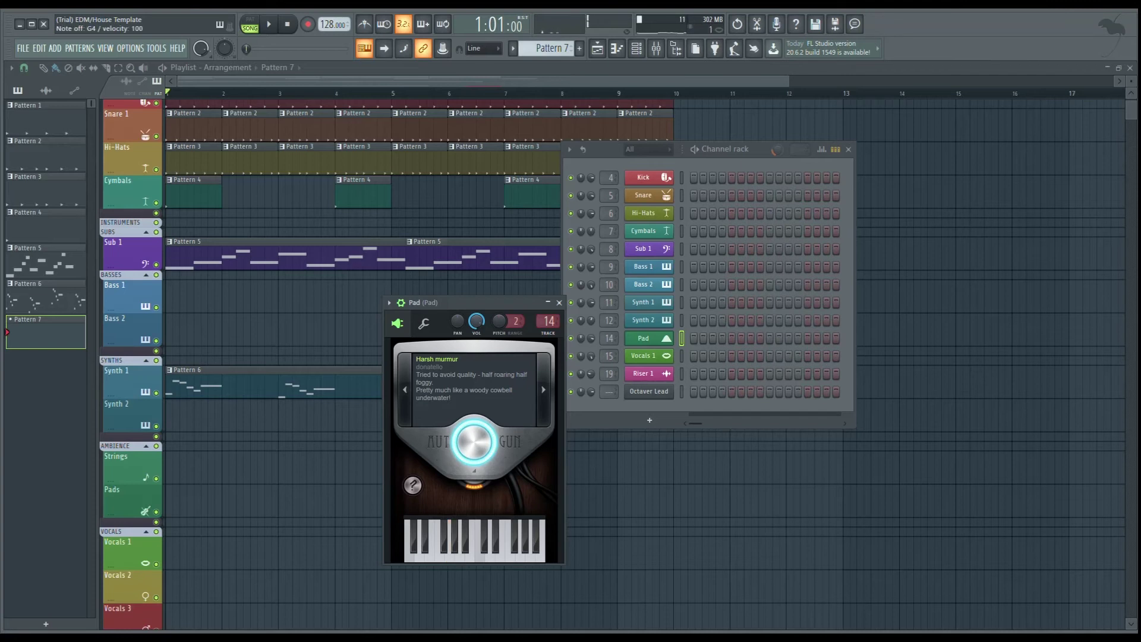
left_click_drag(476, 320, 476, 334)
key("x")
key("c")
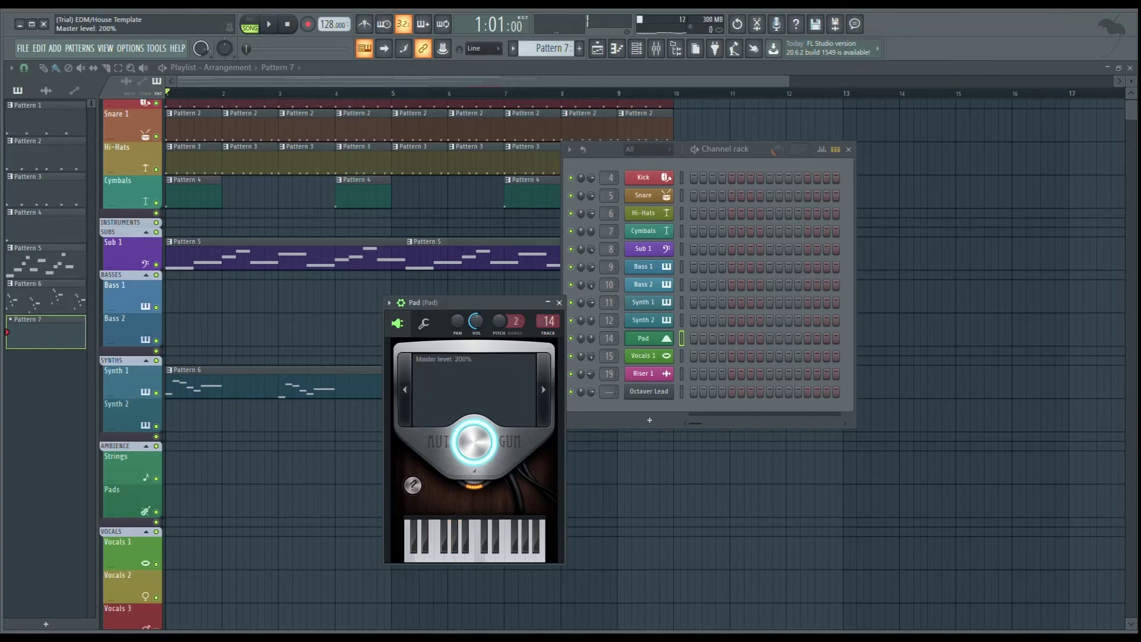
left_click_drag(474, 442, 473, 470)
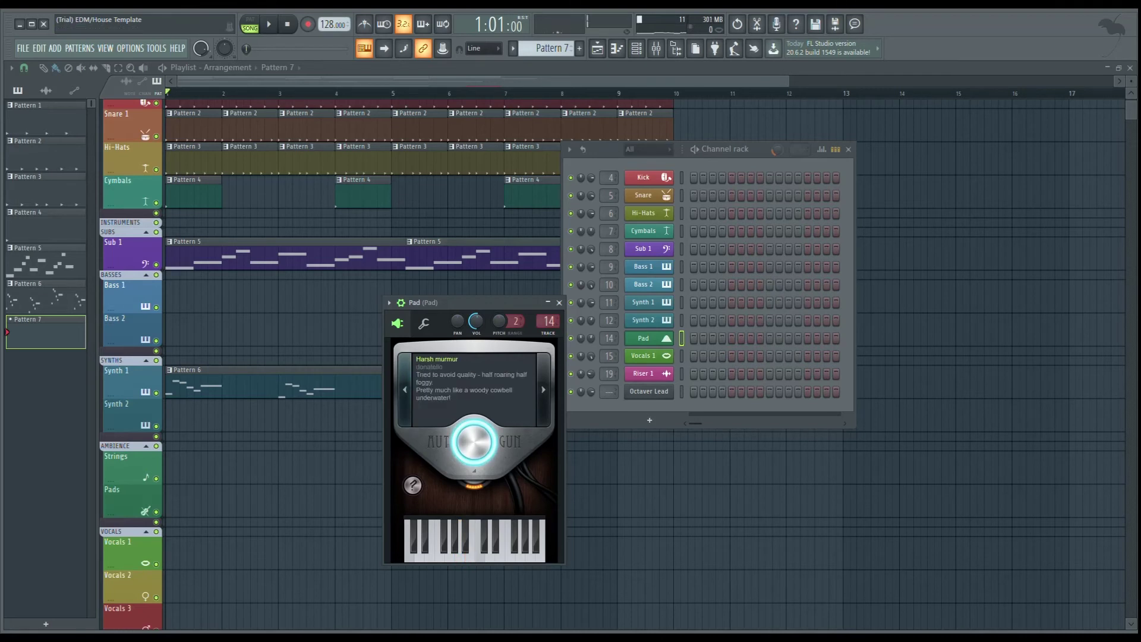
Step: Step back through the Autogun presets past Long drone 7 to Angel, auditioning them with test notes
left_click(405, 390)
key("m")
key("m")
left_click(405, 389)
key("m")
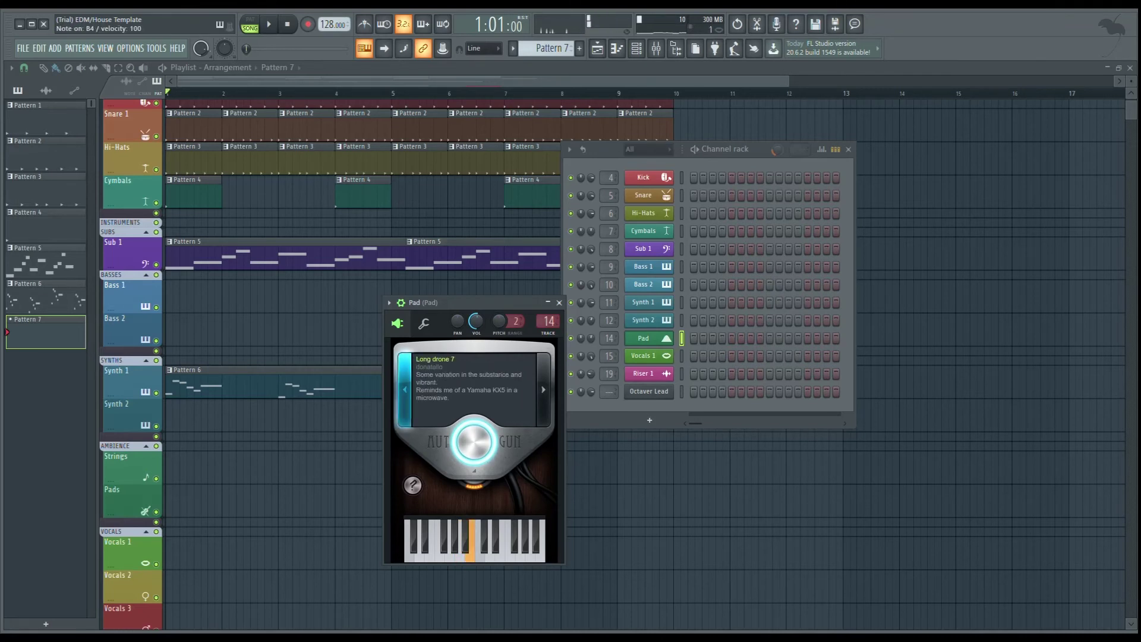
left_click(405, 389)
key("m")
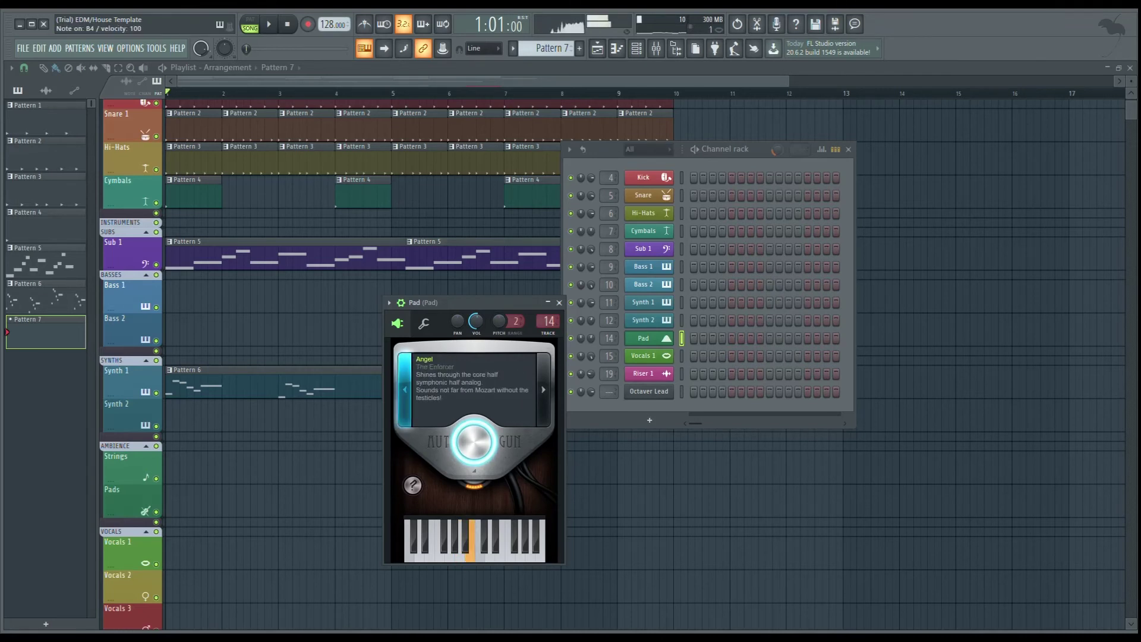
key("m")
key("v")
key("c")
Step: Step back to the Flanged pad and WhisperyFeel presets and audition each with several notes
left_click(404, 390)
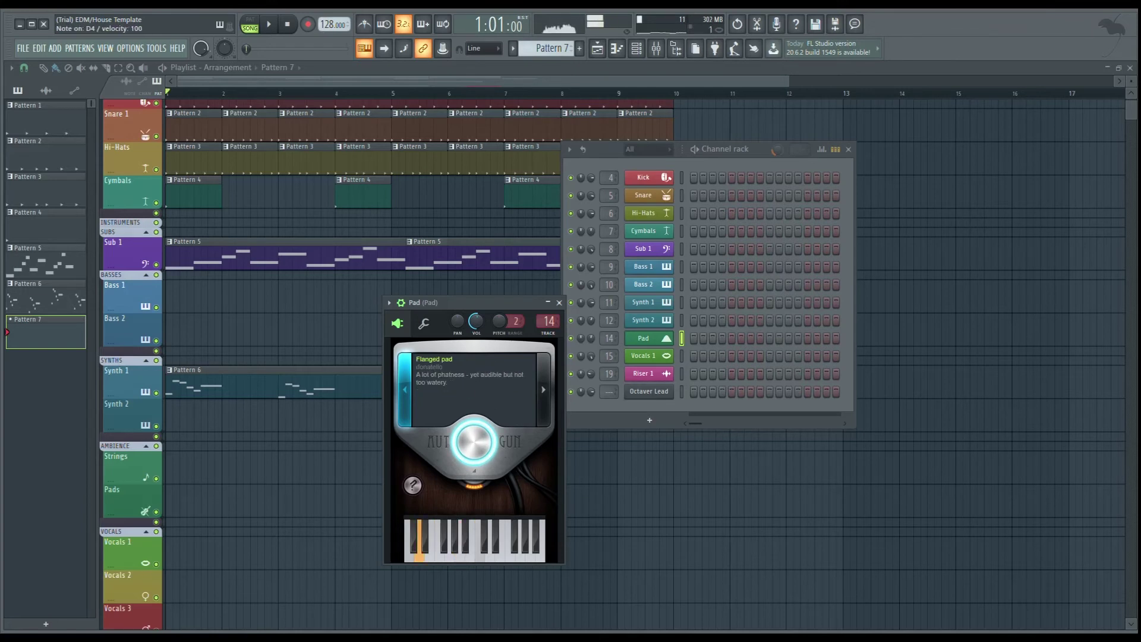
key("n")
key("t")
key("u")
left_click(405, 390)
key("t")
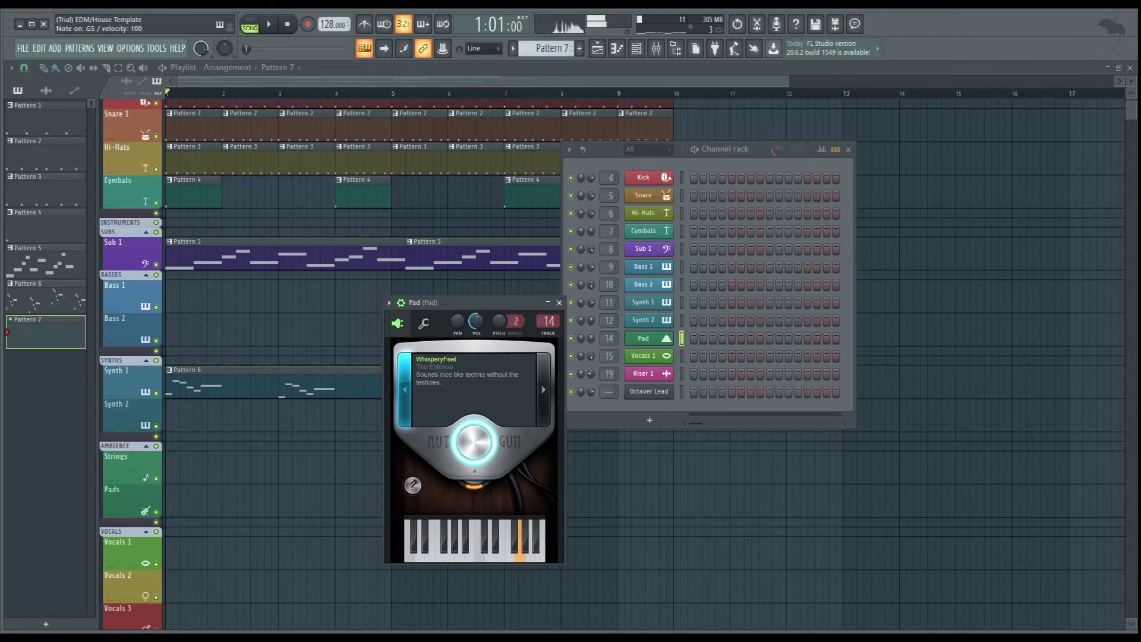
key("t")
key("u")
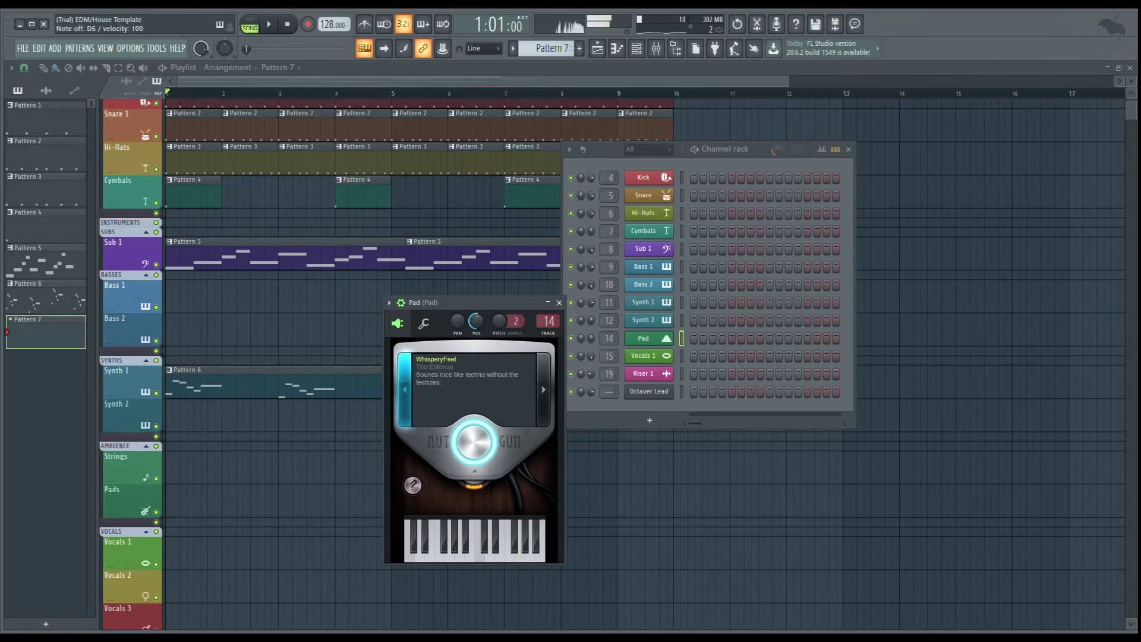
Step: Step back to the presets named Pad and Wave 7 and audition each with test notes
left_click(405, 390)
key("t")
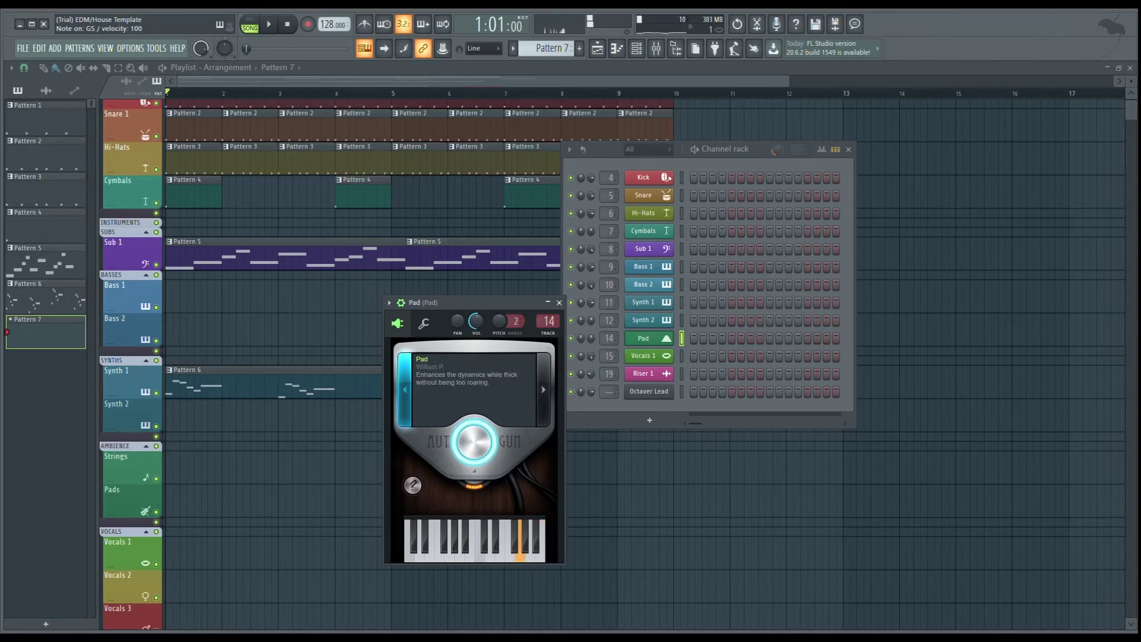
key("u")
left_click(404, 390)
key("t")
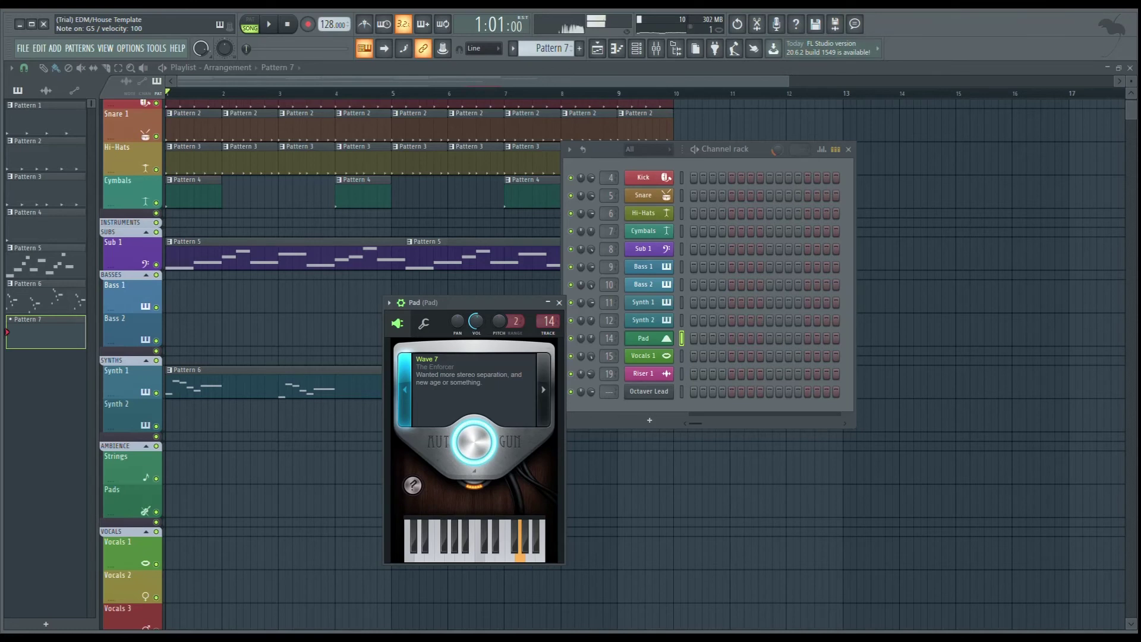
Step: Load the preceding Autogun preset, named Instrument, and audition it with several different notes
left_click(405, 389)
key("o")
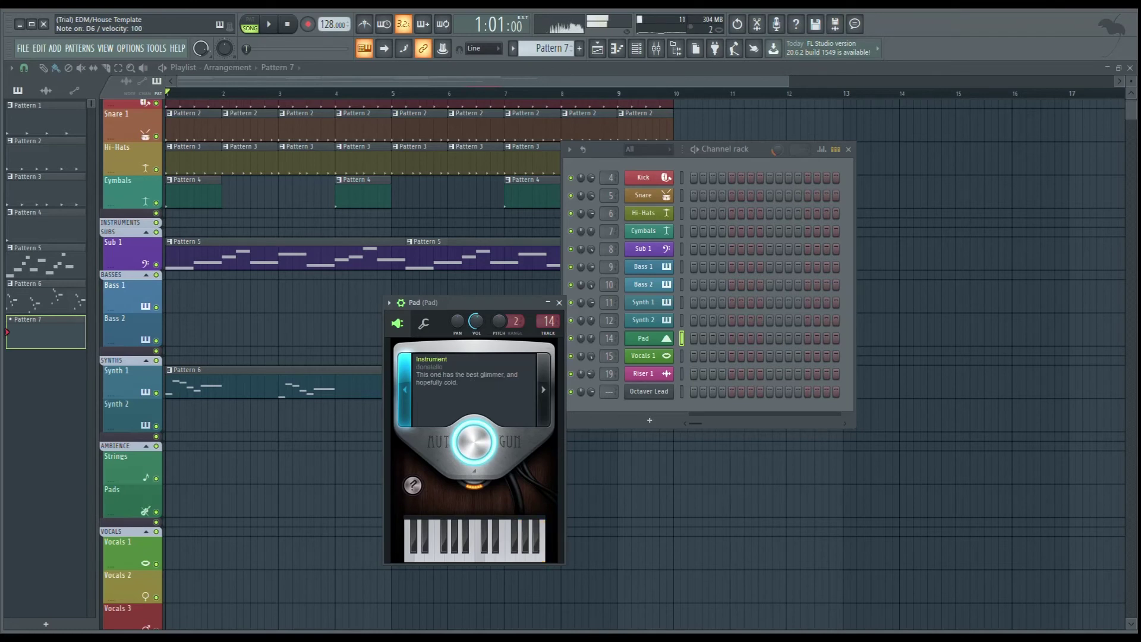
key("u")
key("r")
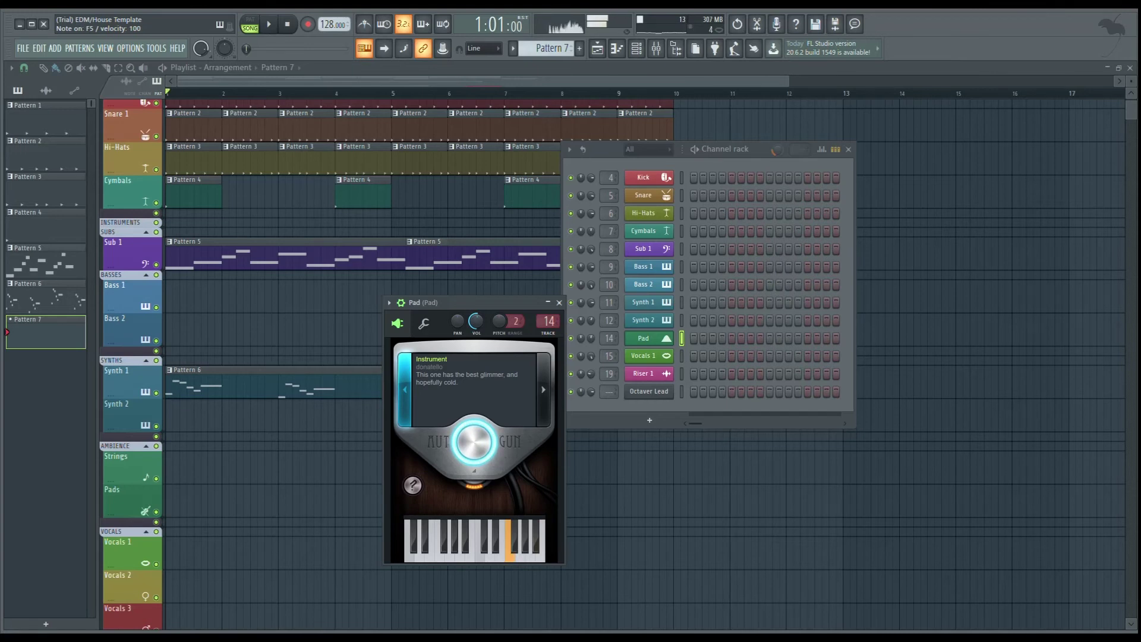
key("y")
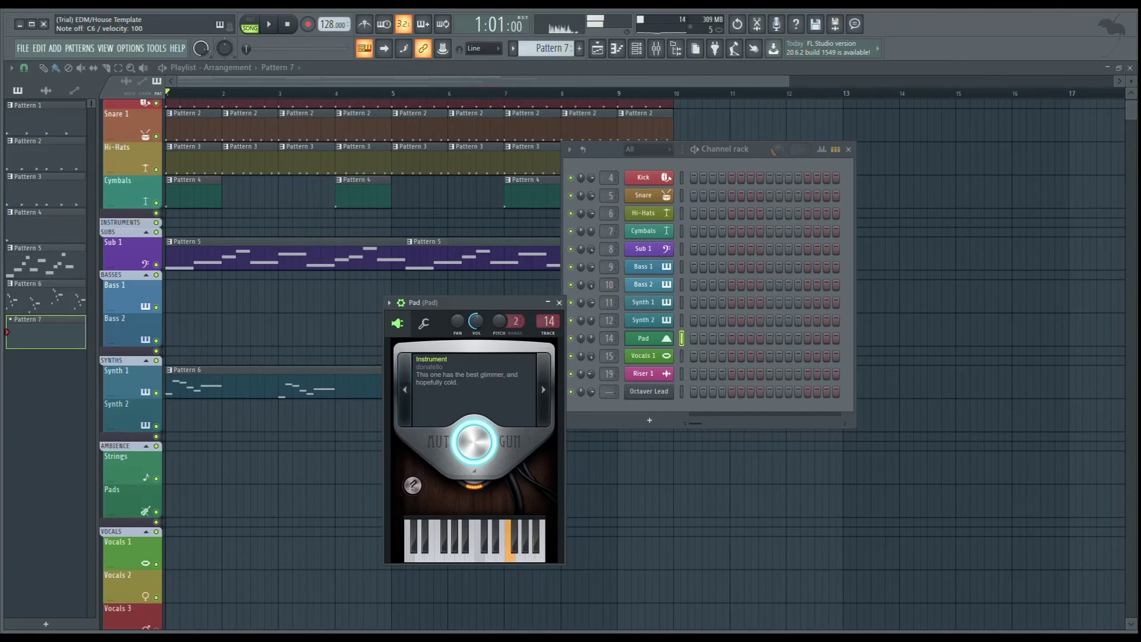
Step: Open the Pad channel's piano roll for Pattern 7 and try out different notes for the pad melody
key("F7")
key("r")
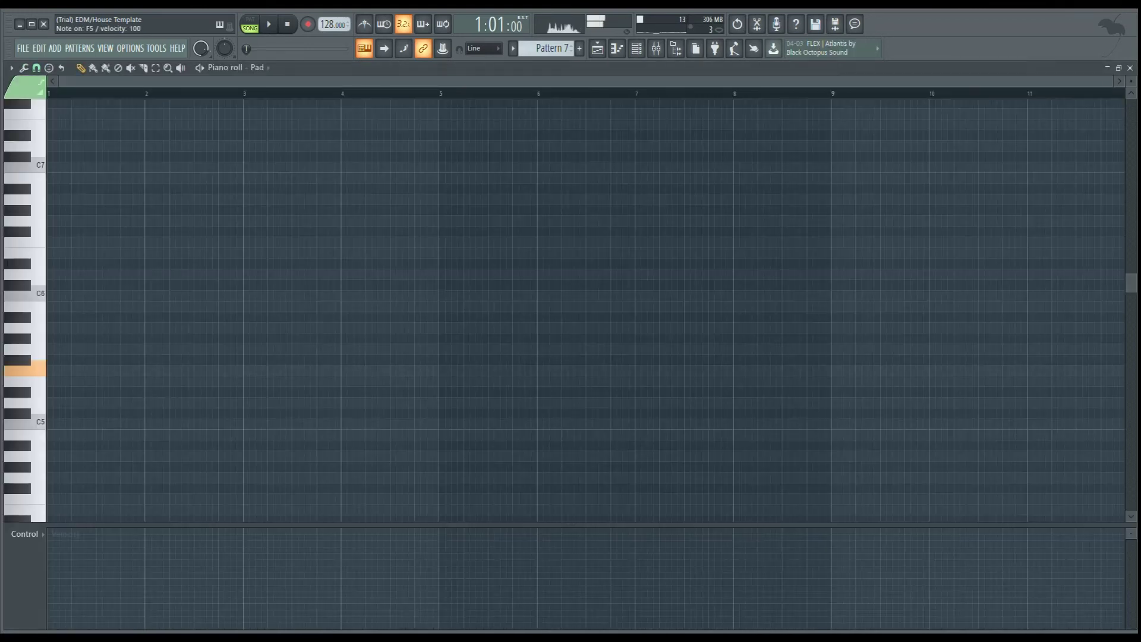
key("y")
key("i")
key("y")
key("r")
key("y")
key("i")
key("y")
key("r")
key("i")
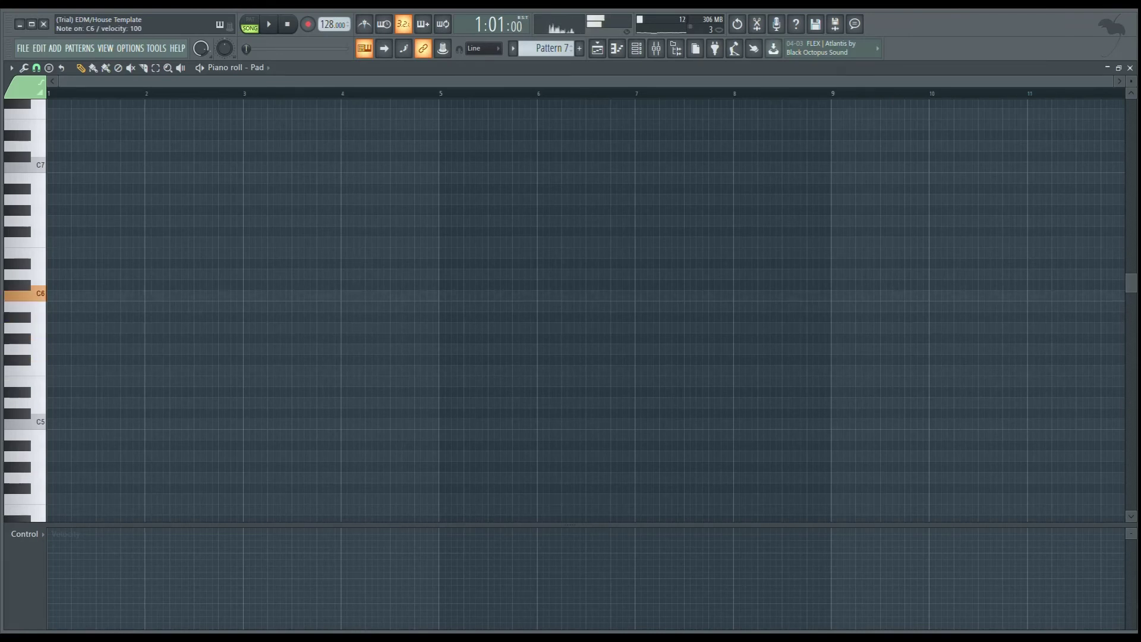
key("r")
key("y")
key("e")
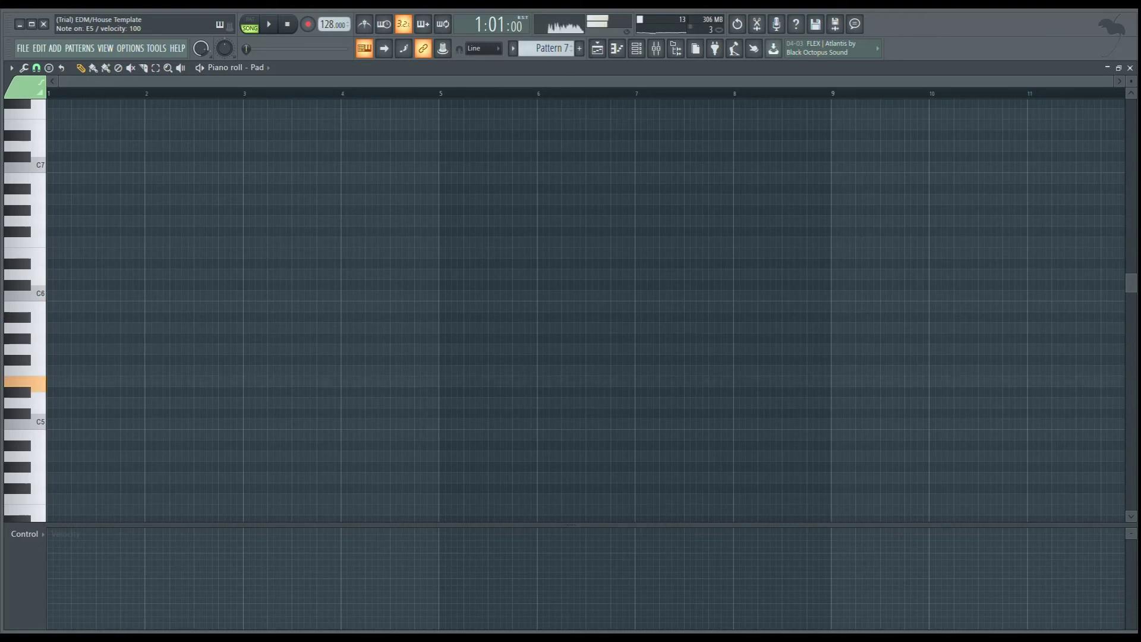
key("t")
key("u")
key("y")
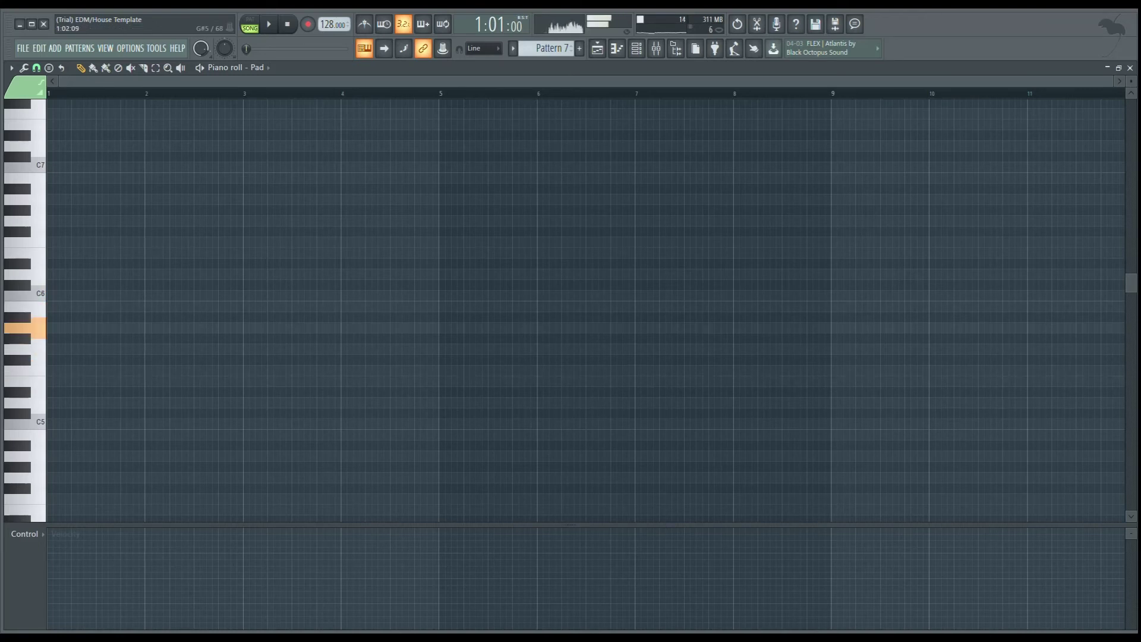
Step: Draw a one-bar A5 note in bar 1 and a one-bar B5 note in bar 2, and play the pattern
key("y")
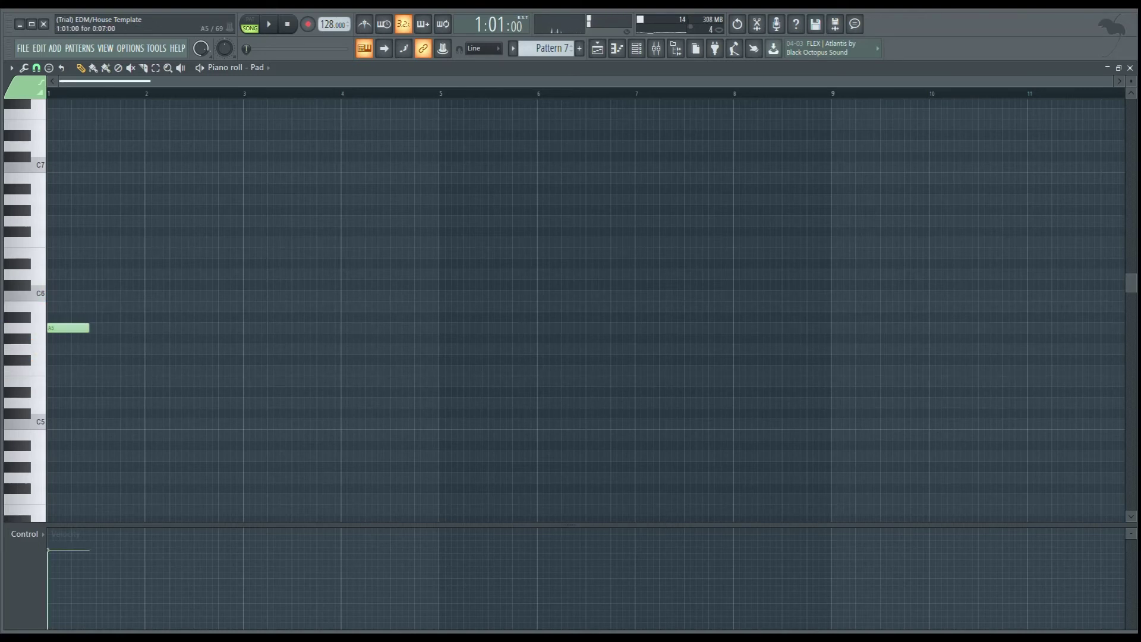
key("6")
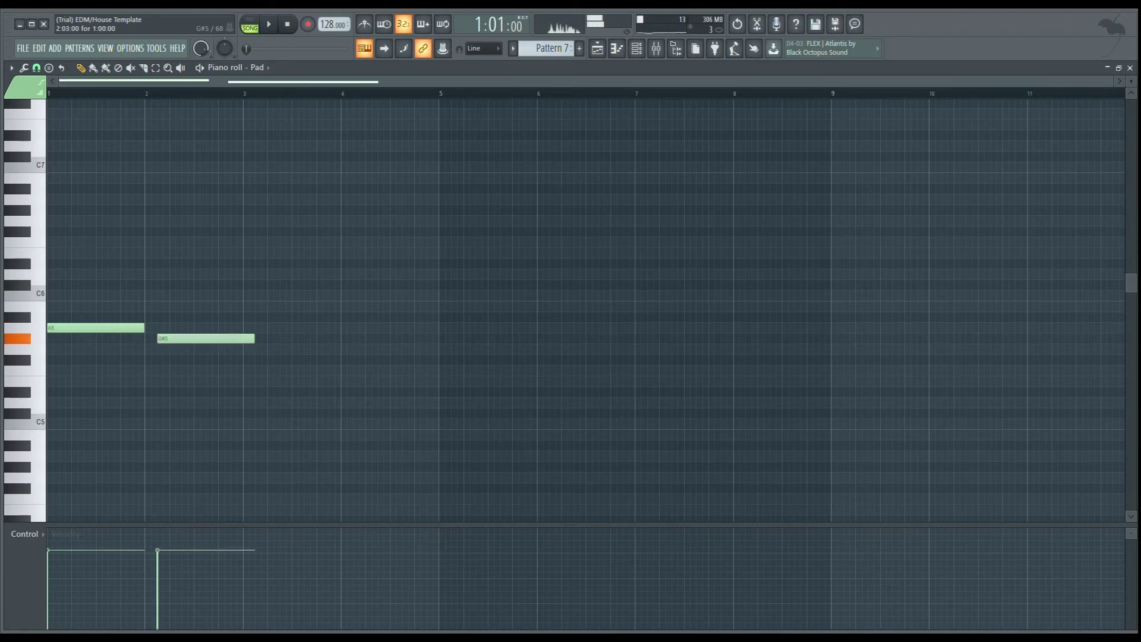
left_click_drag(161, 338, 149, 307)
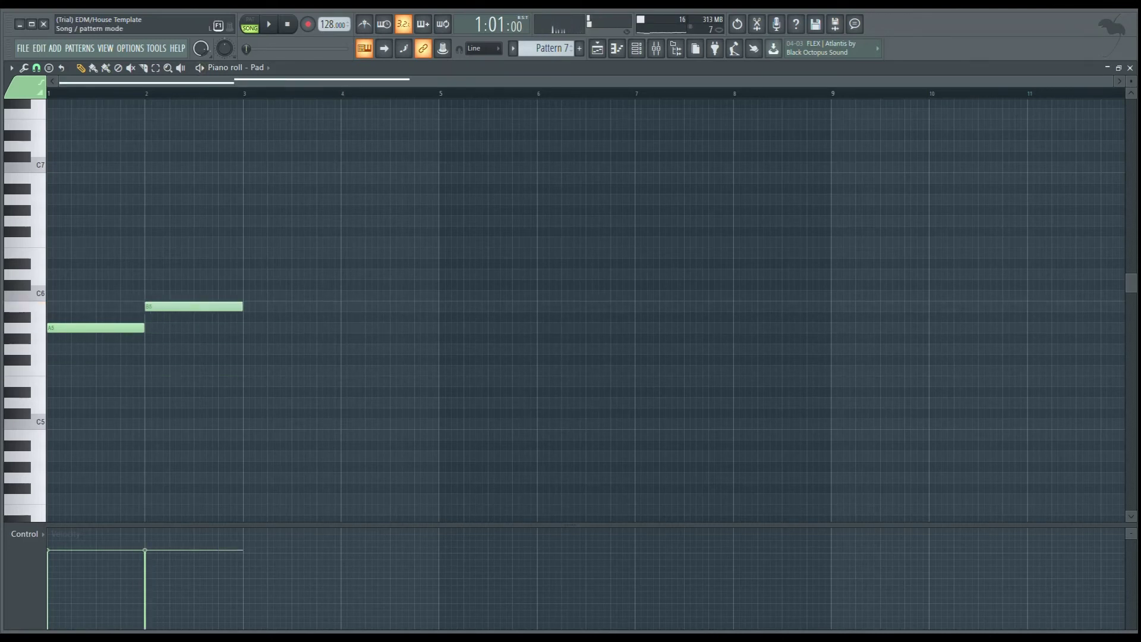
key("space")
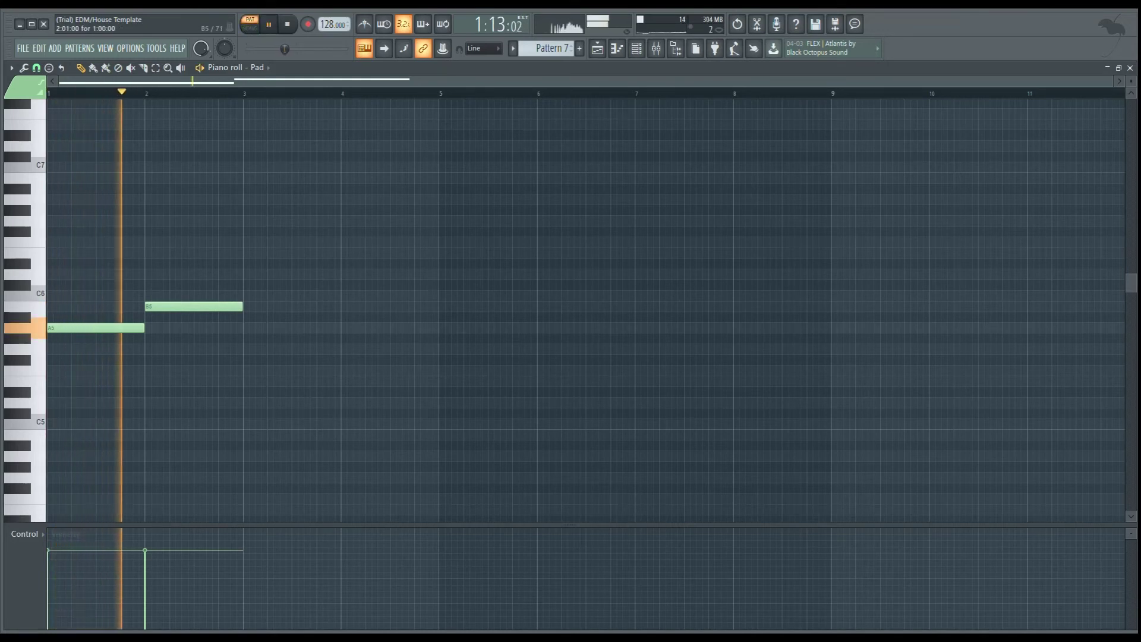
key("space")
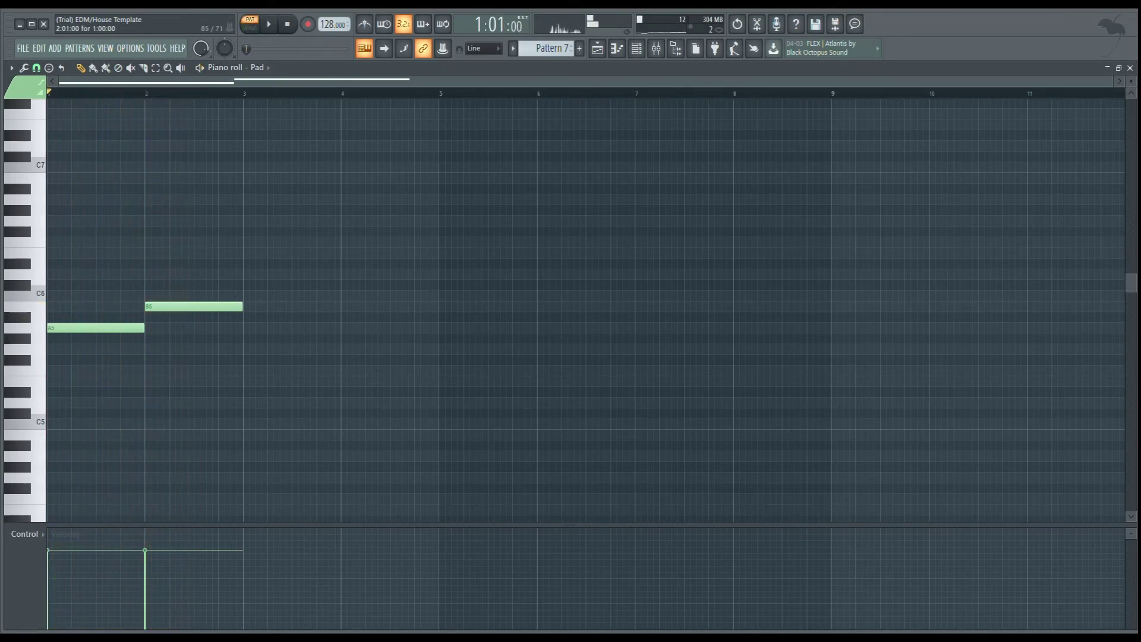
Step: Halve the B5 in bar 2, fill the gap with G5, and add one-bar B5 and G#5 notes in bars 3 and 4
key("space")
left_click_drag(241, 306, 197, 349)
key("space")
left_click(58, 328)
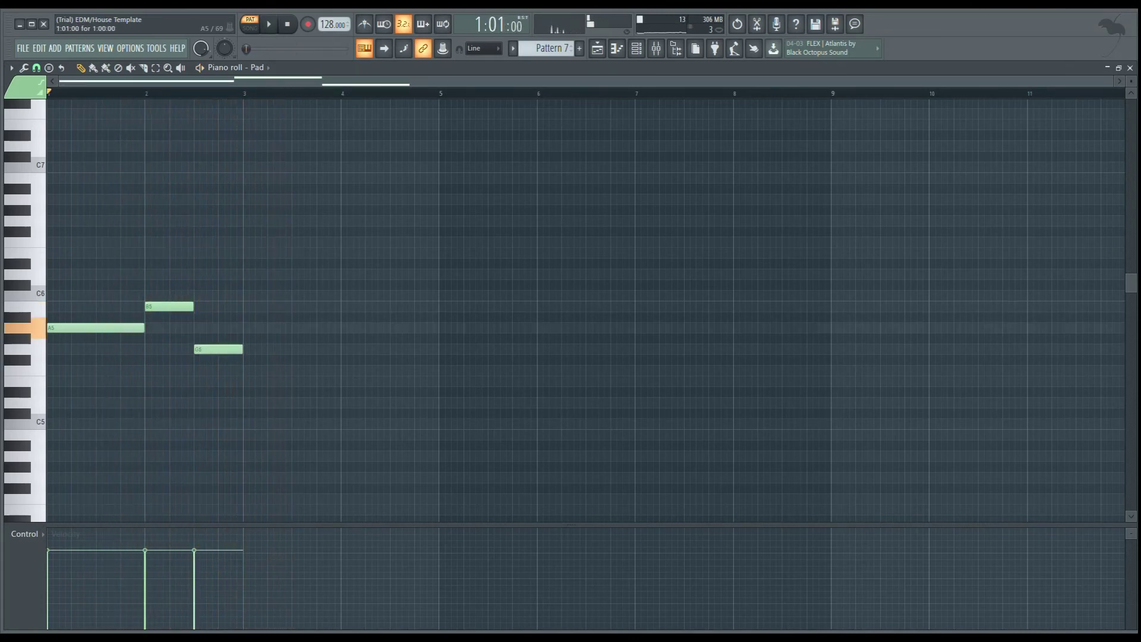
left_click_drag(238, 317, 244, 306)
key("space")
left_click(345, 338)
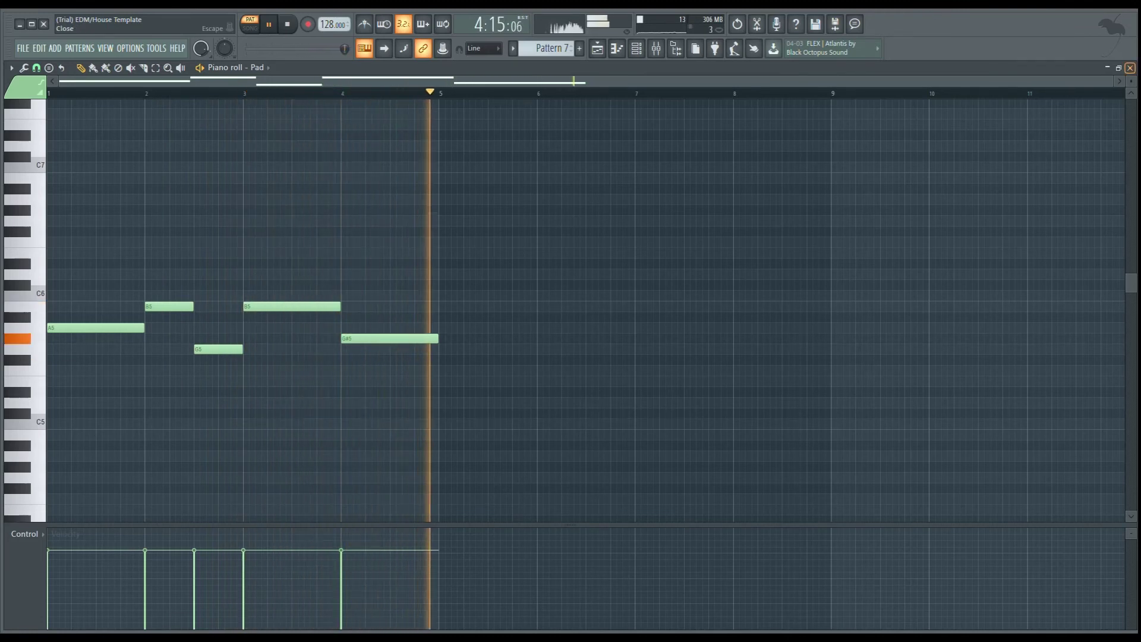
Step: Close the piano roll, place Pattern 7 at the start of the Pads track, and play the song
left_click(1129, 68)
key("space")
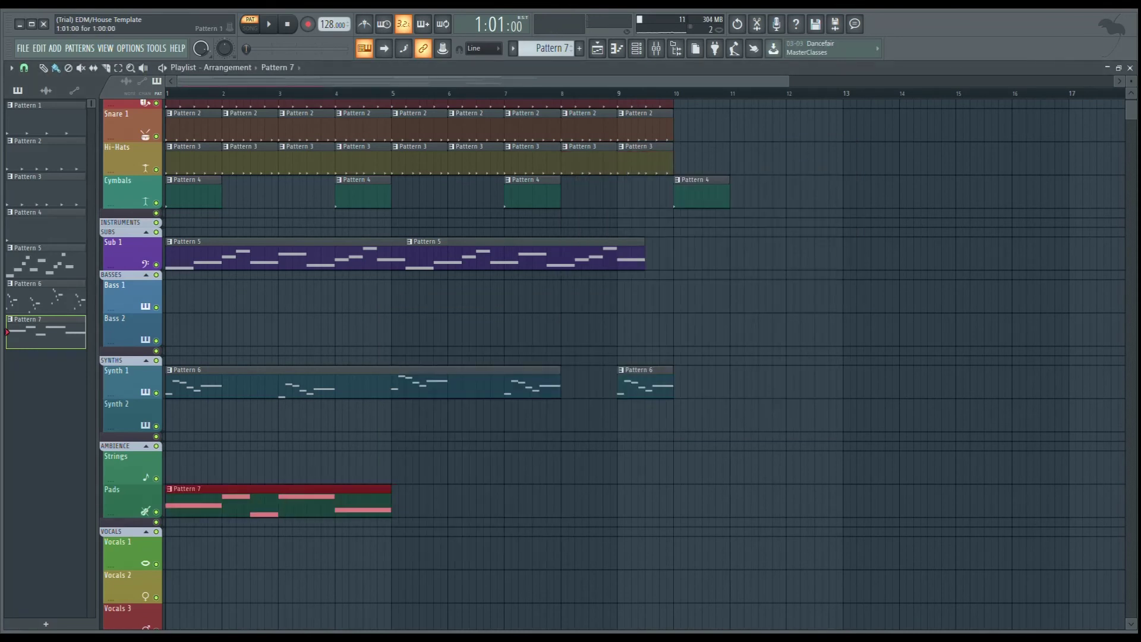
key("l")
key("space")
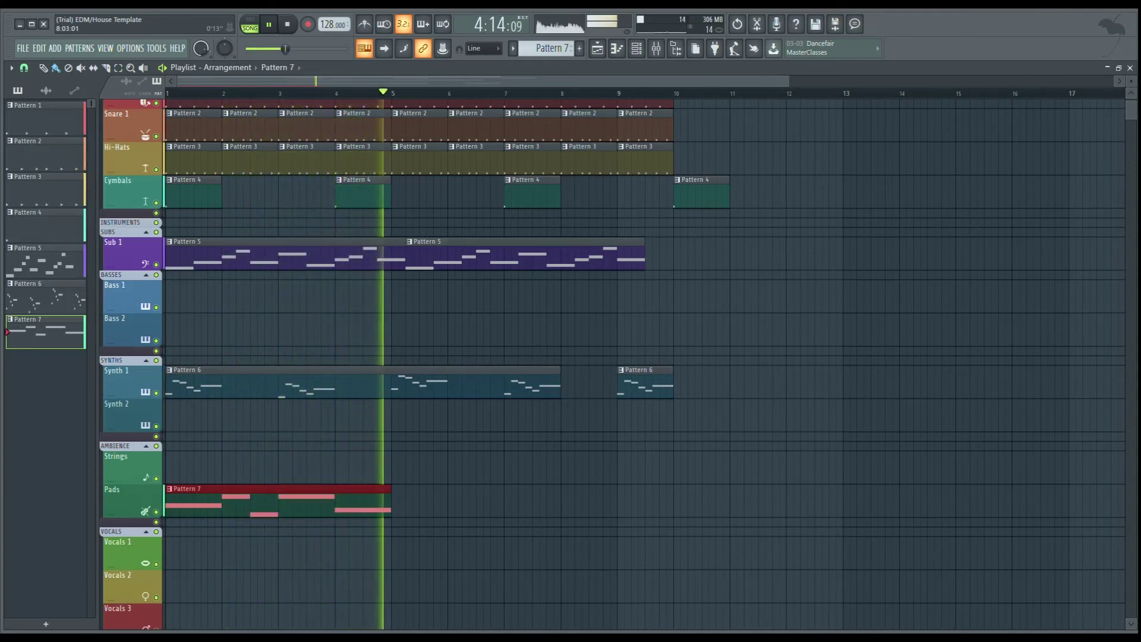
Step: Remove the misplaced copy of Pattern 7 and place a second Pattern 7 clip at bar 5 of the Pads track
left_click(366, 531)
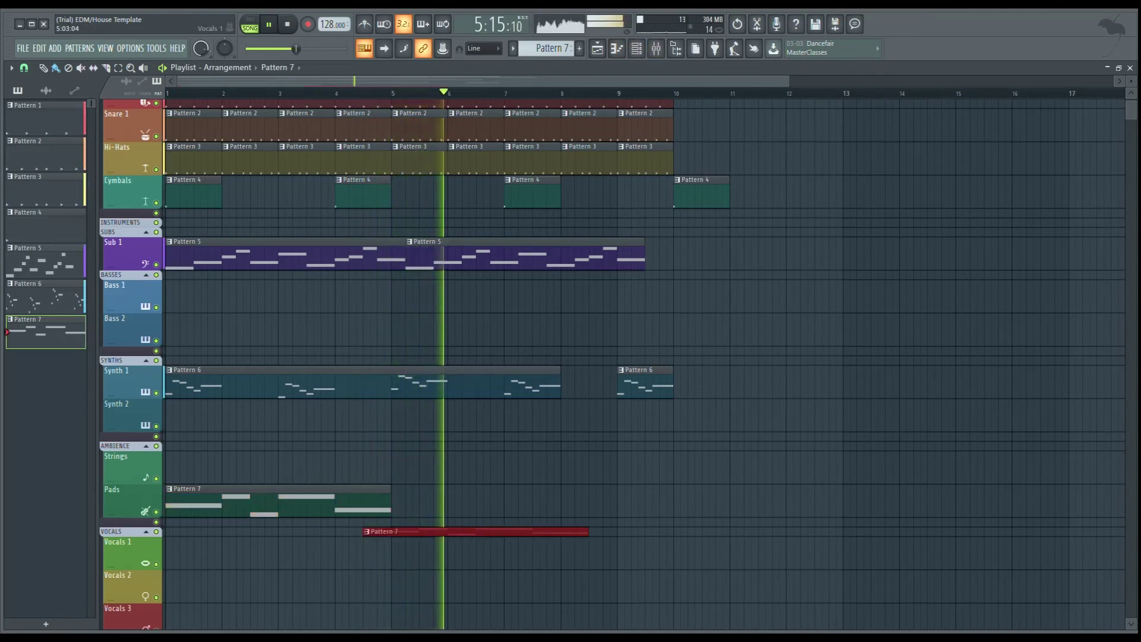
right_click(399, 532)
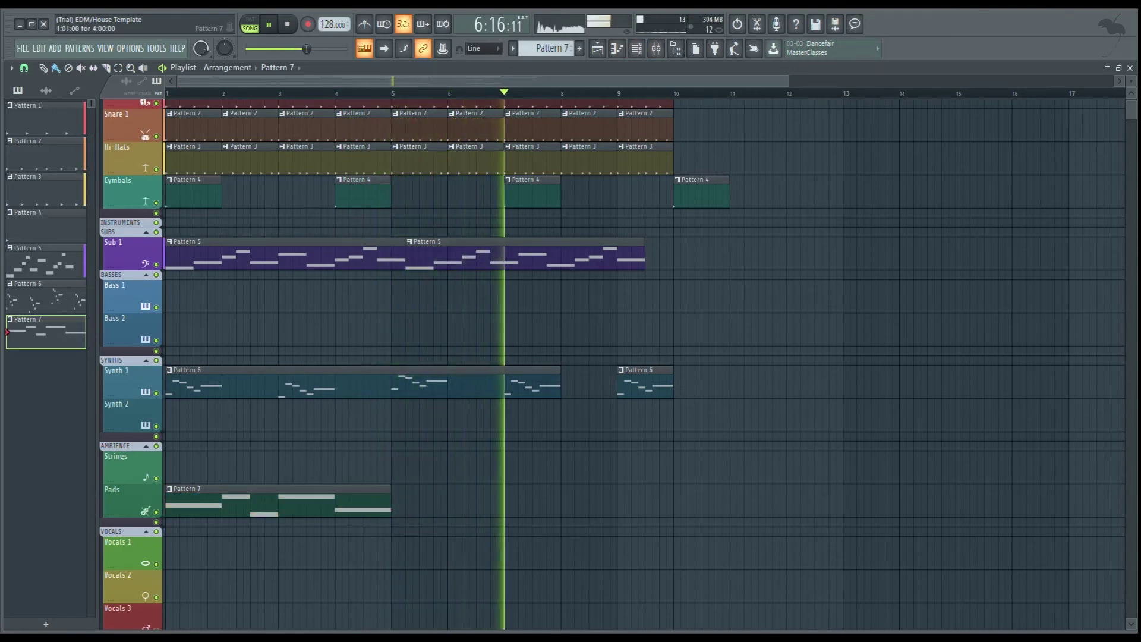
left_click(402, 502)
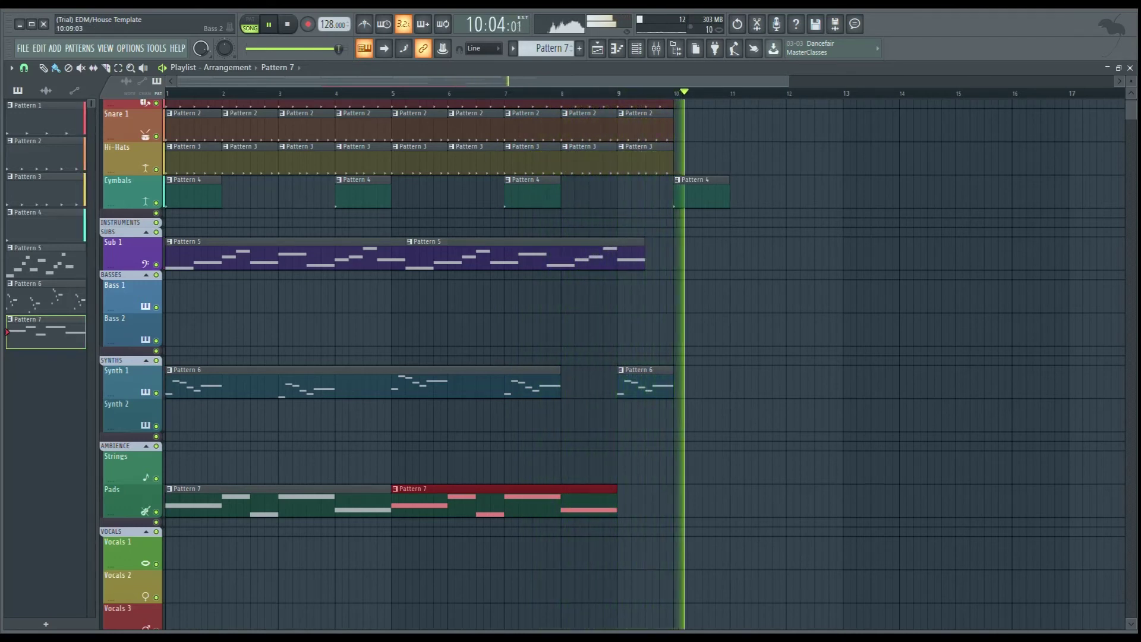
key("space")
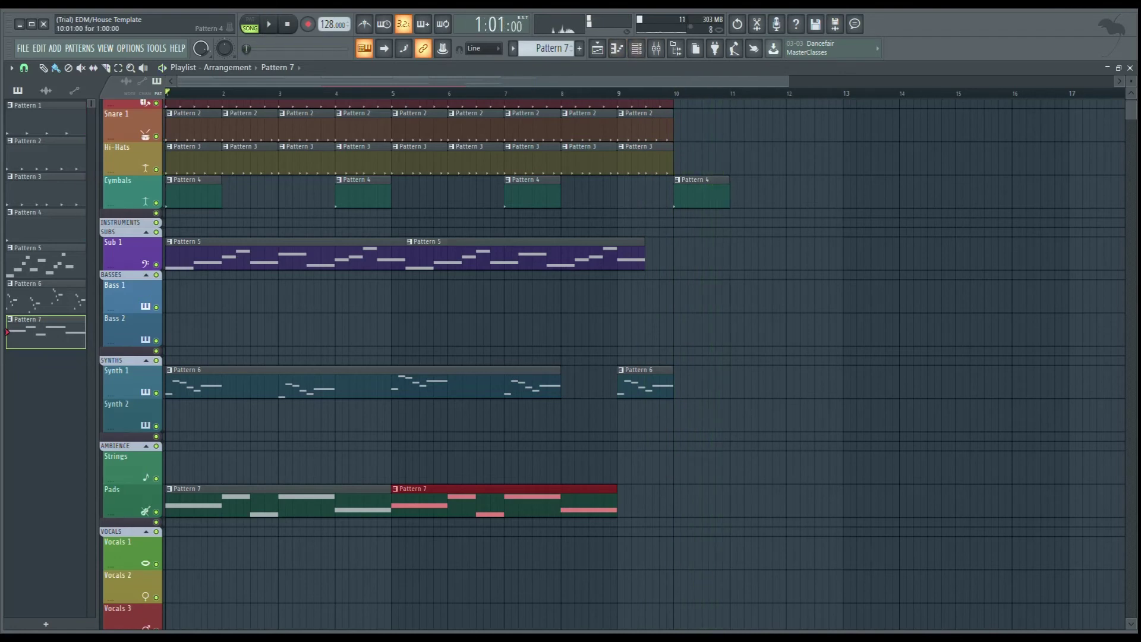
Step: Lengthen the last Pattern 4 clip on the Cymbals track past bar 11 and play back the arrangement
left_click_drag(729, 195, 756, 195)
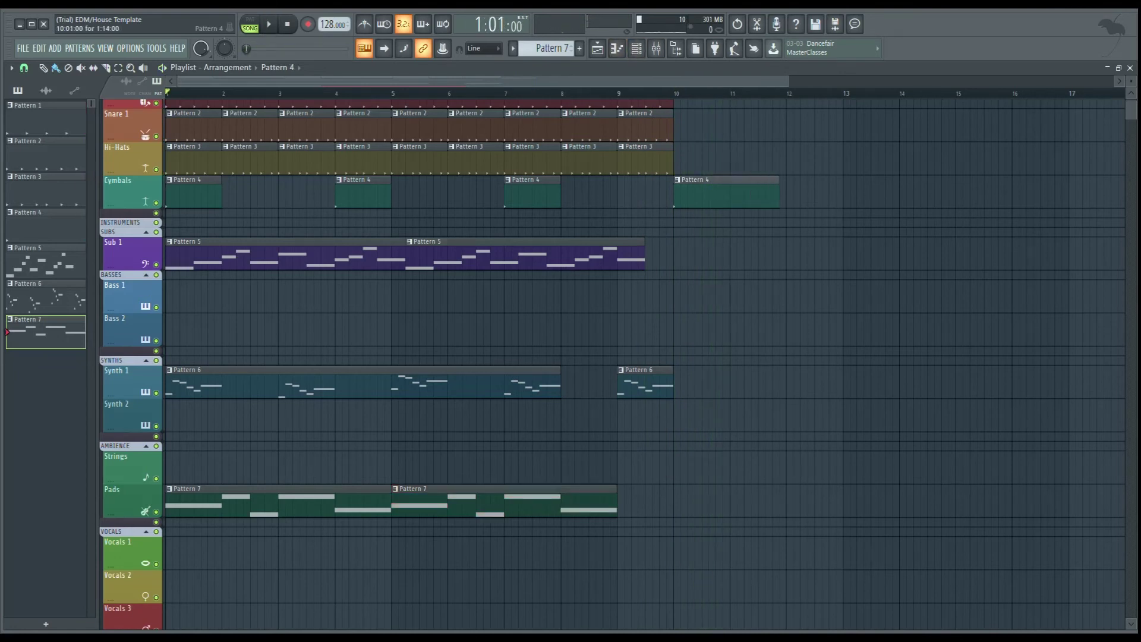
key("space")
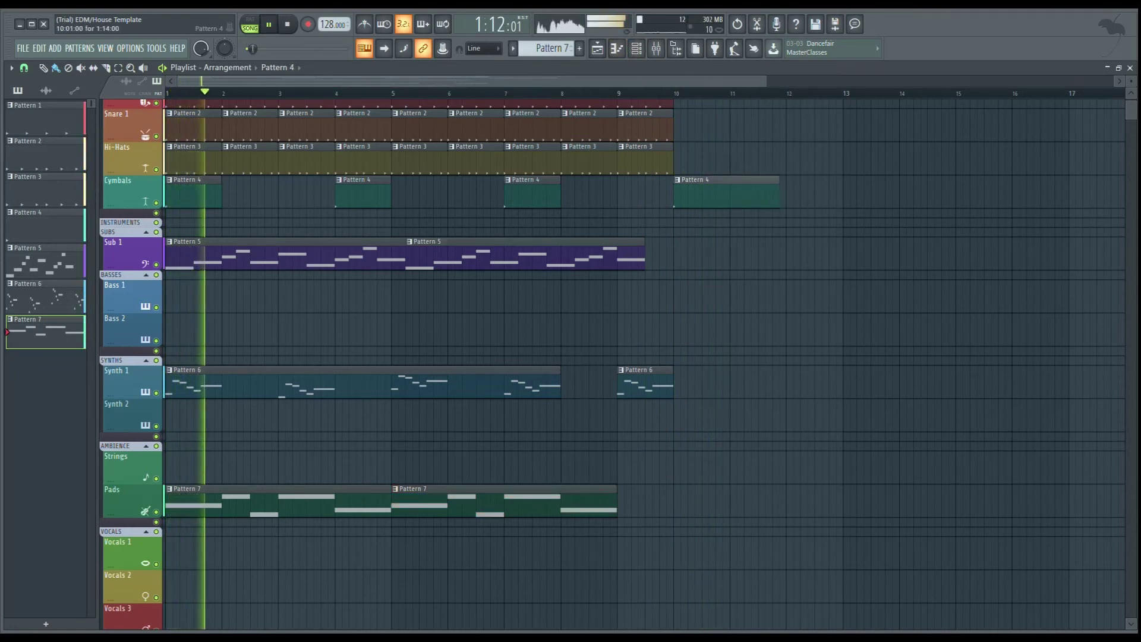
key("F6")
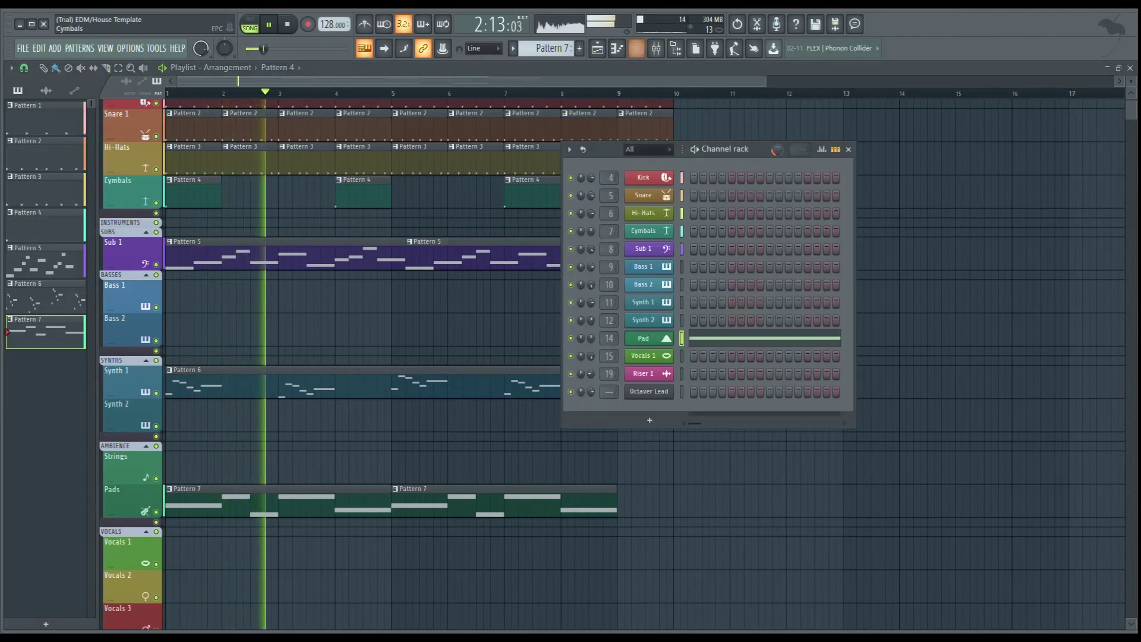
key("space")
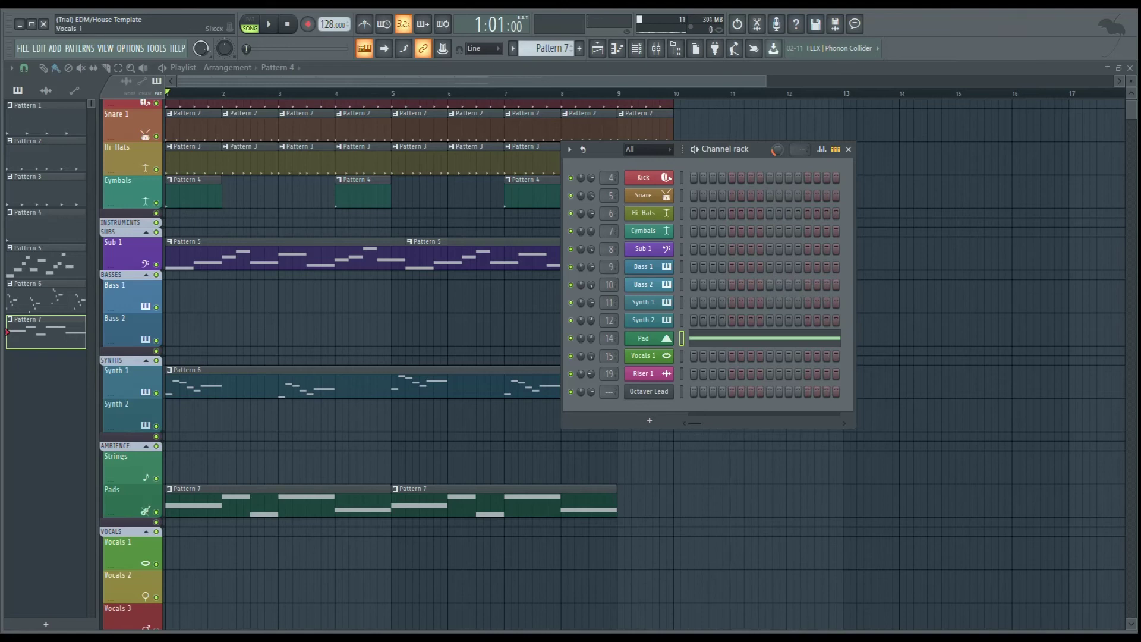
Step: Open the Slicex instrument of the Vocals 1 channel and audition its vocal slices
left_click(646, 356)
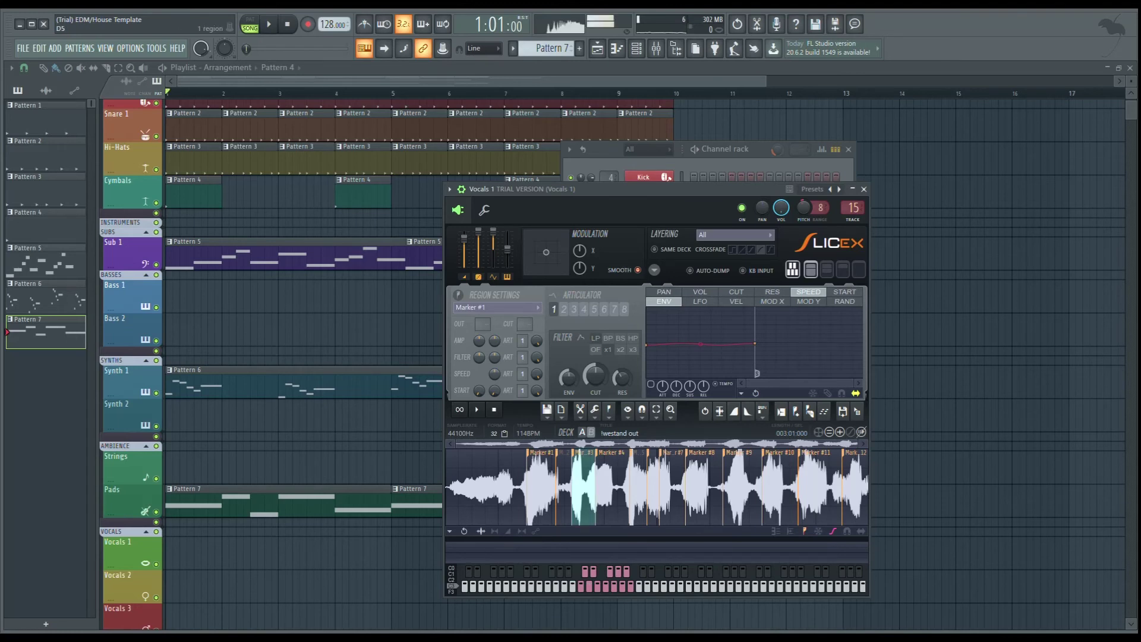
left_click(614, 586)
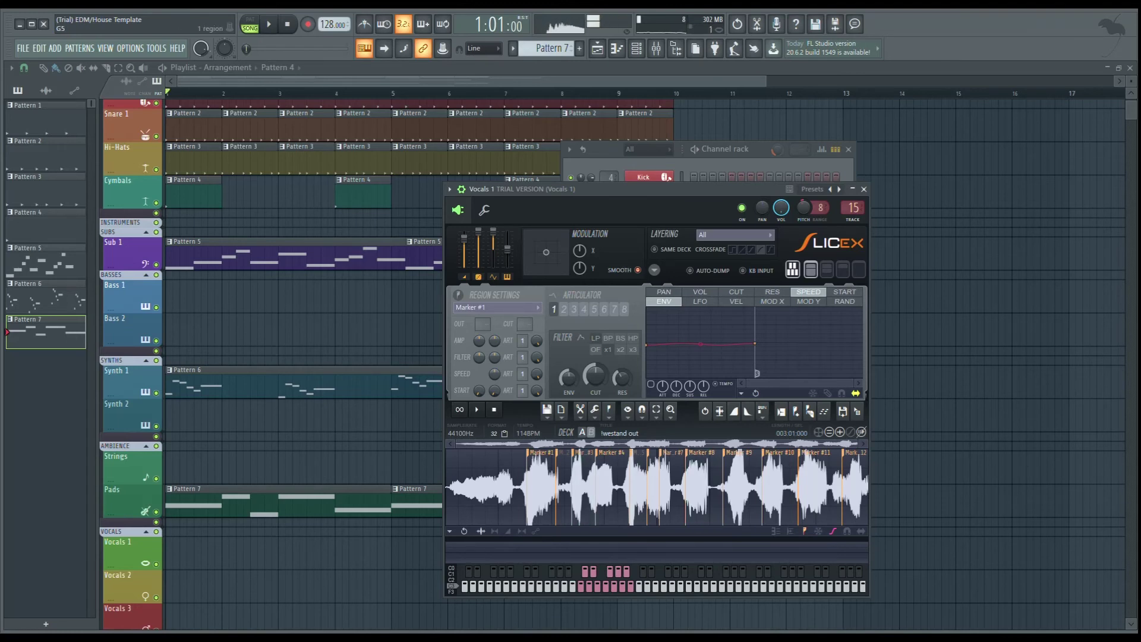
key("space")
key("space")
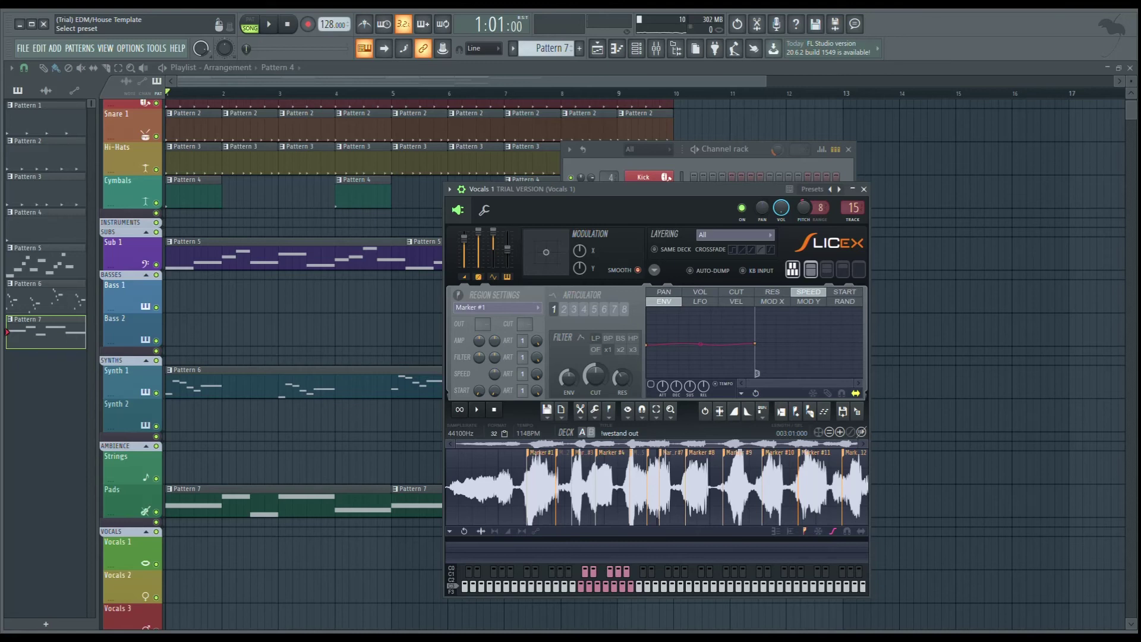
Step: Load the next Slicex preset, Default, on the Vocals 1 channel and close the instrument
left_click(839, 189)
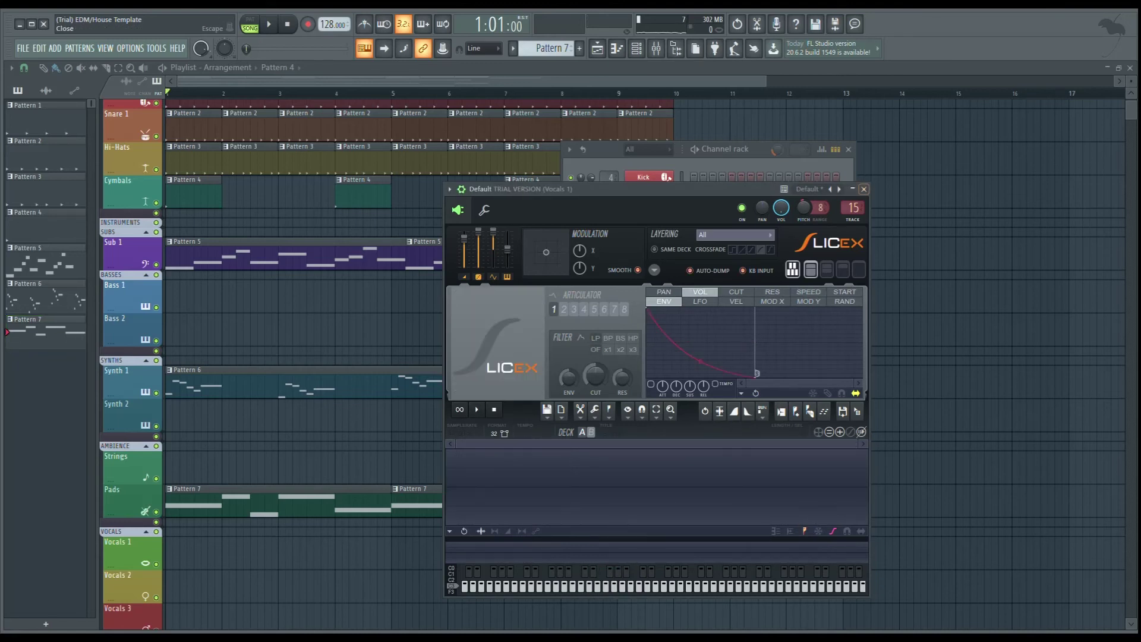
left_click(864, 189)
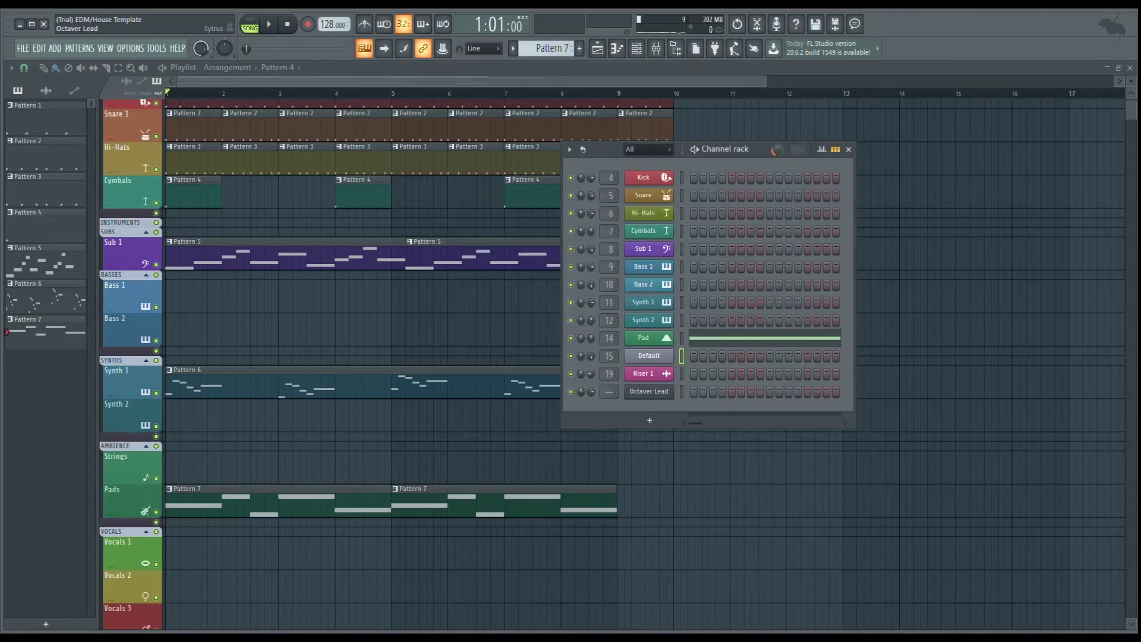
left_click(218, 587)
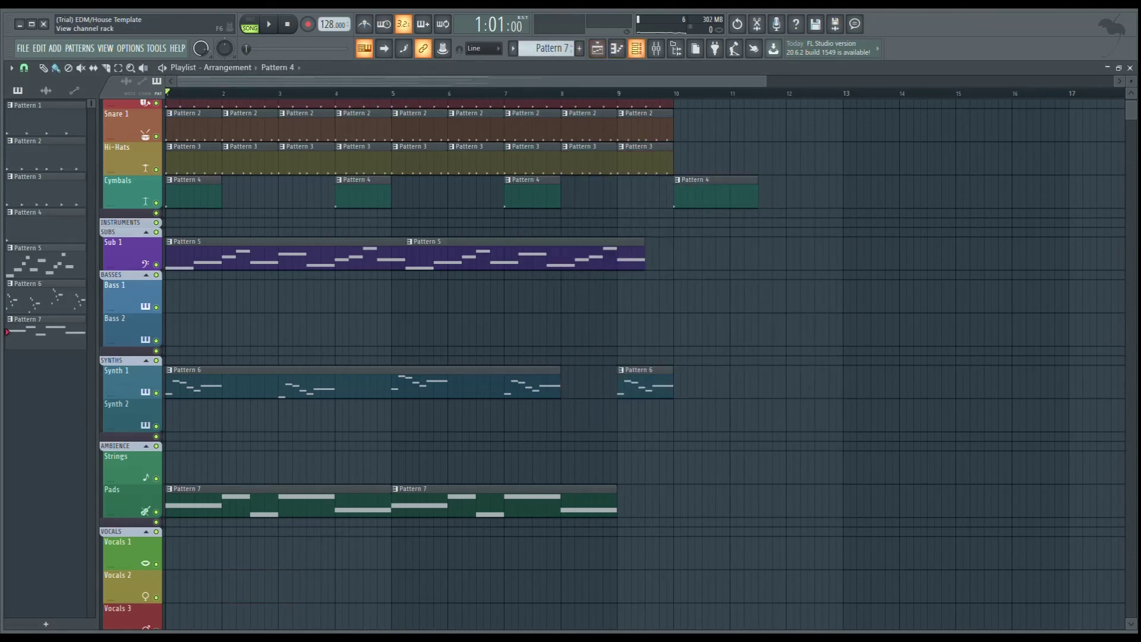
Step: Look over the vocal and riser tracks in the playlist and play back the arrangement
key("F6")
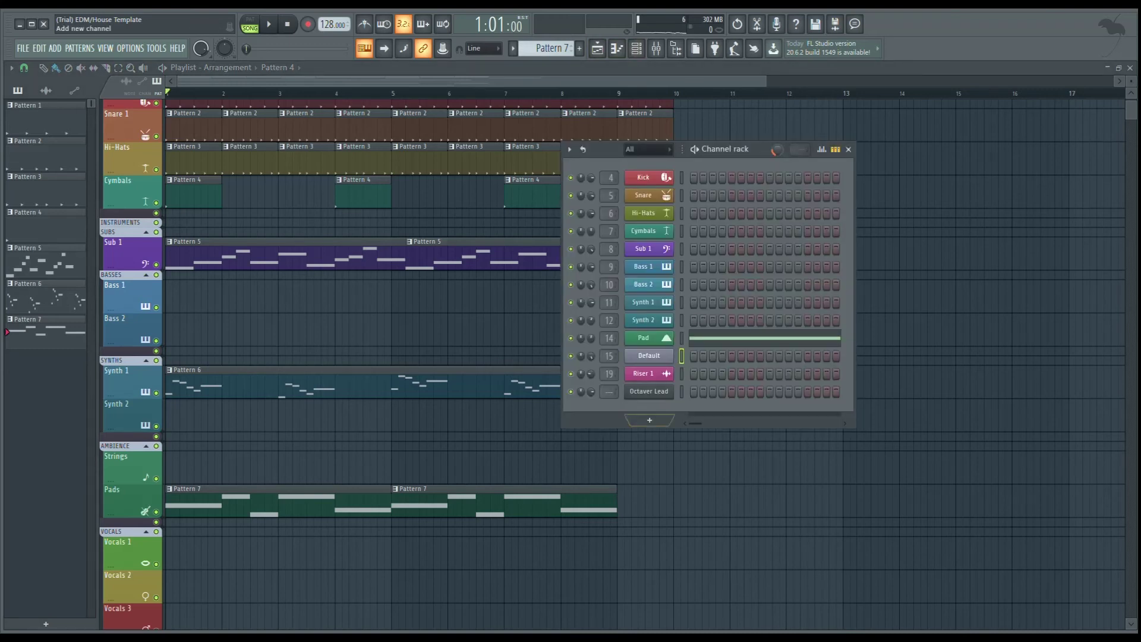
scroll(535, 475, "down", 8)
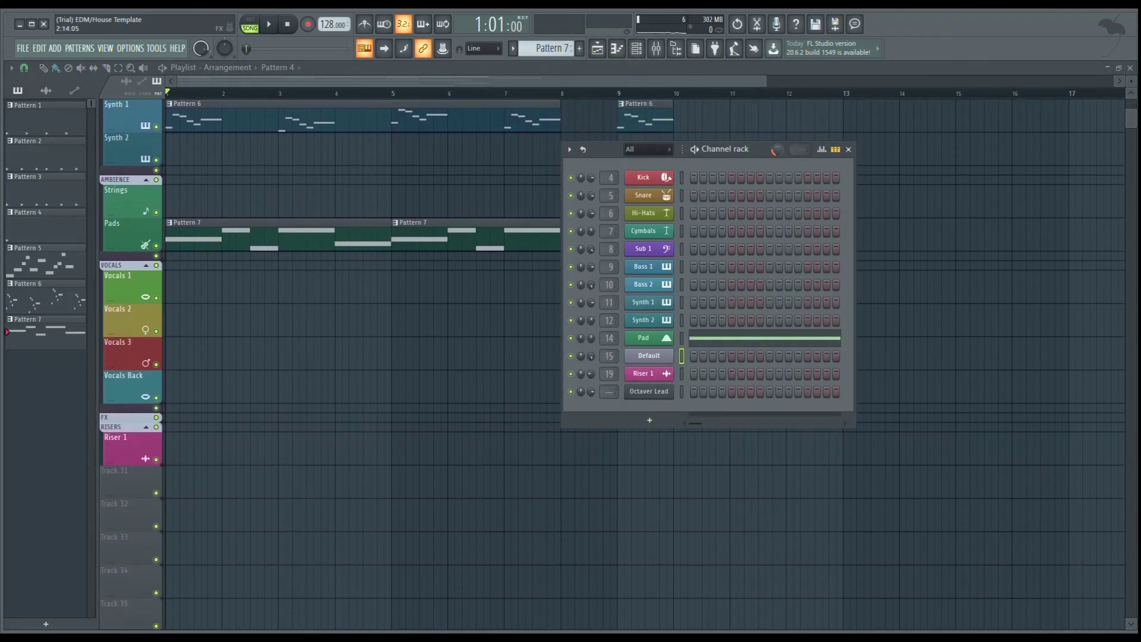
left_click(128, 447)
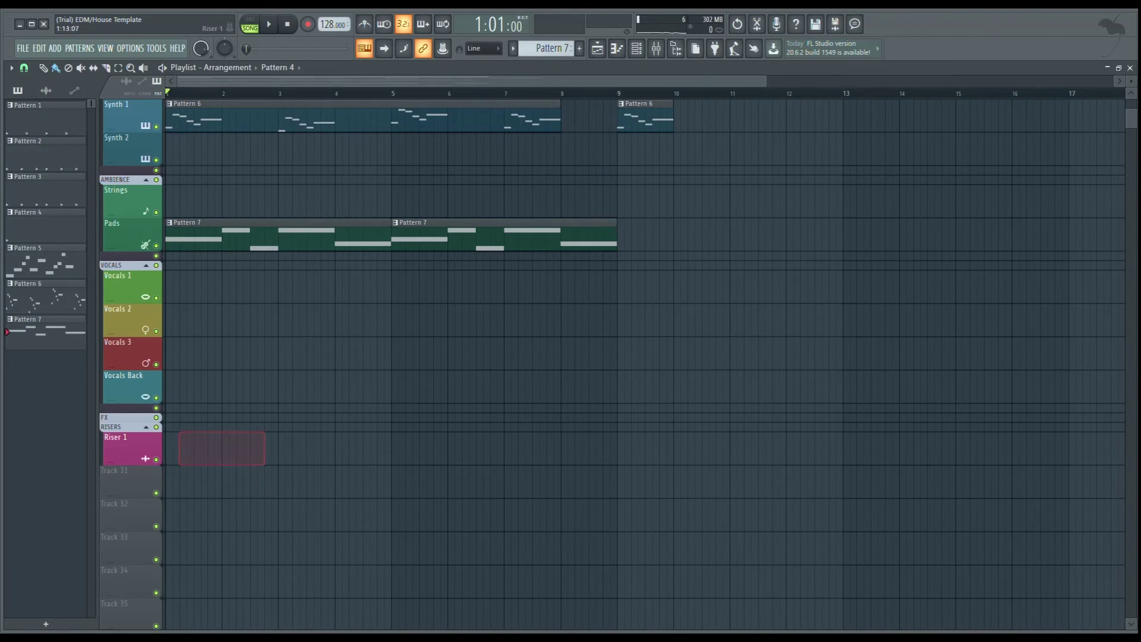
key("space")
scroll(223, 444, "up", 5)
scroll(612, 362, "up", 2)
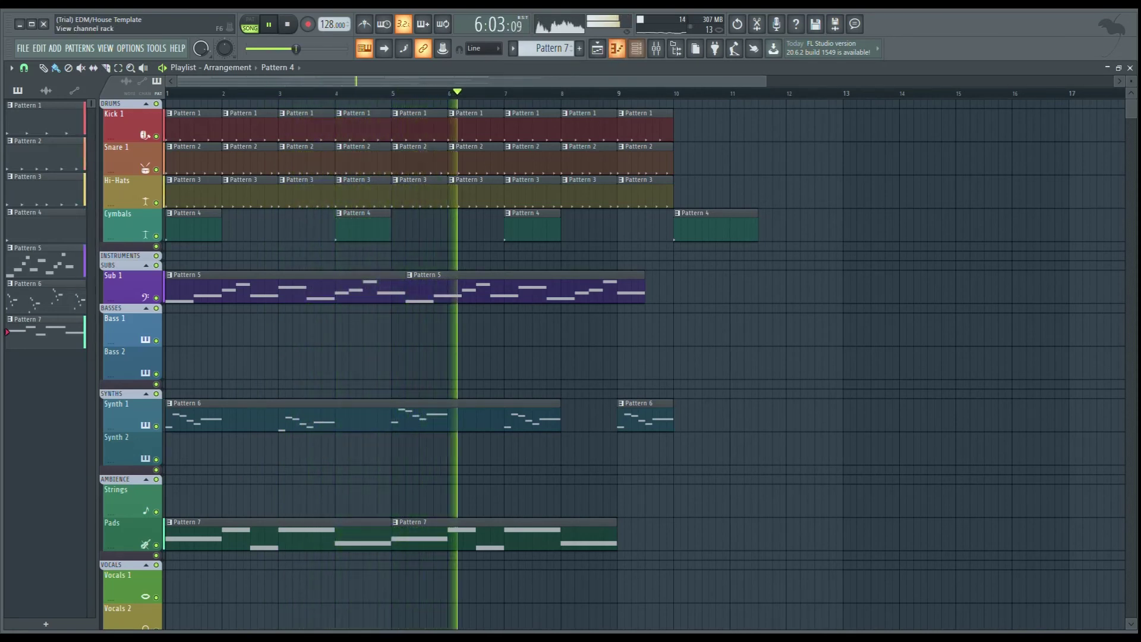
Step: Add a Sampler channel and load the Fx killen - Moving on (Acapella) mp3 into it
key("F6")
key("space")
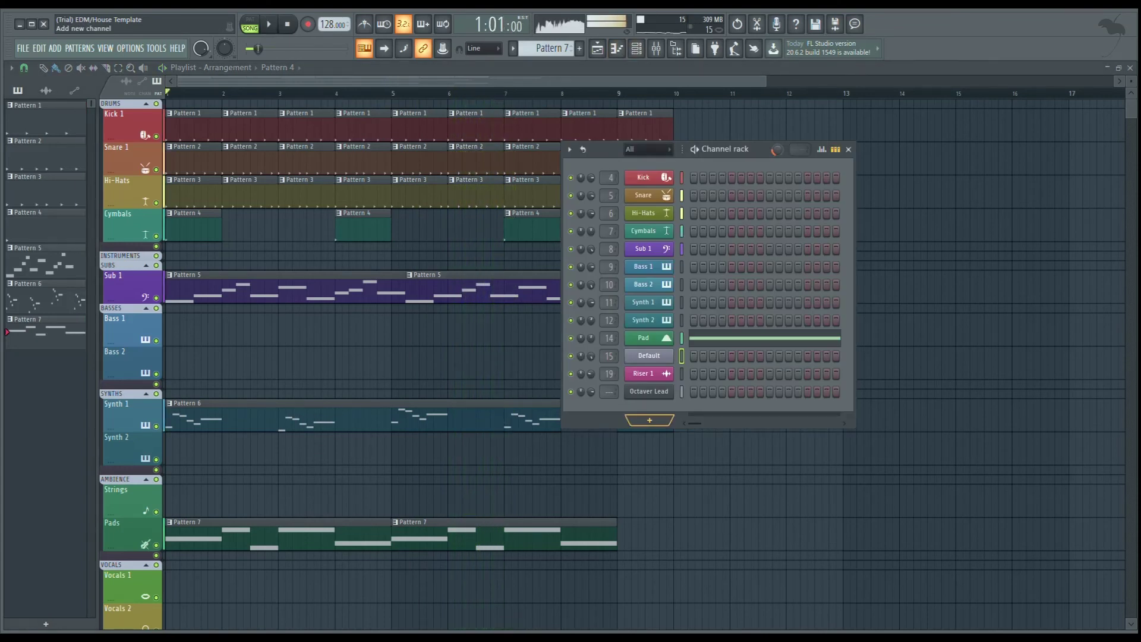
left_click(648, 420)
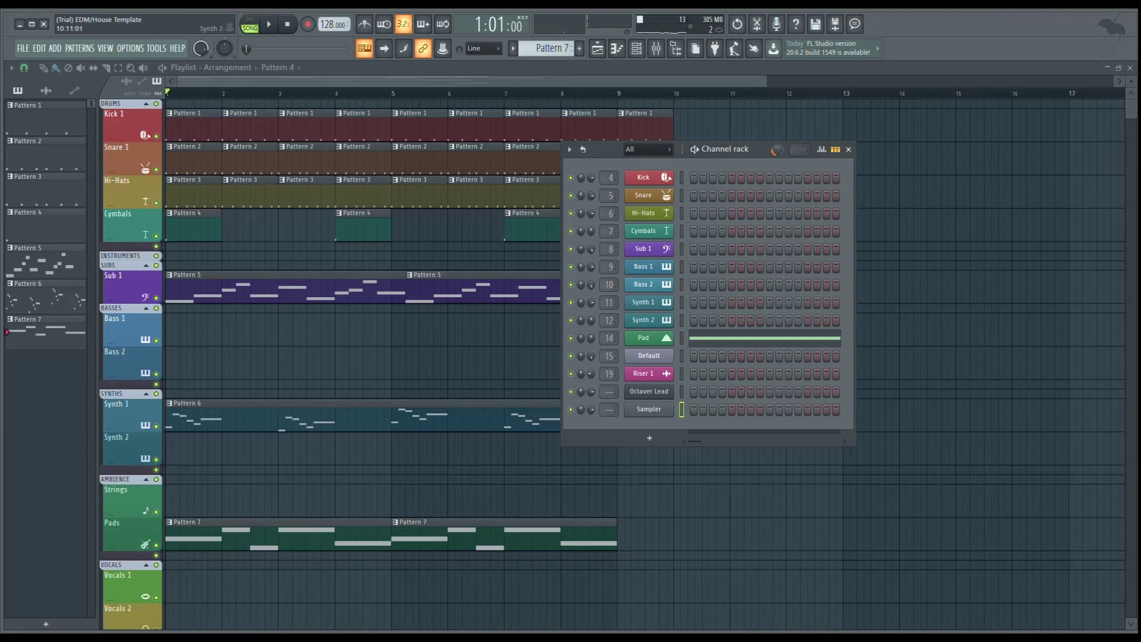
left_click(649, 409)
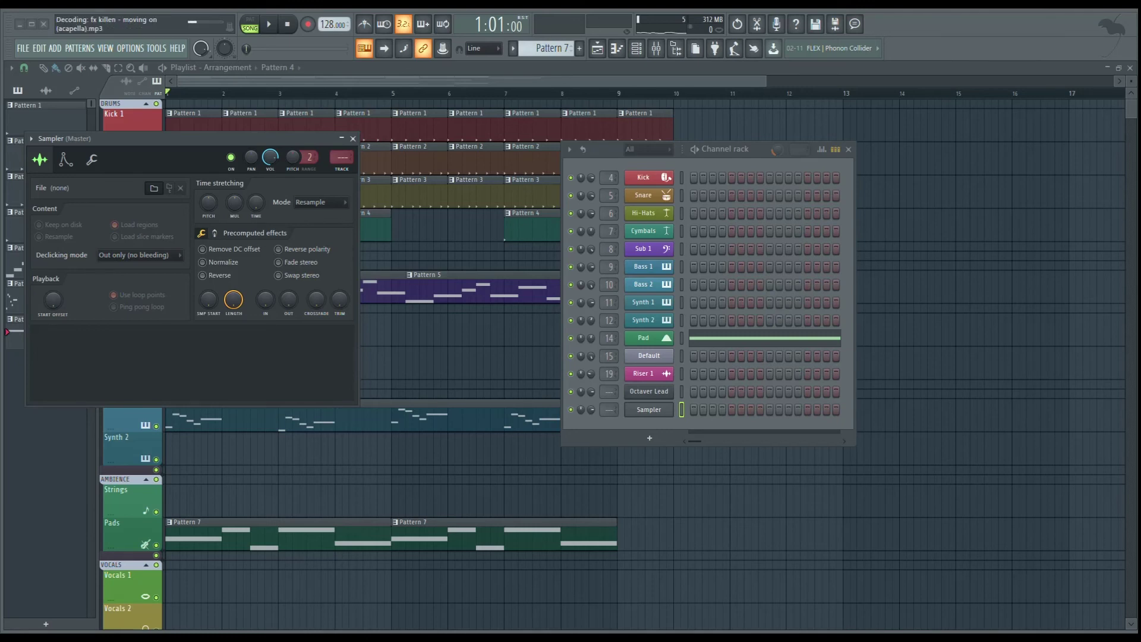
Step: Place the acapella as an audio clip on the Vocals 1 track starting at bar 1 and play back the arrangement
left_click_drag(237, 365, 306, 479)
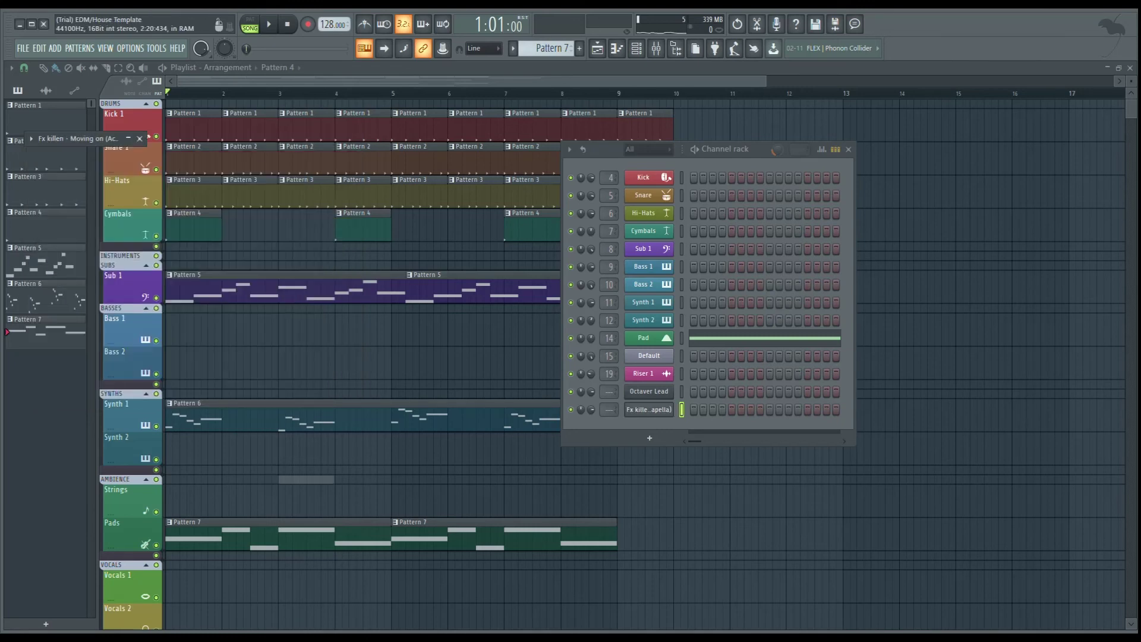
left_click_drag(264, 586, 206, 604)
scroll(207, 603, "down", 3)
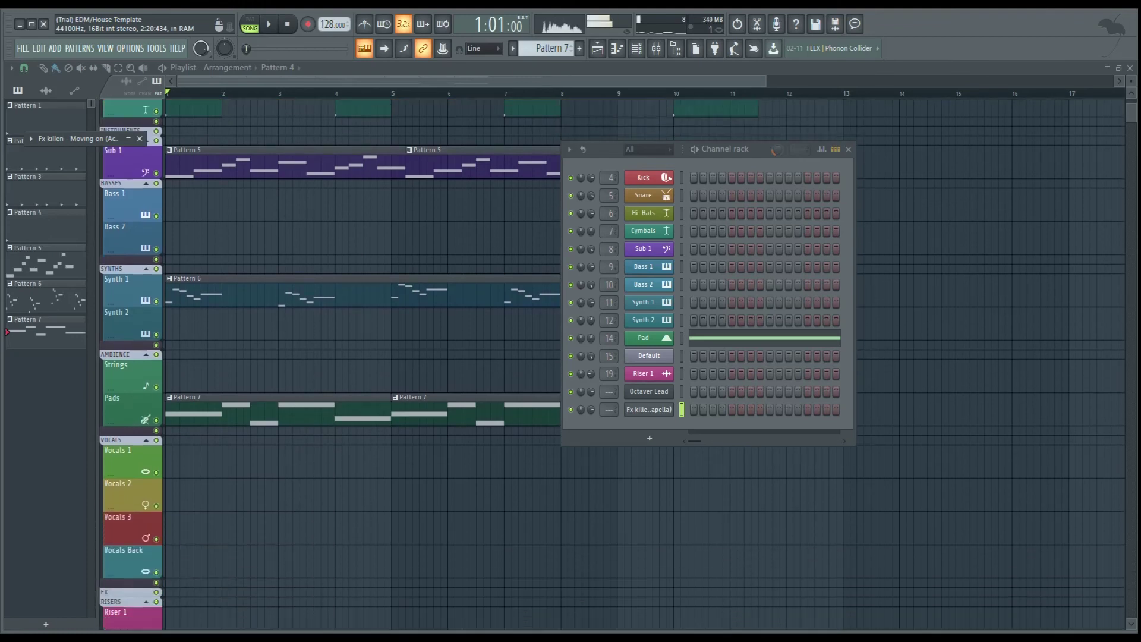
key("space")
key("space")
left_click_drag(208, 465, 194, 466)
key("space")
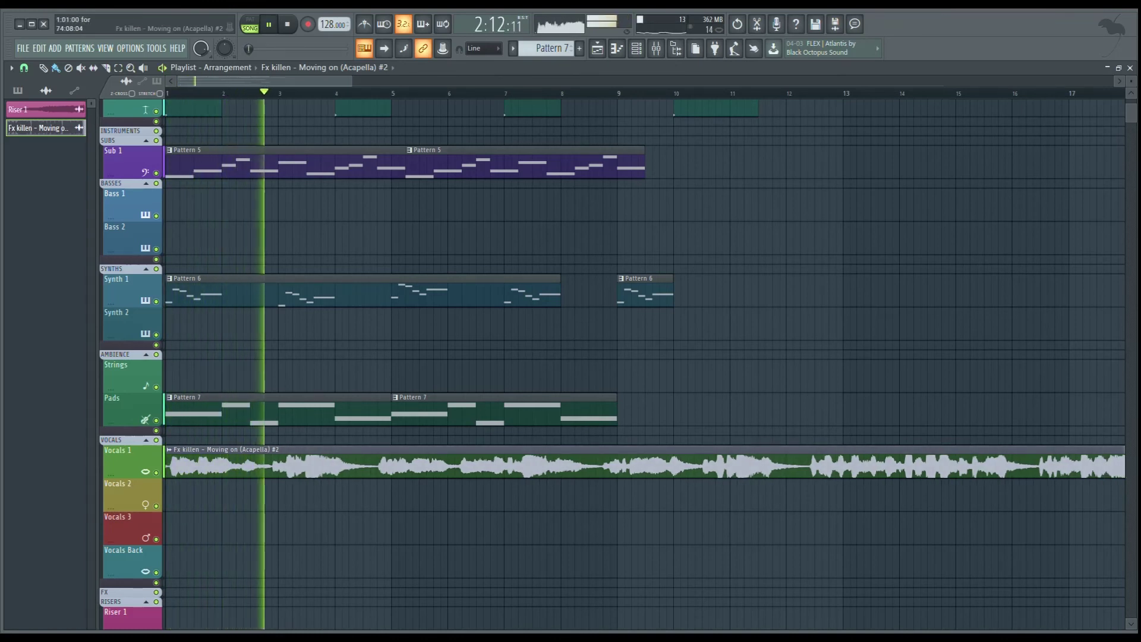
Step: Route the acapella clip to mixer track 29 and cut bands 4 and 7 there with Fruity Parametric EQ 2
double_click(194, 465)
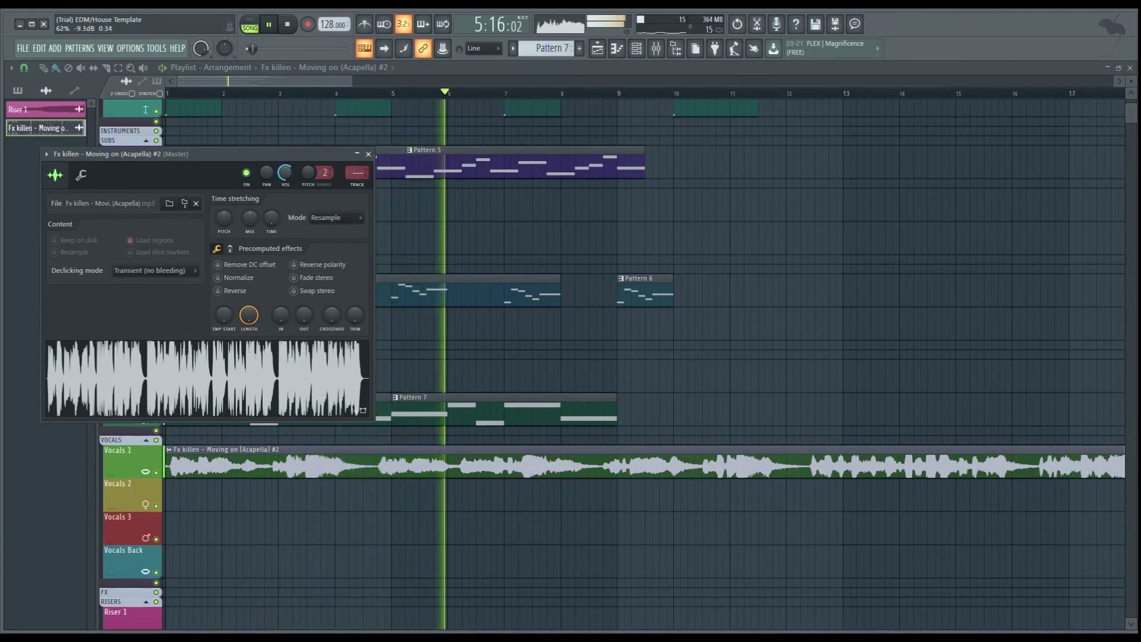
key("space")
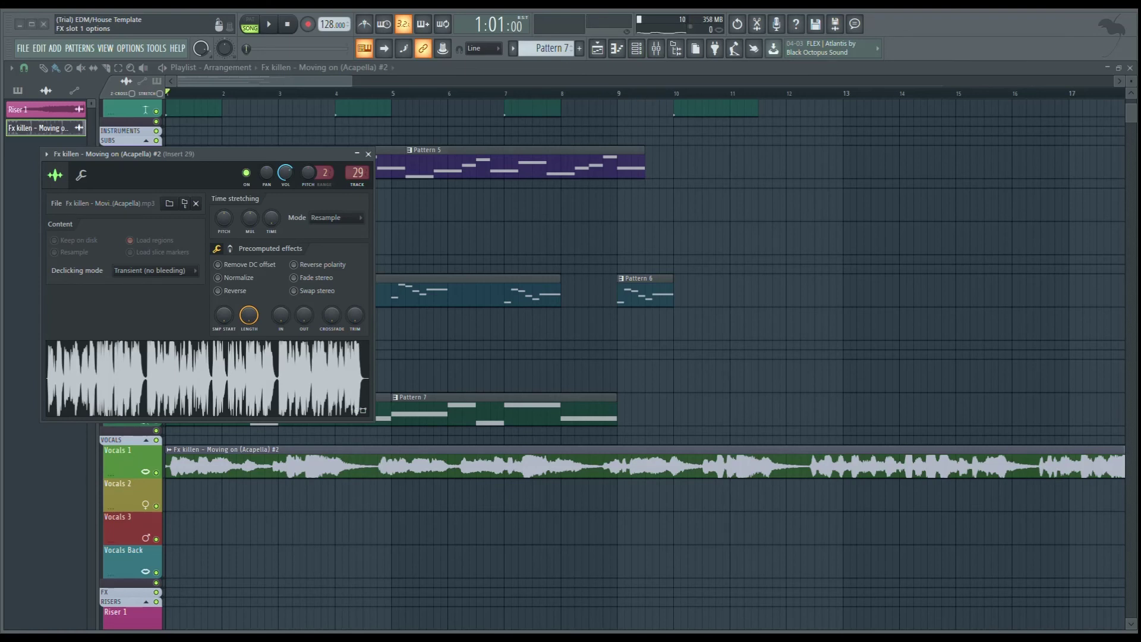
key("space")
mouse_move(205, 282)
left_mouse_down()
mouse_move(205, 321)
mouse_move(205, 301)
left_mouse_up()
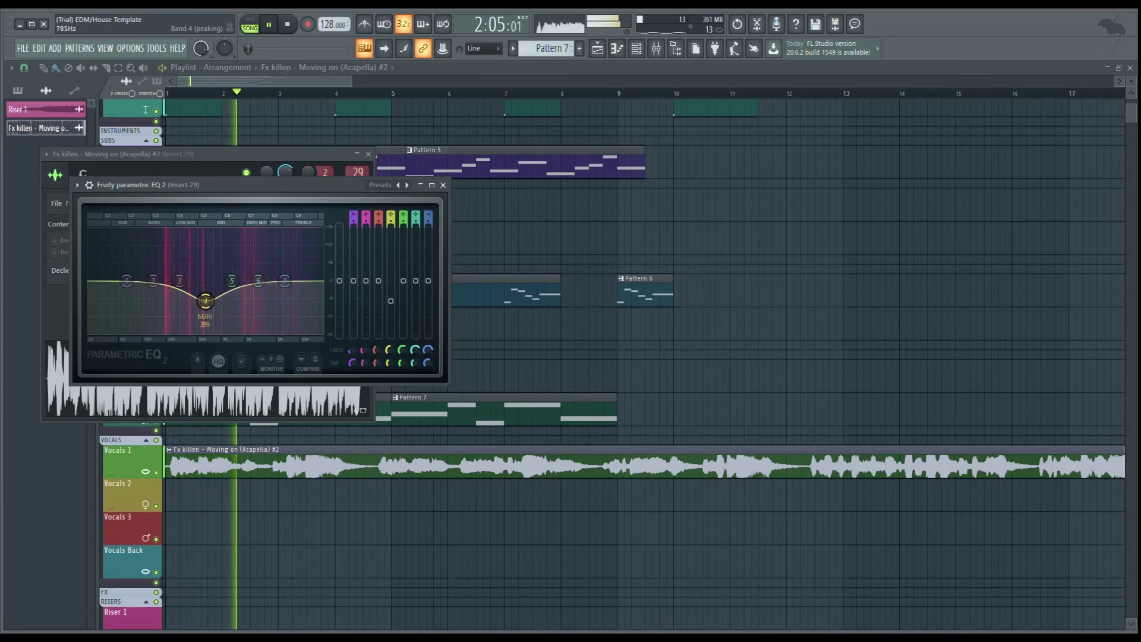
left_click_drag(284, 280, 286, 310)
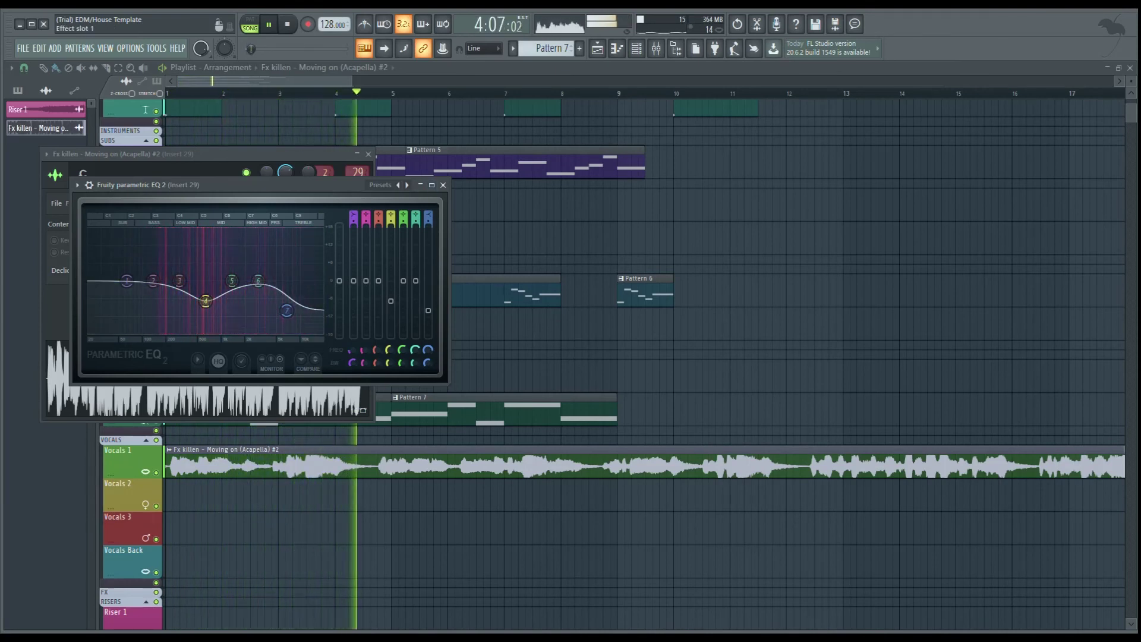
Step: Add Soundgoodizer to the acapella's mixer track and switch it to mode B during playback
key("space")
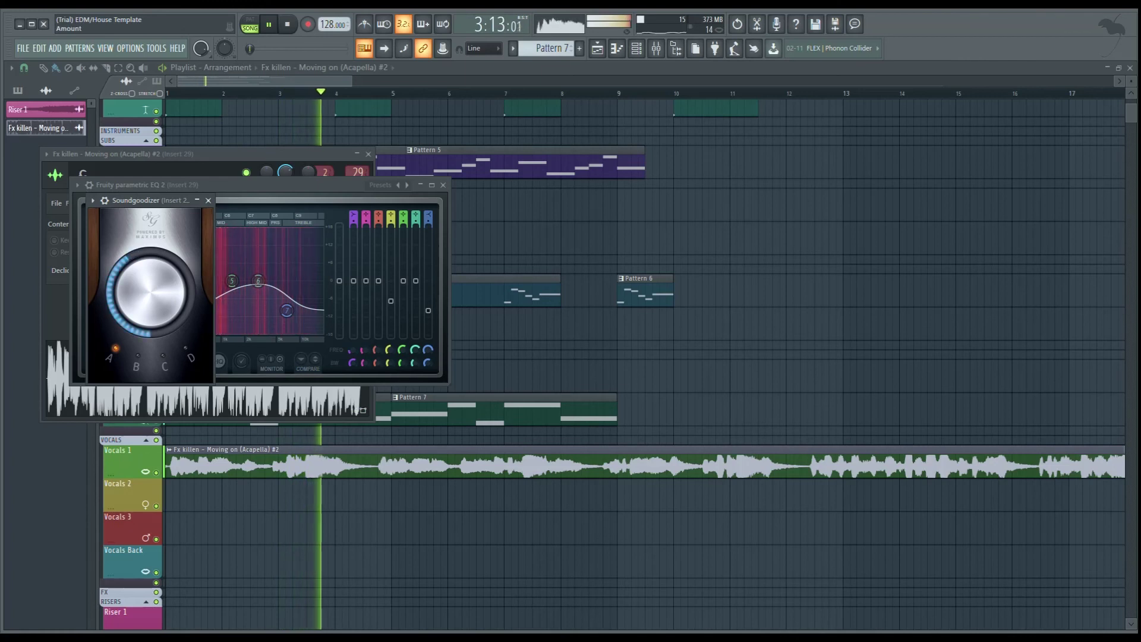
left_click(137, 359)
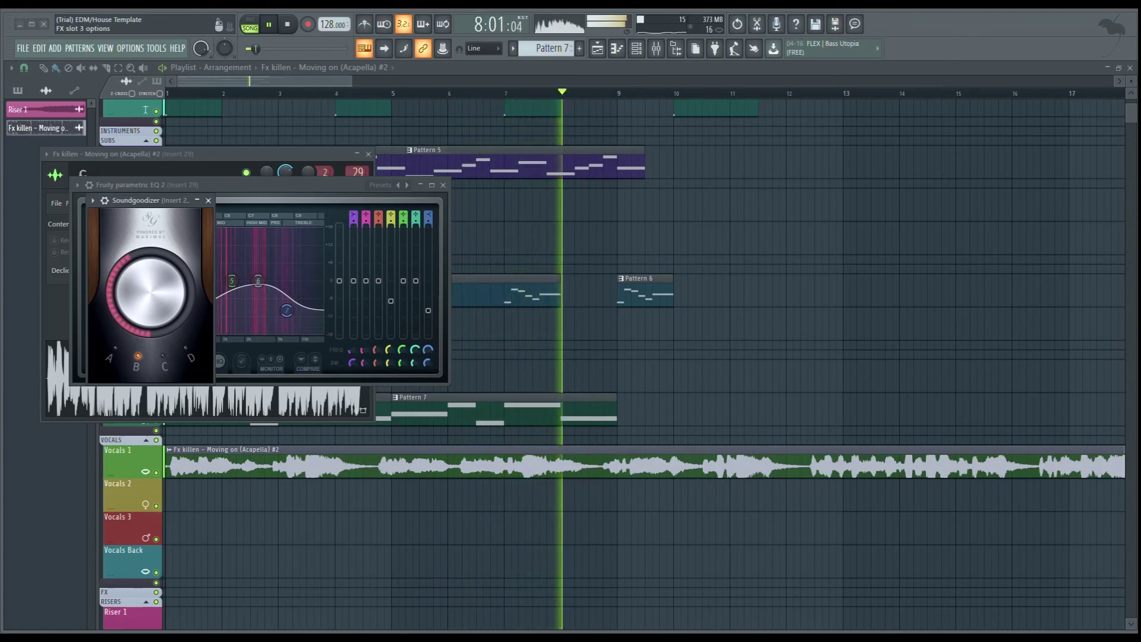
Step: Add Fruity Limiter to the acapella's mixer track and set its soft saturation threshold to about -6.1 dB while playing
left_click_drag(261, 216, 242, 61)
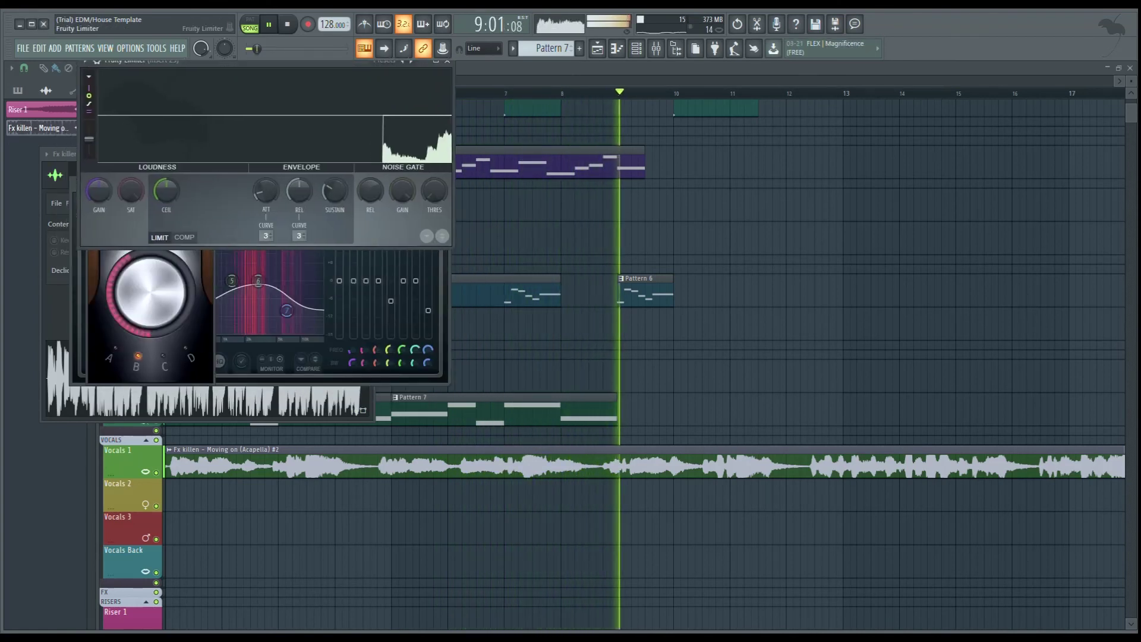
left_click_drag(103, 190, 135, 220)
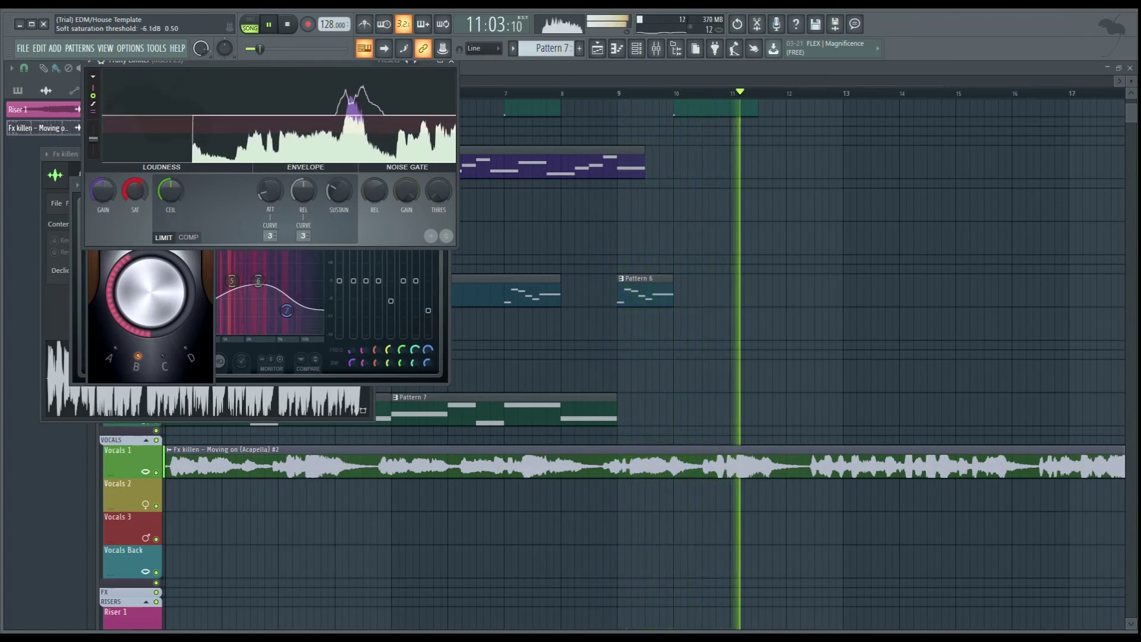
key("space")
key("space")
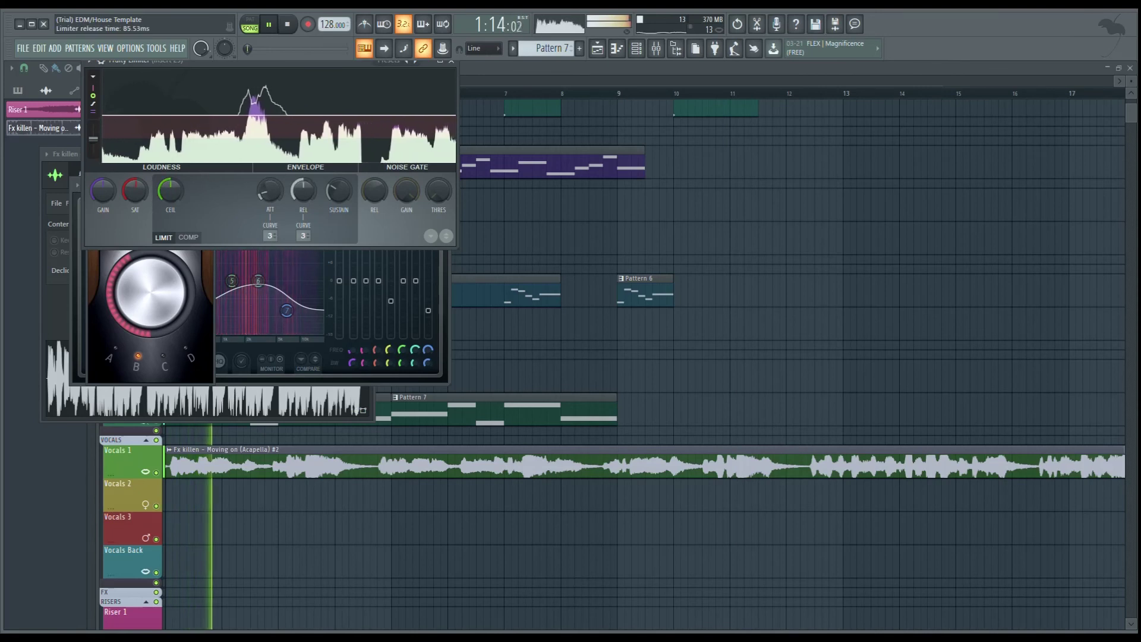
Step: Load the Max loudness preset in Fruity Limiter, lower its gain and close the limiter
left_click_drag(356, 63, 360, 81)
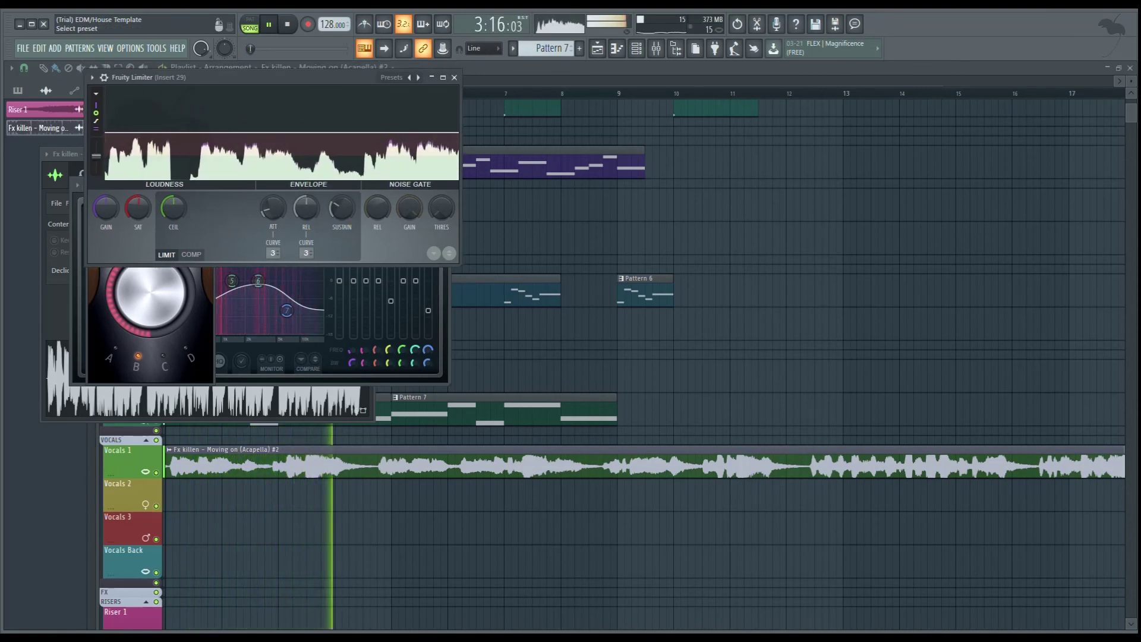
left_click(396, 175)
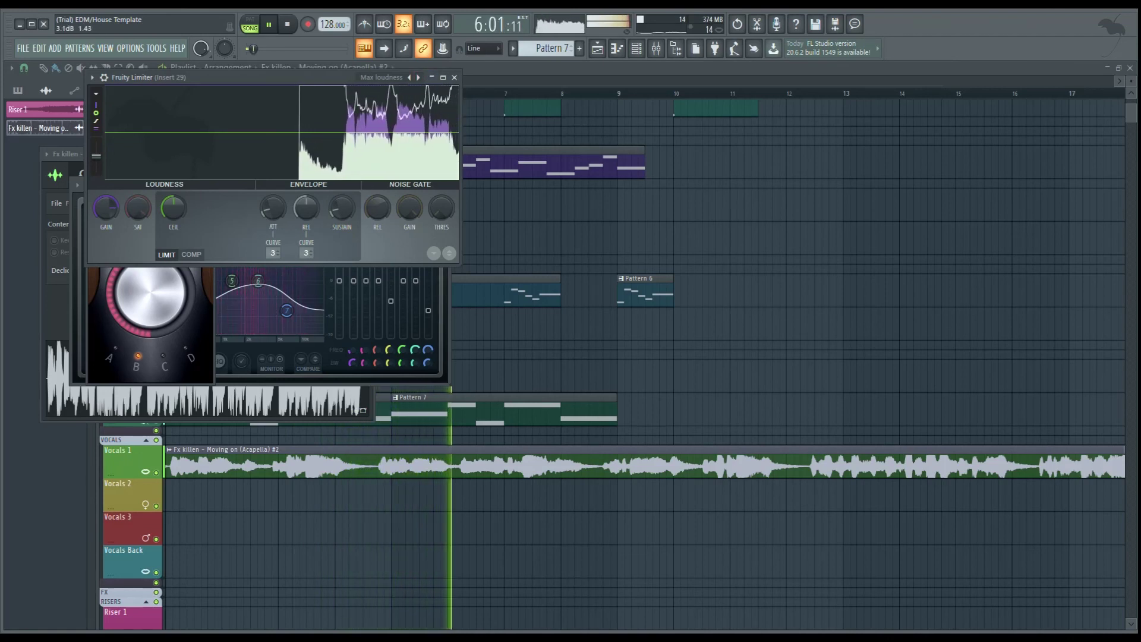
left_click_drag(106, 208, 106, 233)
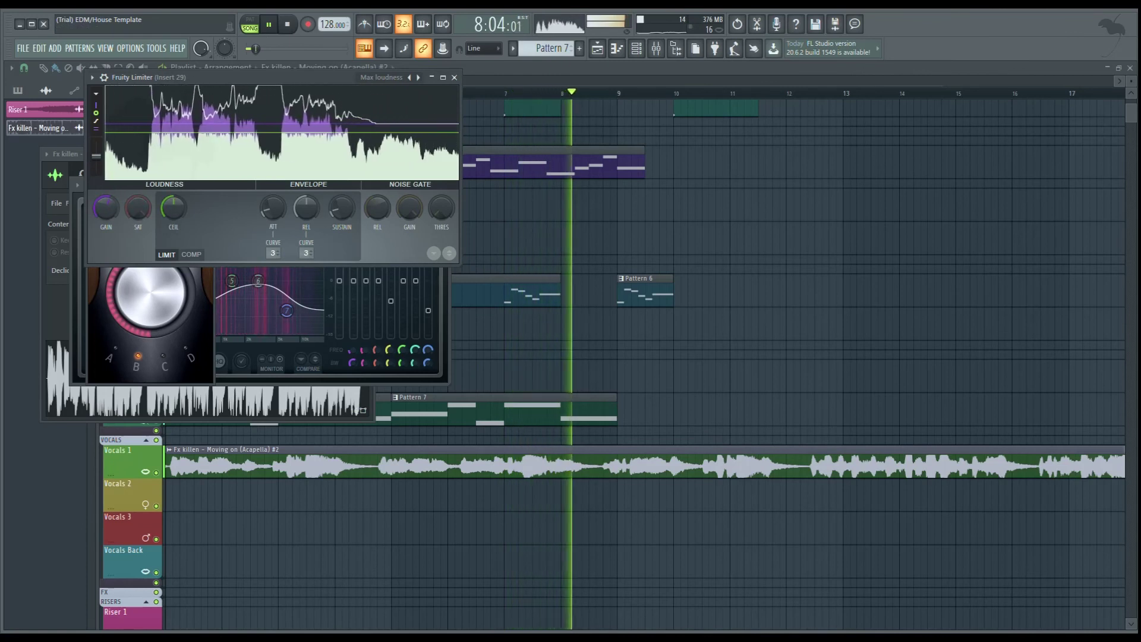
left_click(454, 77)
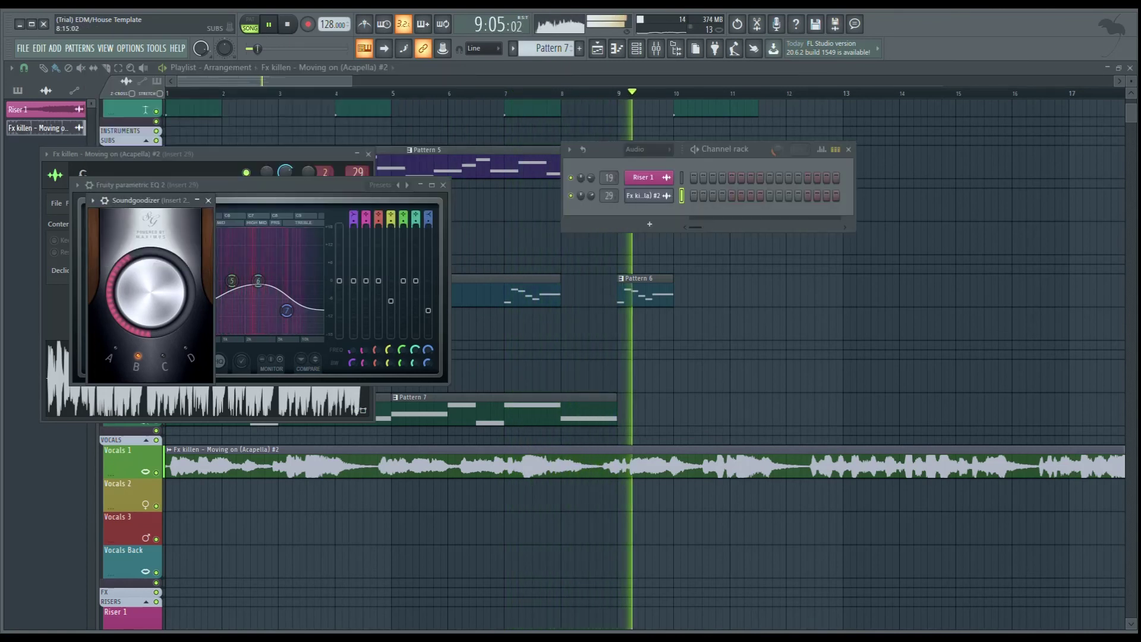
Step: Close all open plugin and channel windows, bring back the playlist and stop playback
key("Escape")
key("Escape")
key("Escape")
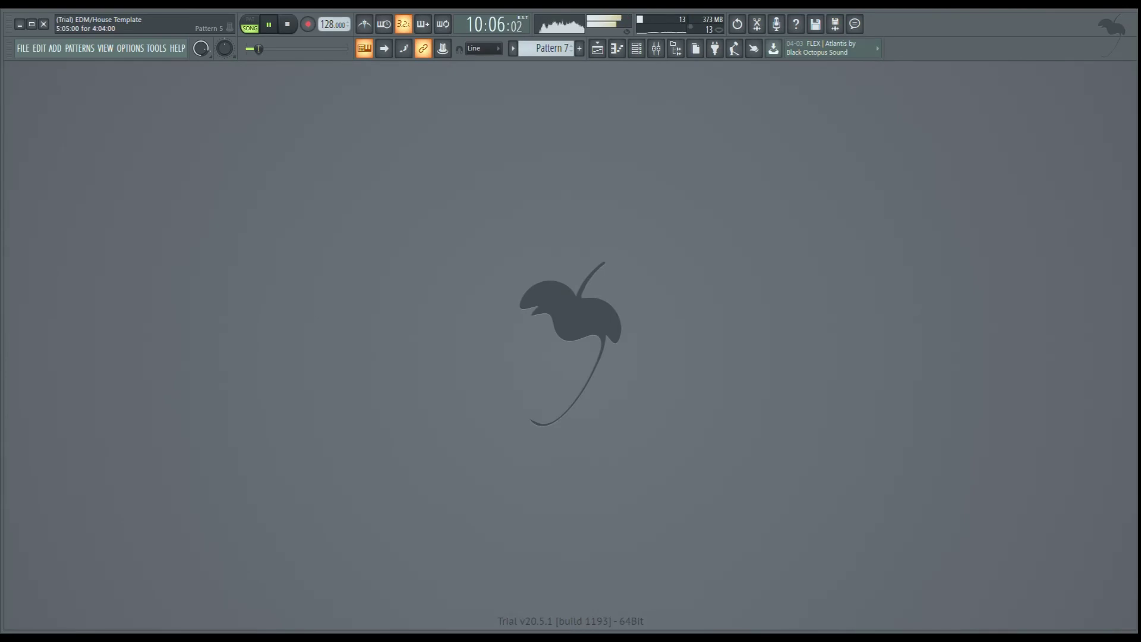
key("F5")
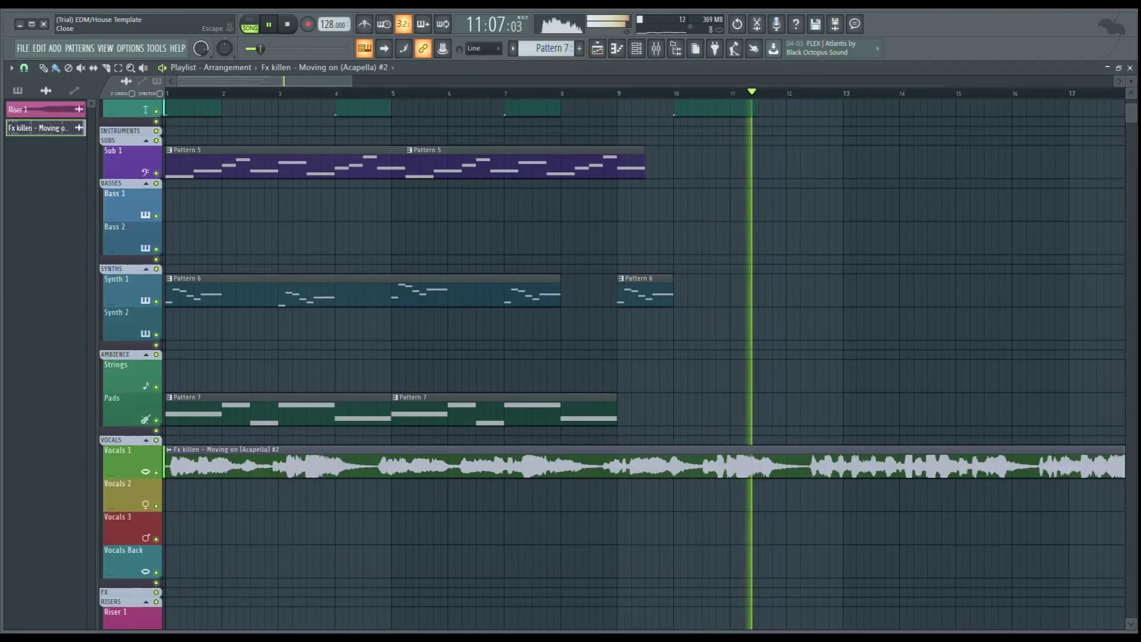
key("space")
Step: Slice the acapella clip on Vocals 1 midway through bar 10, delete the remainder and play back the cut
scroll(304, 356, "down", 1)
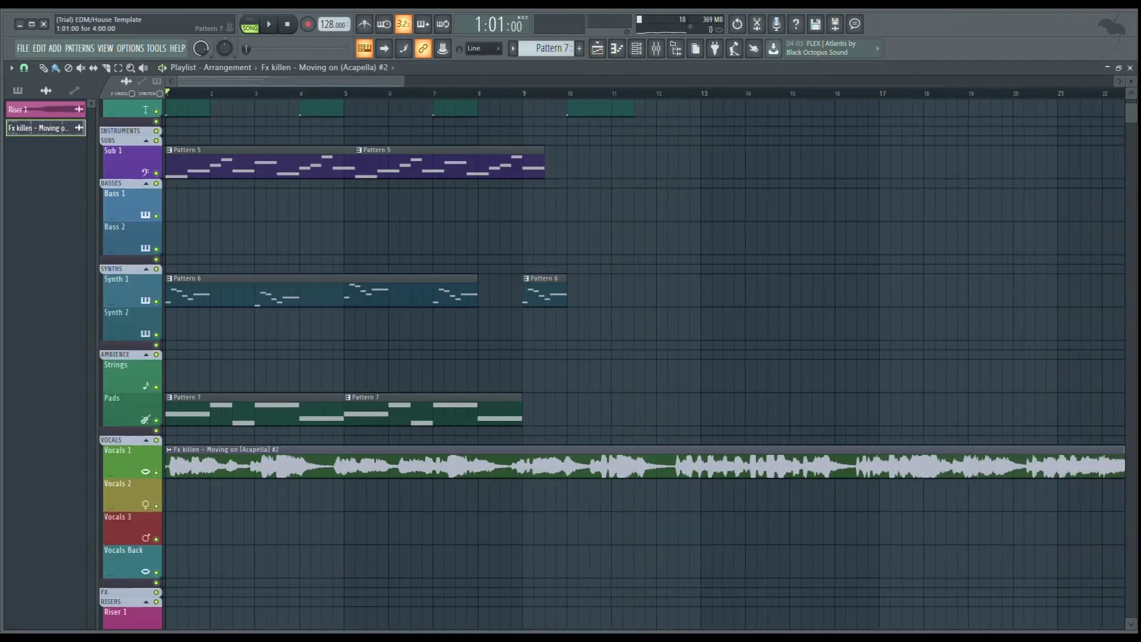
key("space")
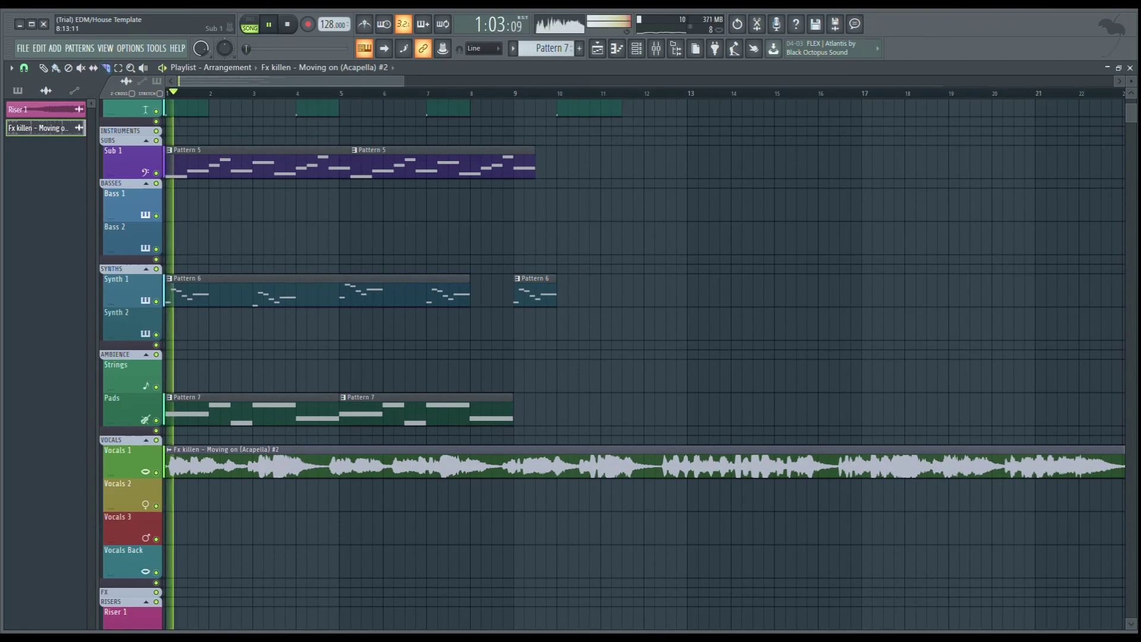
left_click(546, 94)
scroll(620, 410, "up", 1)
scroll(615, 410, "up", 2)
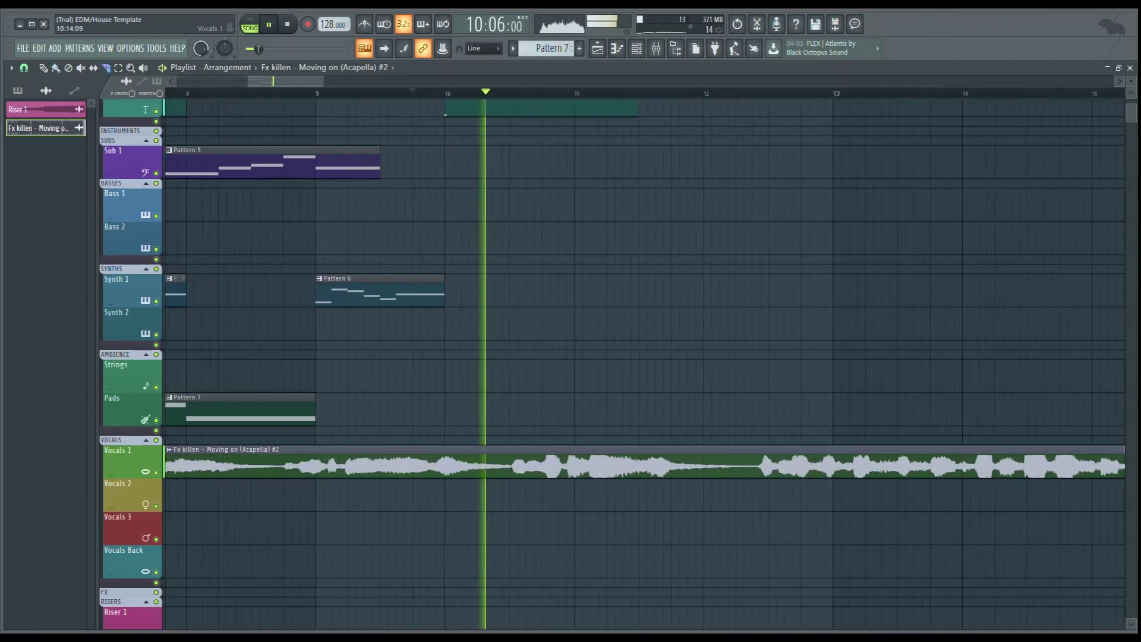
key("space")
left_click_drag(509, 438, 509, 486)
key("space")
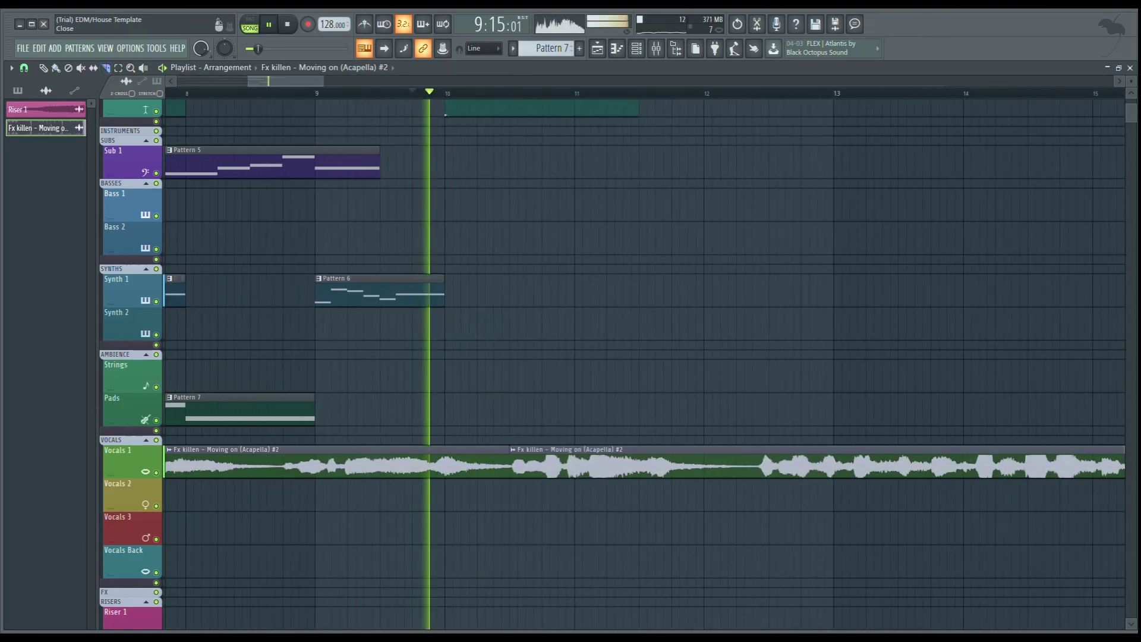
key("space")
left_click(56, 67)
right_click(833, 466)
key("space")
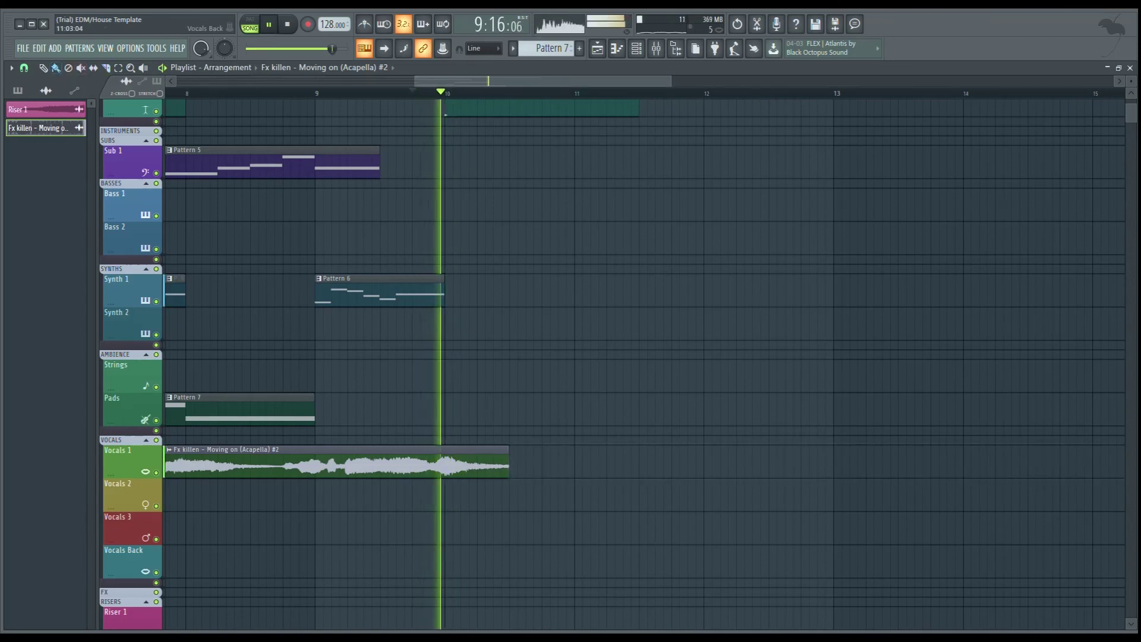
Step: Open the shortened acapella clip's channel settings and add Fruity Reeverb 2 in slot 4 of its mixer track
scroll(615, 410, "down", 3)
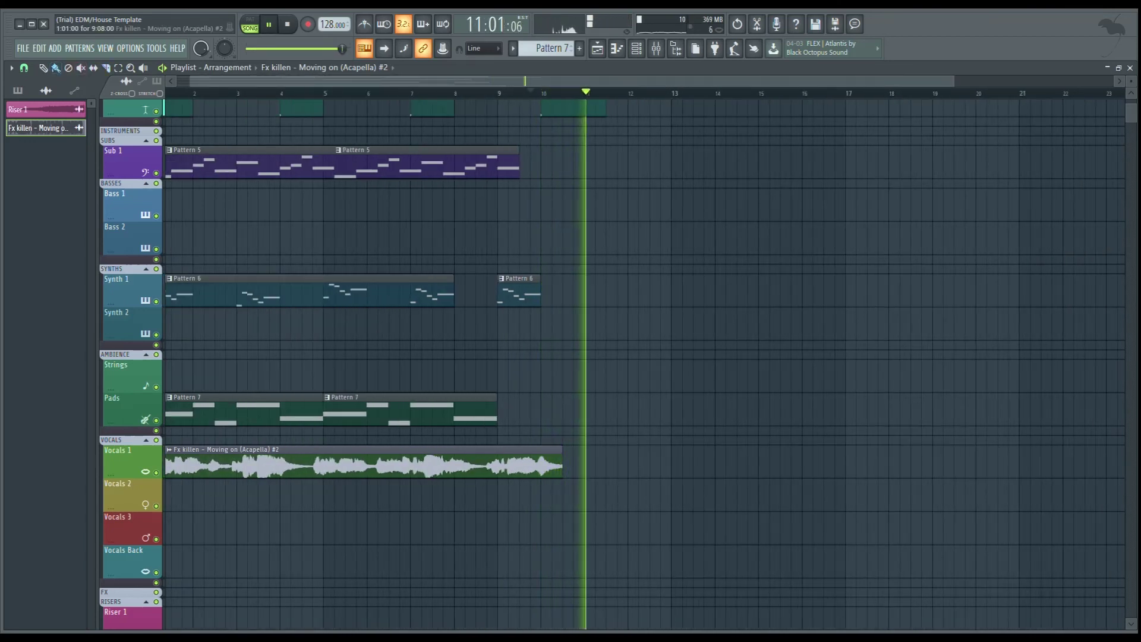
key("space")
double_click(511, 467)
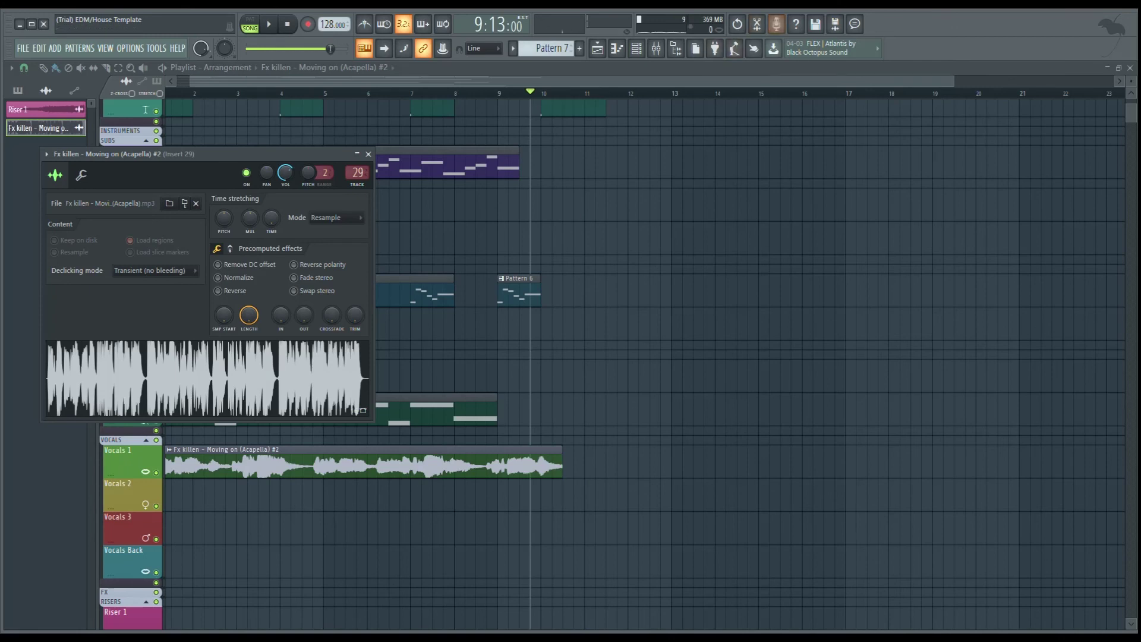
key("space")
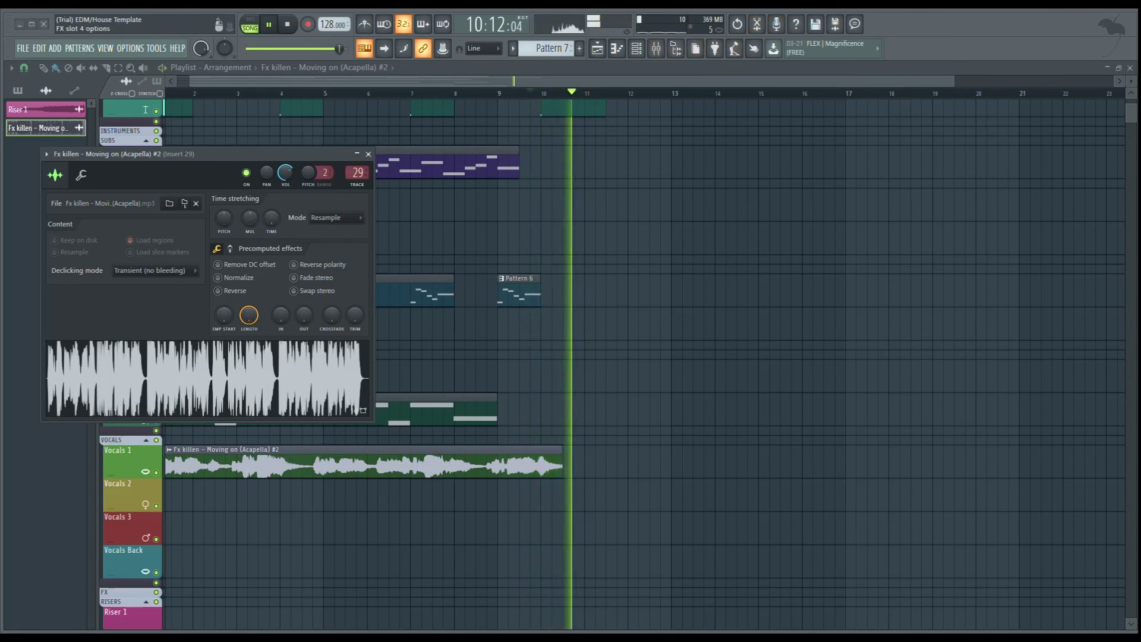
key("space")
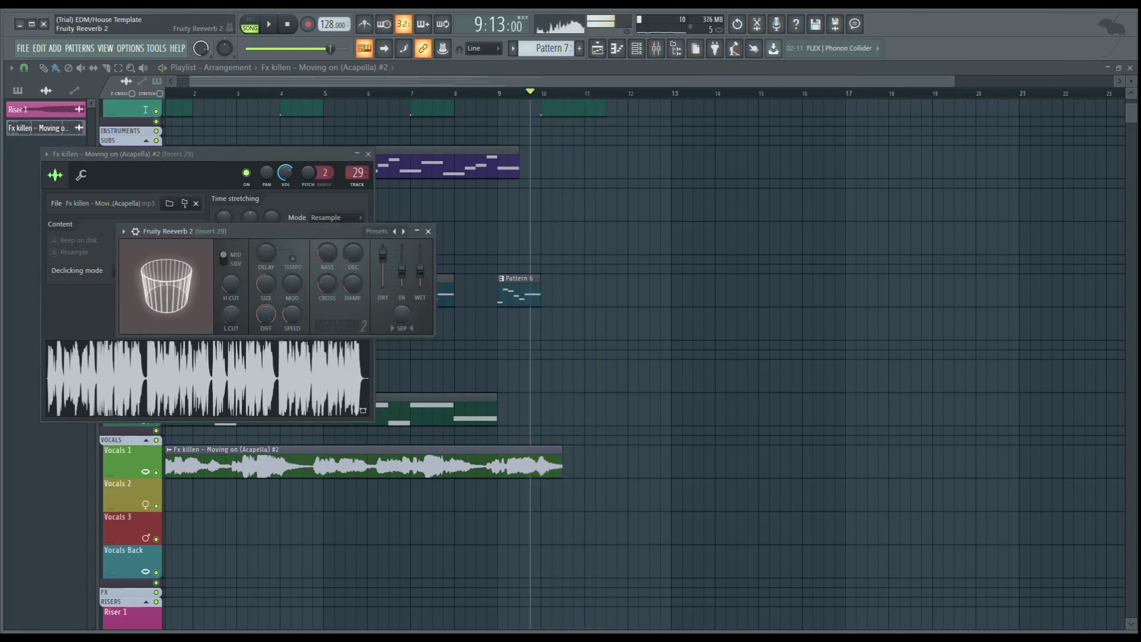
left_click_drag(285, 231, 261, 176)
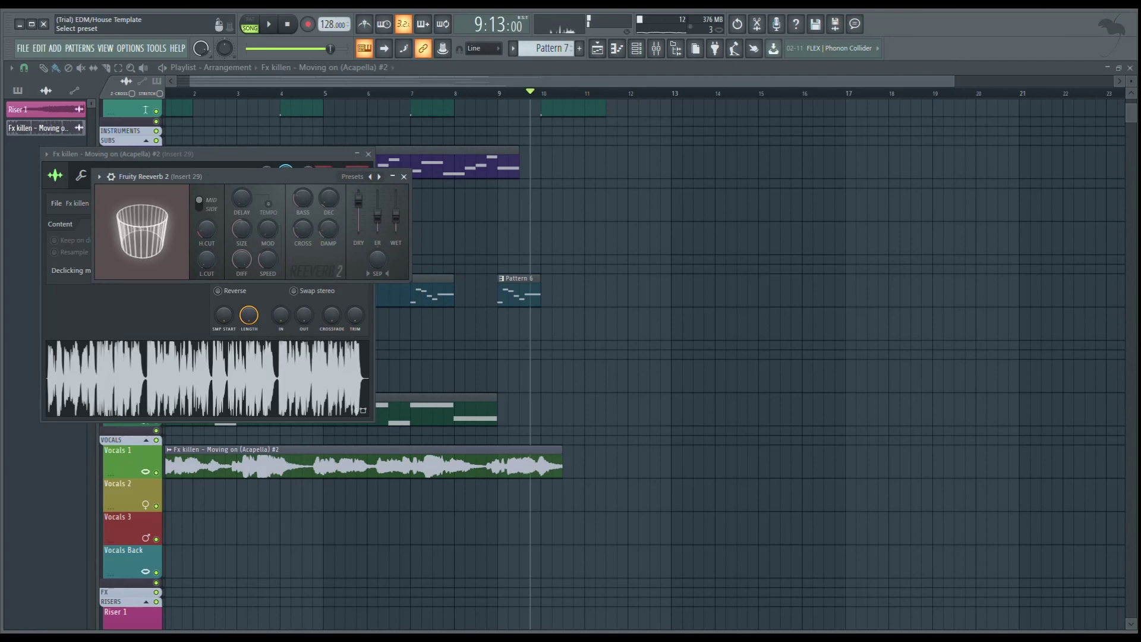
Step: Apply The Venue preset in Fruity Reeverb 2, auditioning the vocal's ending, and close the windows to play back the arrangement
key("space")
key("space")
key("space")
key("space")
key("space")
key("space")
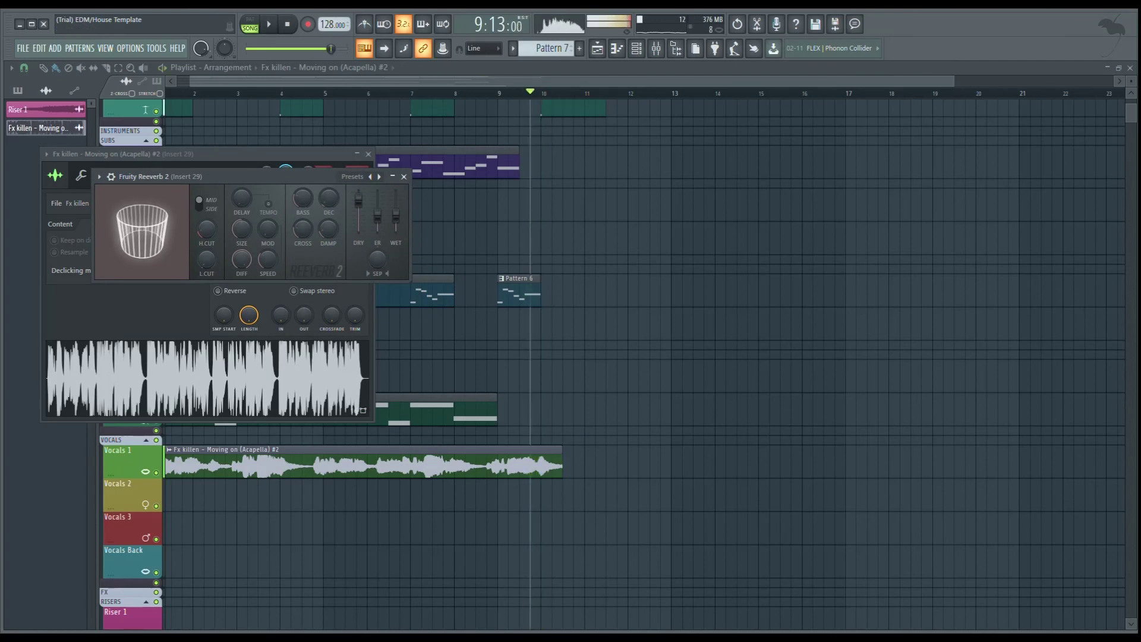
key("space")
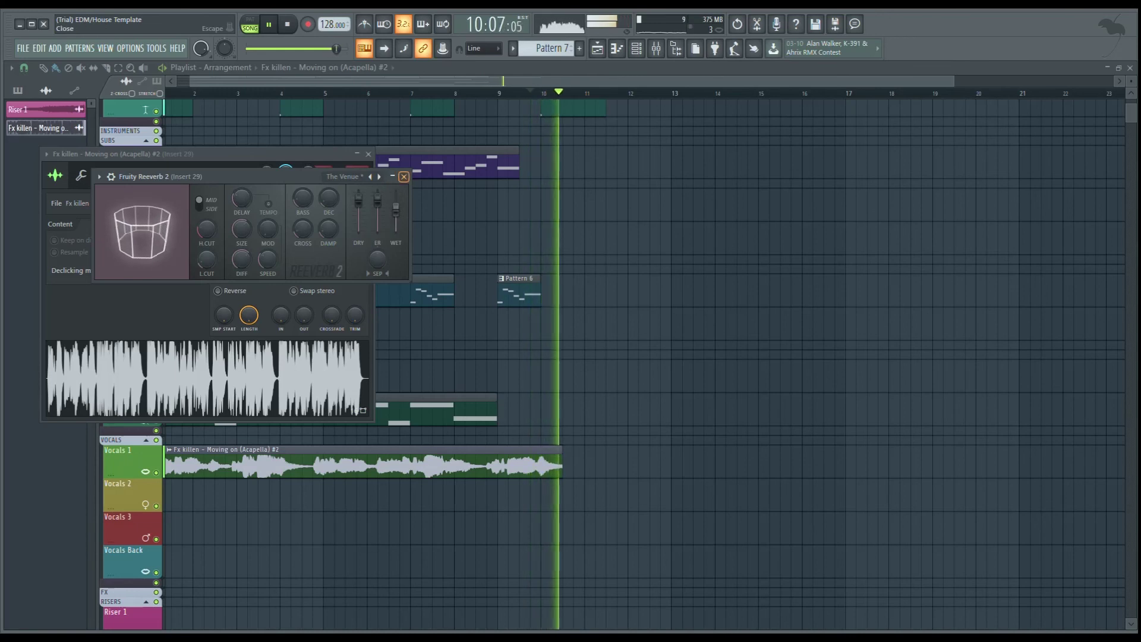
left_click(403, 176)
left_click(367, 154)
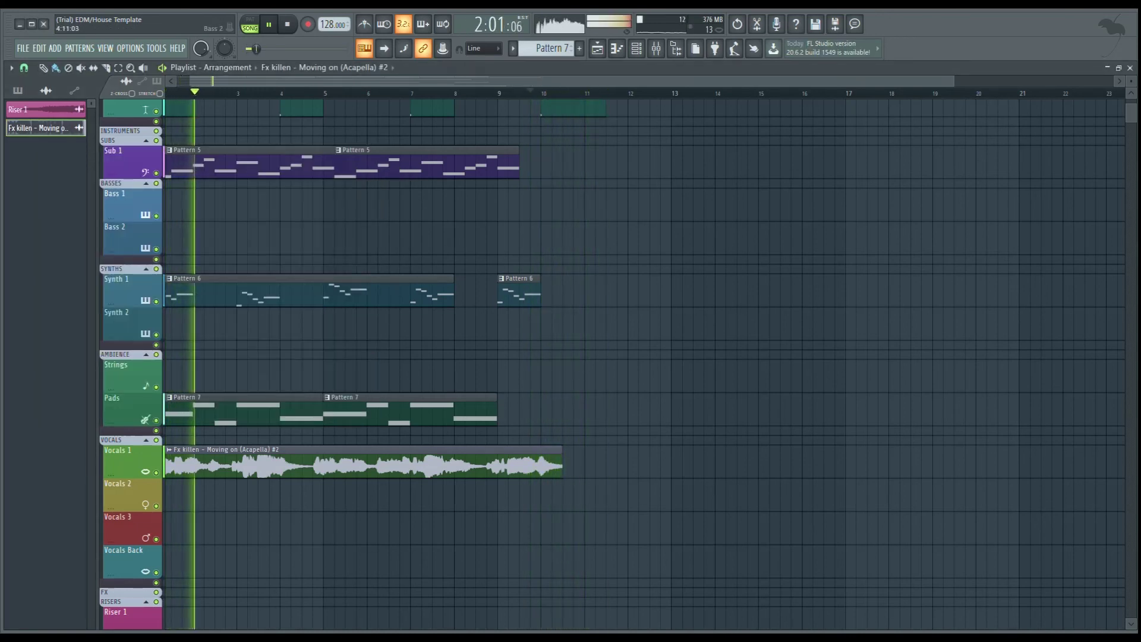
scroll(261, 357, "down", 1)
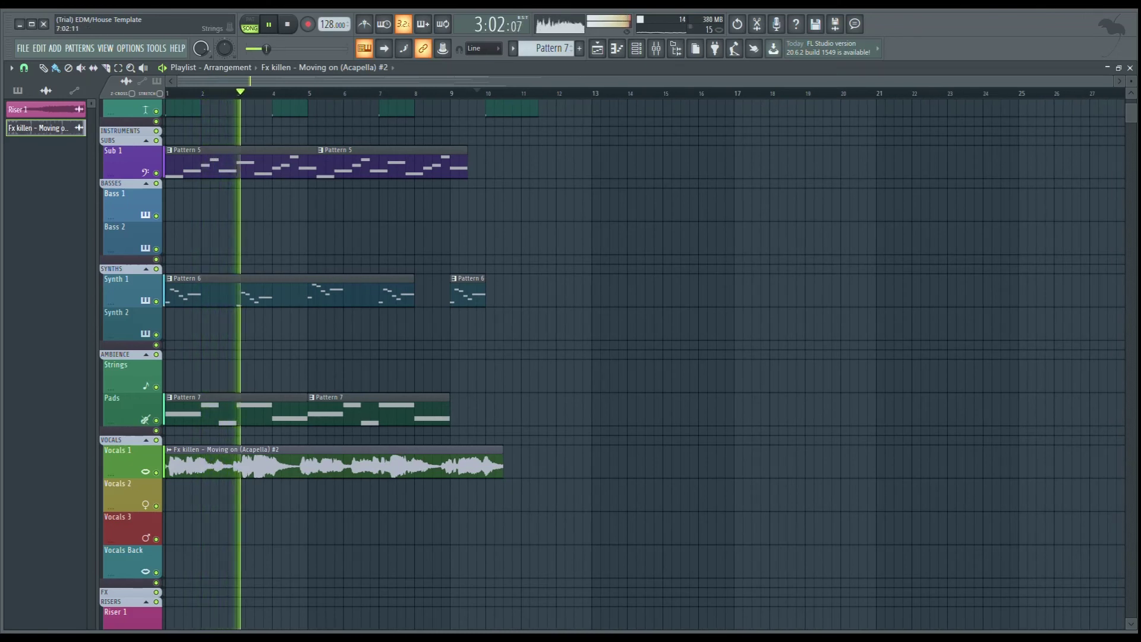
Step: Examine the Synth 1 track's Pattern 6 notes from the first bar in the piano roll while the arrangement plays
scroll(130, 356, "up", 4)
scroll(131, 356, "down", 3)
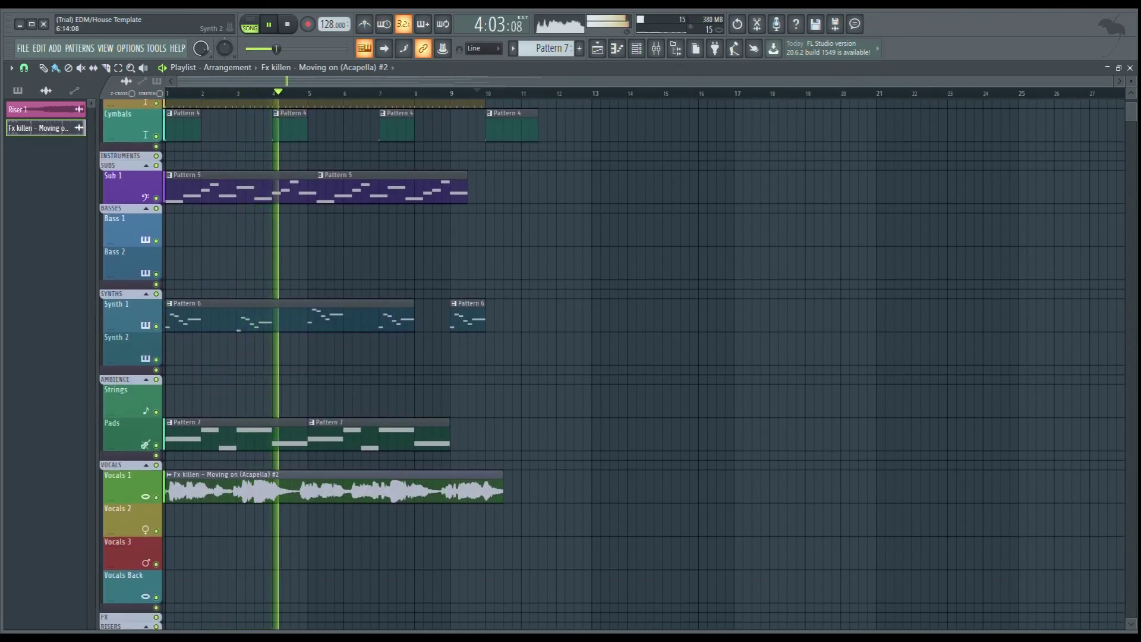
scroll(374, 356, "down", 1)
scroll(374, 356, "up", 1)
scroll(131, 368, "up", 3)
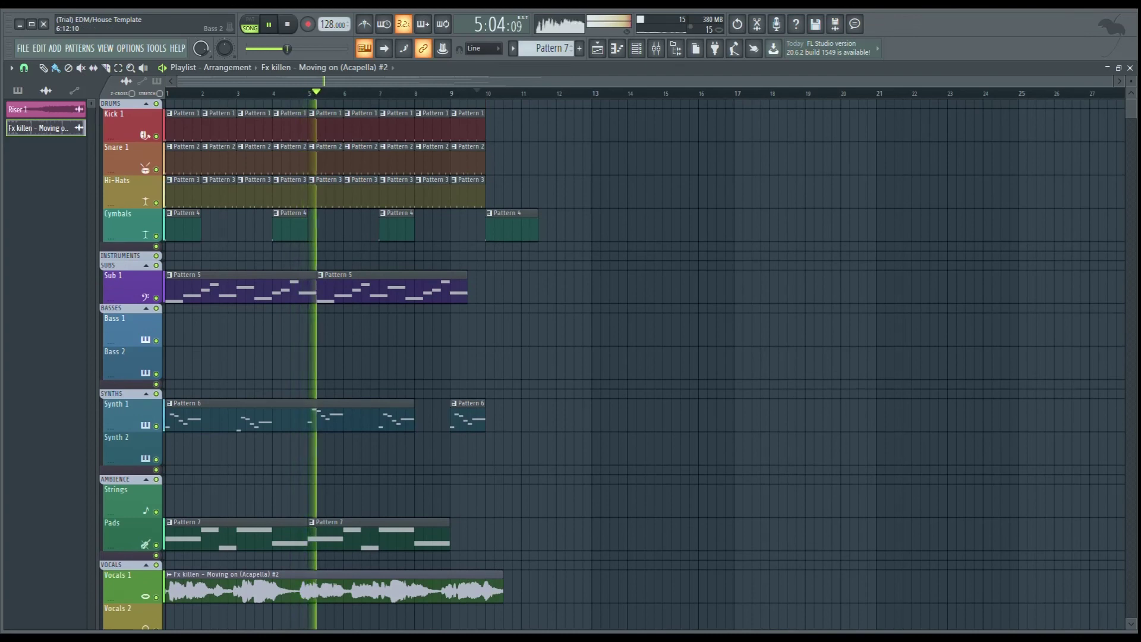
double_click(391, 420)
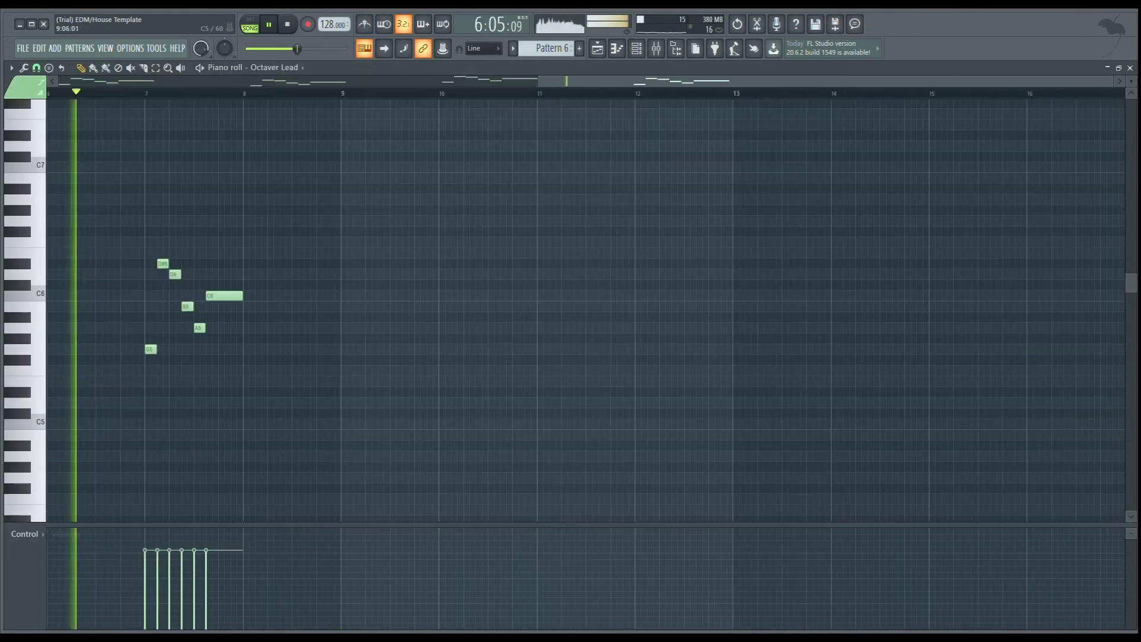
scroll(403, 338, "left", 5)
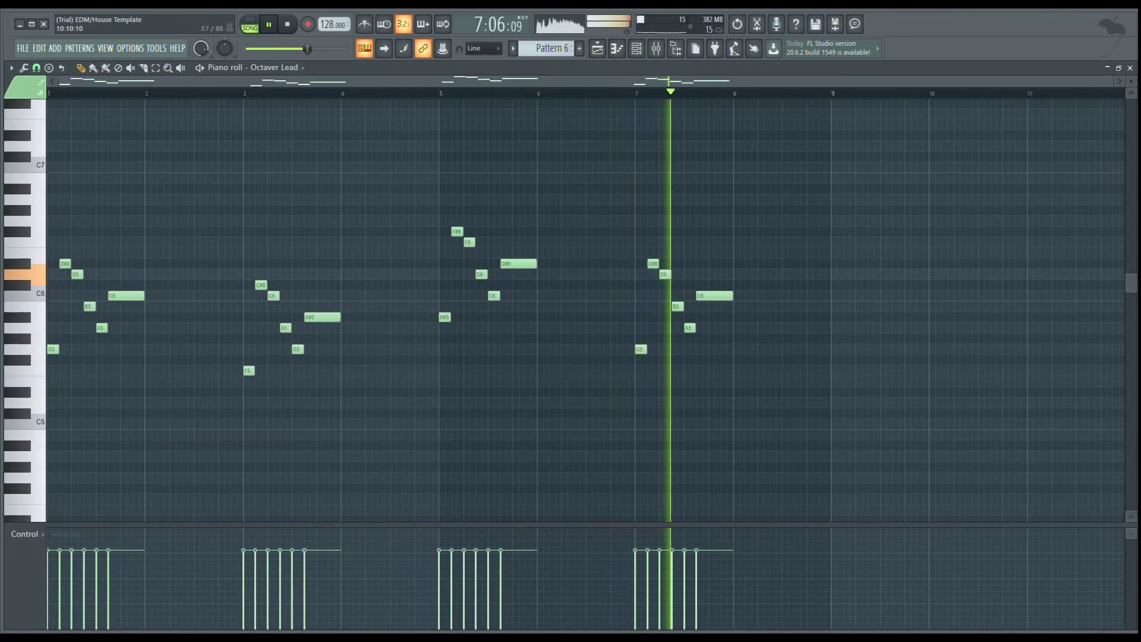
Step: Return to the playlist, review the arrangement through its ending around bar 10 and stop playback
key("F5")
scroll(131, 386, "down", 3)
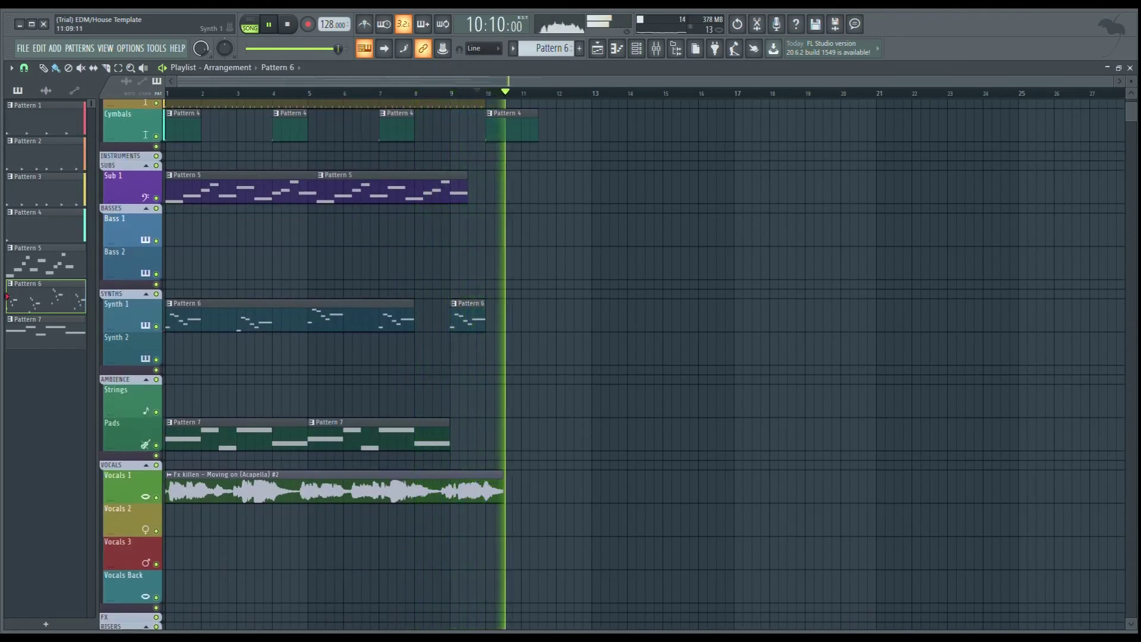
key("space")
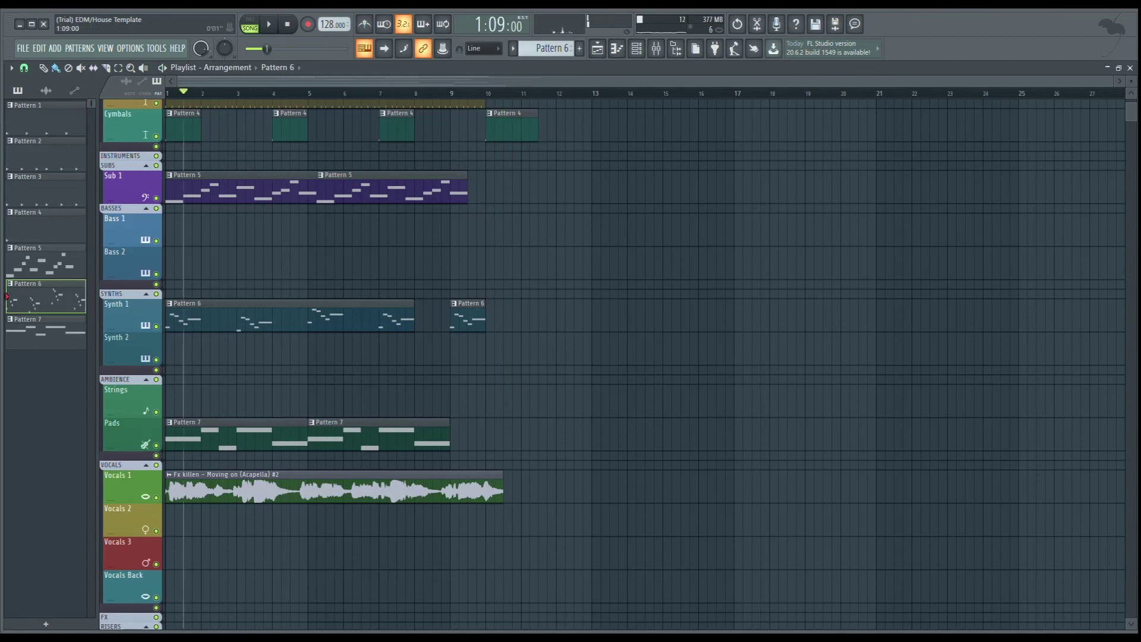
scroll(611, 363, "up", 3)
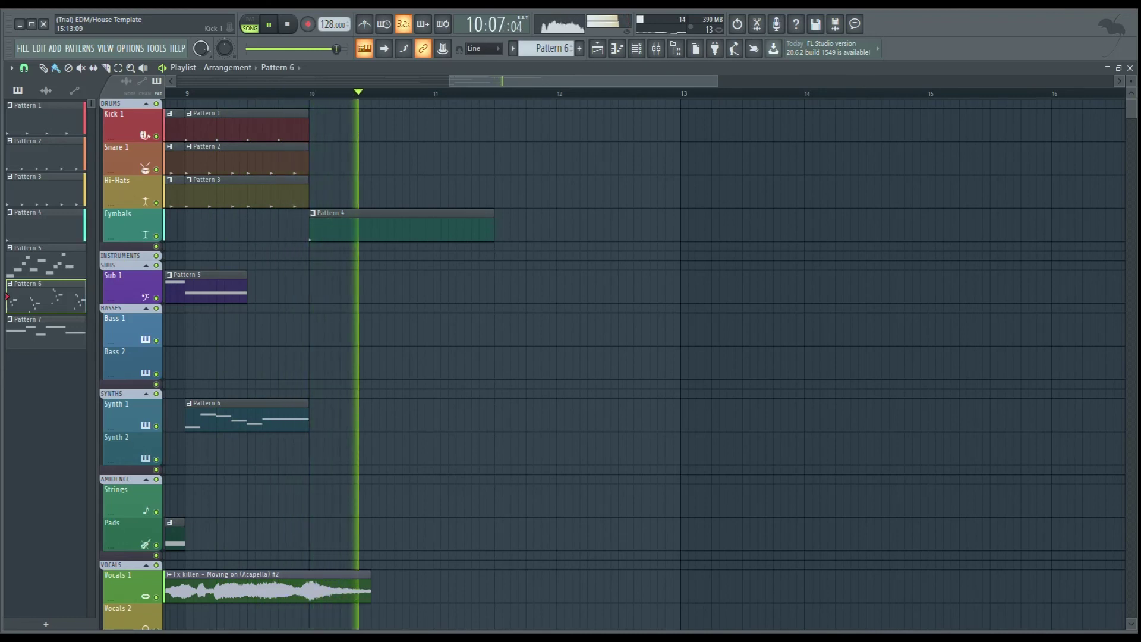
key("space")
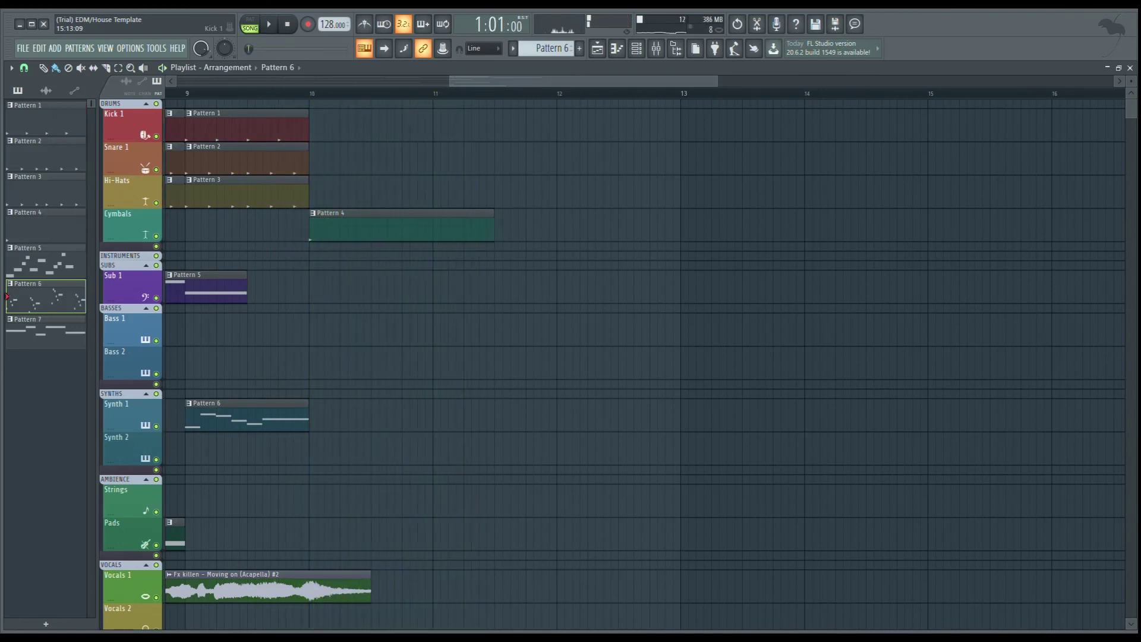